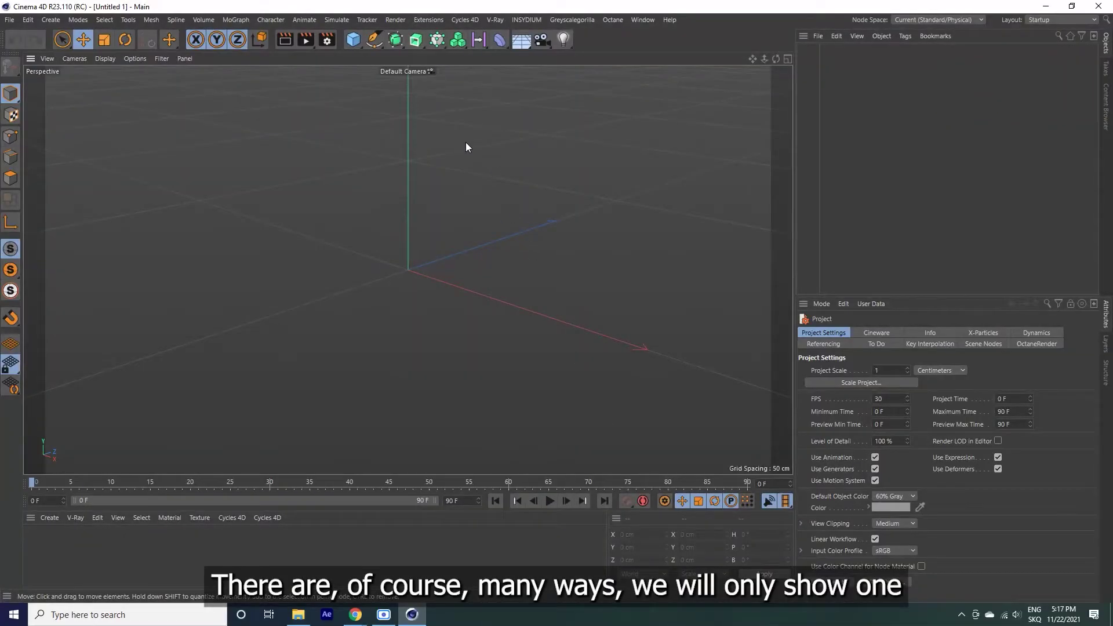
- Add a Null and a Torus to the scene
click(354, 43)
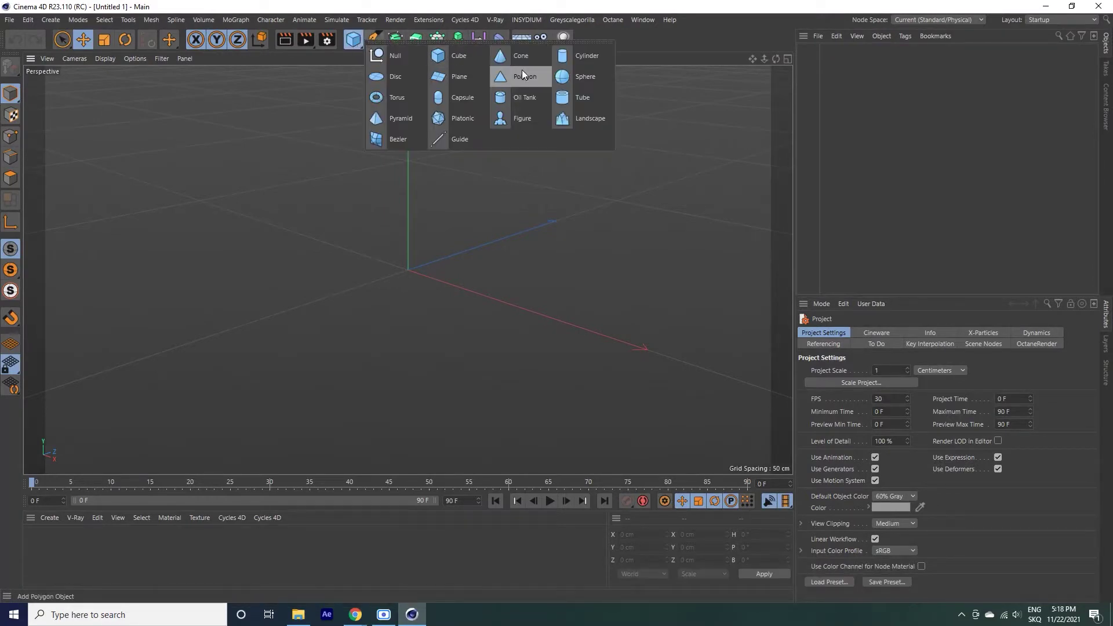
click(409, 52)
click(355, 42)
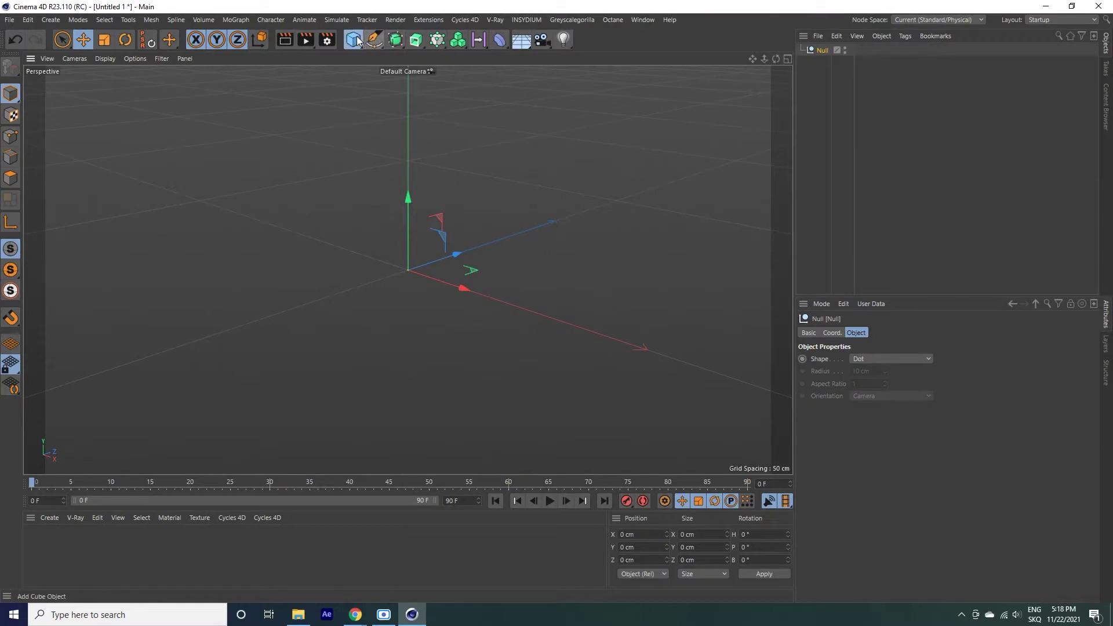
click(411, 92)
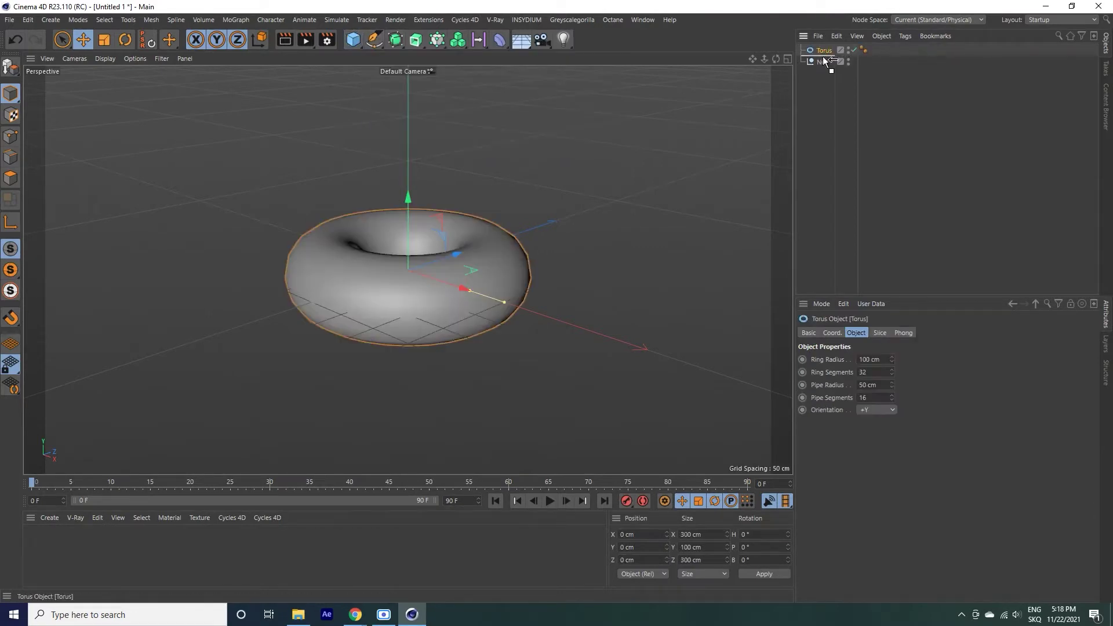
- Thin the torus ring and scale it down to about a third of its size
mouse_move(472, 293)
mouse_down()
mouse_move(520, 315)
mouse_move(494, 300)
mouse_up()
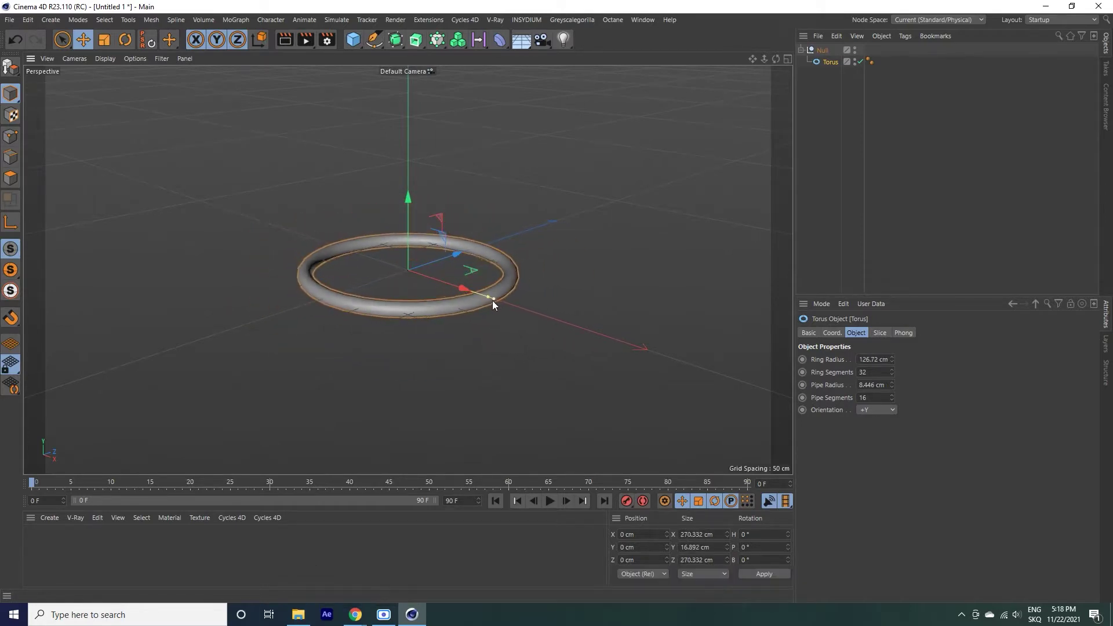
click(104, 39)
drag(467, 285, 430, 276)
click(423, 195)
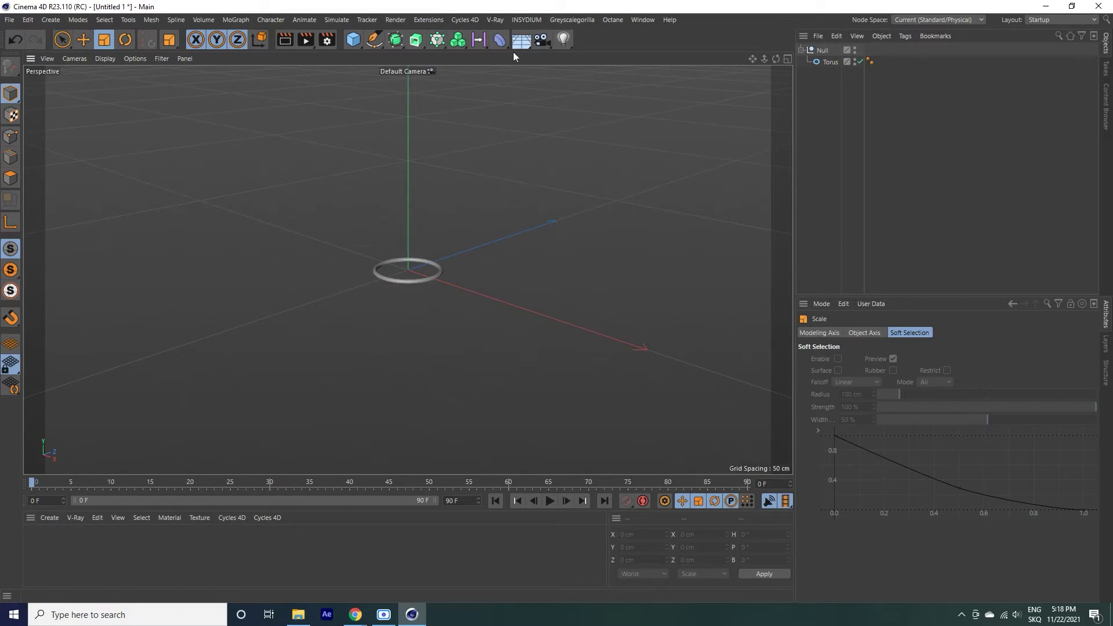
click(531, 20)
mouse_move(540, 54)
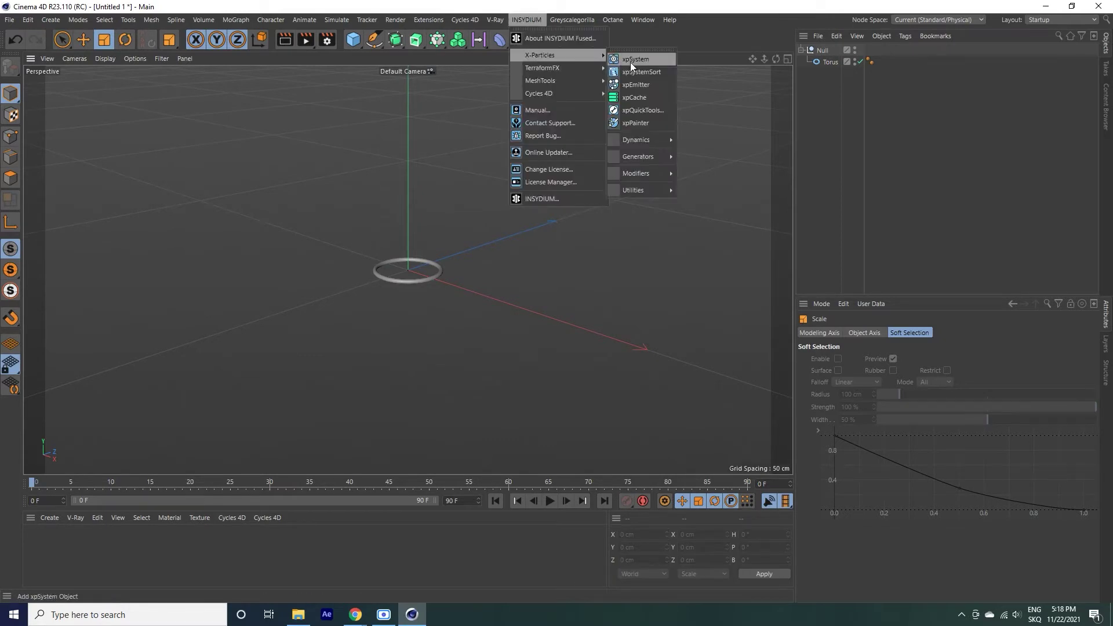
- Create an xpSystem whose emitter uses Object shape with the Torus as source
click(631, 61)
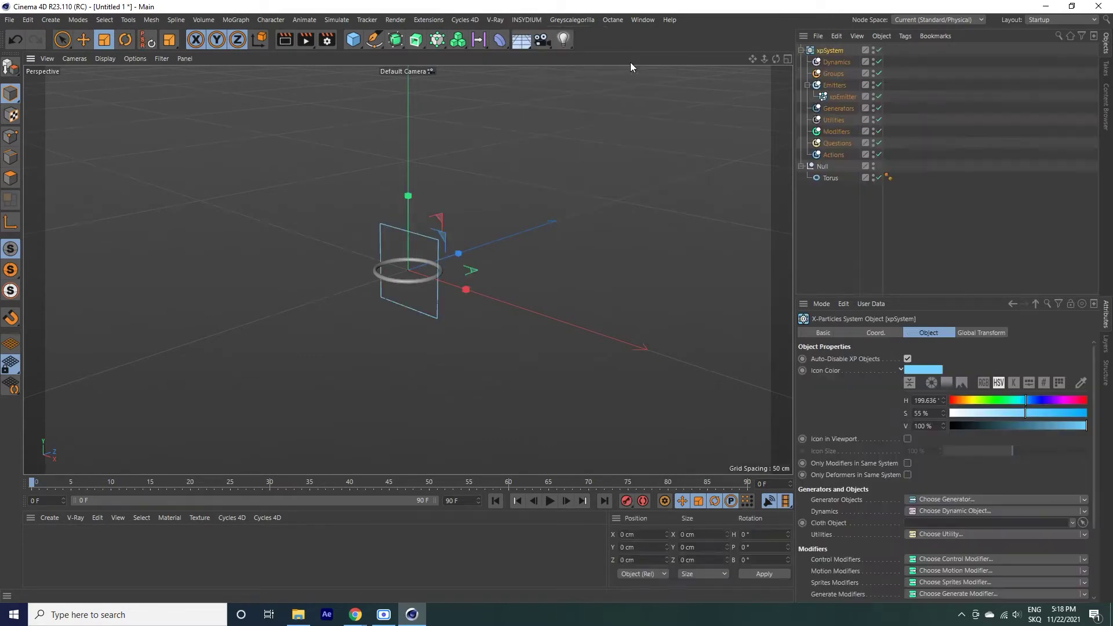
click(851, 98)
click(913, 385)
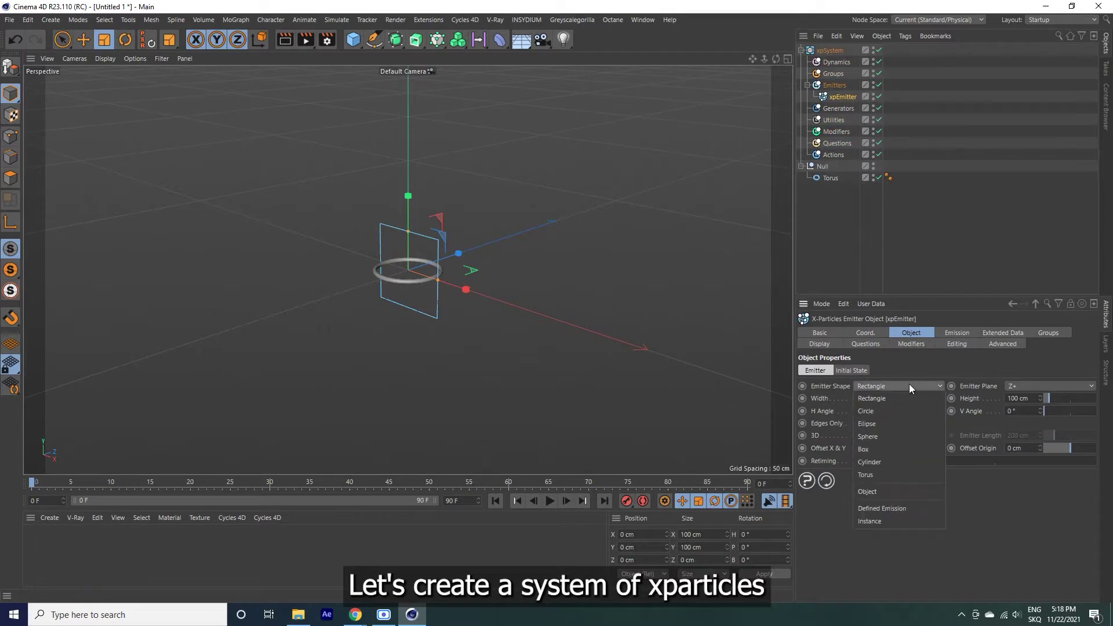
click(876, 491)
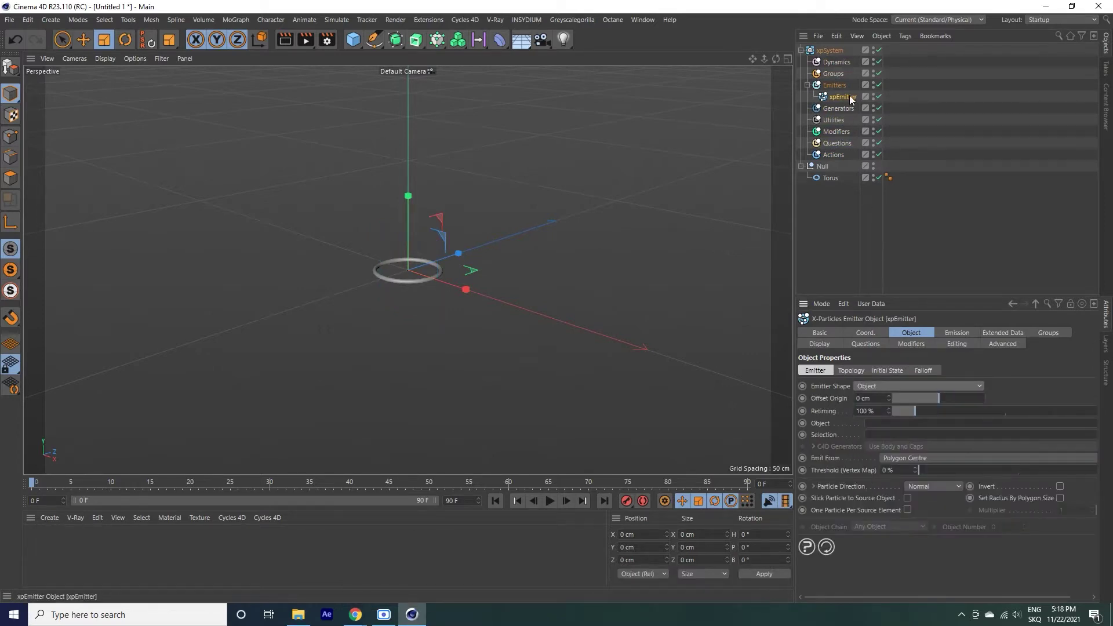
drag(834, 179, 849, 218)
drag(890, 428, 889, 428)
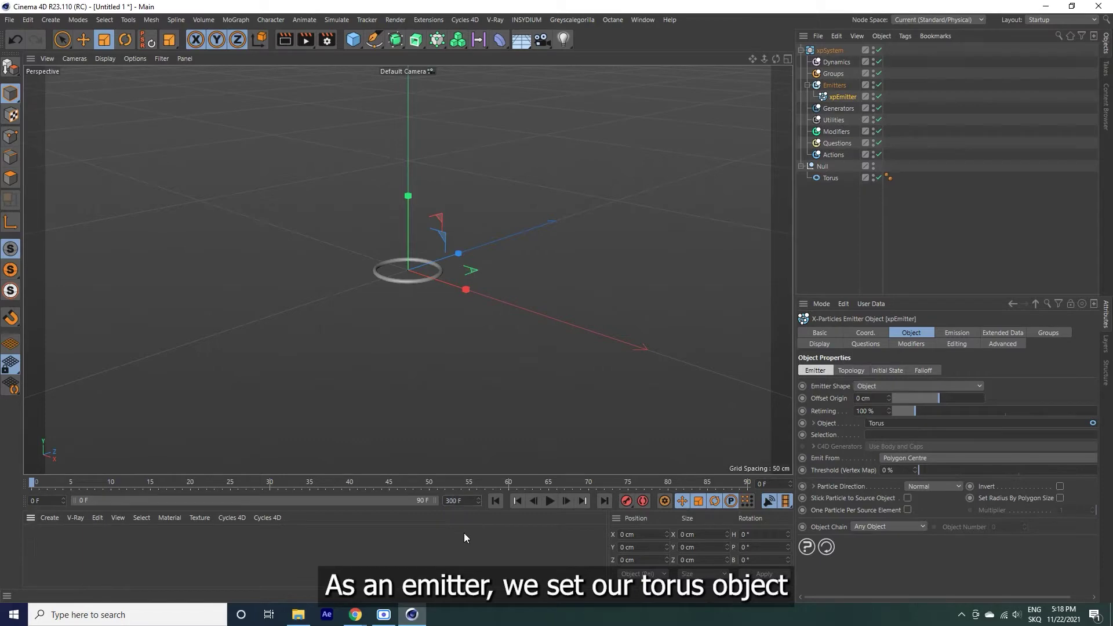
- Play back a test of the torus emission, then rewind to frame 0
click(550, 501)
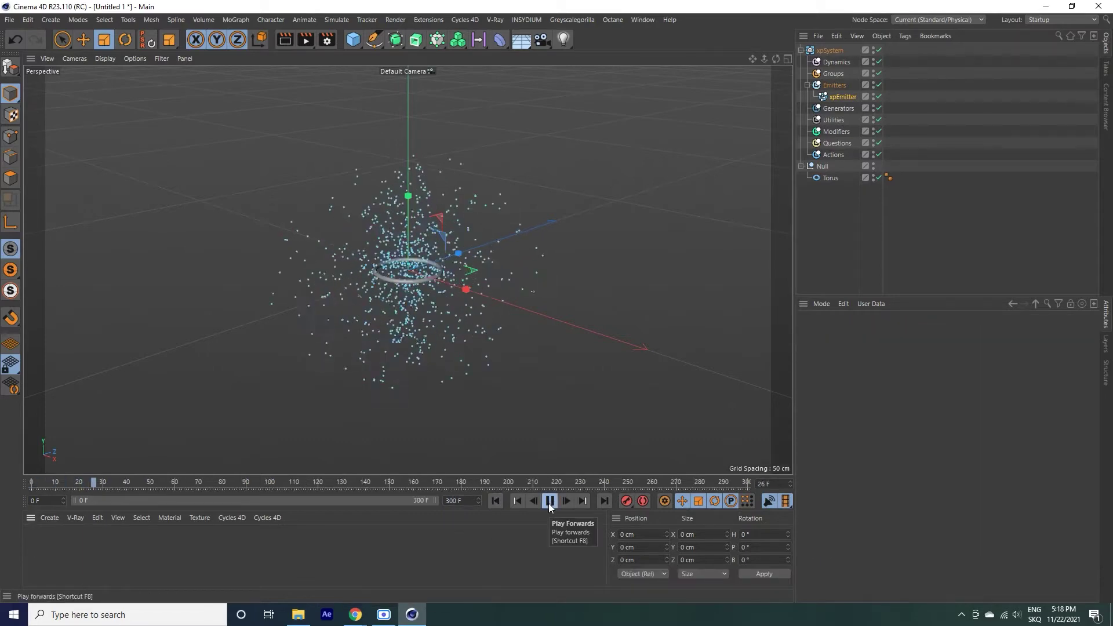
click(550, 502)
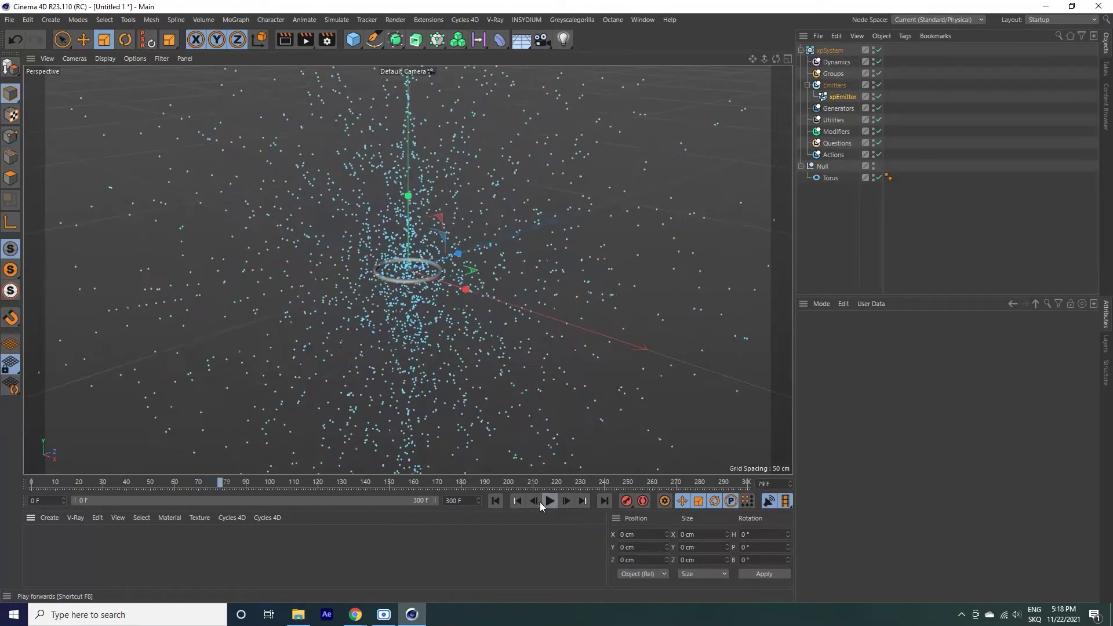
click(495, 502)
scroll(557, 302, down, 2)
scroll(557, 304, down, 3)
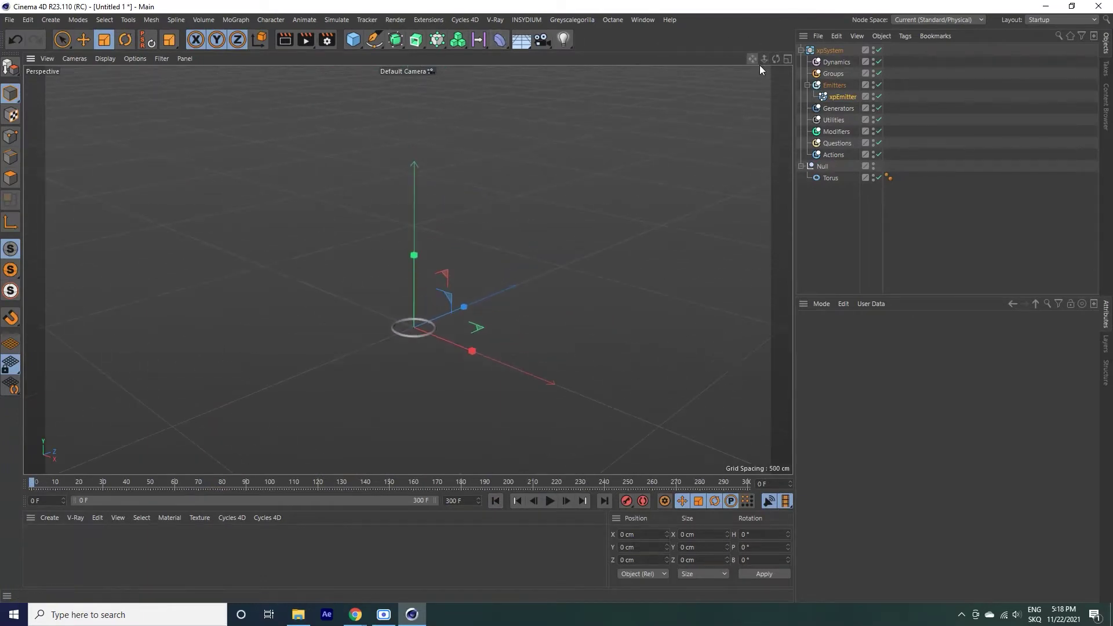
- Add an xpGravity motion modifier and raise it to Y 346 cm
click(834, 133)
click(1094, 395)
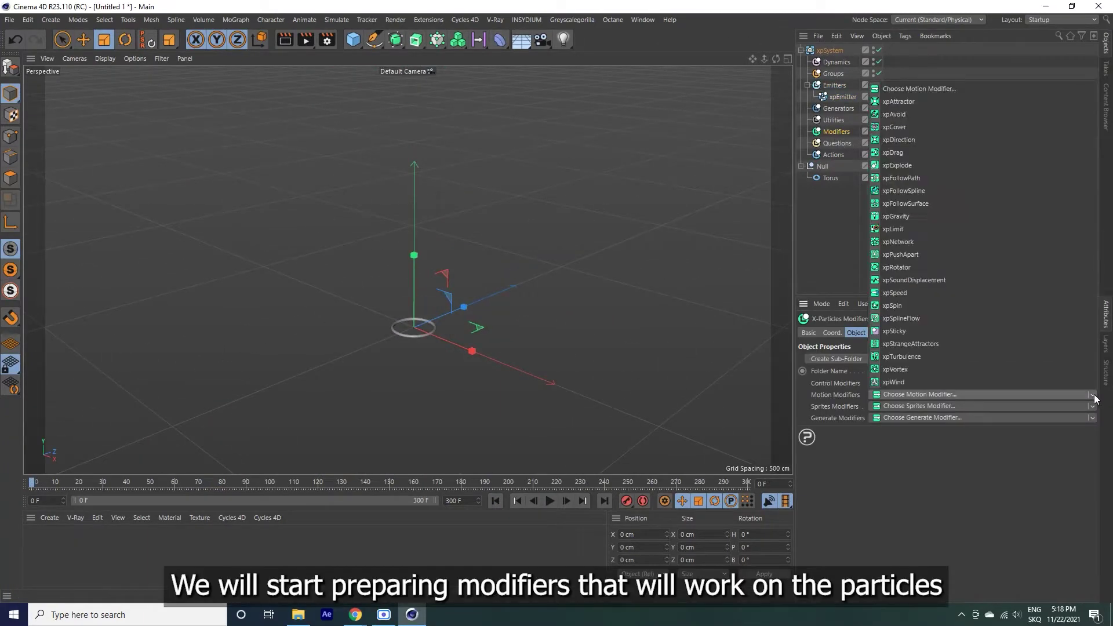
click(980, 217)
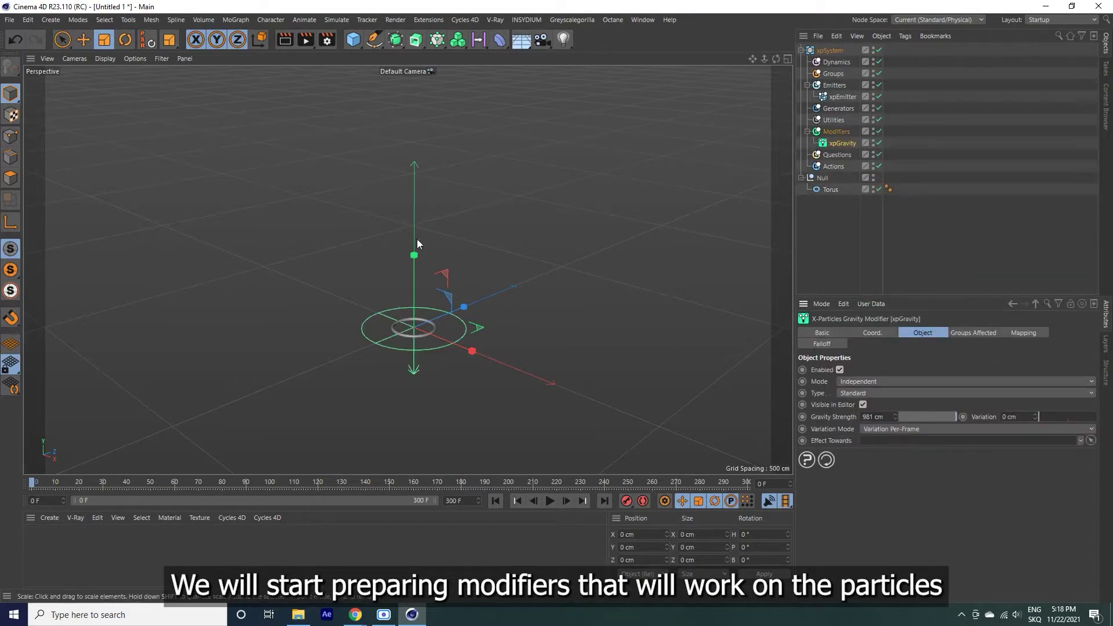
click(78, 39)
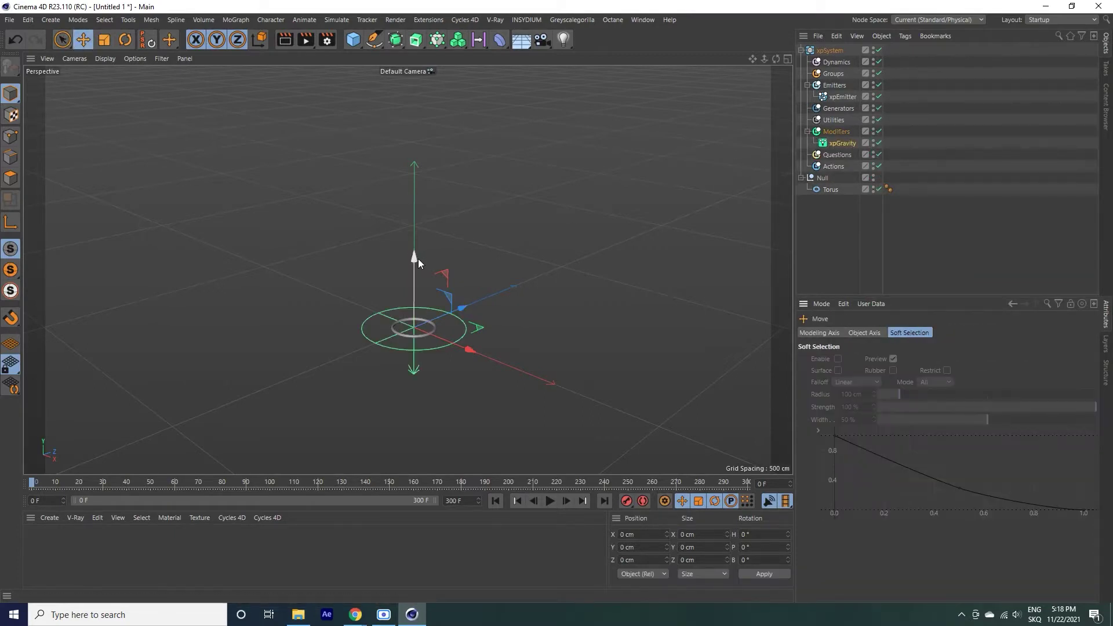
drag(419, 258, 425, 76)
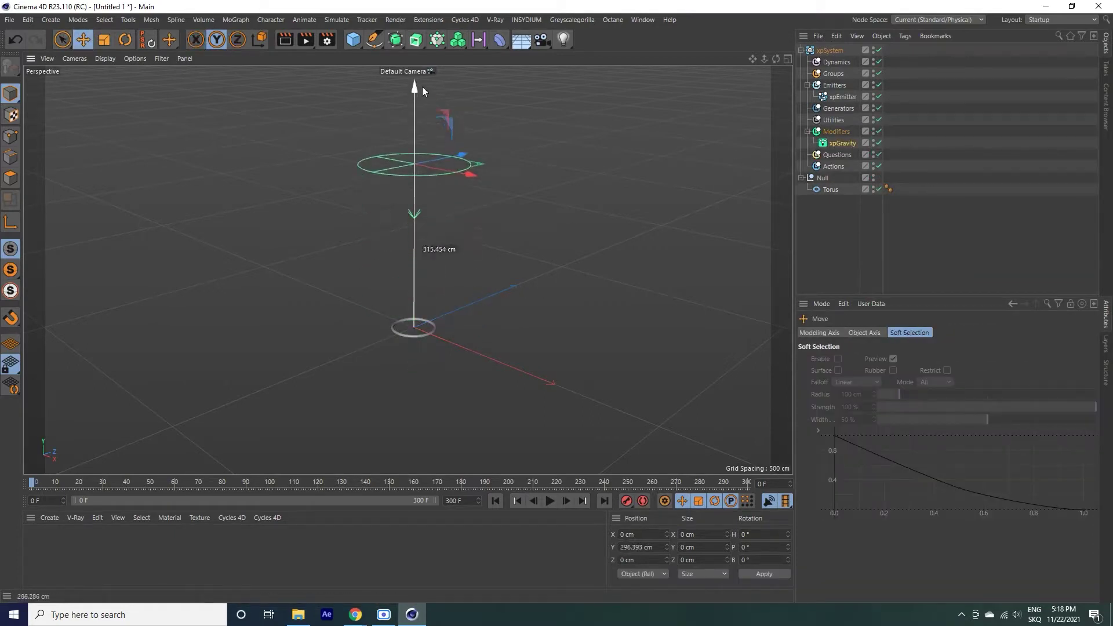
- Flip the gravity modifier 180° in pitch and play back to confirm particles rise
click(127, 39)
drag(388, 120, 492, 228)
click(534, 239)
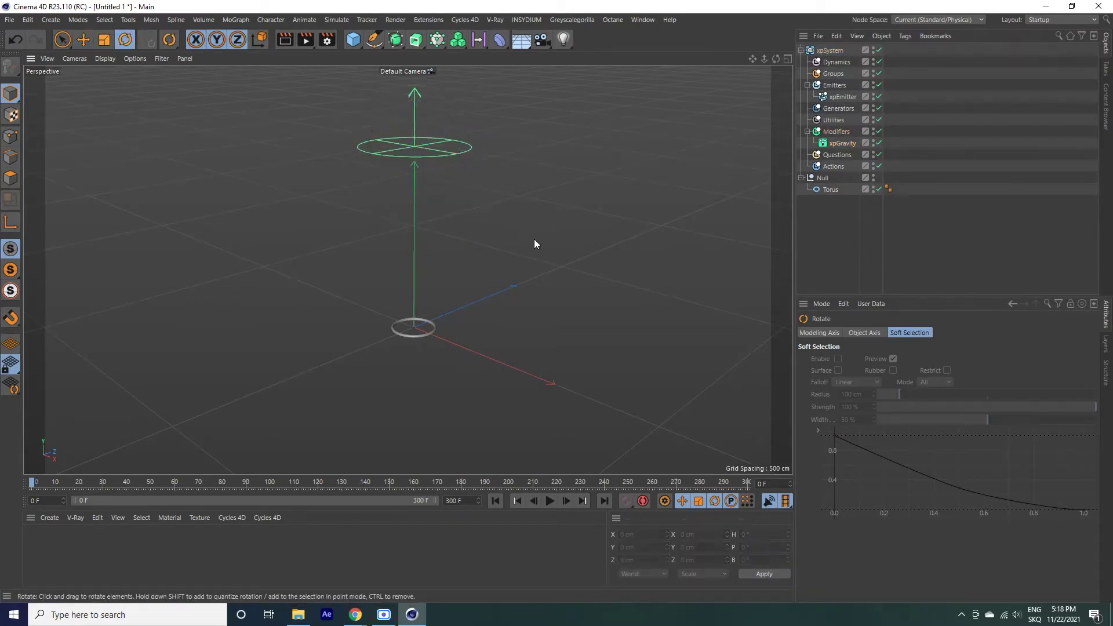
click(551, 503)
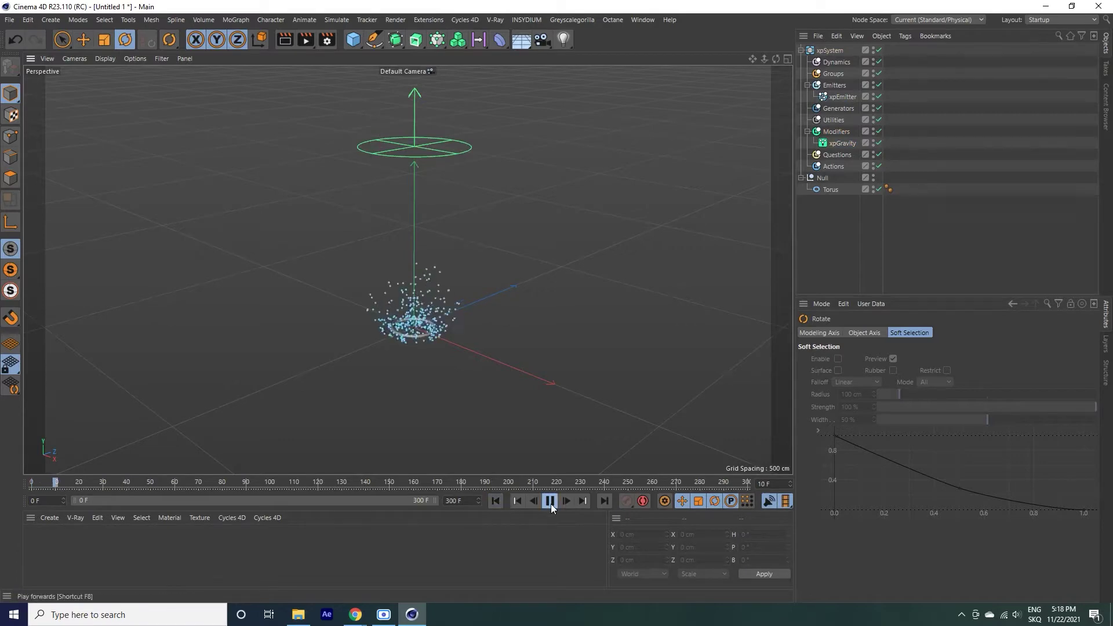
click(550, 502)
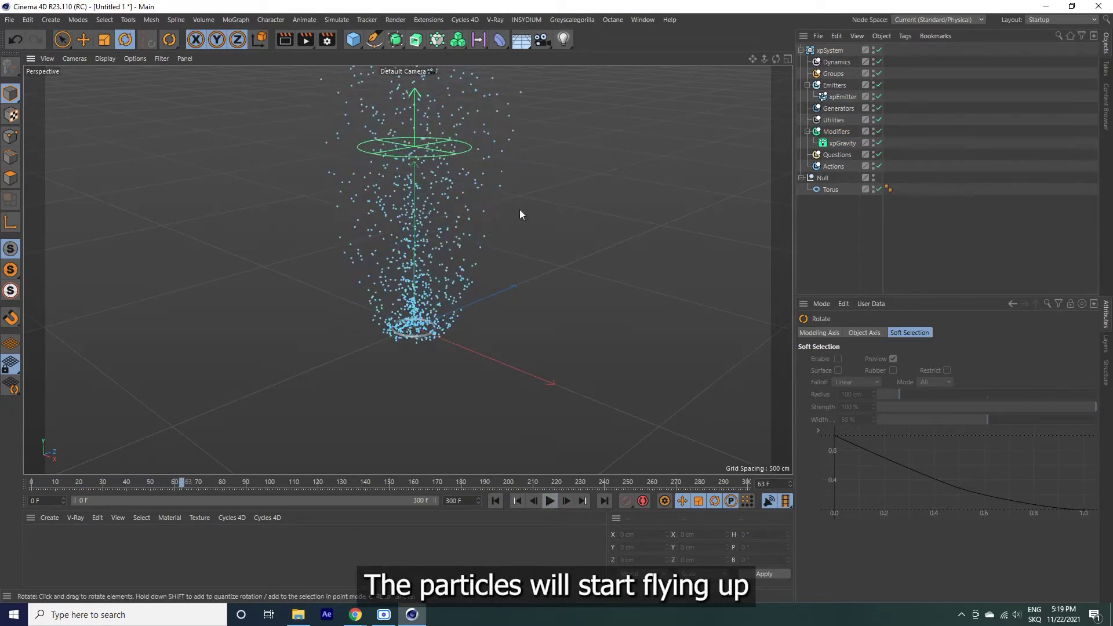
click(499, 500)
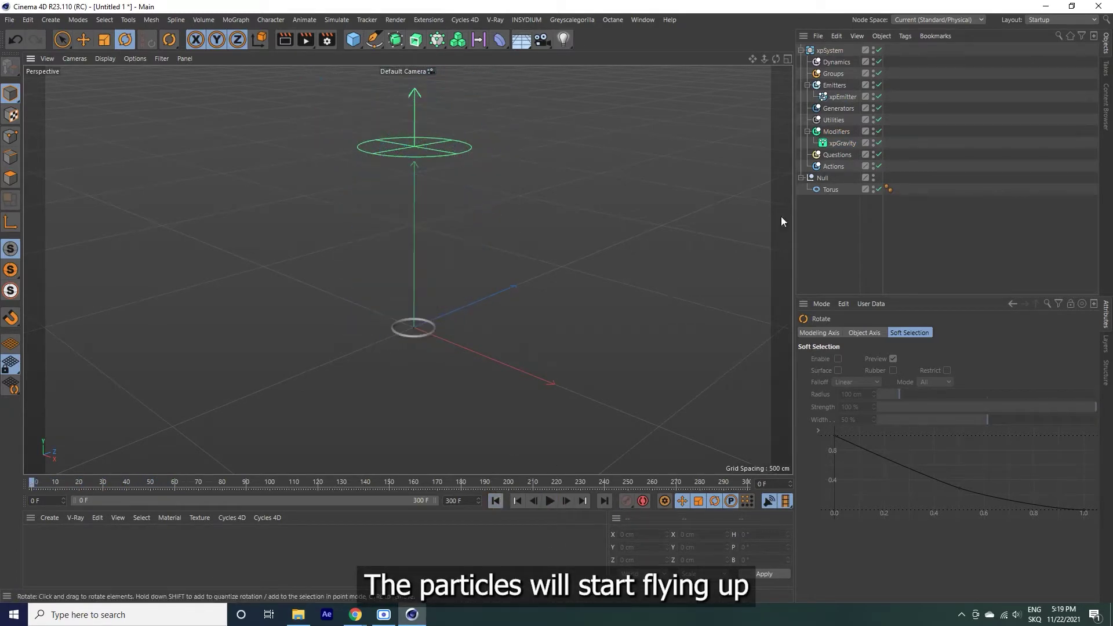
click(842, 96)
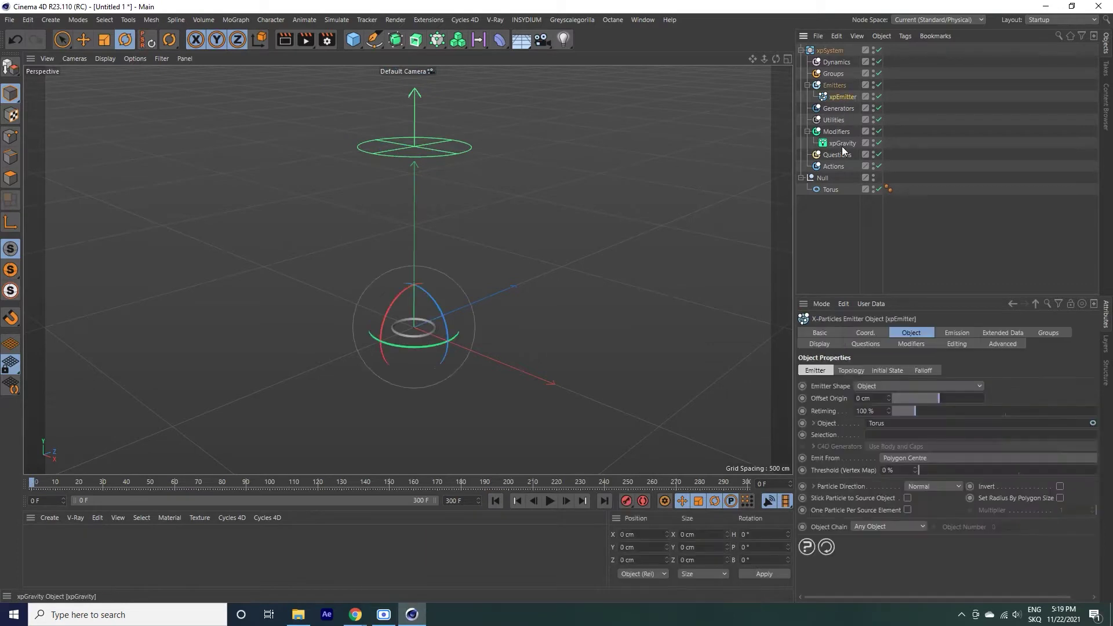
- Set the emitter's Speed to 0 cm and Radius to 2 cm, then preview the rising column
click(955, 334)
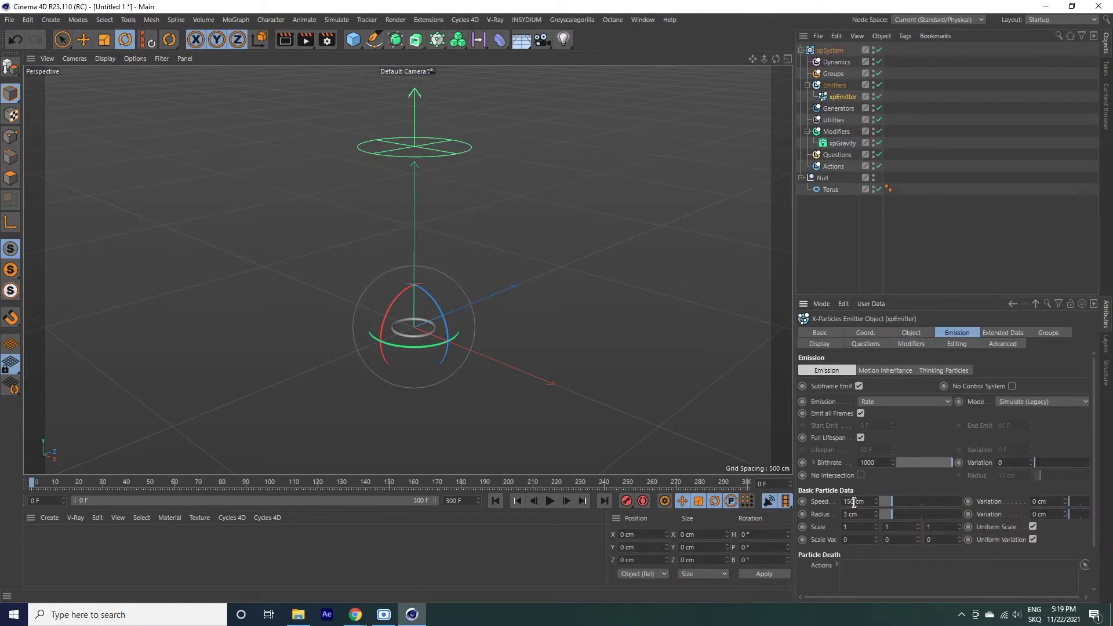
text(02)
key(Return)
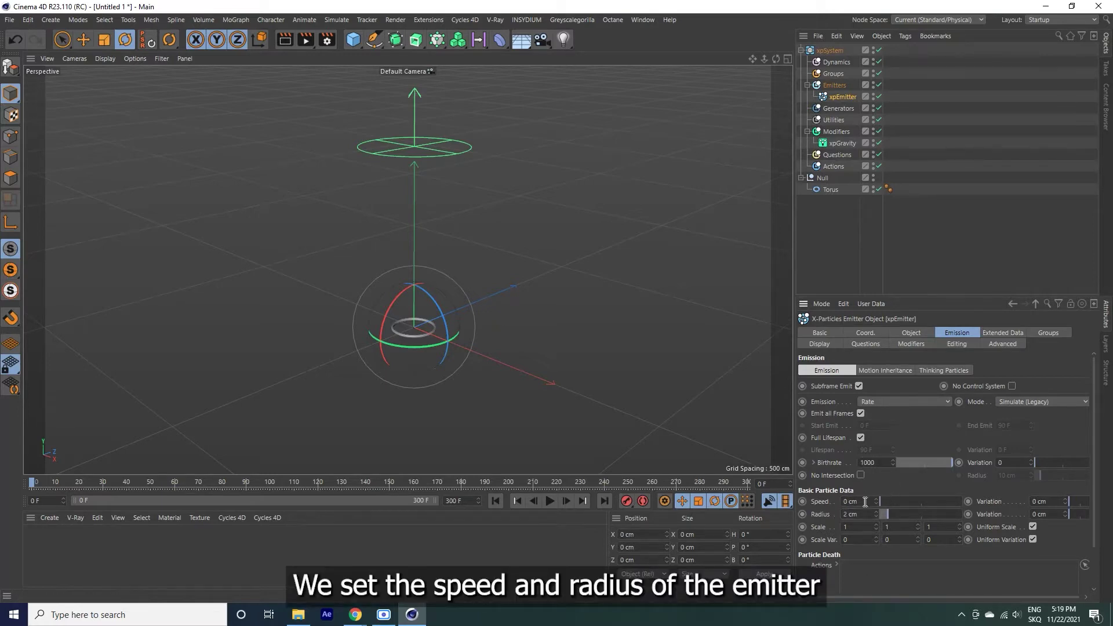
click(548, 501)
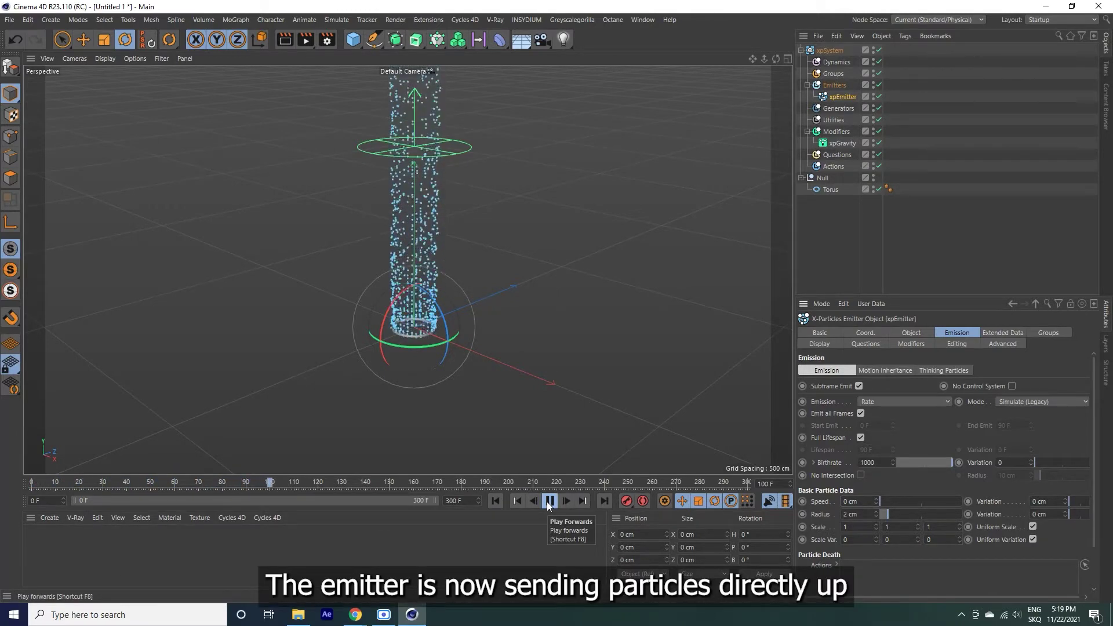
click(549, 502)
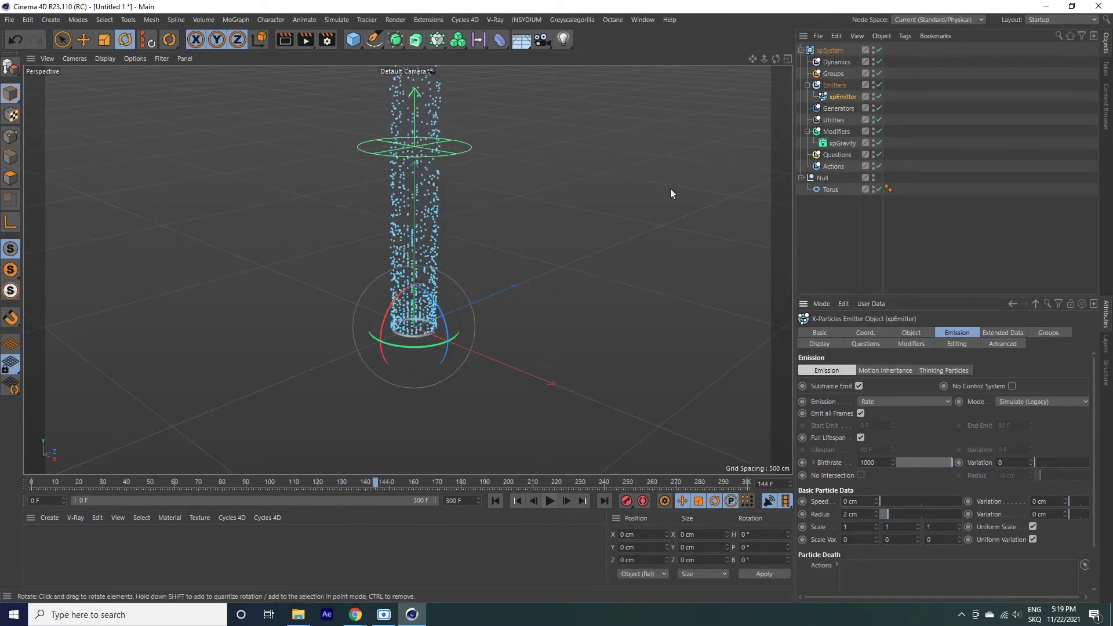
click(835, 190)
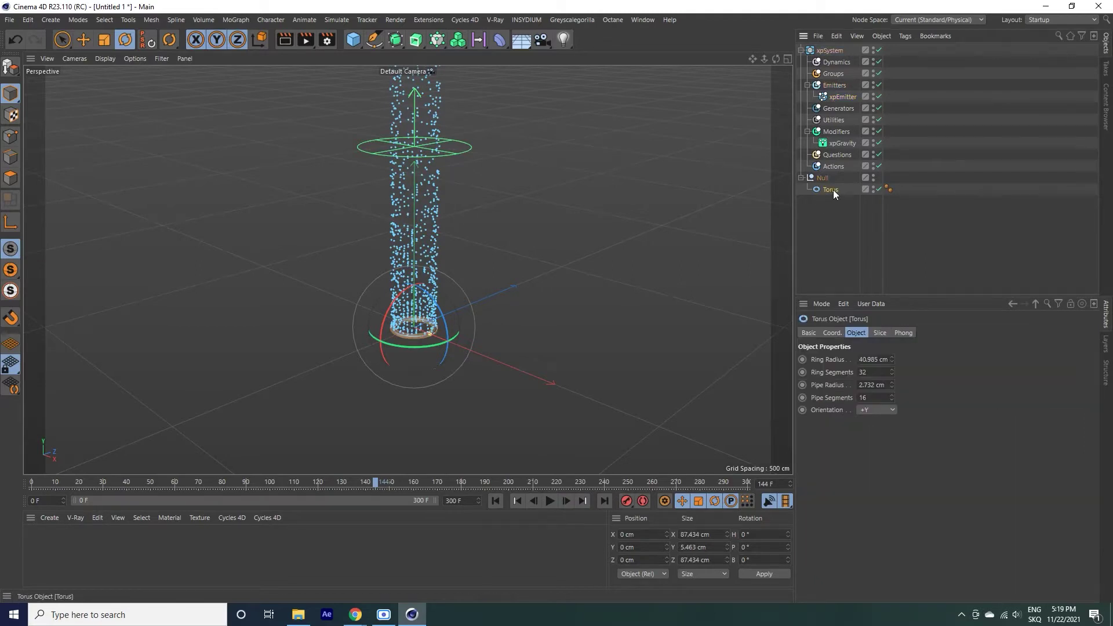
- Add a Vibrate tag to the Torus with Position enabled and 50 cm X and Z amplitude
right_click(833, 190)
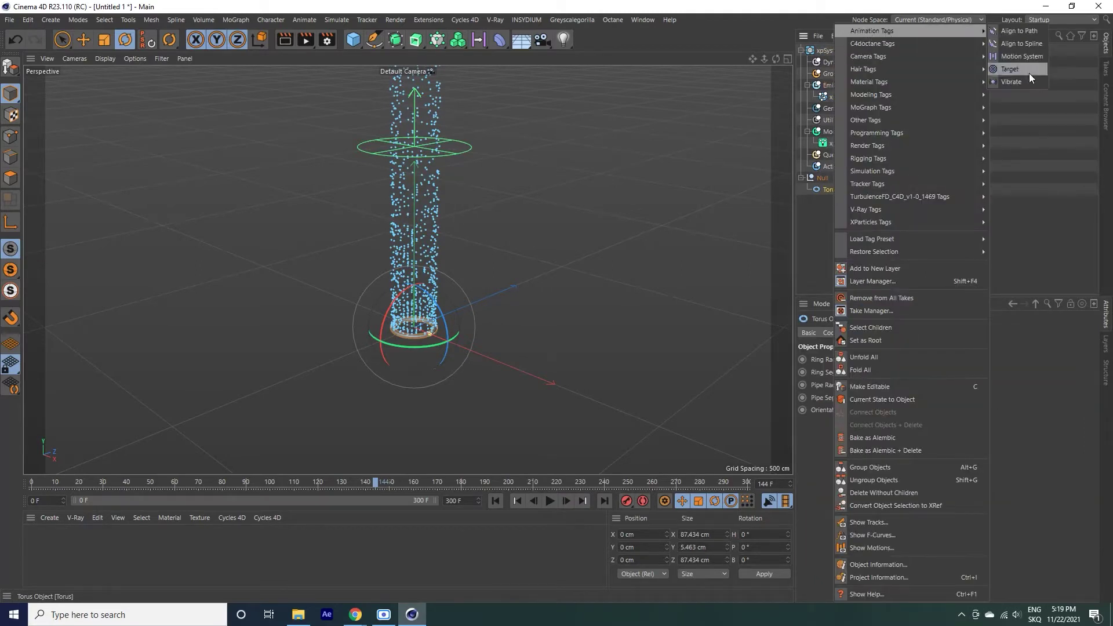
click(1023, 80)
click(863, 400)
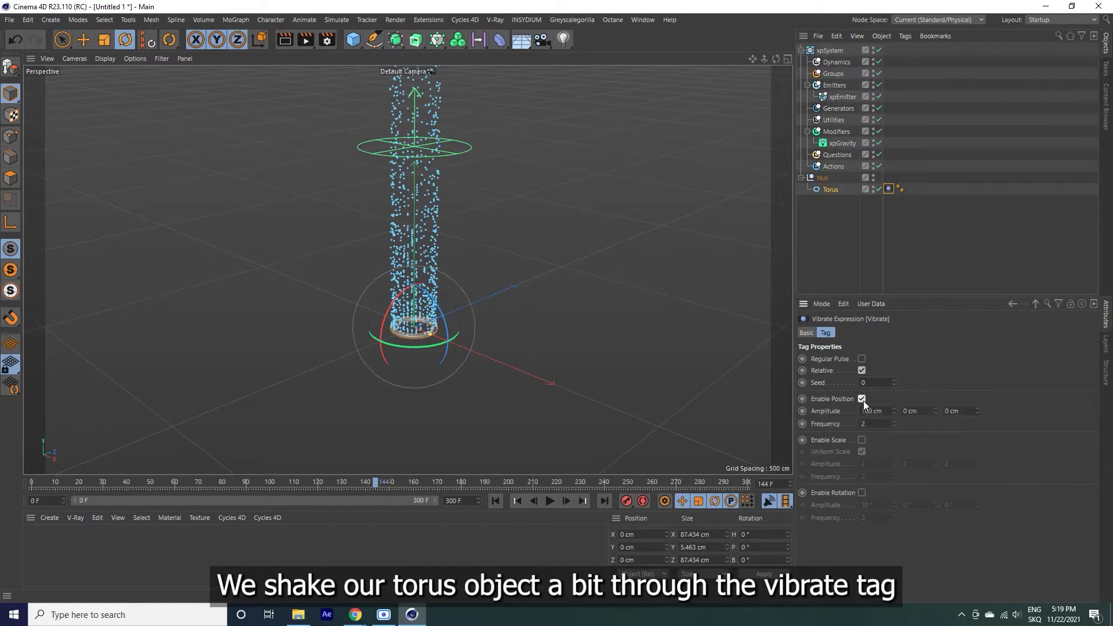
text(100)
key(Return)
- Play back the simulation twice to preview the wandering tornado base, then rewind
click(500, 501)
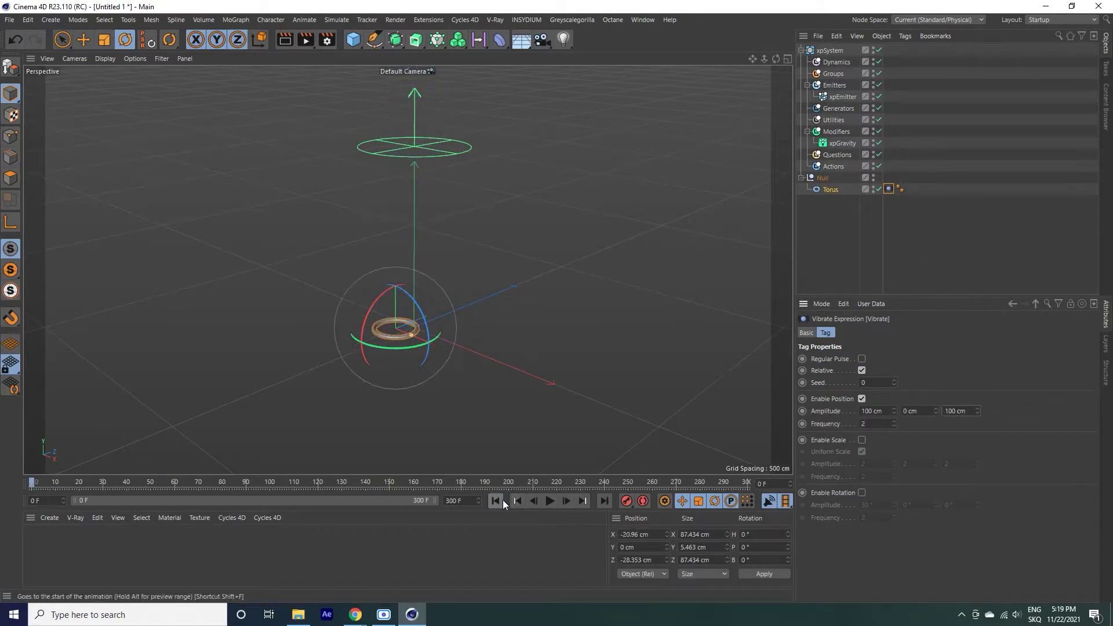
click(550, 501)
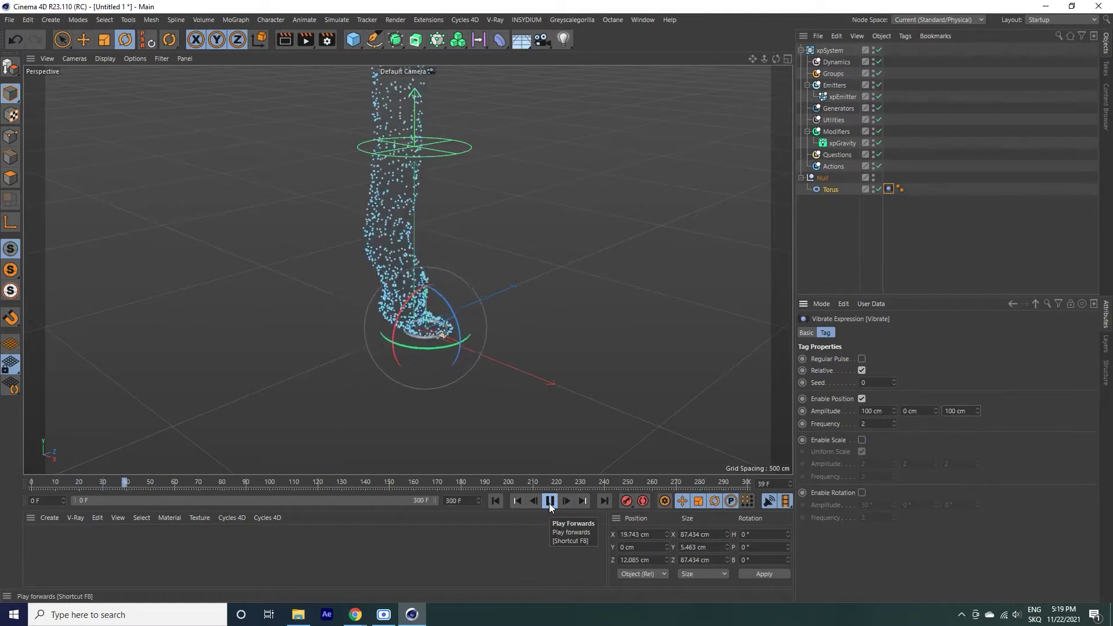
click(550, 502)
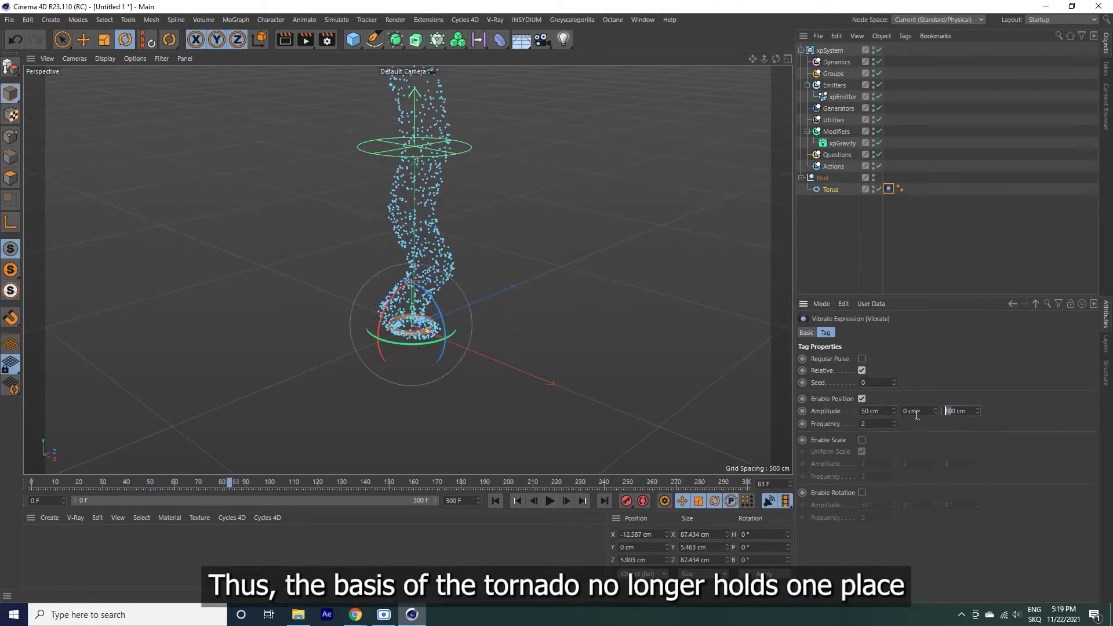
text(50)
click(495, 500)
click(548, 501)
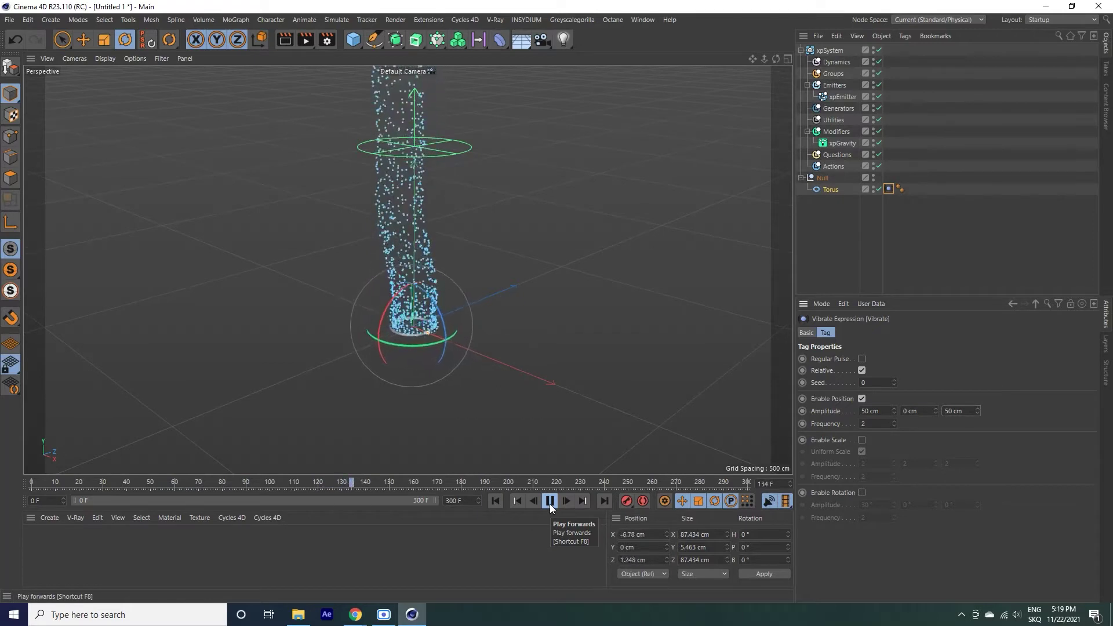
click(550, 503)
click(496, 501)
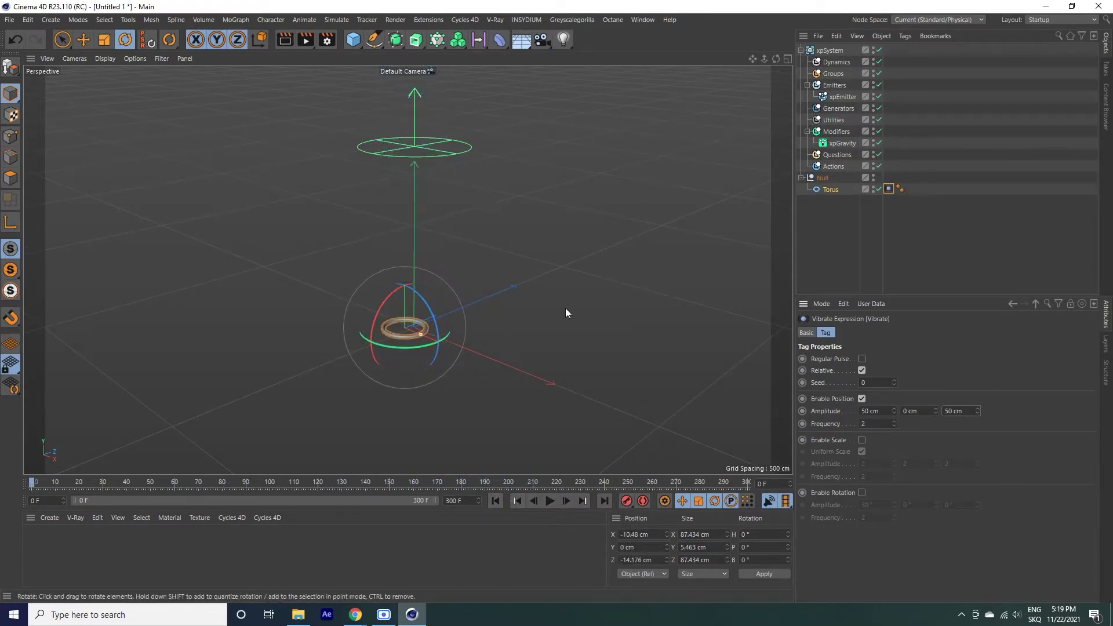
click(936, 134)
click(843, 97)
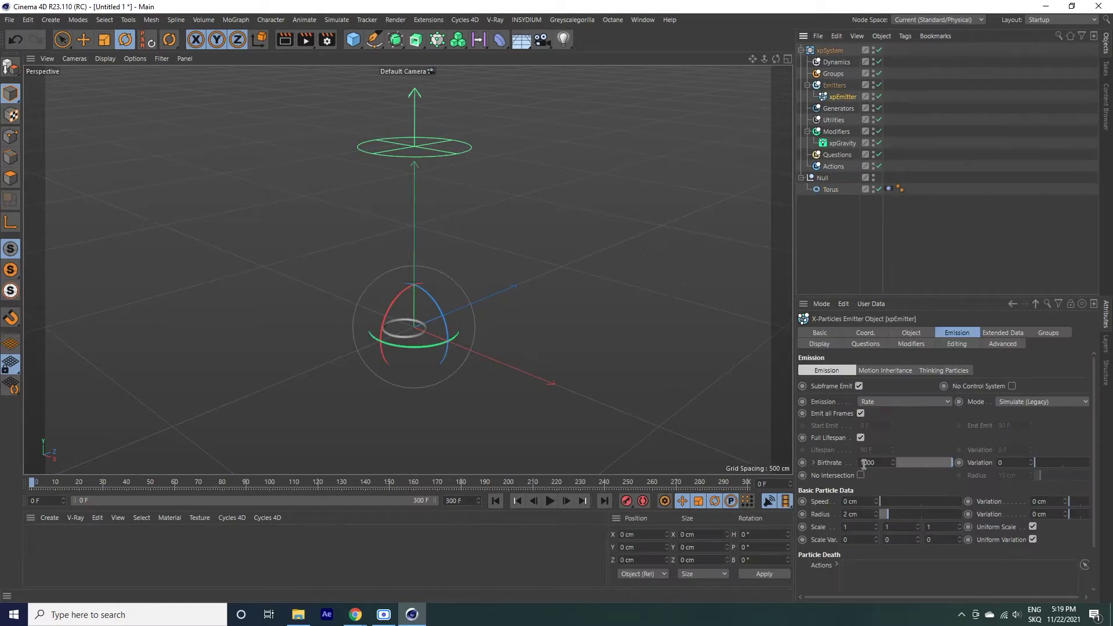
- Raise the emitter birthrate to 2000 and play back to check the denser column
text(2000)
key(Return)
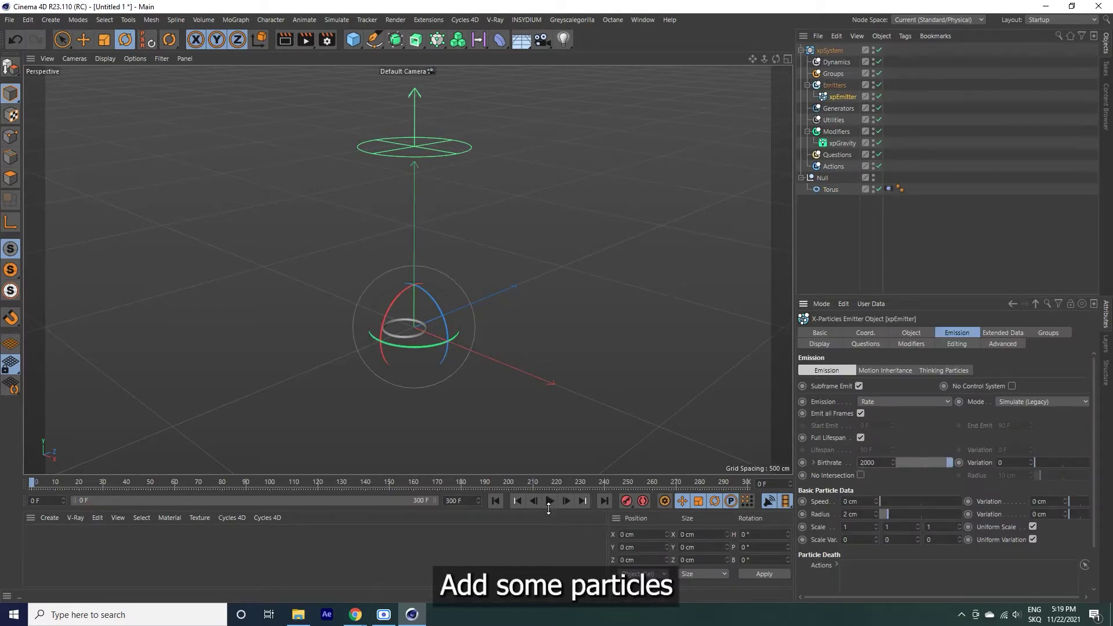
click(549, 501)
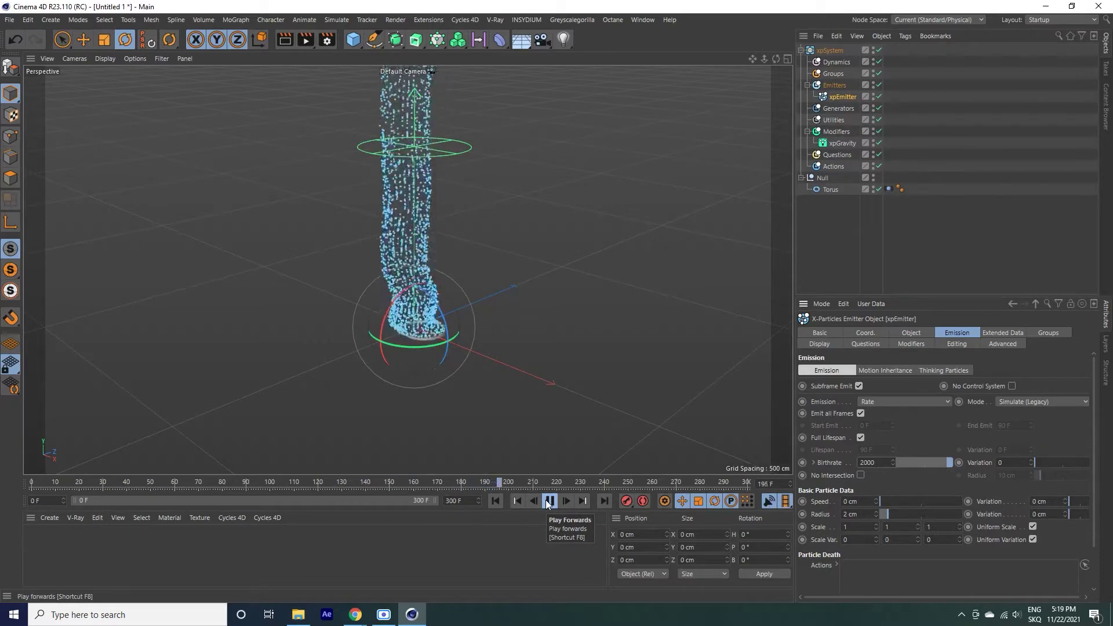
click(548, 500)
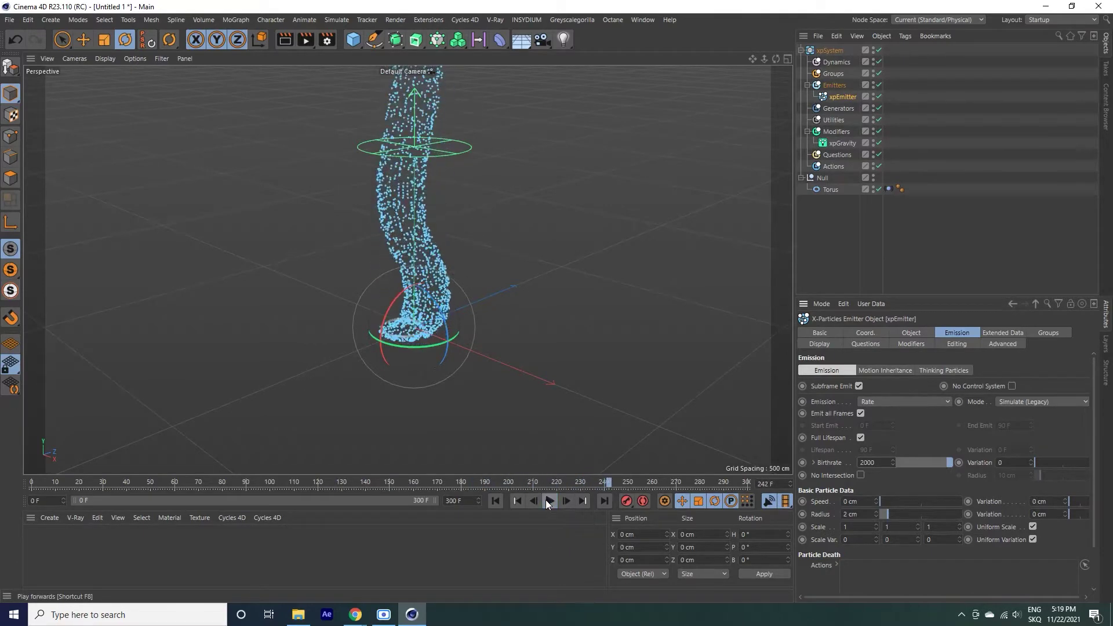
click(499, 502)
click(837, 132)
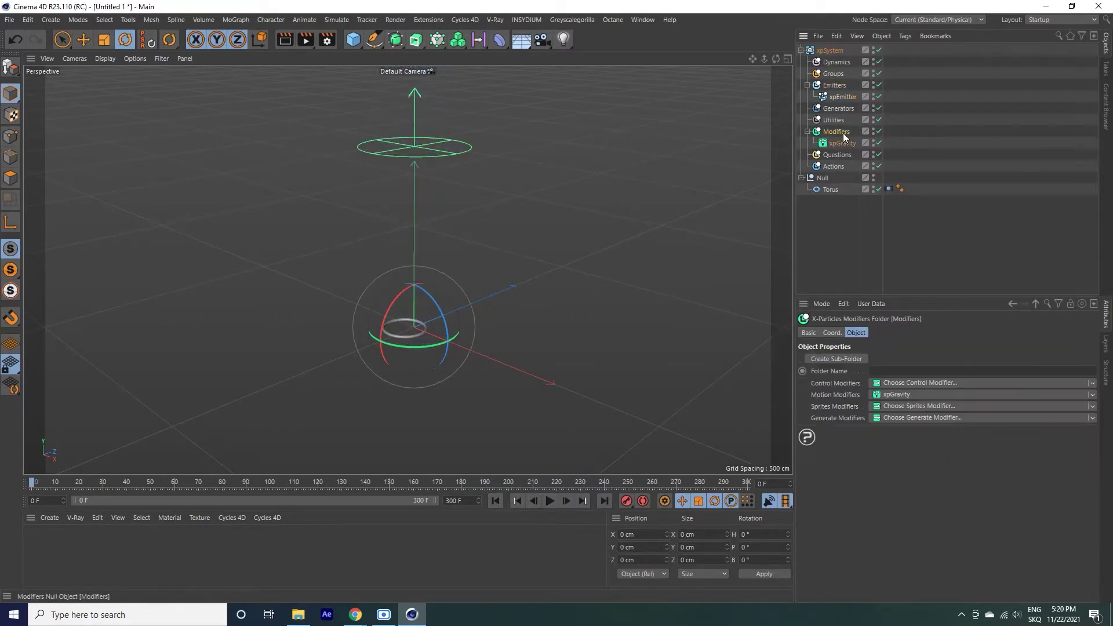
- Put the first emitter in a new Particle Group 1 and add a second emitter, xpEmitter.1
click(850, 97)
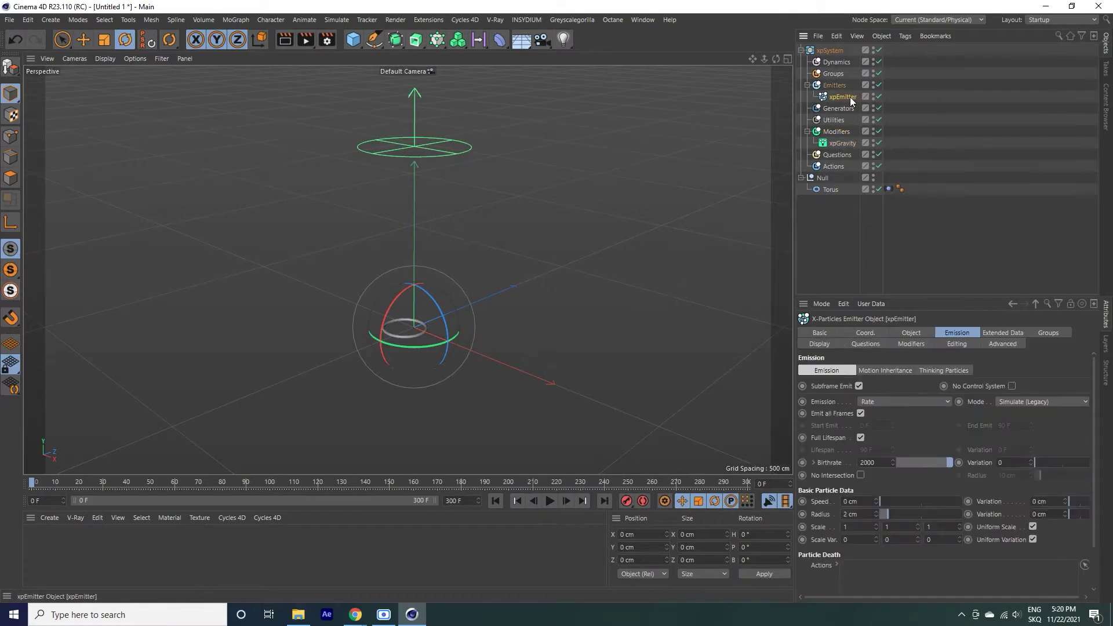
click(1048, 334)
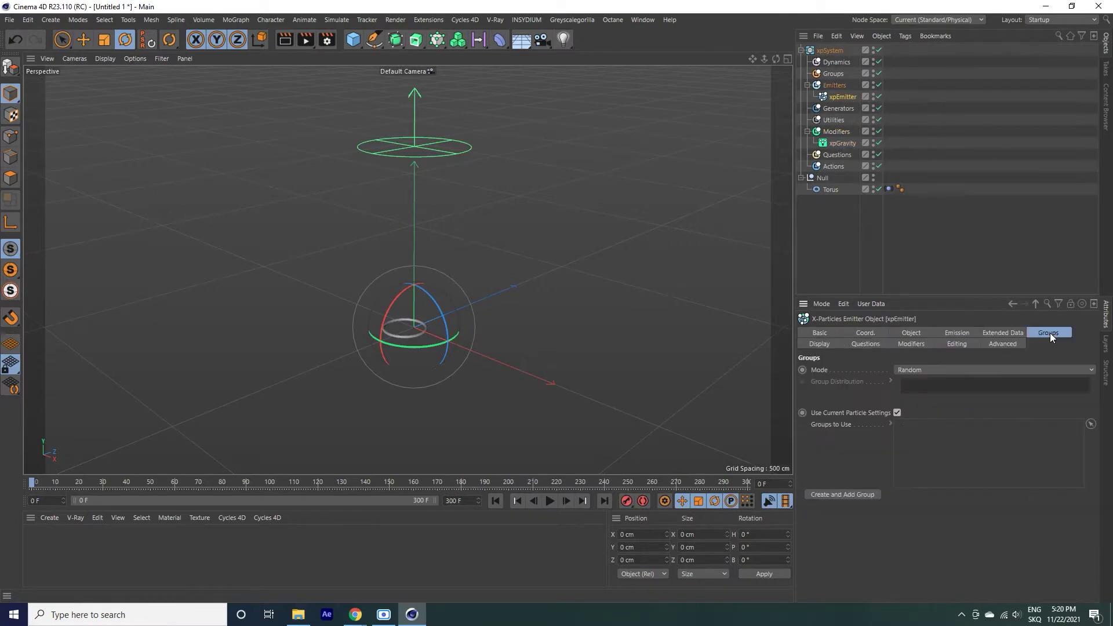
click(842, 495)
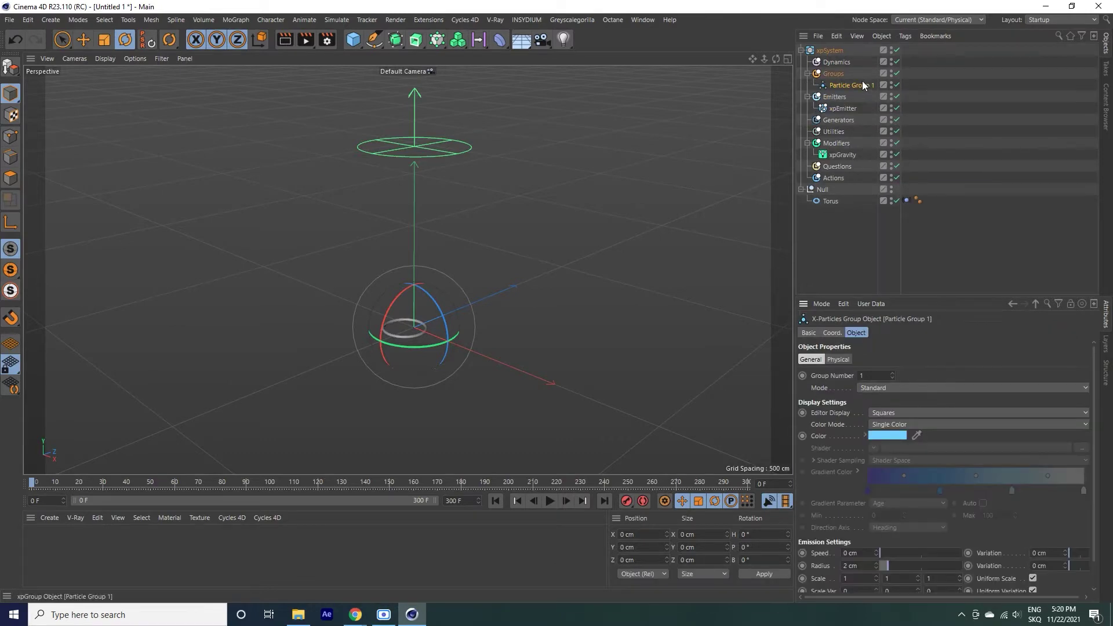
click(835, 97)
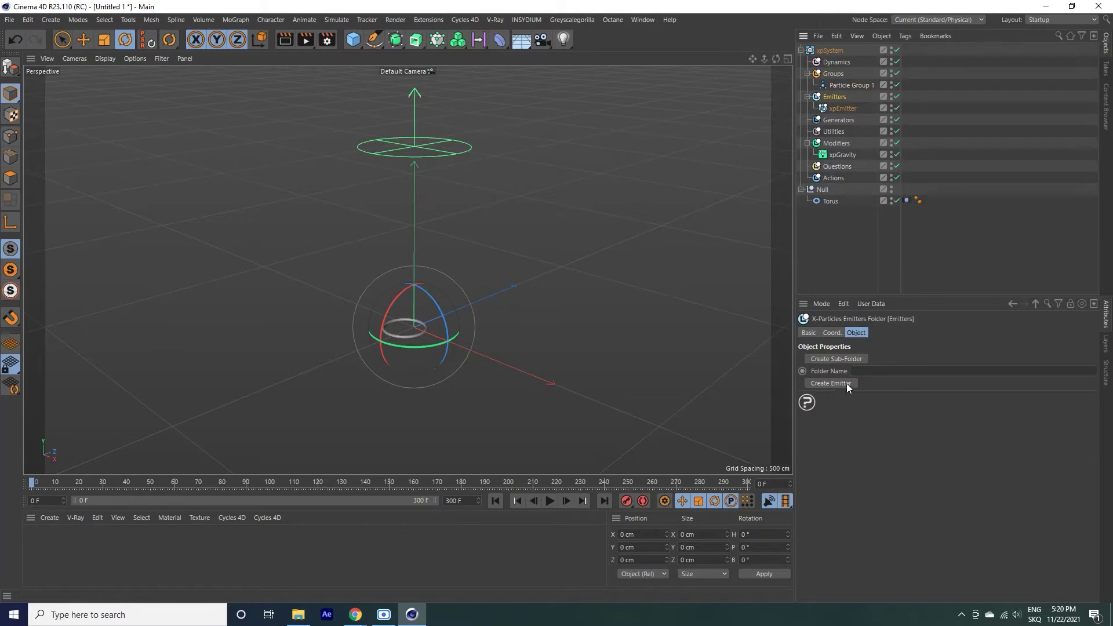
click(832, 383)
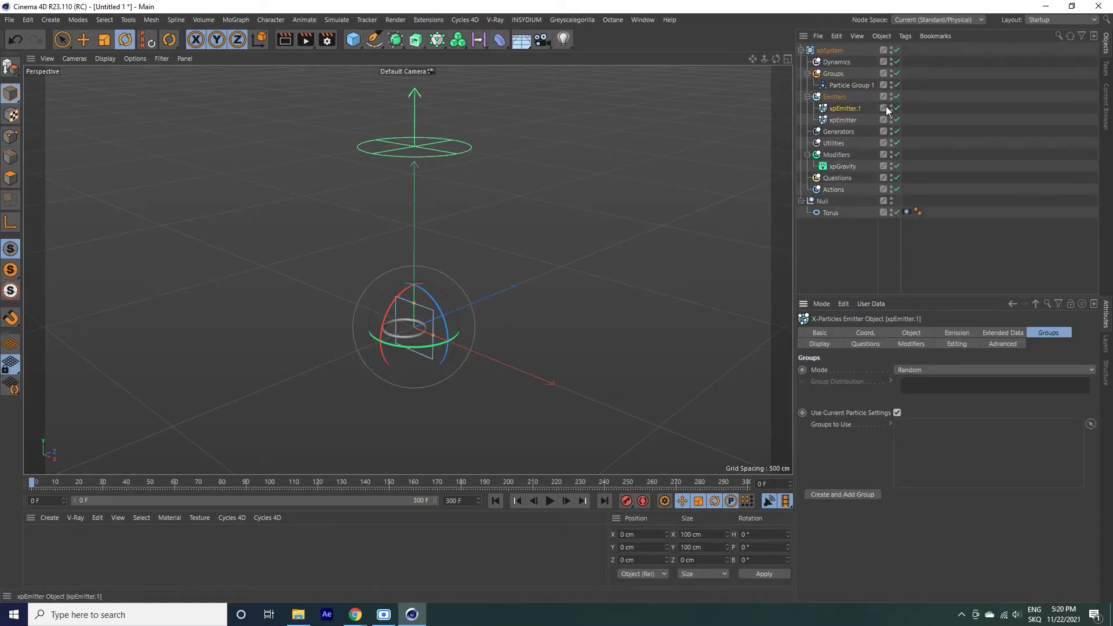
- Make the second emitter emit from the Torus object with 0 cm speed
click(911, 332)
click(890, 386)
click(866, 487)
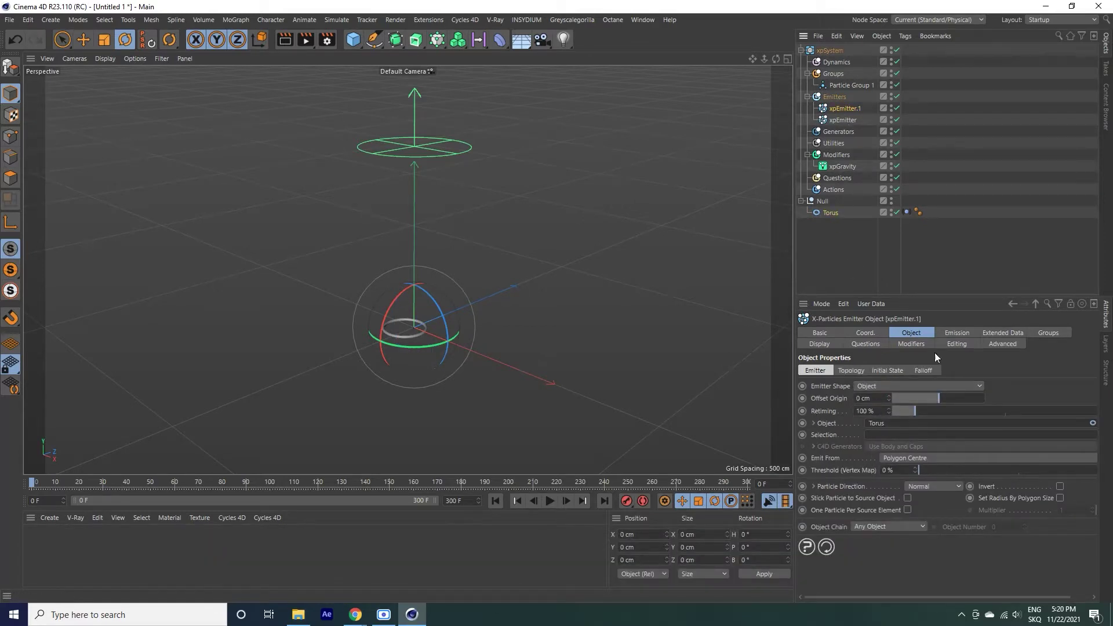
click(958, 333)
double_click(855, 502)
text(0)
key(Return)
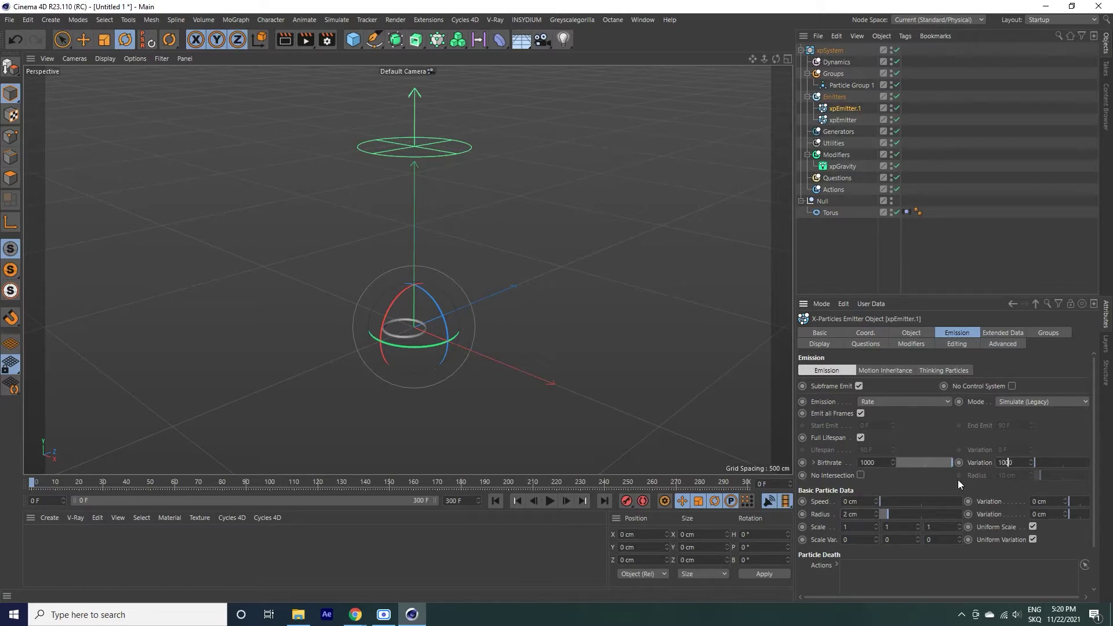
- Give it birthrate 1000 with 1000 variation and create Particle Group 2
key(Return)
click(875, 537)
click(836, 346)
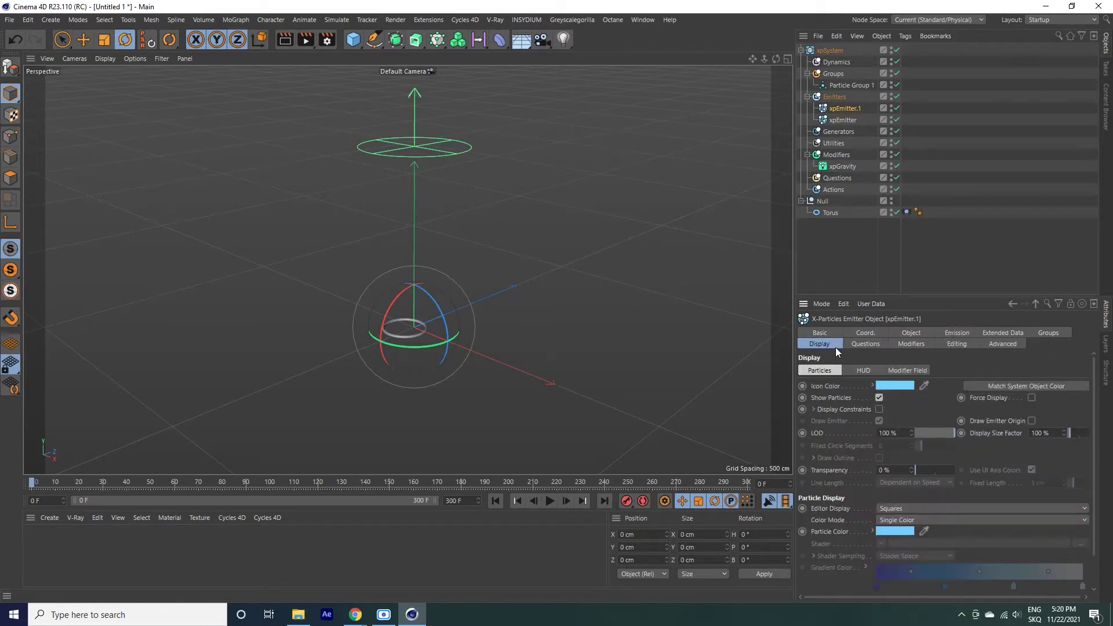
click(1047, 333)
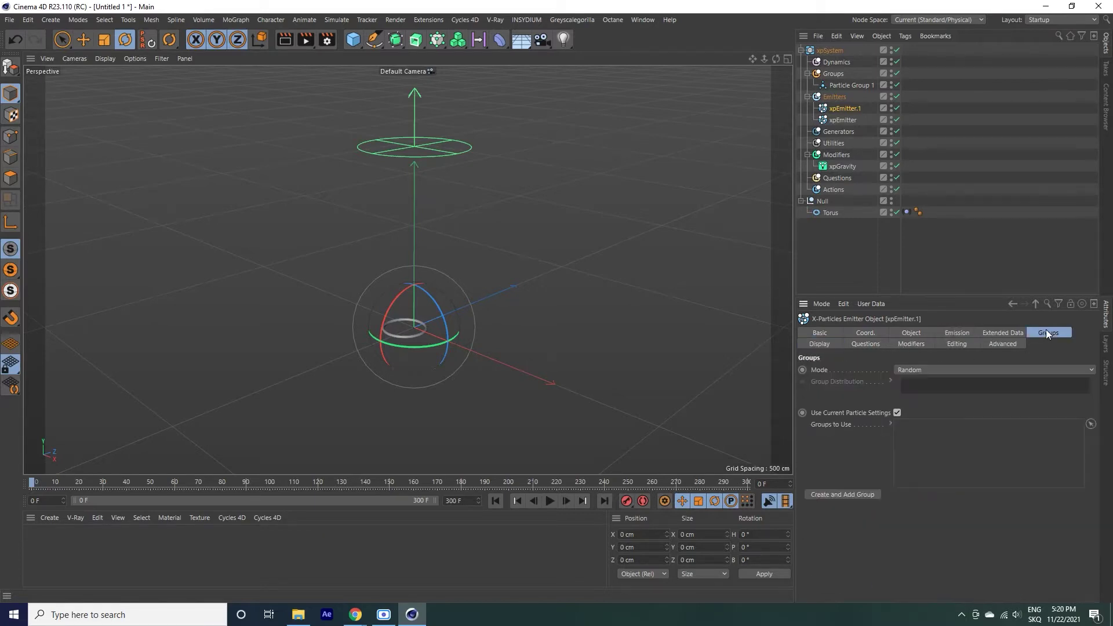
click(866, 493)
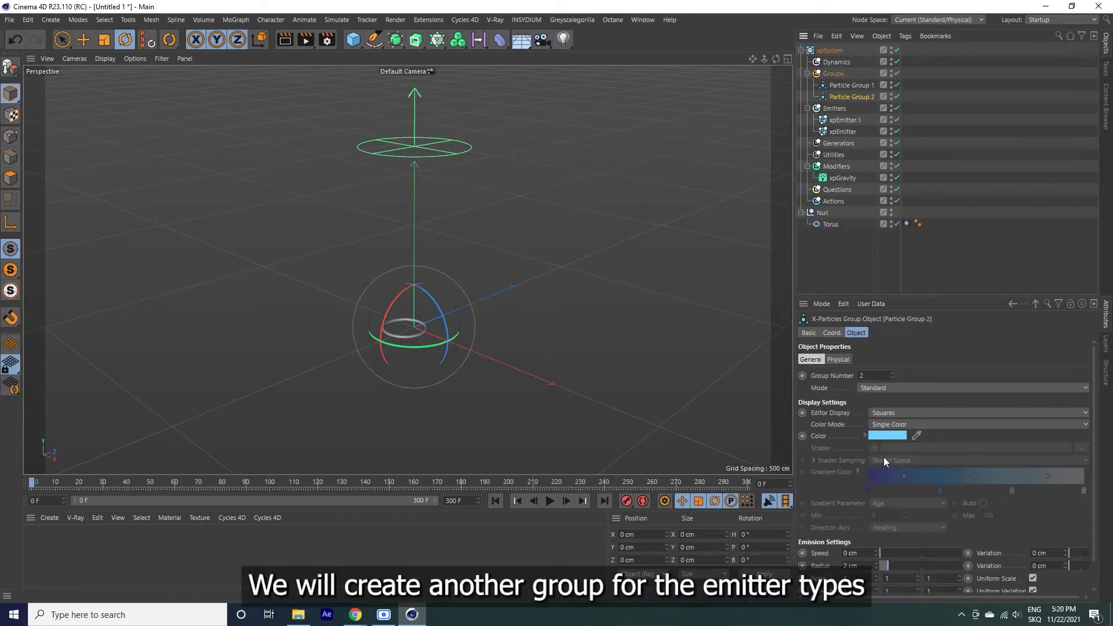
- Color Particle Group 2 light green and play back, orbiting around both emitters' particle column
click(882, 436)
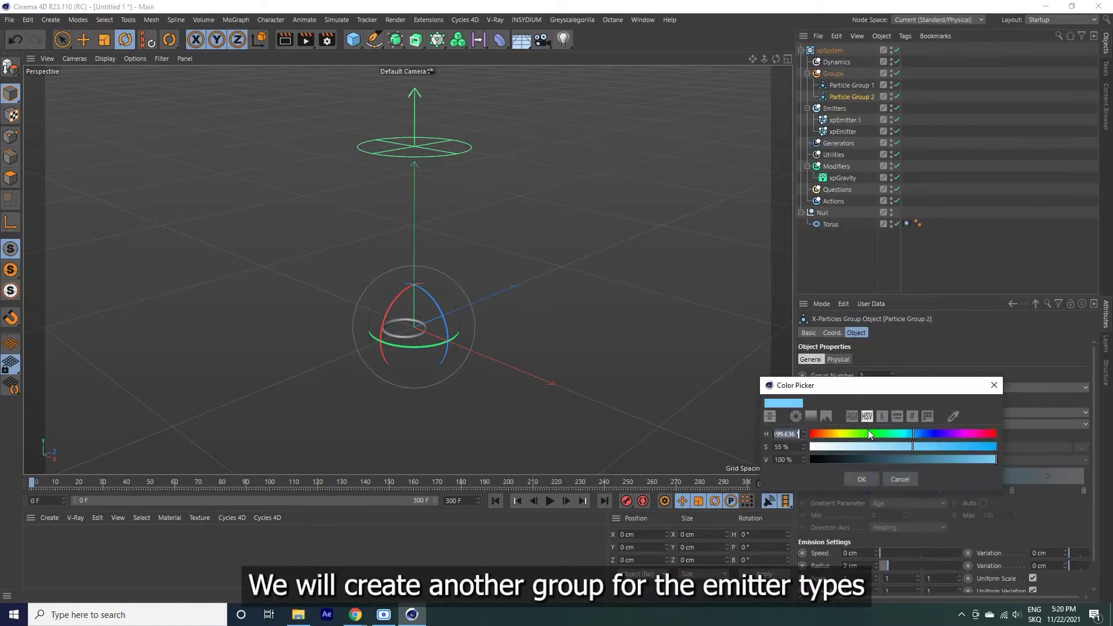
click(863, 480)
click(548, 503)
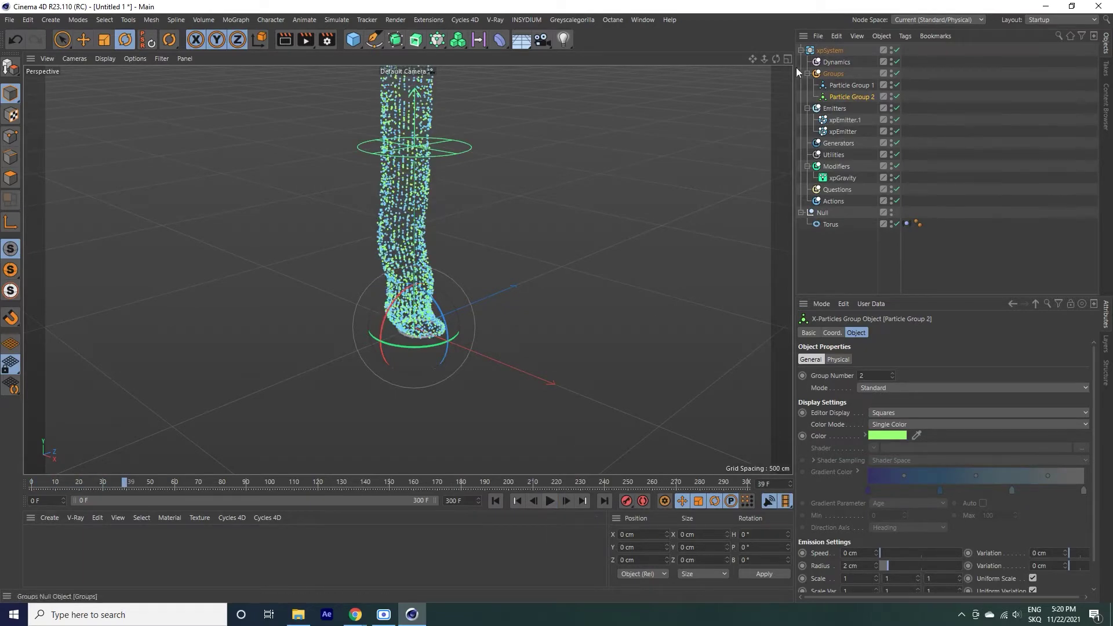
mouse_move(764, 58)
mouse_down()
mouse_move(773, 65)
mouse_move(556, 301)
mouse_up()
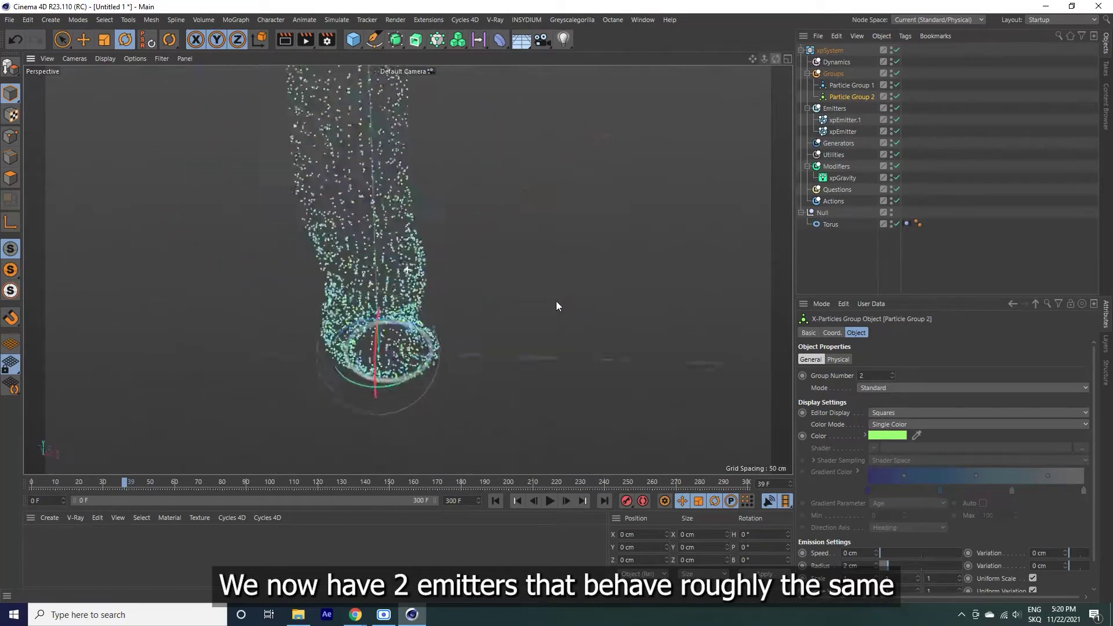
drag(555, 301, 773, 61)
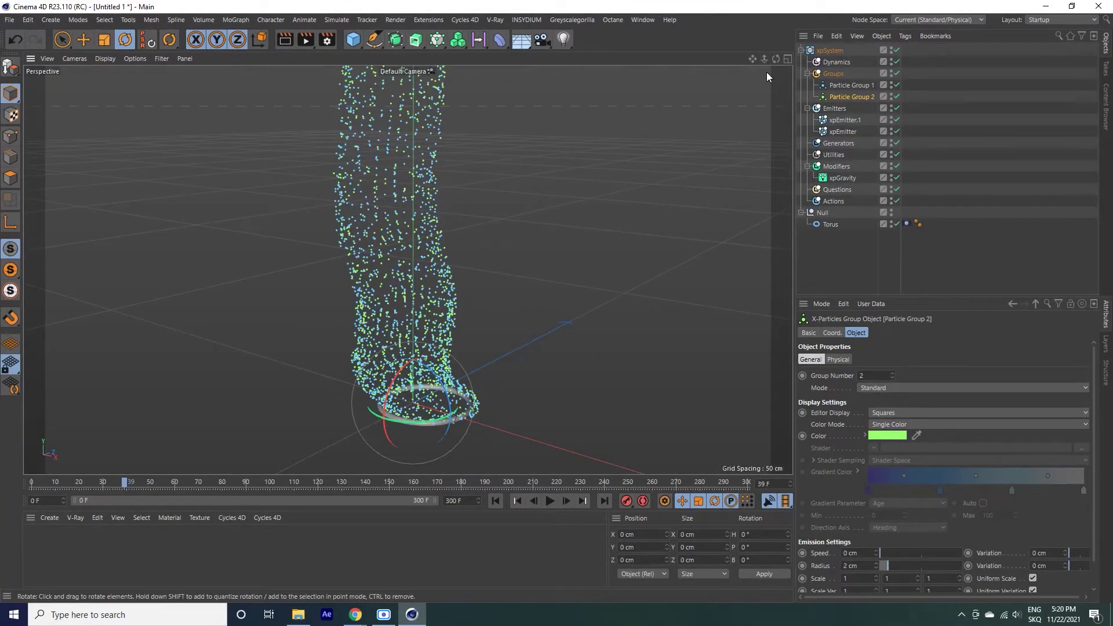
- Add an xpRotator, raise it up the tornado column and tilt it in pitch
click(837, 167)
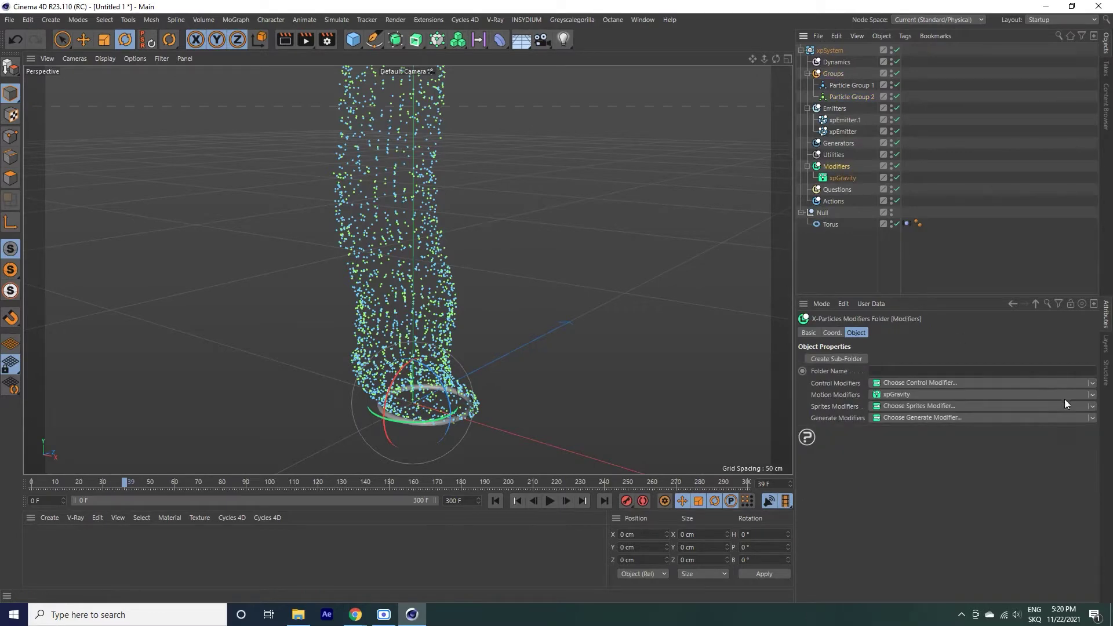
click(1093, 398)
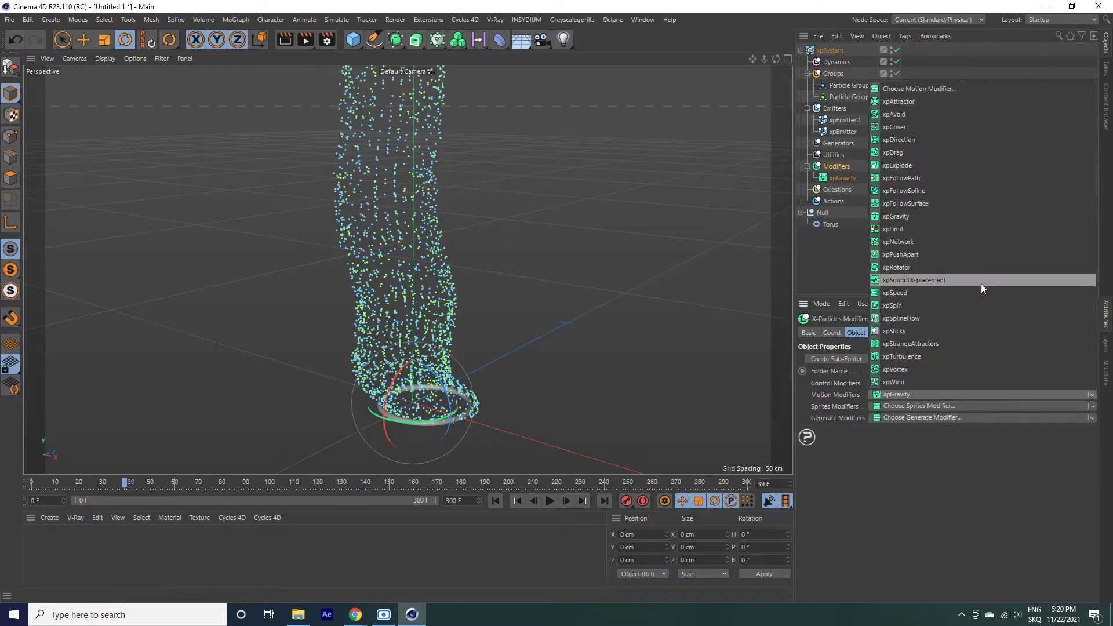
click(972, 270)
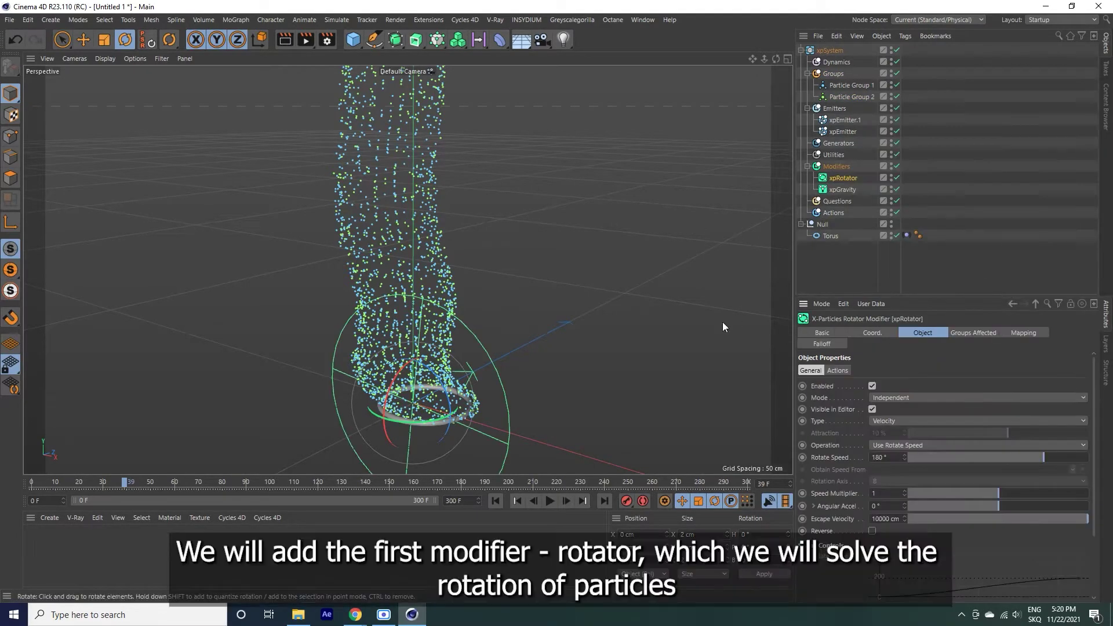
click(89, 33)
drag(415, 330, 422, 80)
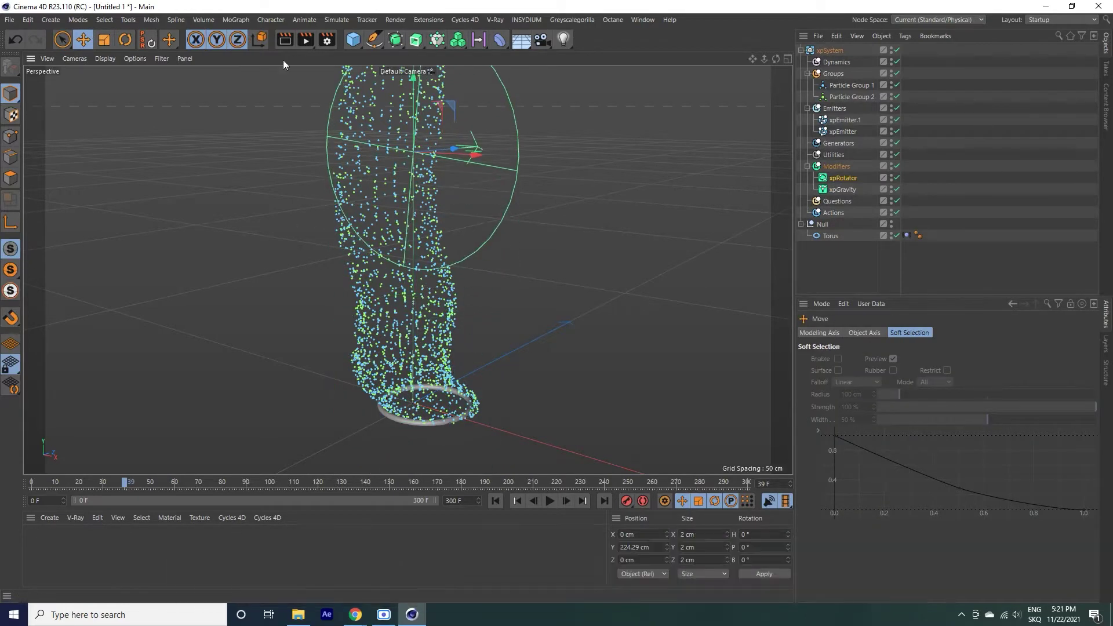
click(125, 40)
drag(393, 123, 357, 232)
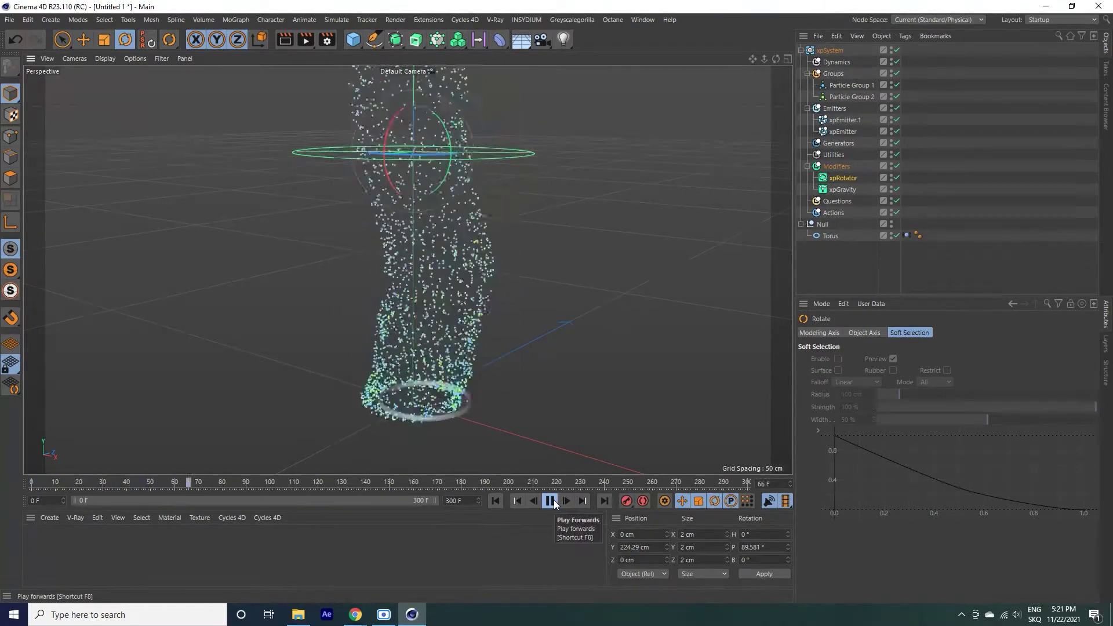
- Set the rotator's Rotate Speed to 270° and replay the simulation
click(554, 500)
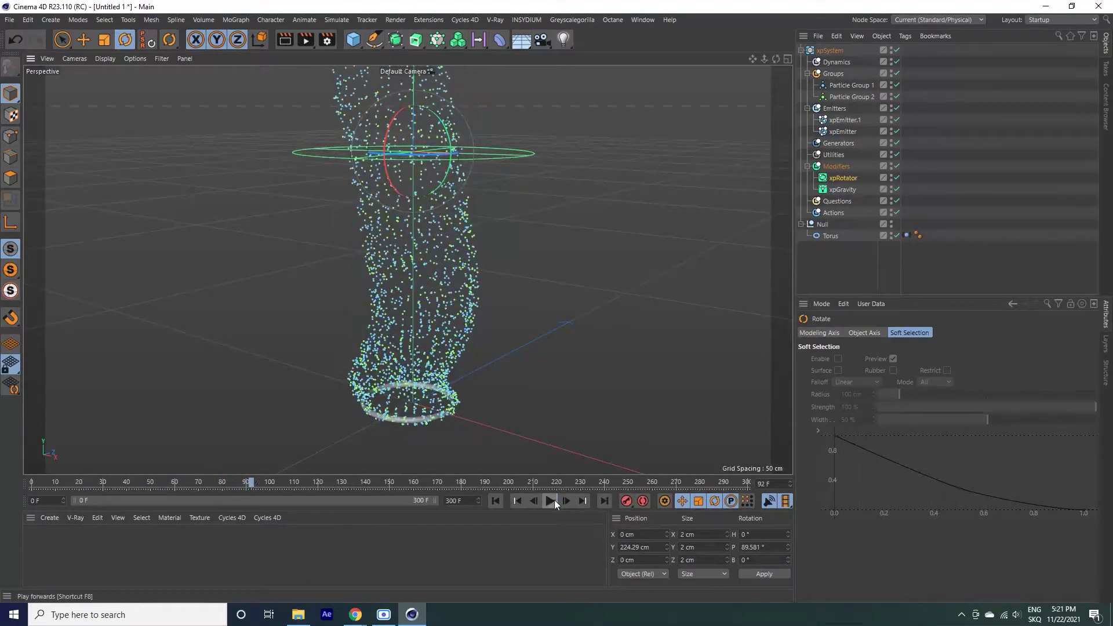
click(844, 178)
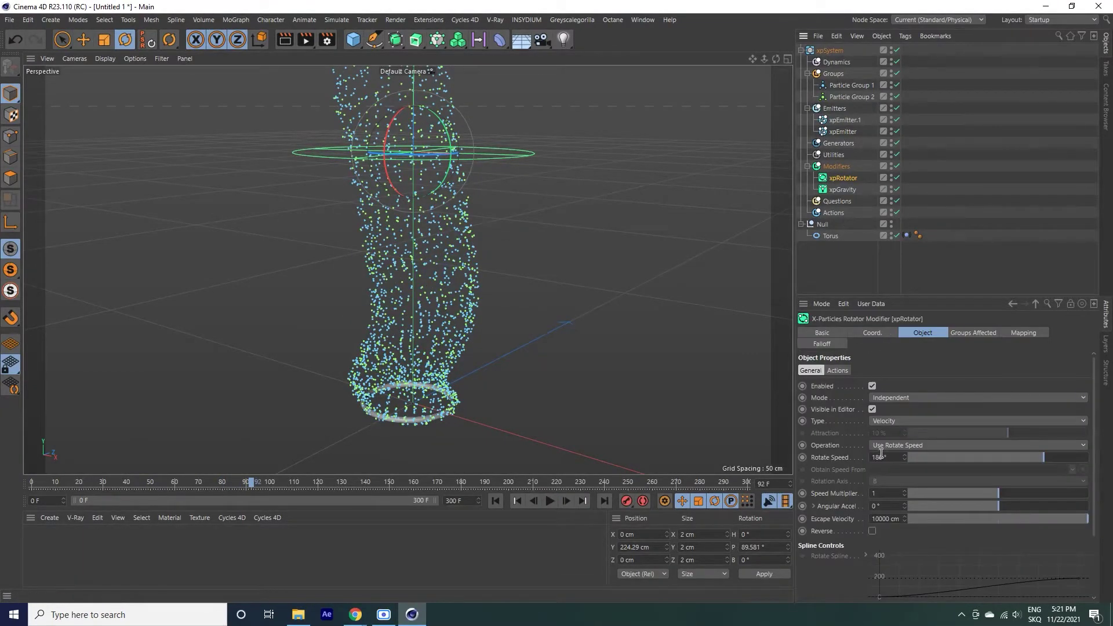
text(0)
key(Return)
click(494, 502)
click(549, 502)
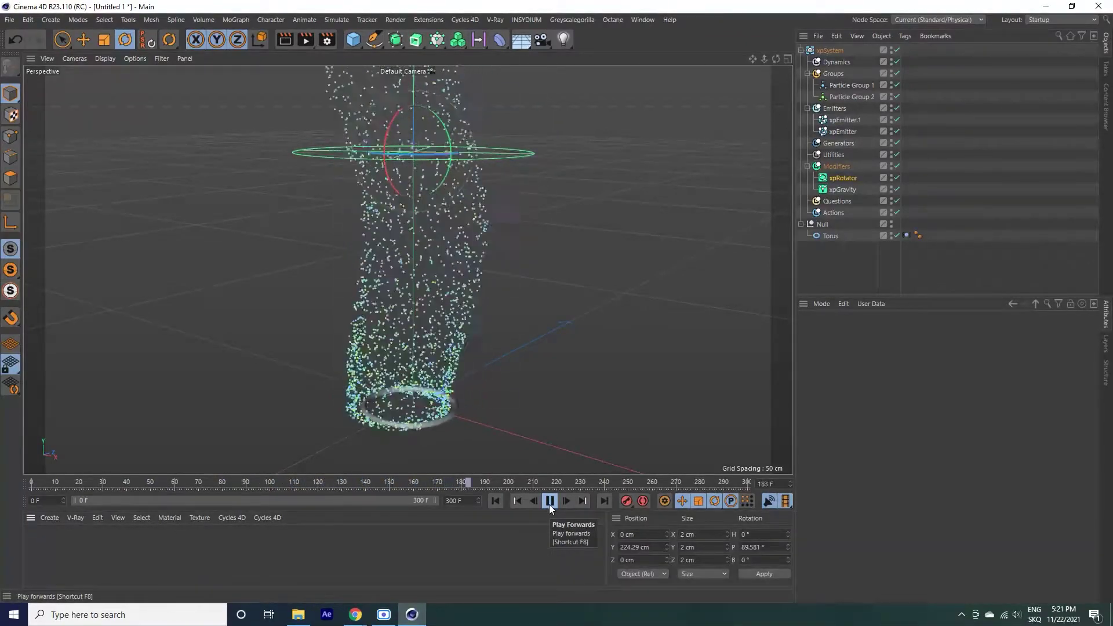
click(550, 503)
- Limit the rotator's Groups Affected to Particle Group 1
click(851, 179)
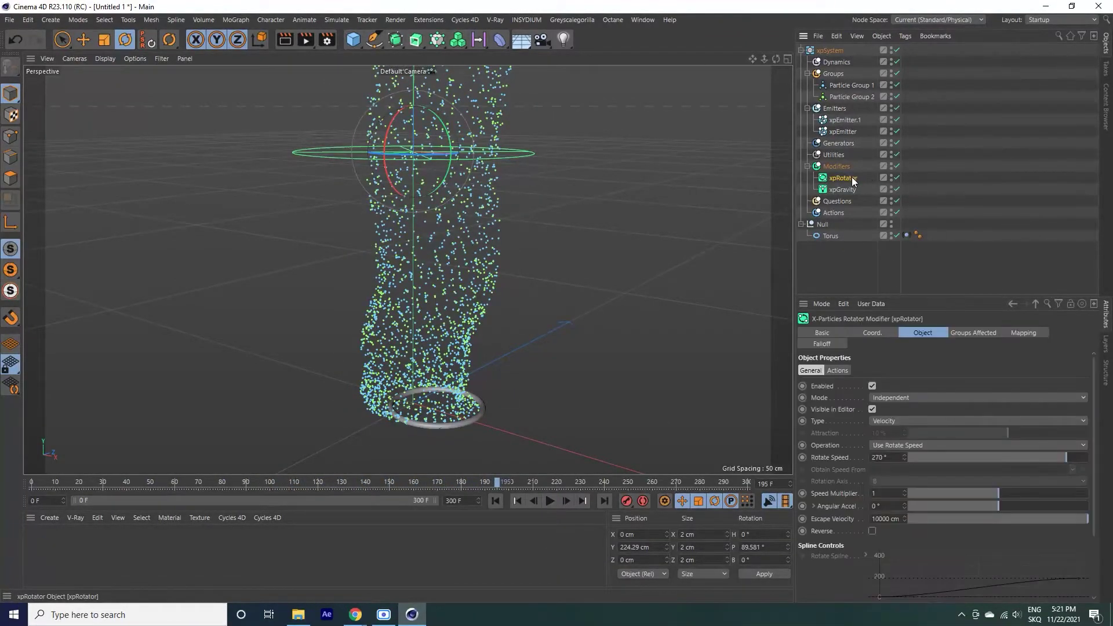
click(973, 331)
drag(879, 267, 873, 403)
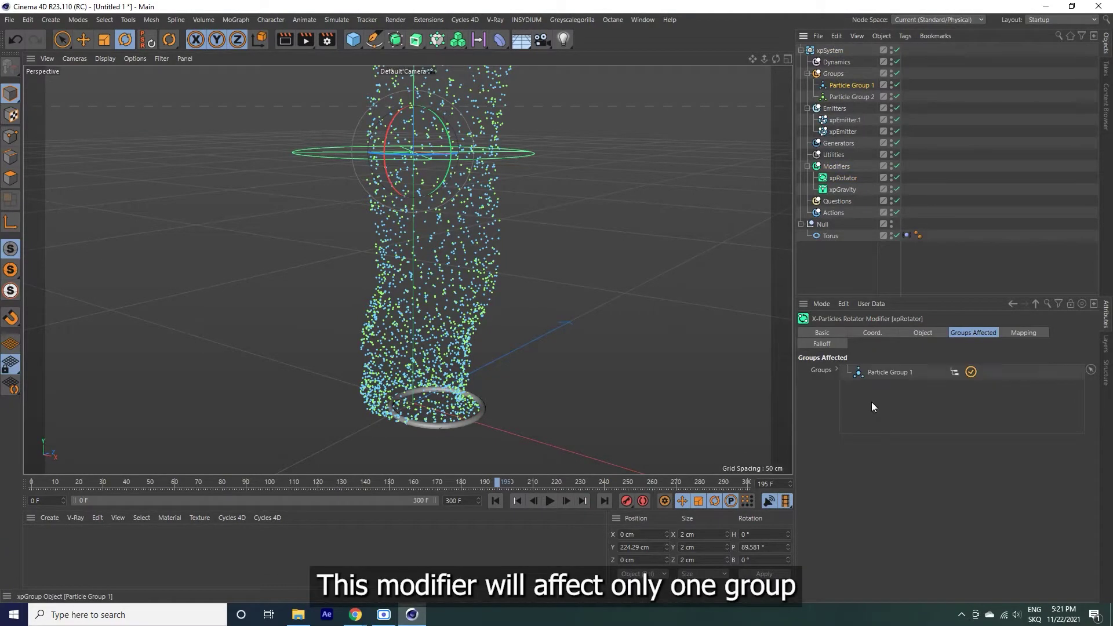
click(841, 165)
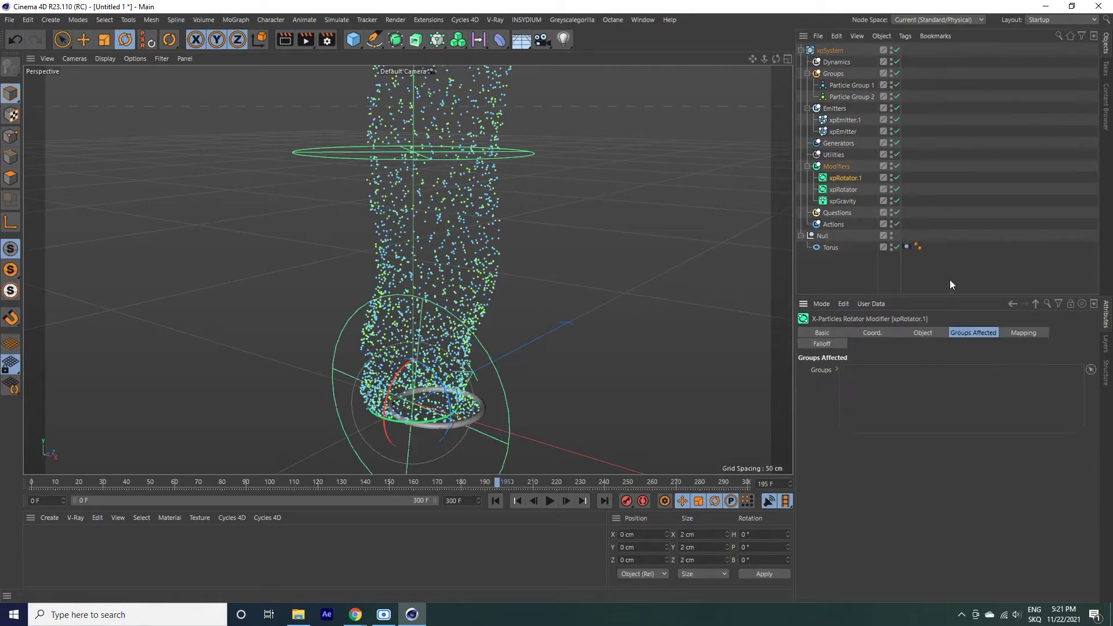
- Raise xpRotator.1 up the column, limit it to Particle Group 2, and set Rotate Speed 350°
key(e)
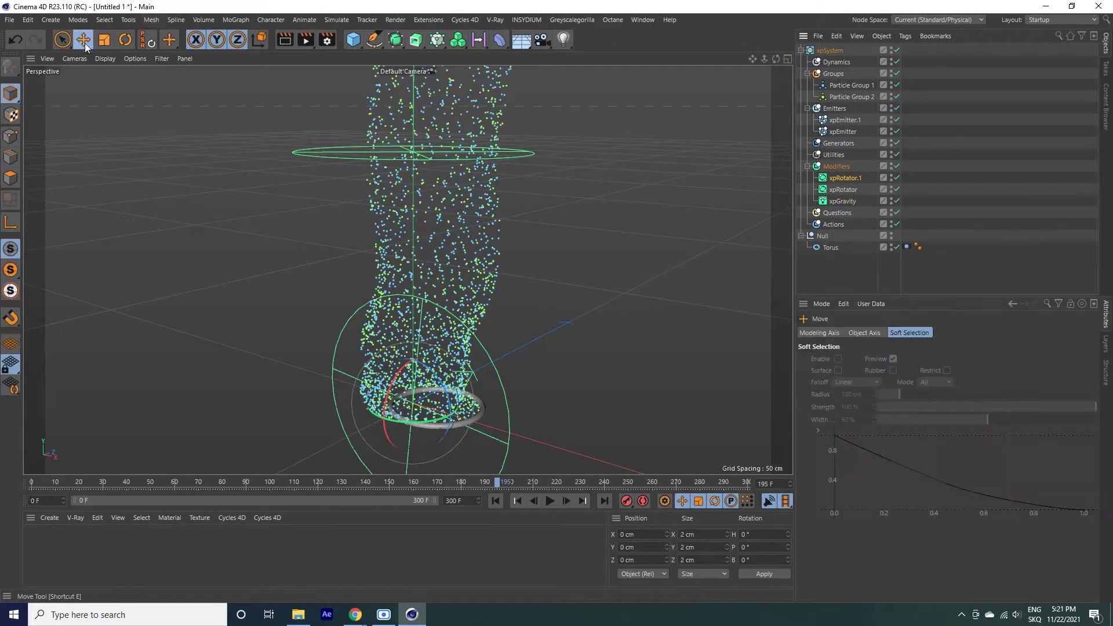
mouse_move(413, 337)
mouse_down()
mouse_move(388, 164)
mouse_move(361, 302)
mouse_up()
key(r)
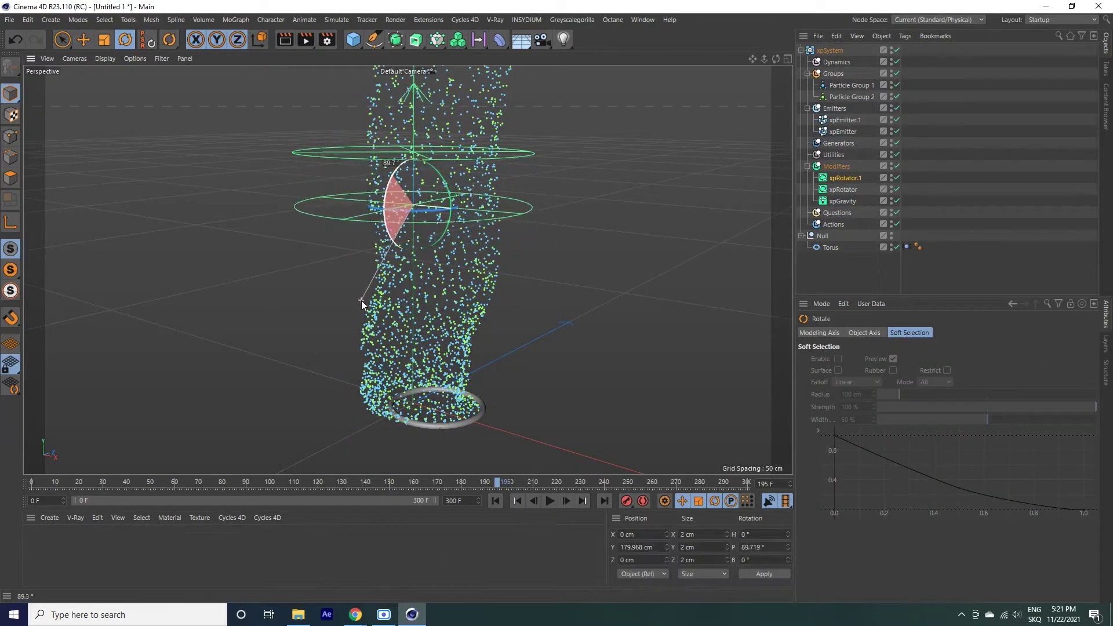
click(855, 182)
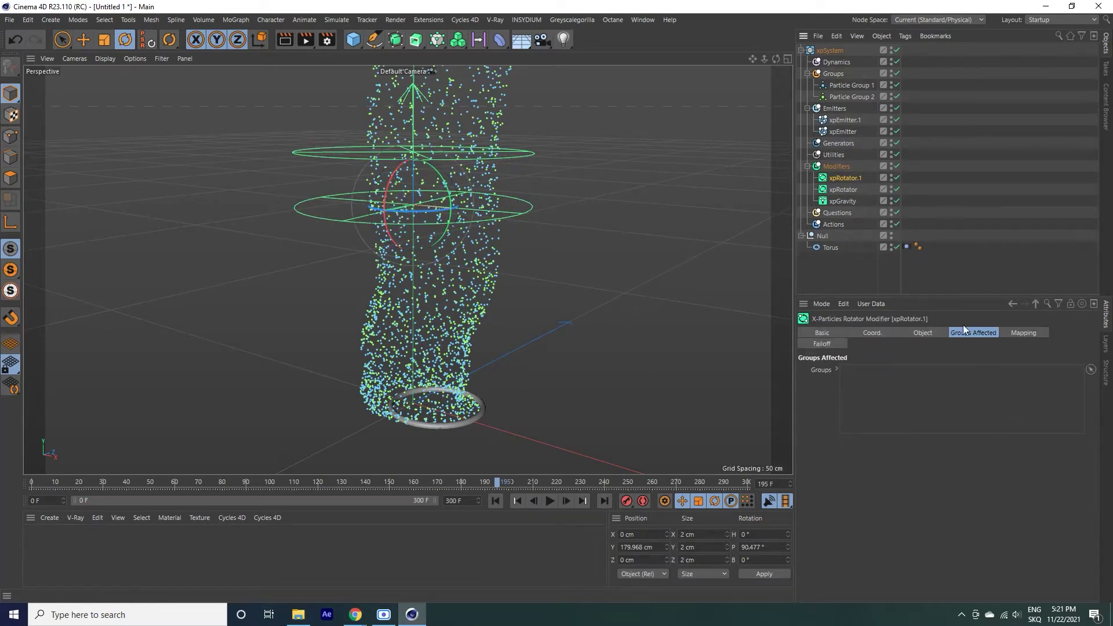
drag(847, 96, 872, 392)
click(924, 333)
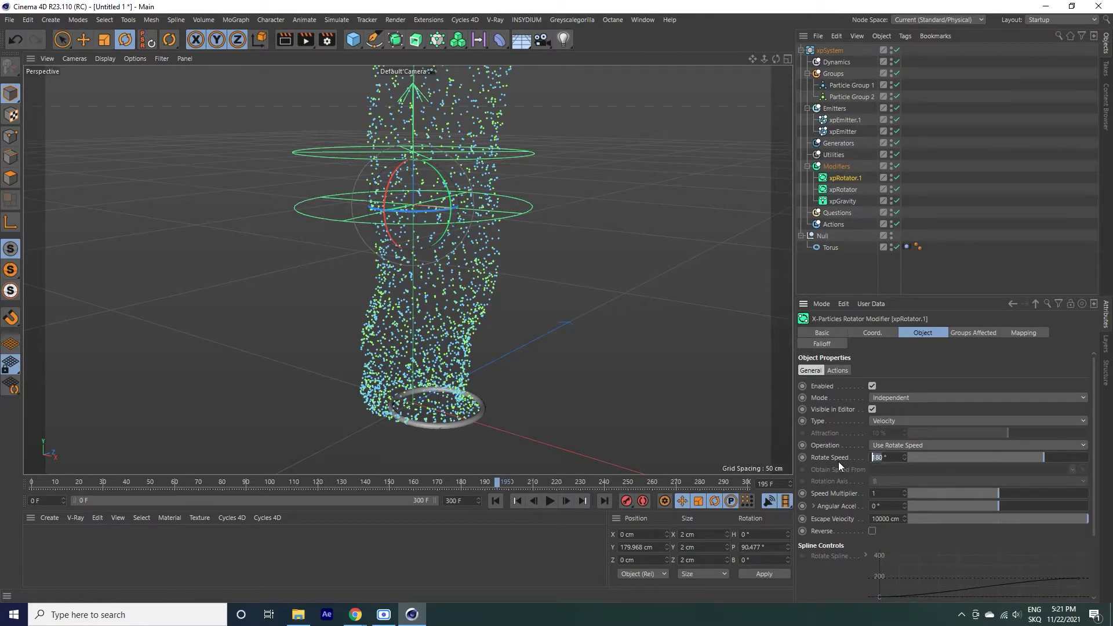
text(350)
key(Return)
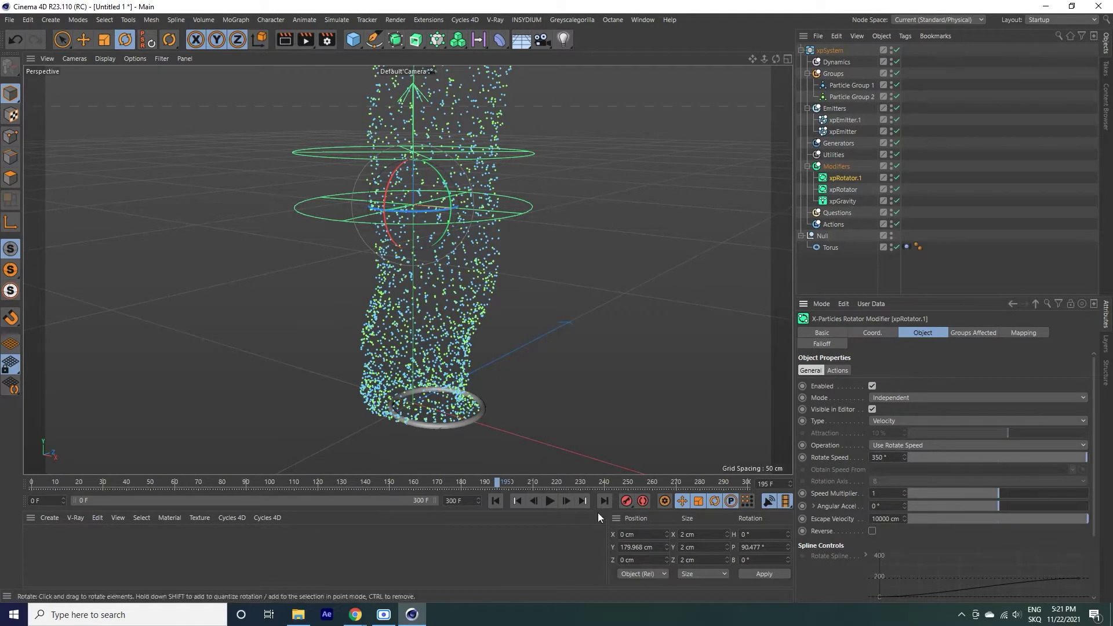
- Replay the simulation to frame 220 and frame the view on the twisting particle column
click(496, 501)
click(550, 501)
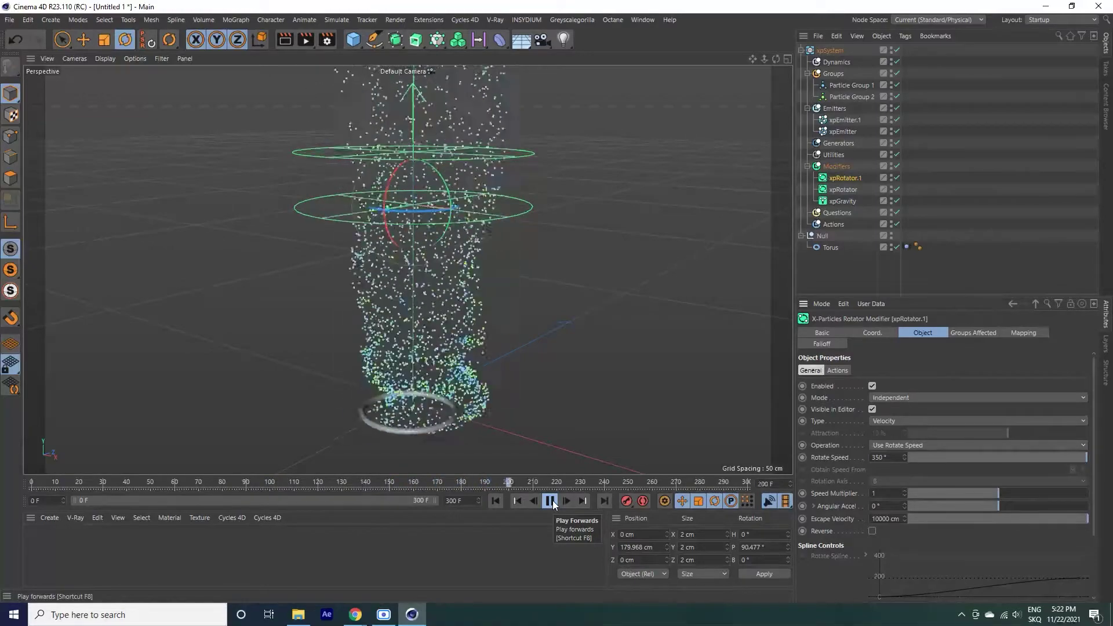
click(551, 501)
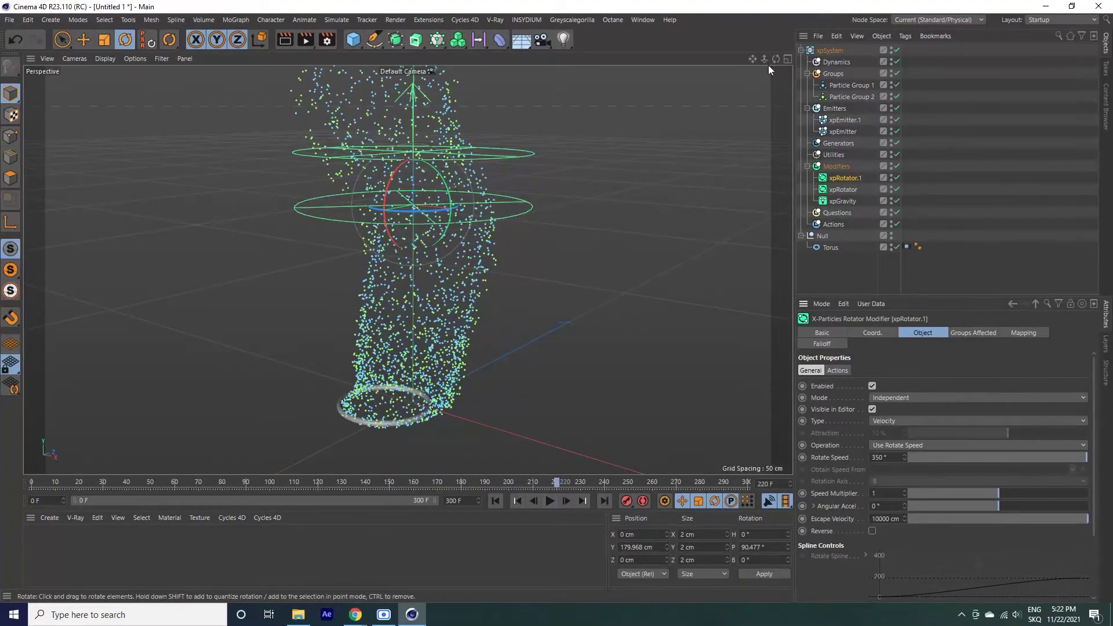
drag(764, 59, 557, 301)
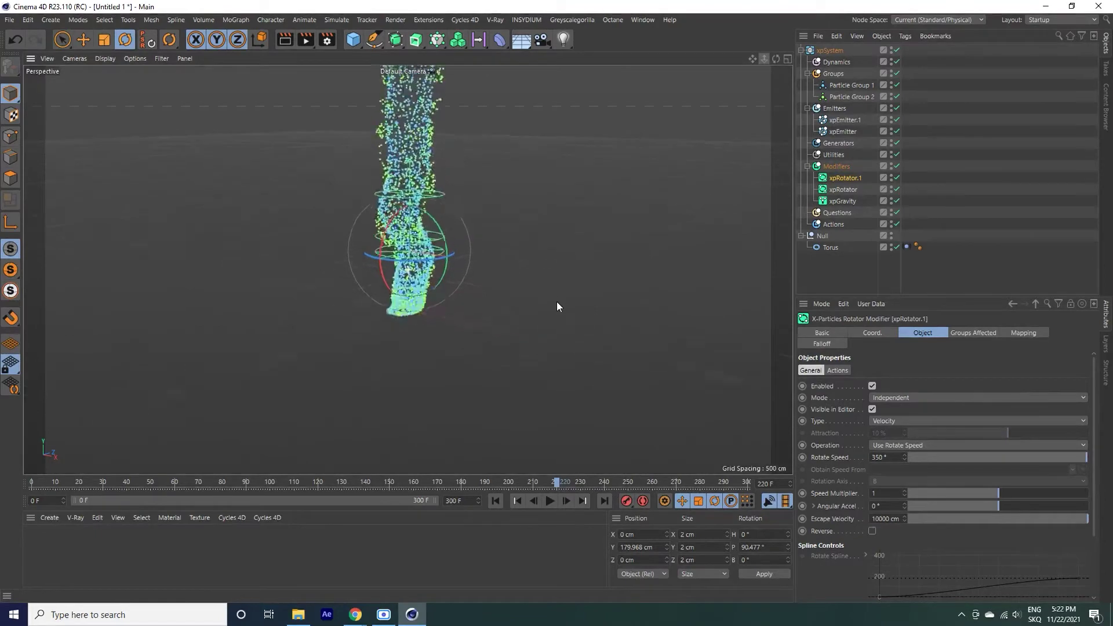
drag(755, 59, 556, 300)
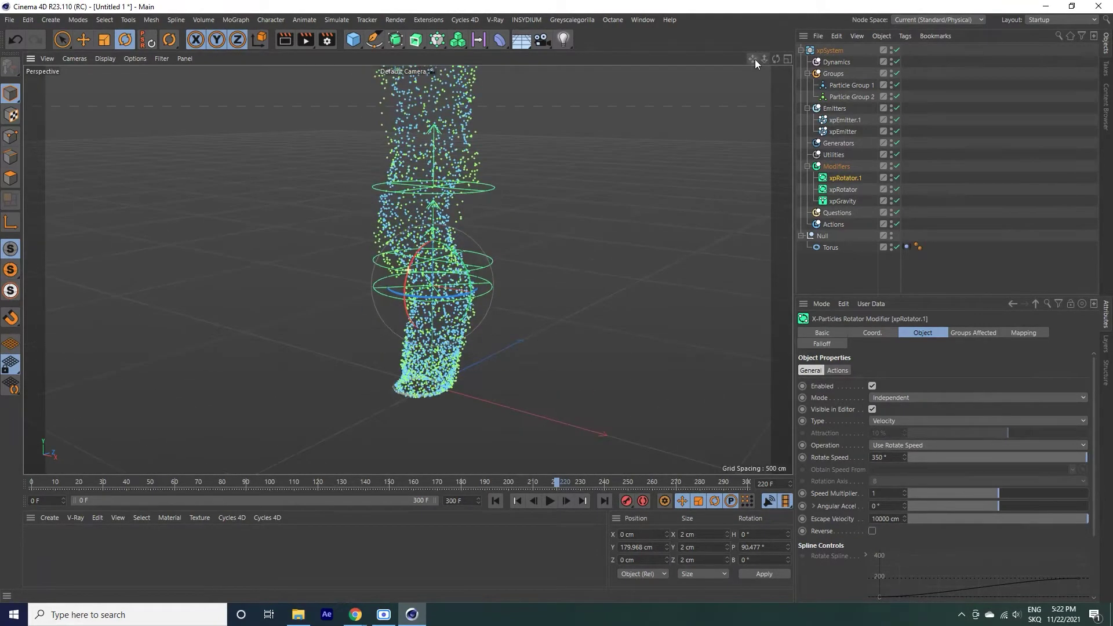
- Add an xpTurbulence modifier limited to Particle Group 1, with Noise Type set to Curl
click(938, 278)
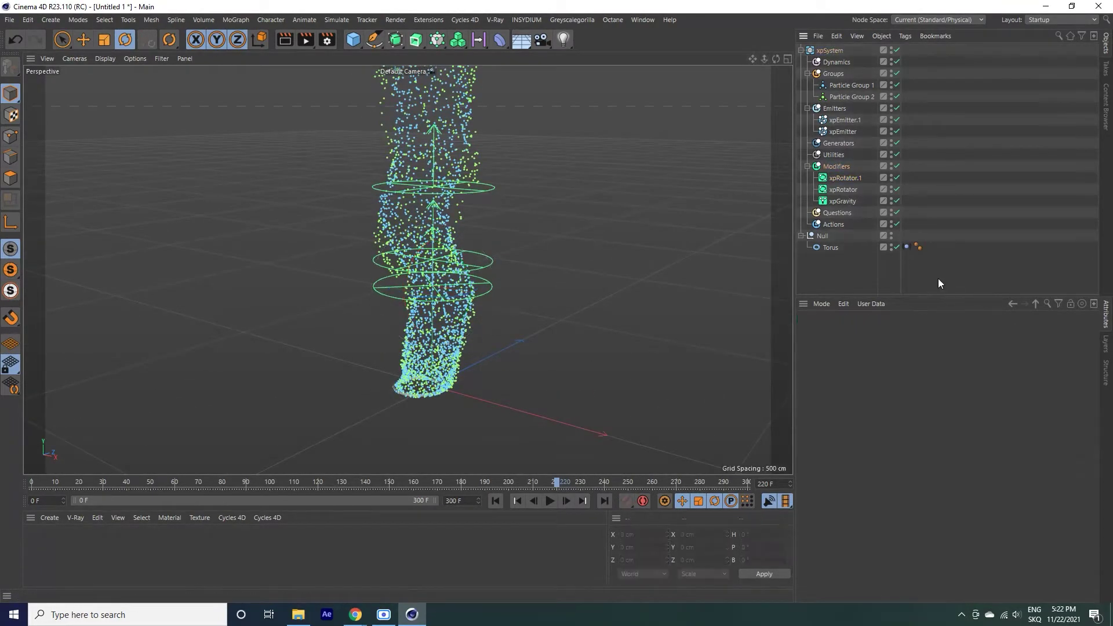
click(840, 167)
click(1092, 395)
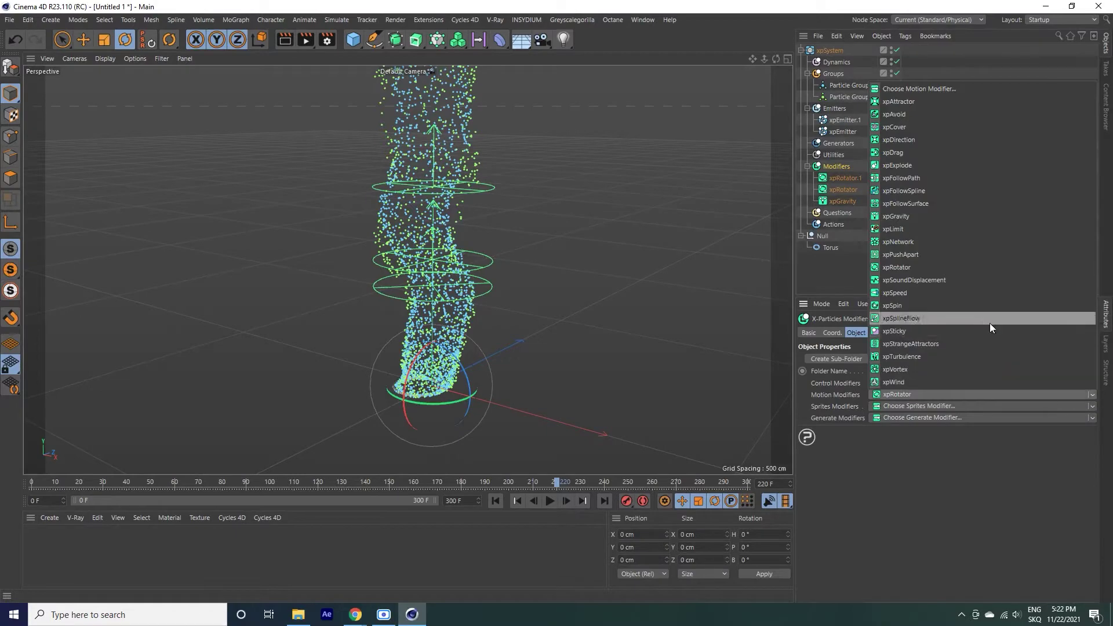
click(968, 361)
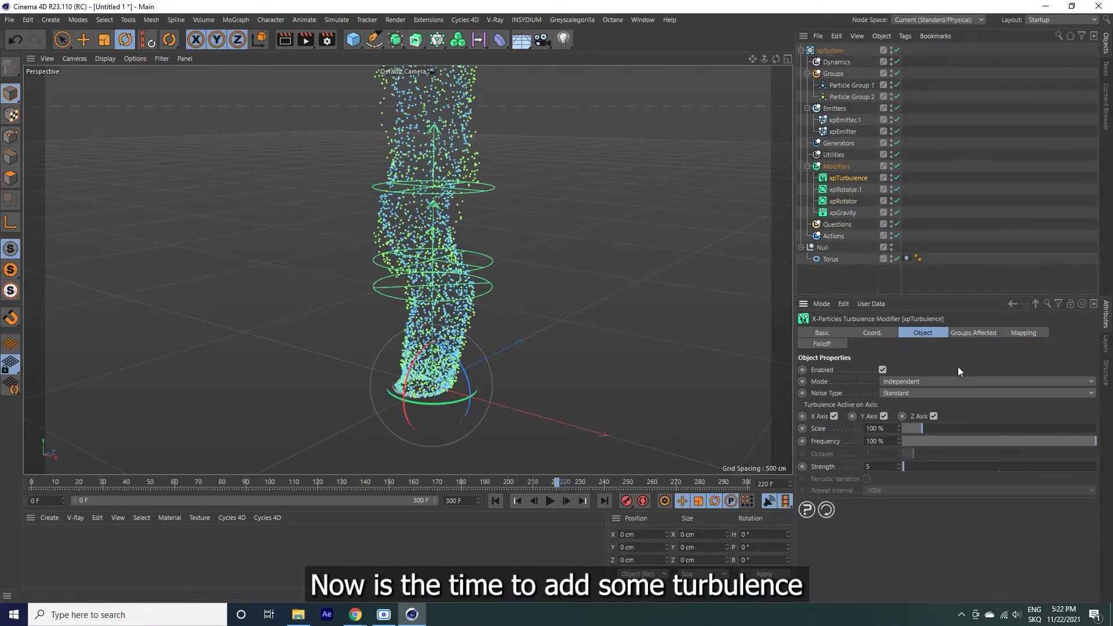
click(974, 332)
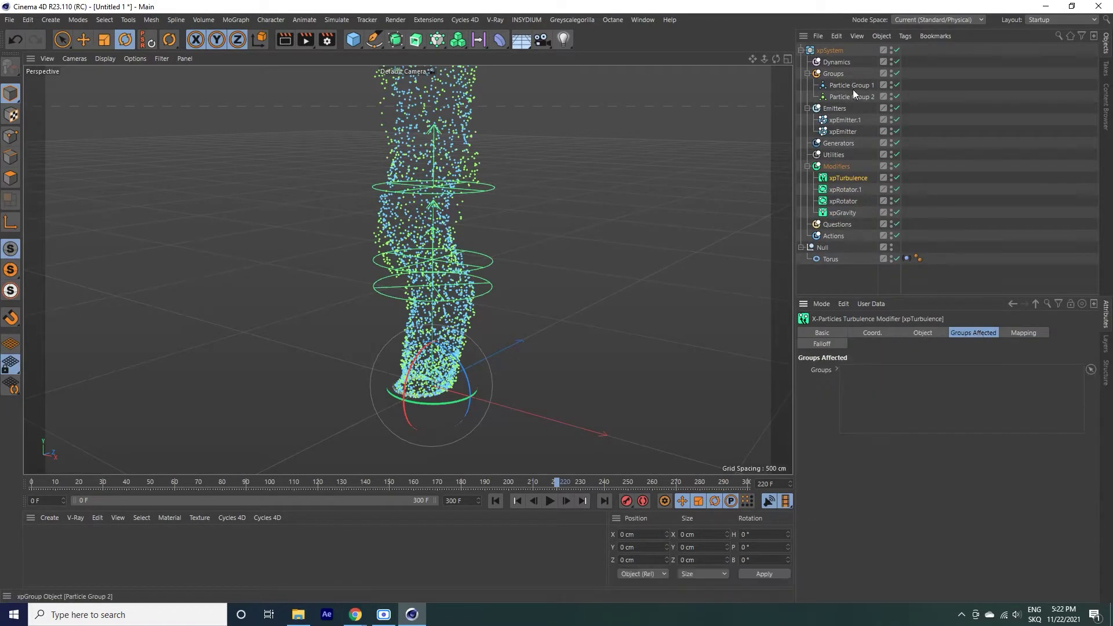
drag(851, 85, 901, 401)
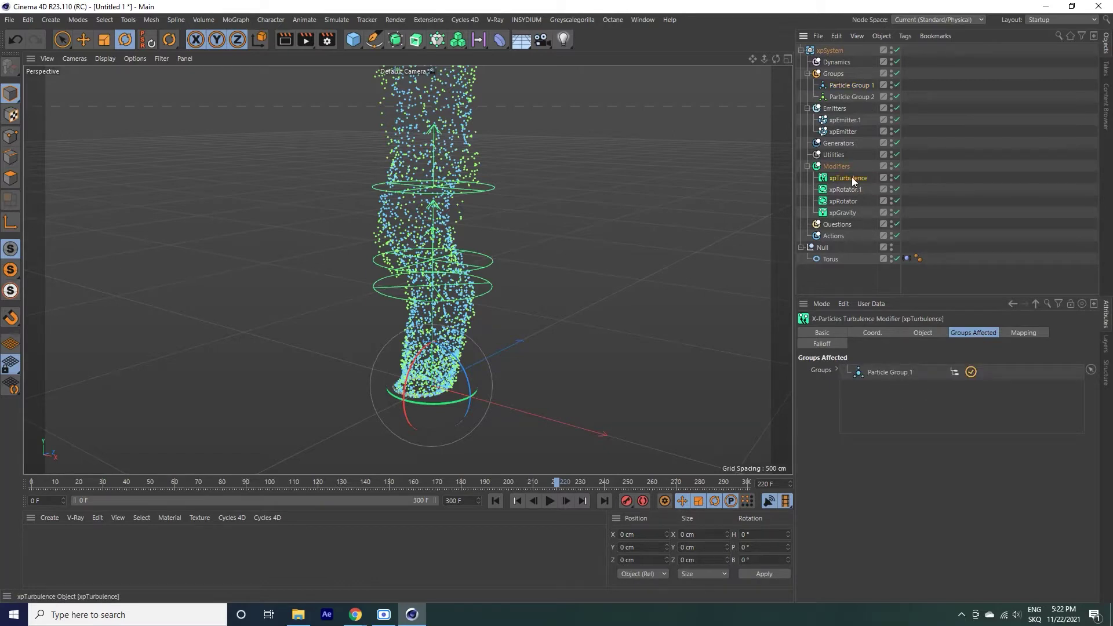
click(922, 332)
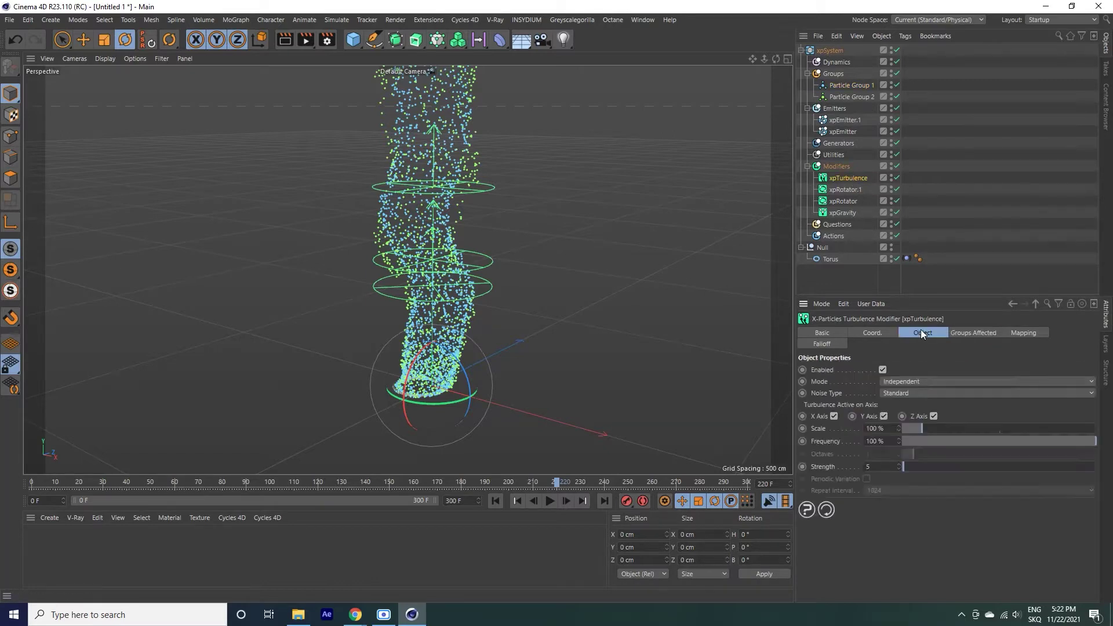
click(915, 393)
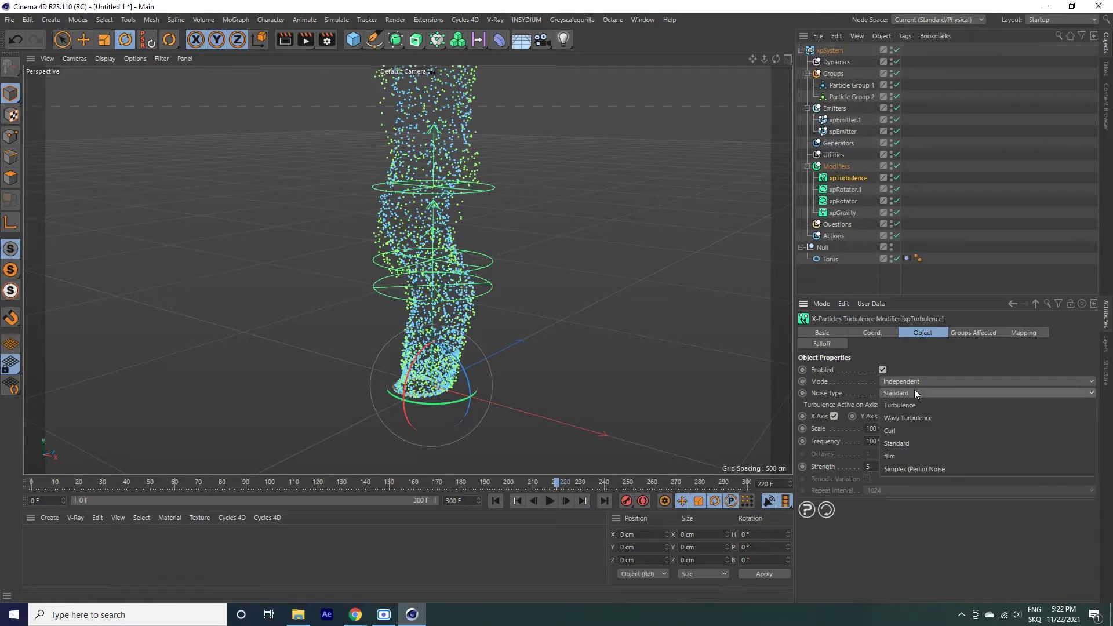
click(899, 431)
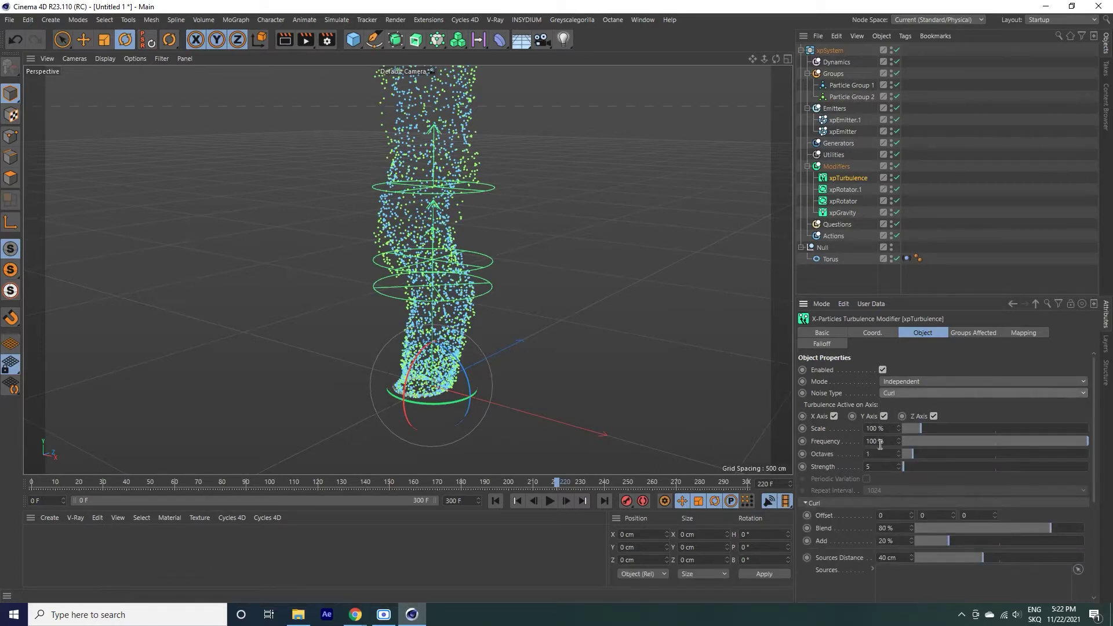
- Replay the simulation twice to watch the particles flare into a wide tornado funnel
click(516, 504)
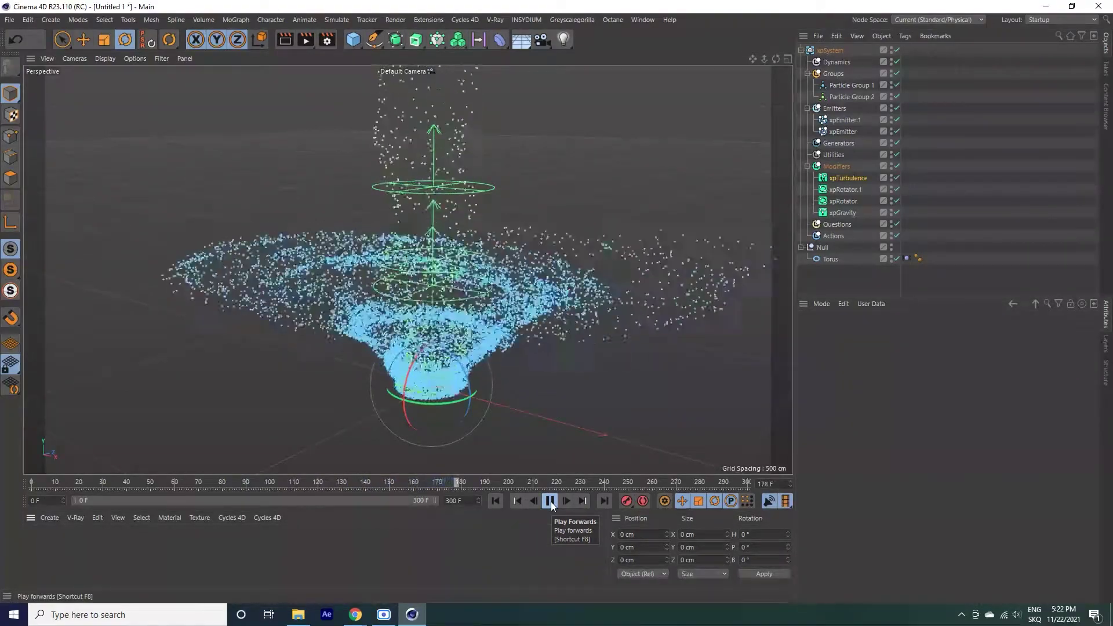
click(550, 501)
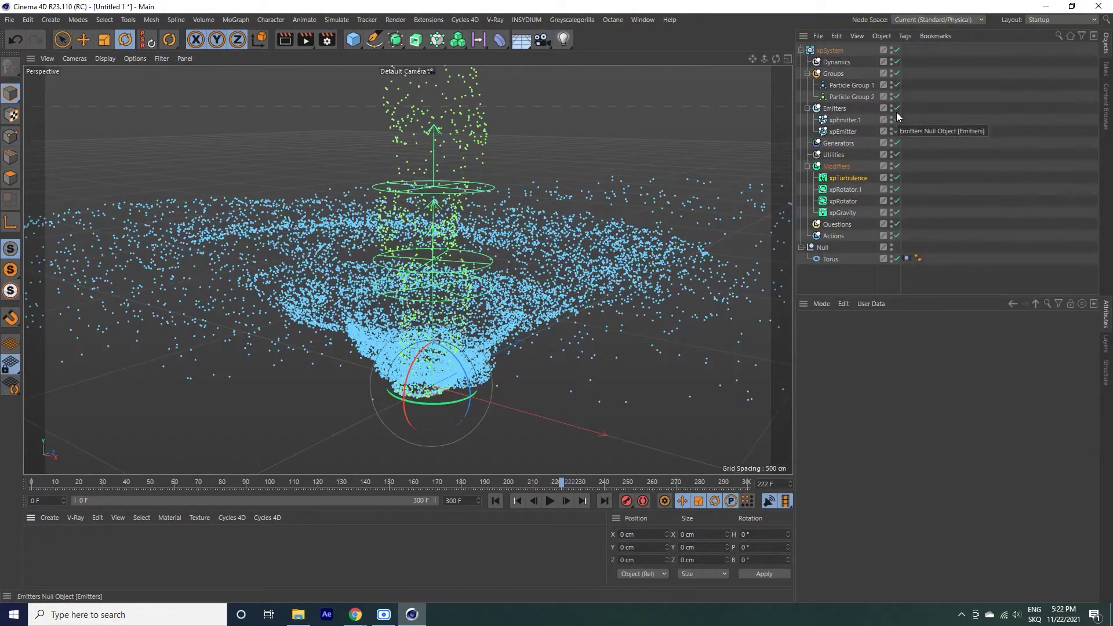
click(849, 122)
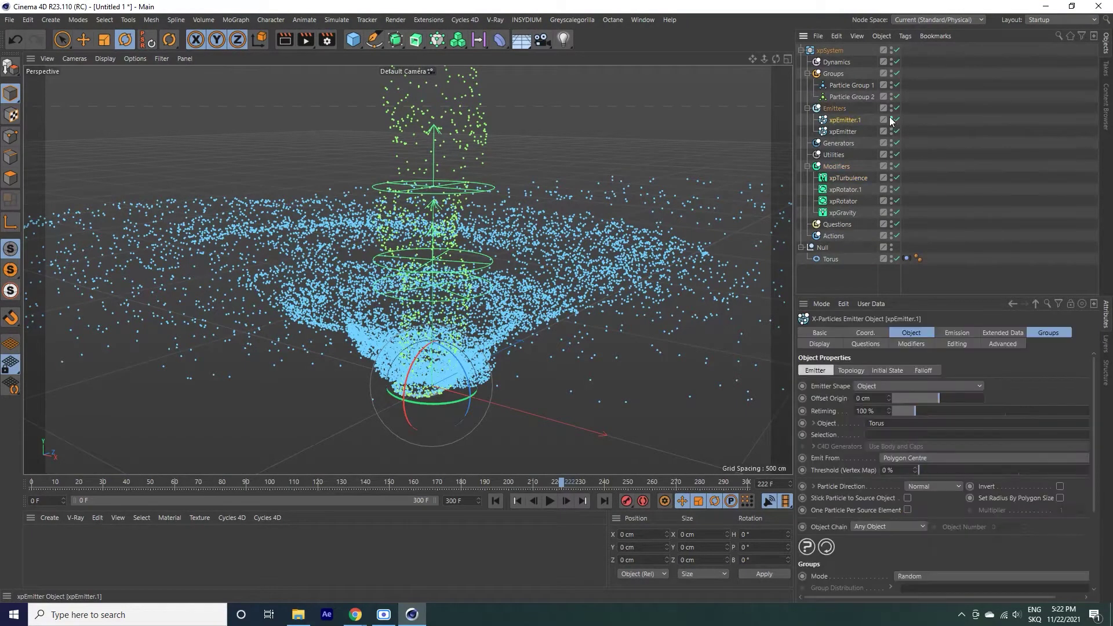
click(496, 501)
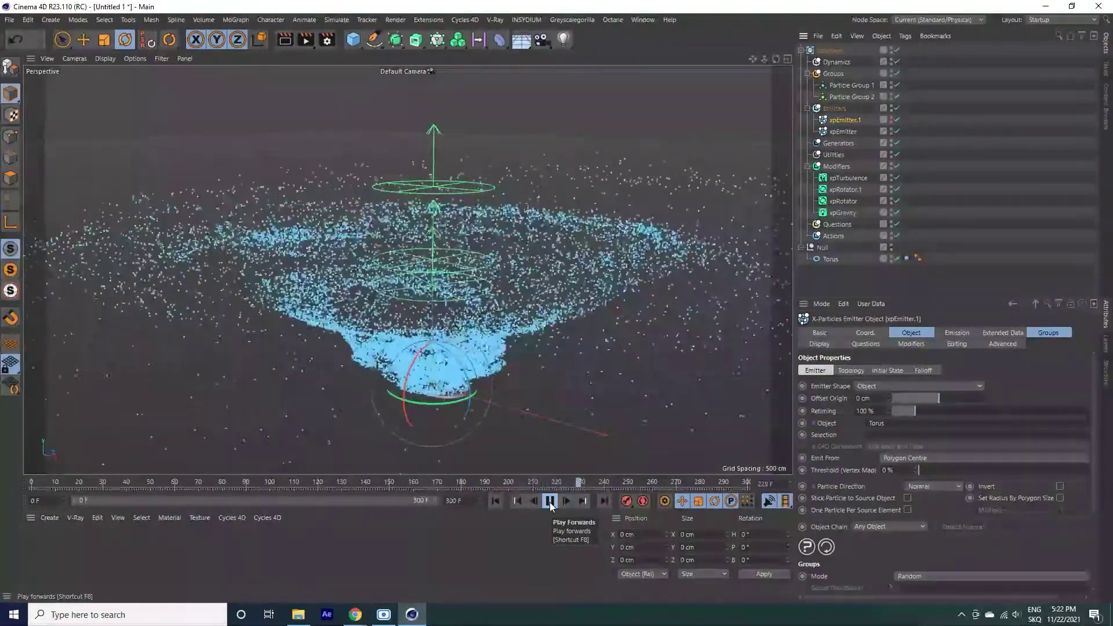
click(550, 502)
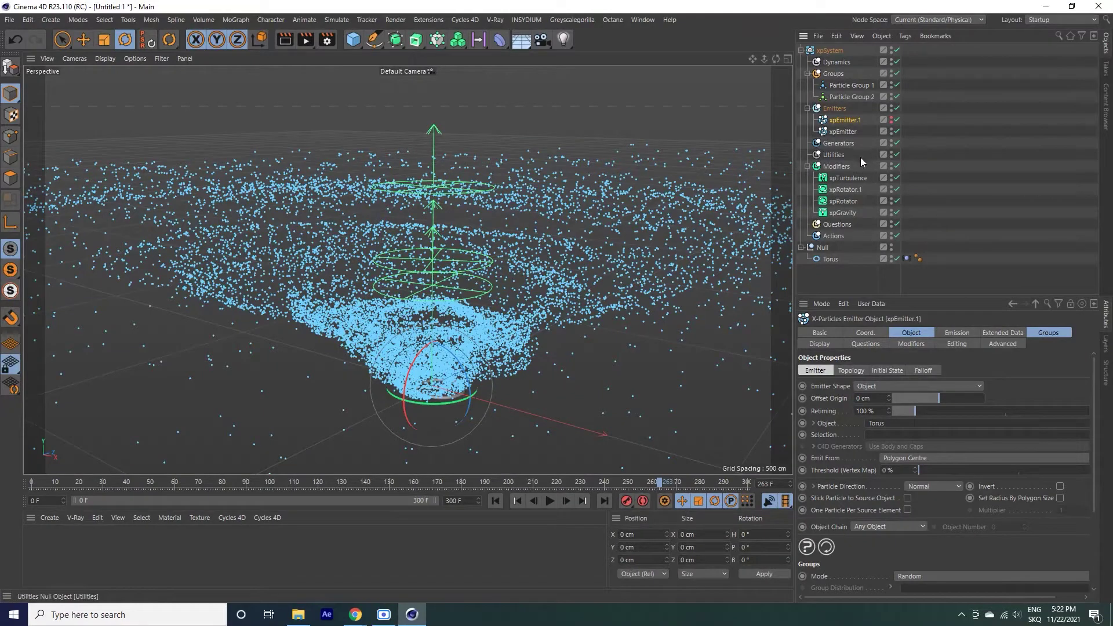
click(854, 178)
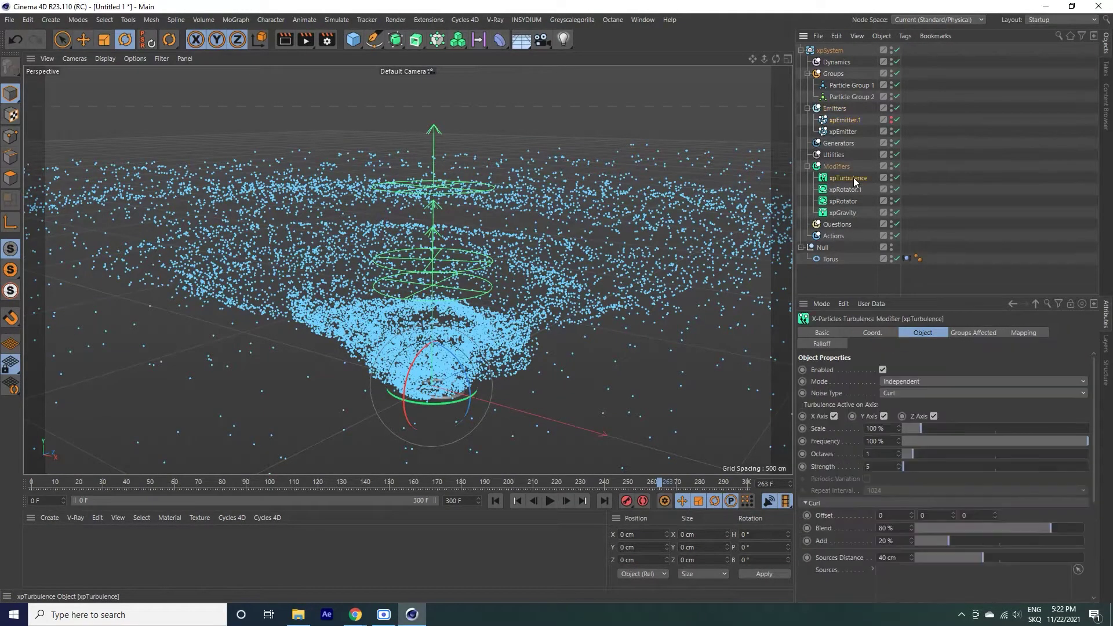
- Set the first turbulence's curl Blend to 20% and Sources Distance to 70 cm
text(0)
click(517, 501)
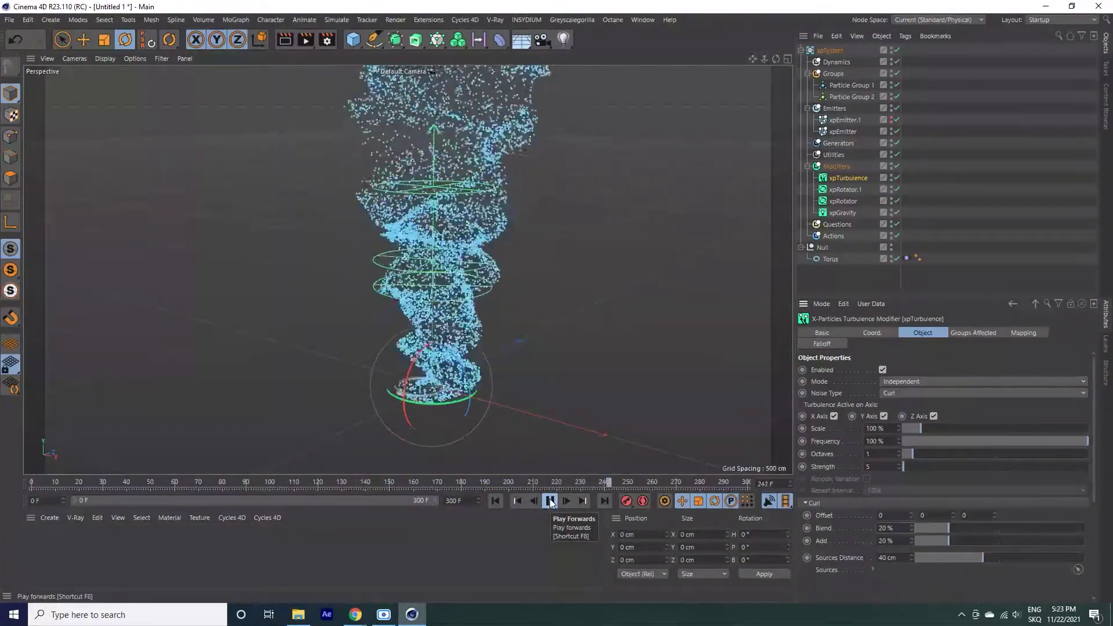
click(549, 499)
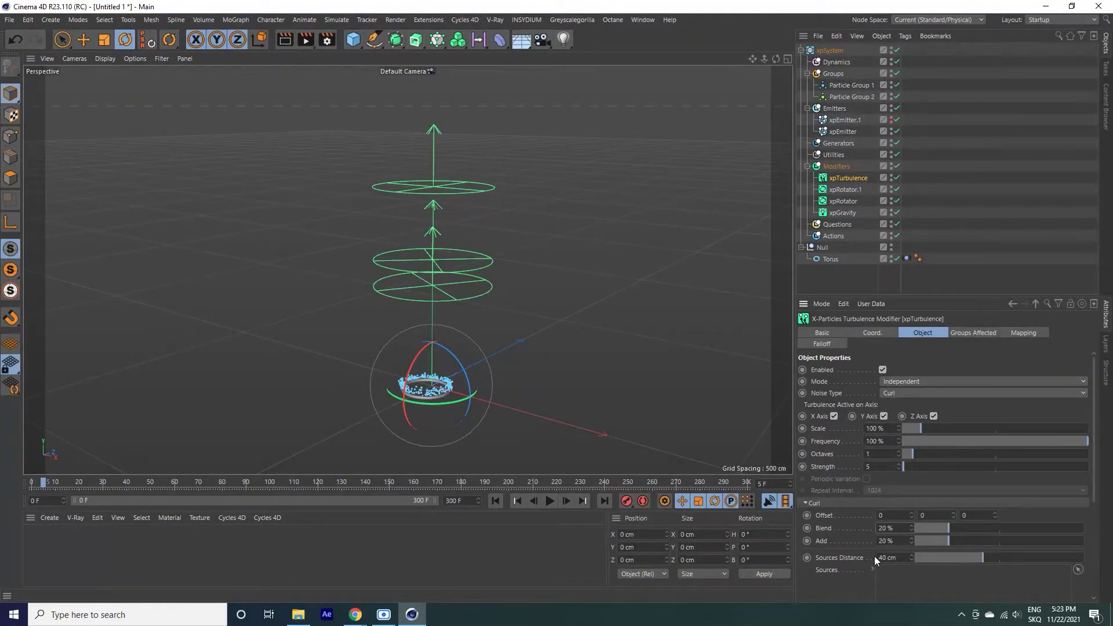
text(70)
key(Return)
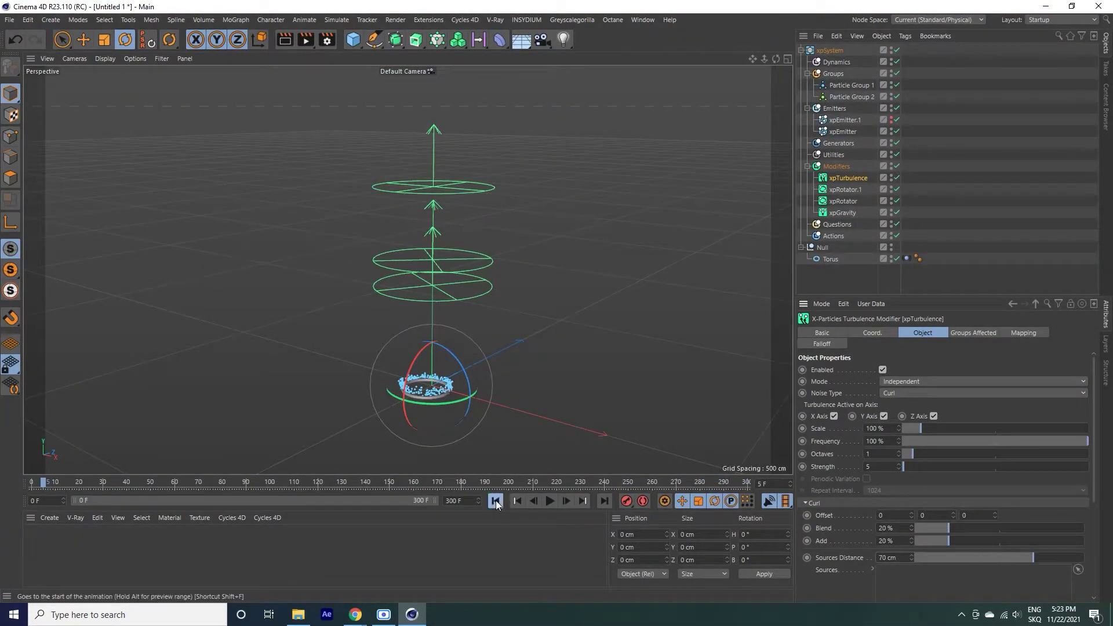
- Stop playback, orbit to a side view of the tornado, and check the turbulence's affected groups
click(549, 502)
drag(776, 59, 557, 306)
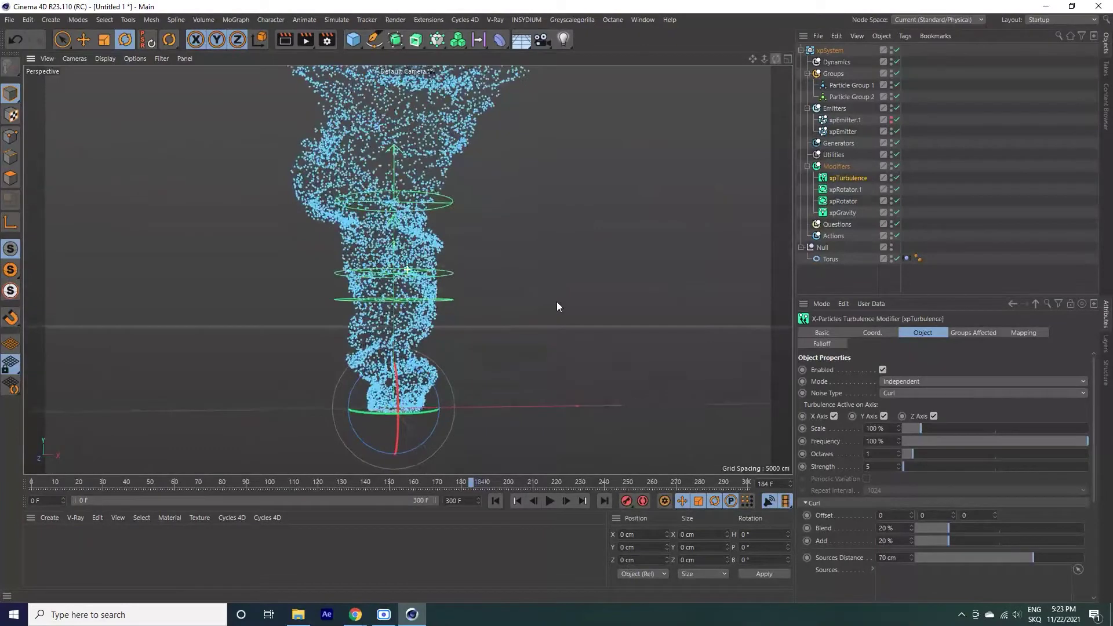
click(973, 332)
click(934, 331)
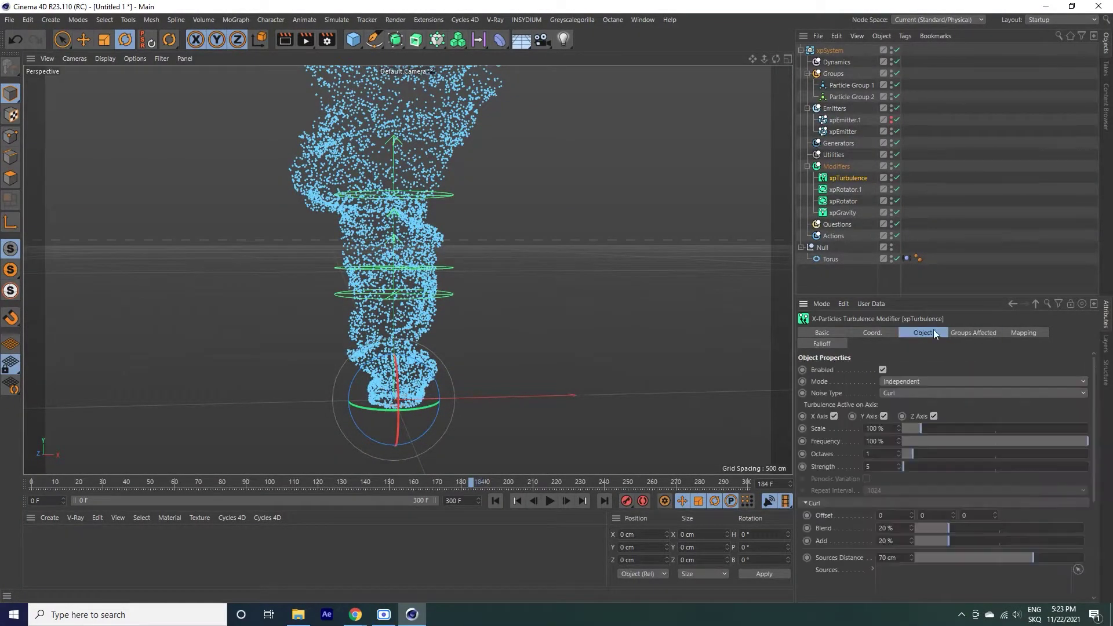
click(844, 169)
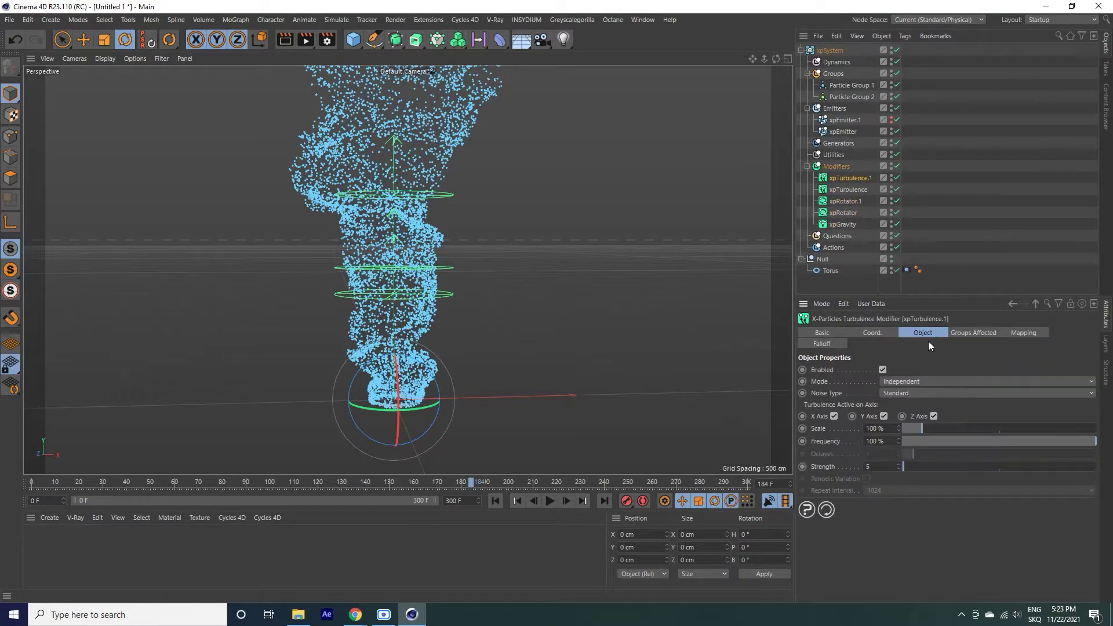
- Add a second xpTurbulence limited to Particle Group 2, using Curl noise with 10% Blend
click(966, 334)
drag(903, 406, 902, 407)
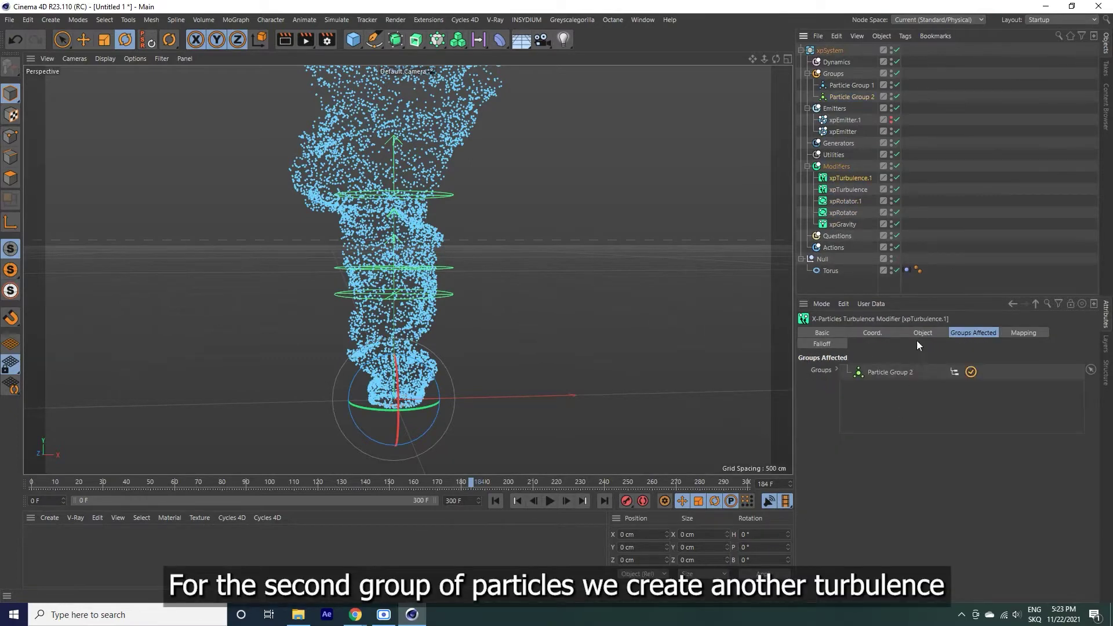
click(921, 333)
click(901, 392)
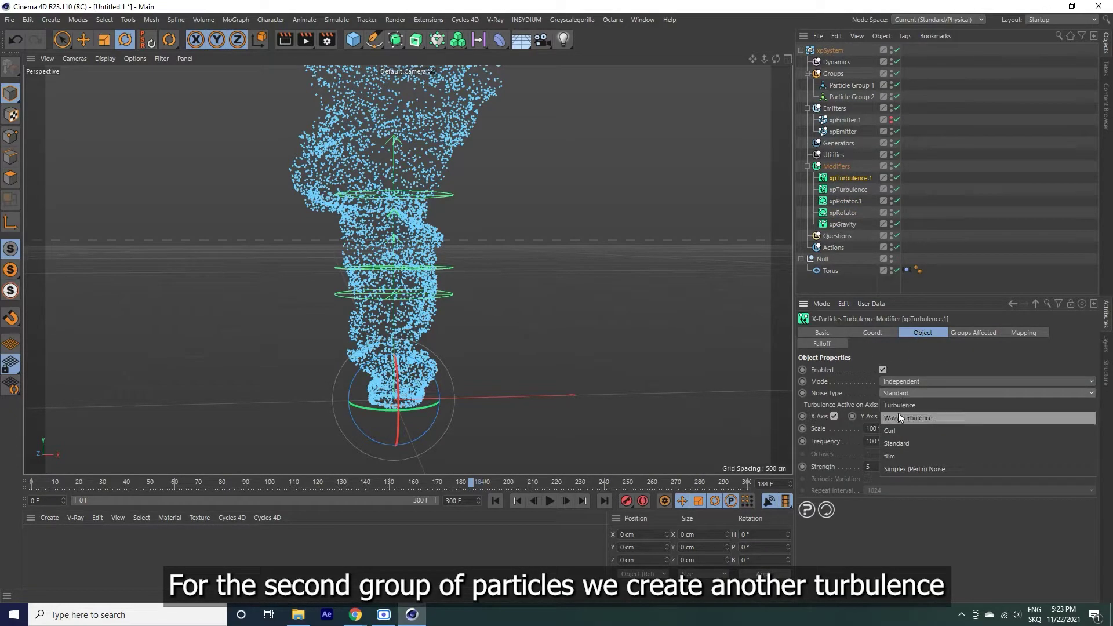
click(896, 427)
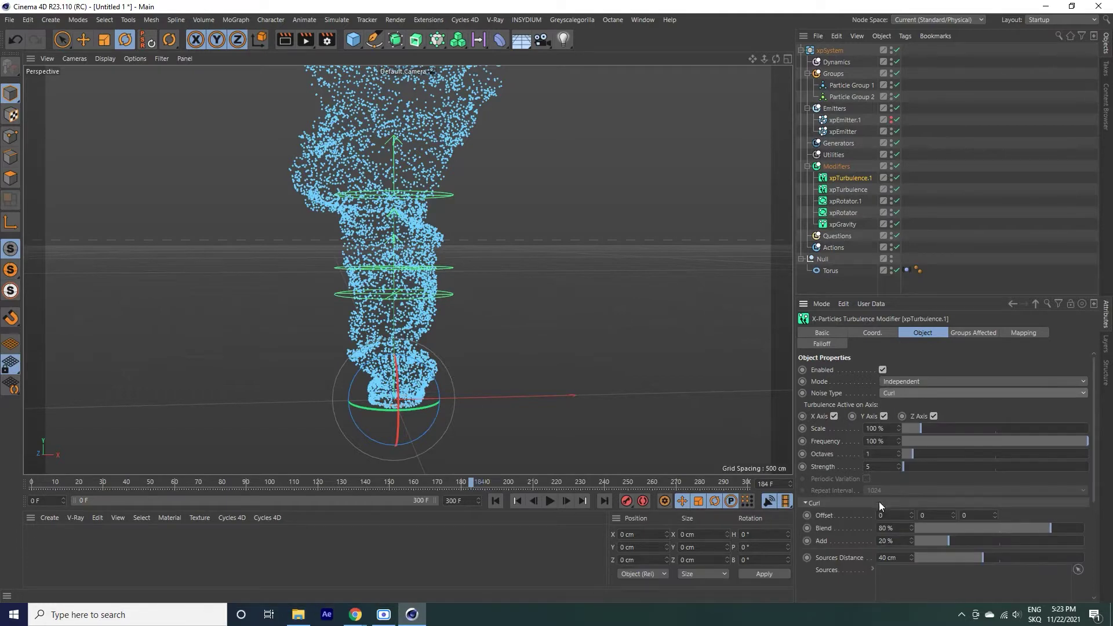
click(883, 530)
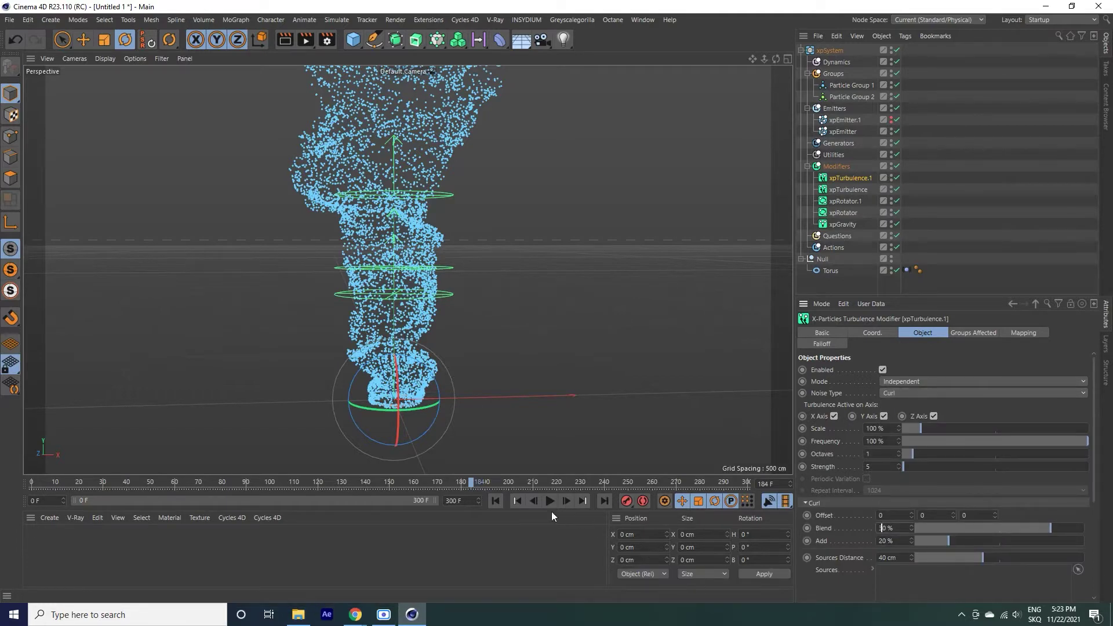
- Replay the simulation three times to judge the green particles after lowering Blend
click(496, 501)
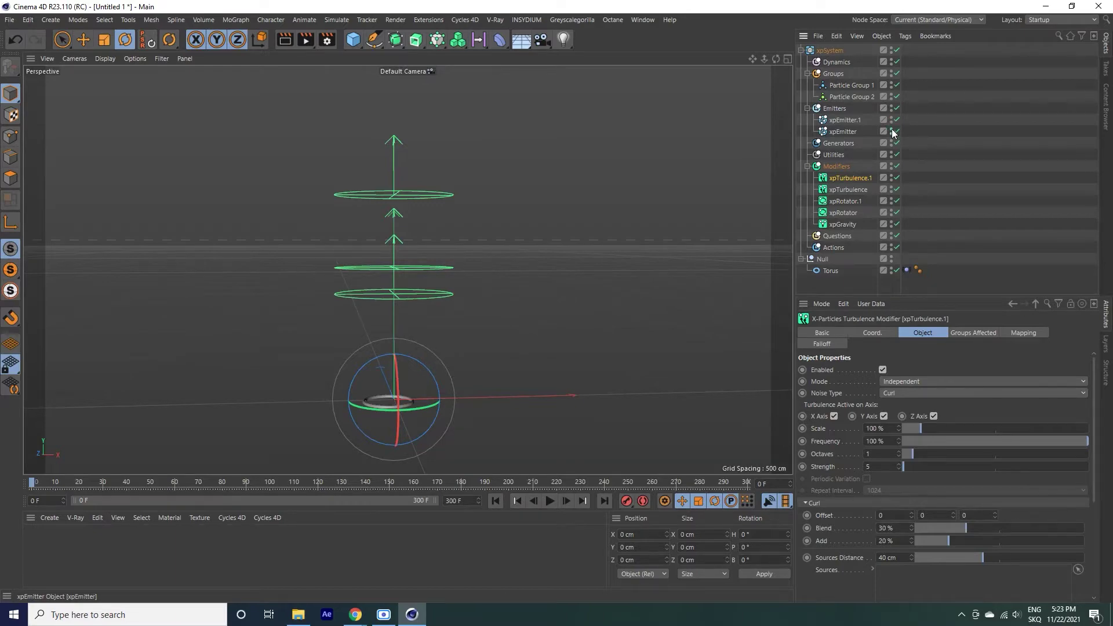
click(550, 502)
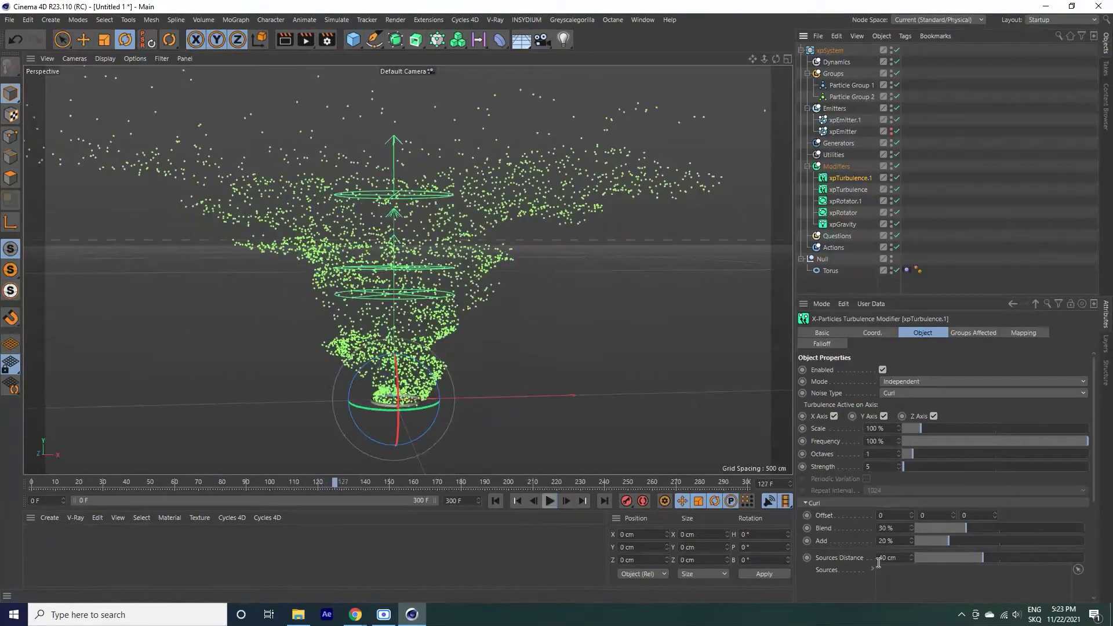
click(495, 502)
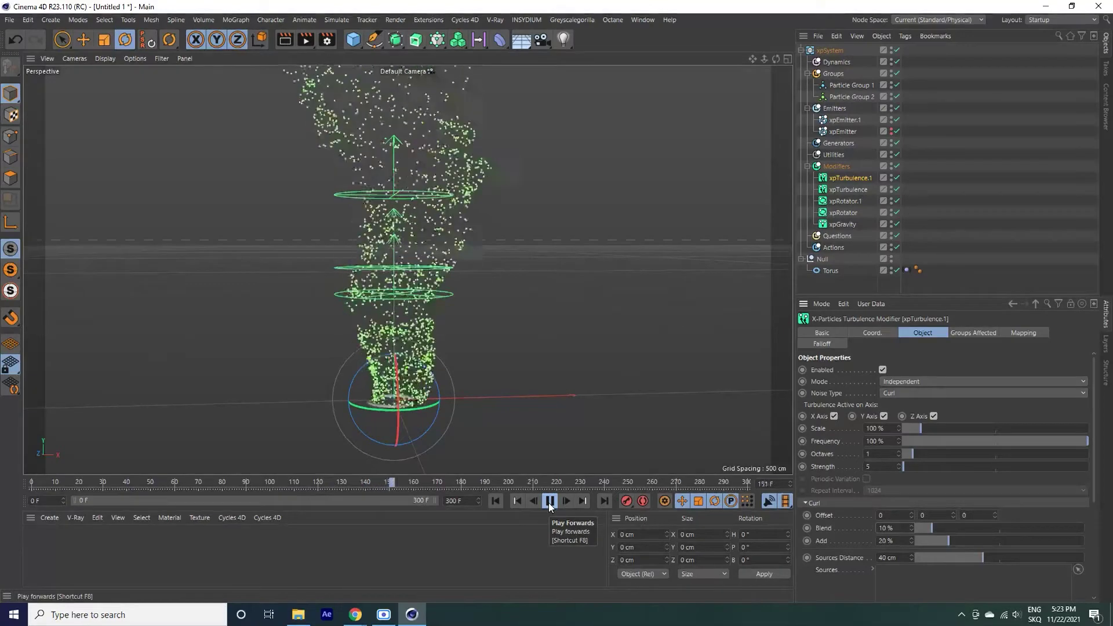
click(549, 502)
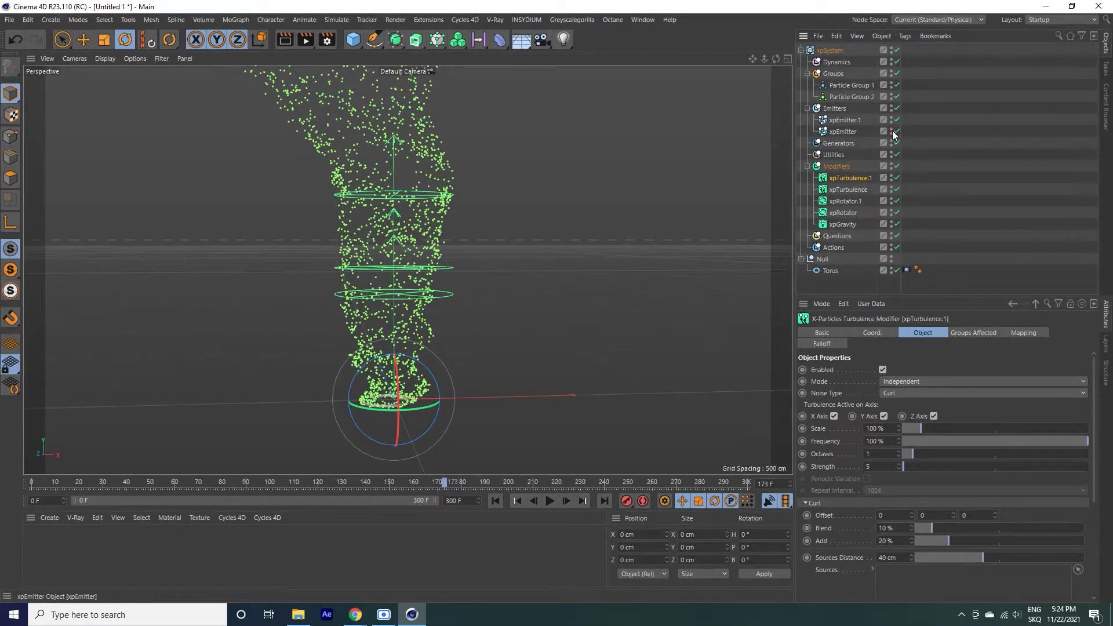
click(496, 501)
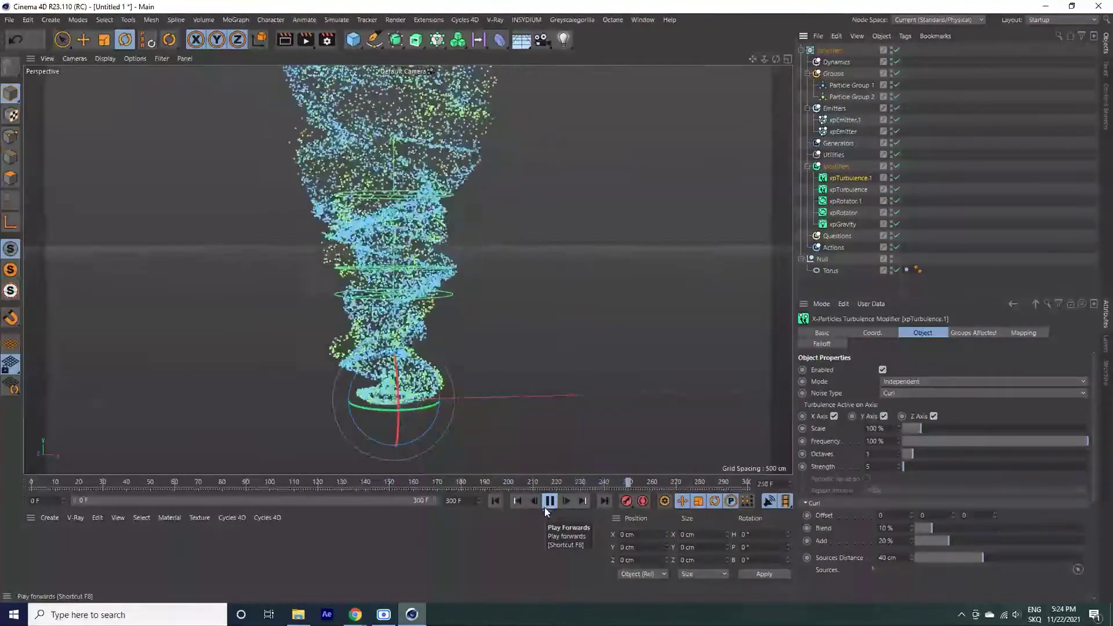
click(550, 502)
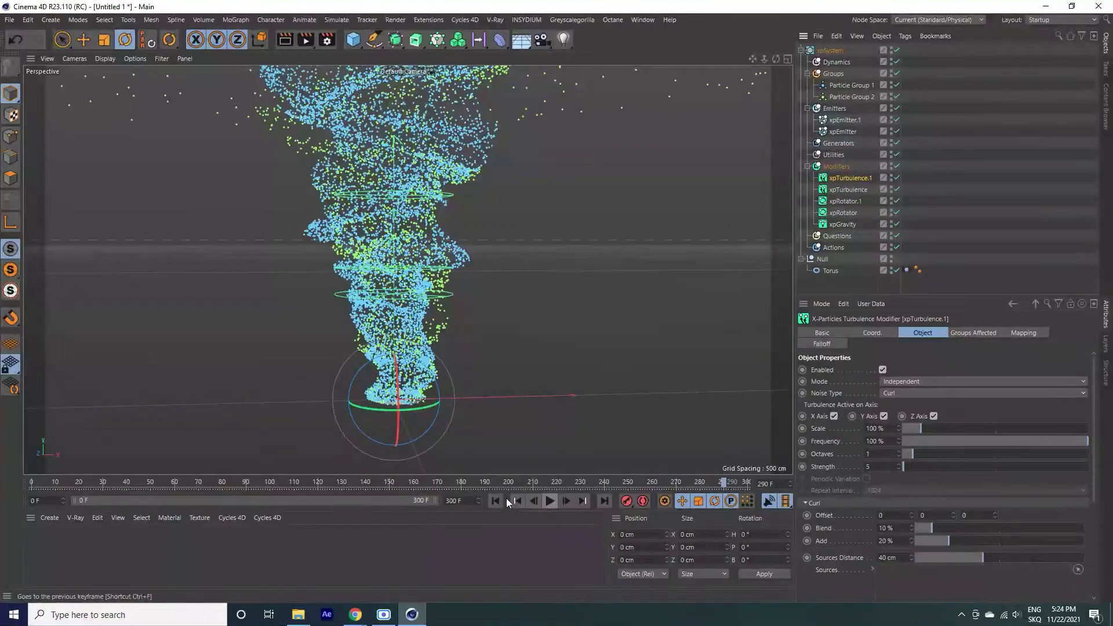
- Scroll through the turbulence settings and rewind the simulation to frame 0
scroll(557, 301, down, 2)
scroll(556, 302, down, 5)
scroll(557, 302, down, 3)
scroll(556, 302, up, 3)
scroll(557, 302, up, 3)
scroll(556, 301, up, 2)
scroll(557, 302, up, 2)
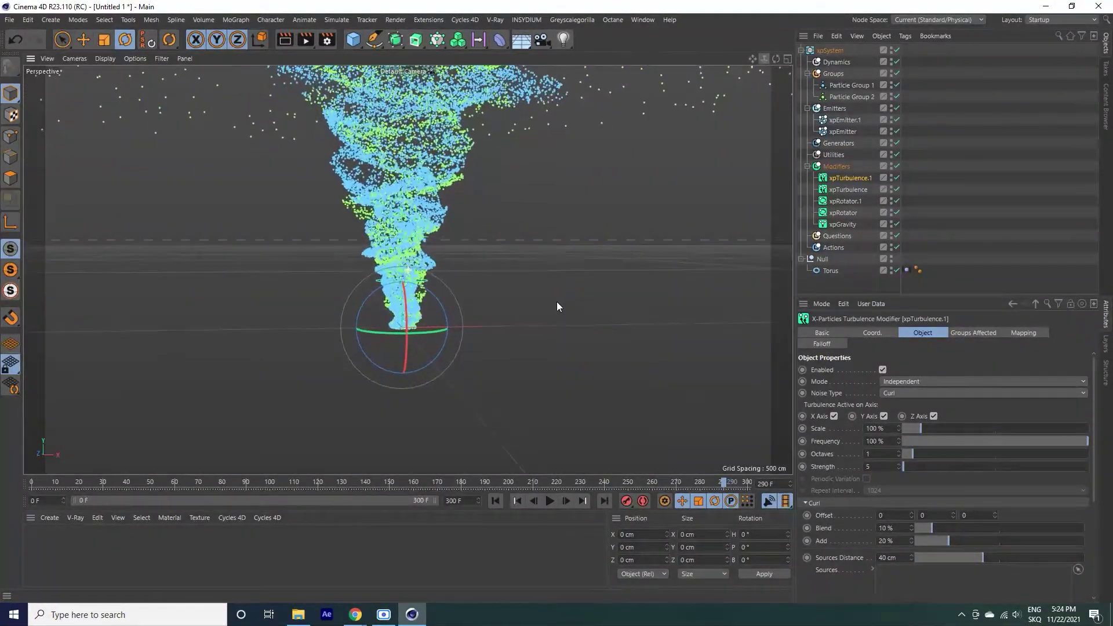
scroll(557, 307, up, 2)
scroll(557, 306, up, 2)
scroll(557, 306, up, 1)
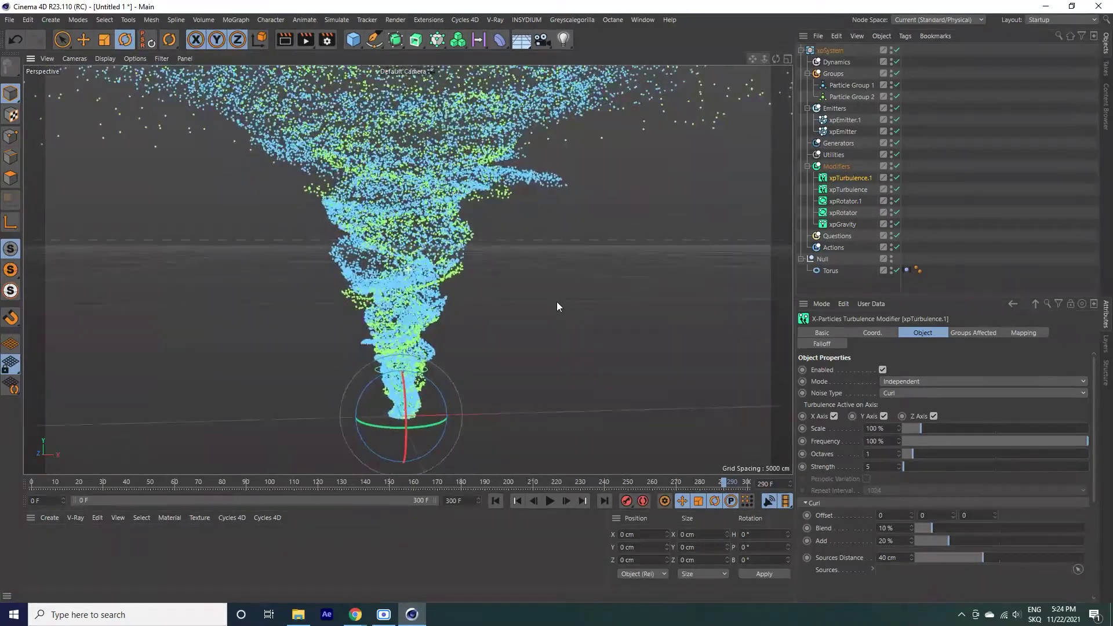
scroll(558, 306, down, 1)
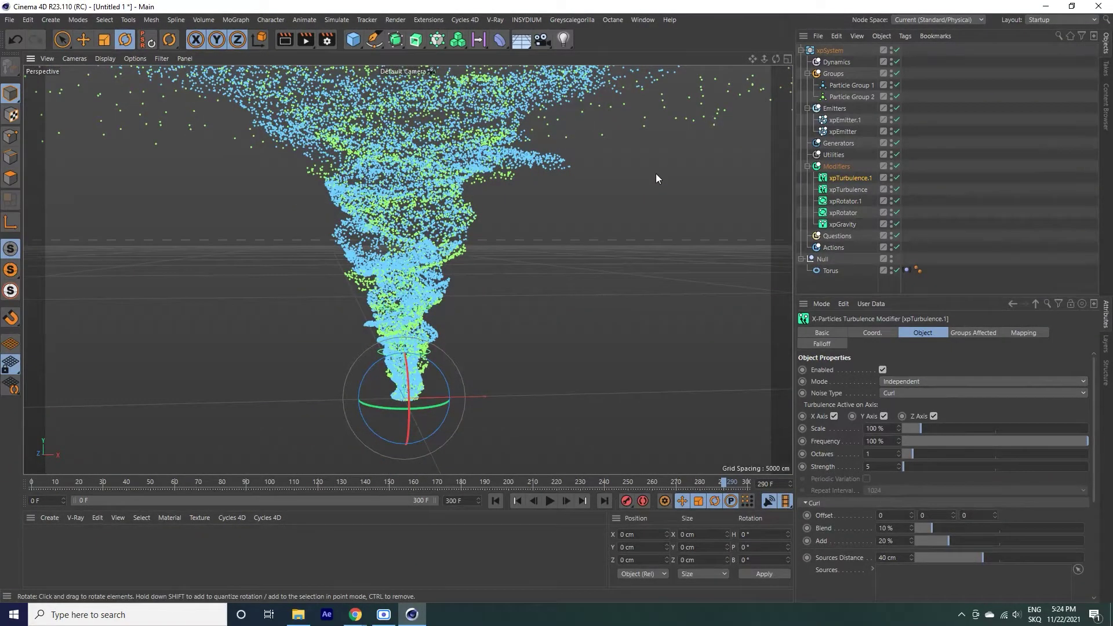
click(495, 502)
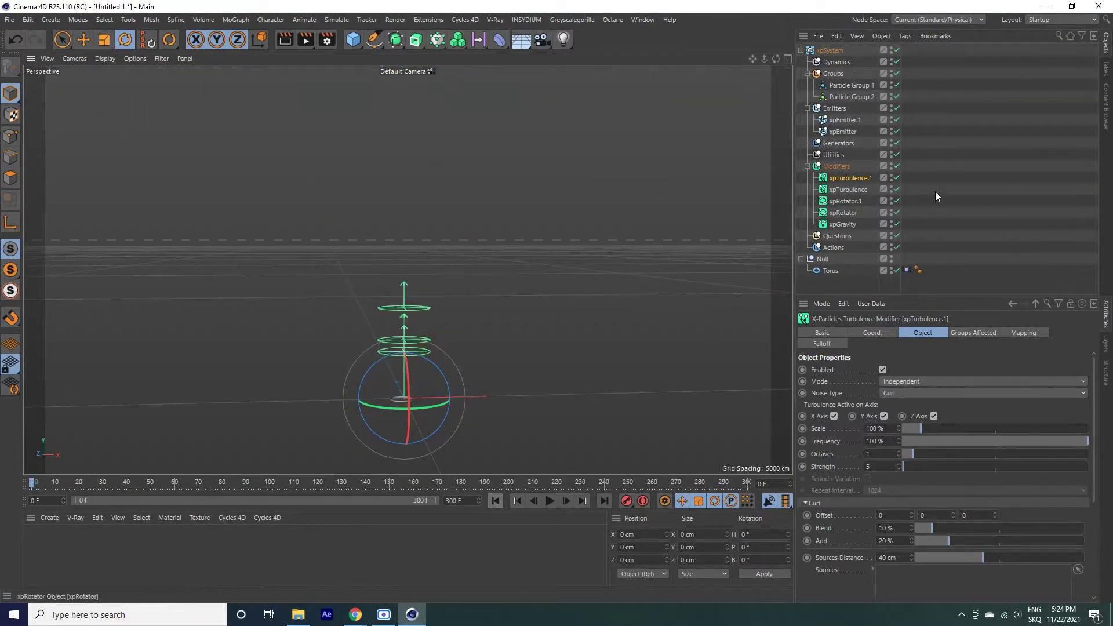
- Check Particle Group 2's colour settings and replay the simulation to compare both groups
click(858, 96)
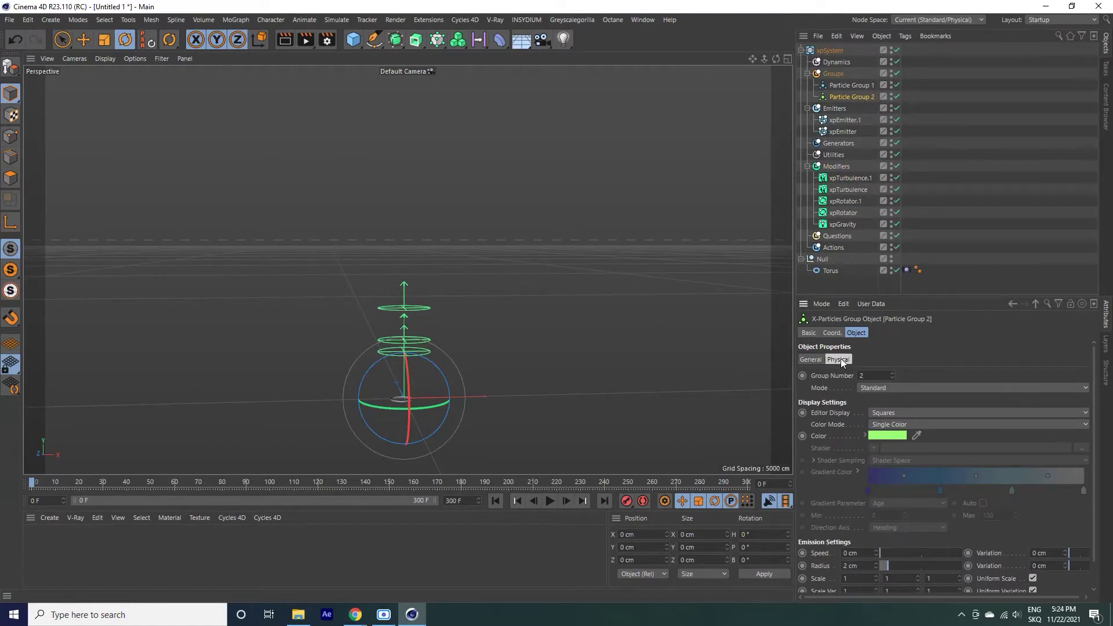
scroll(1083, 478, down, 1)
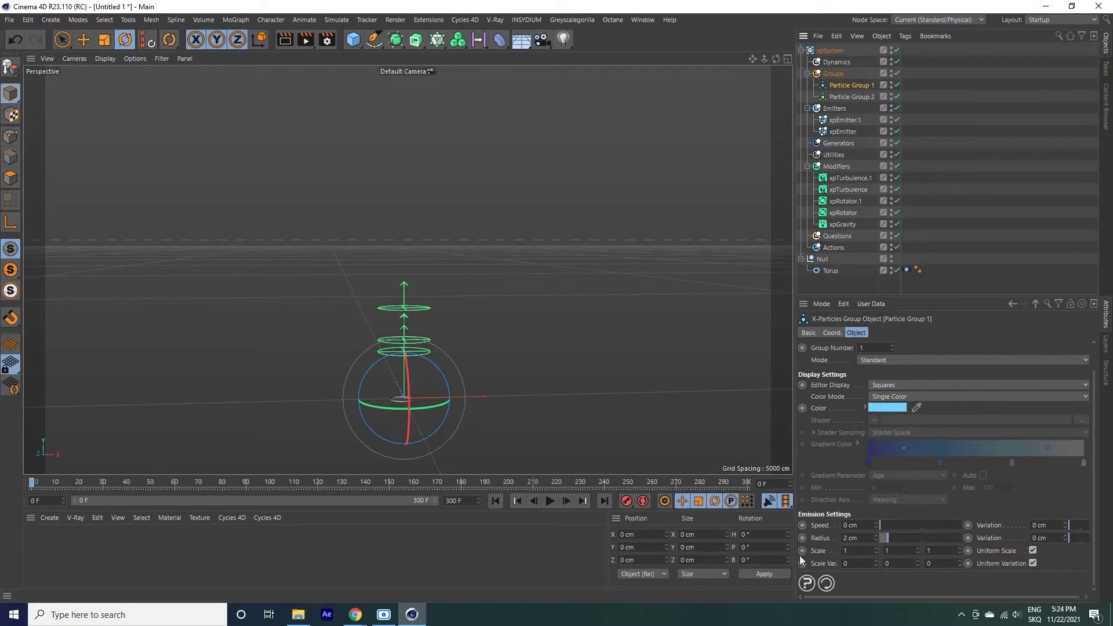
click(551, 501)
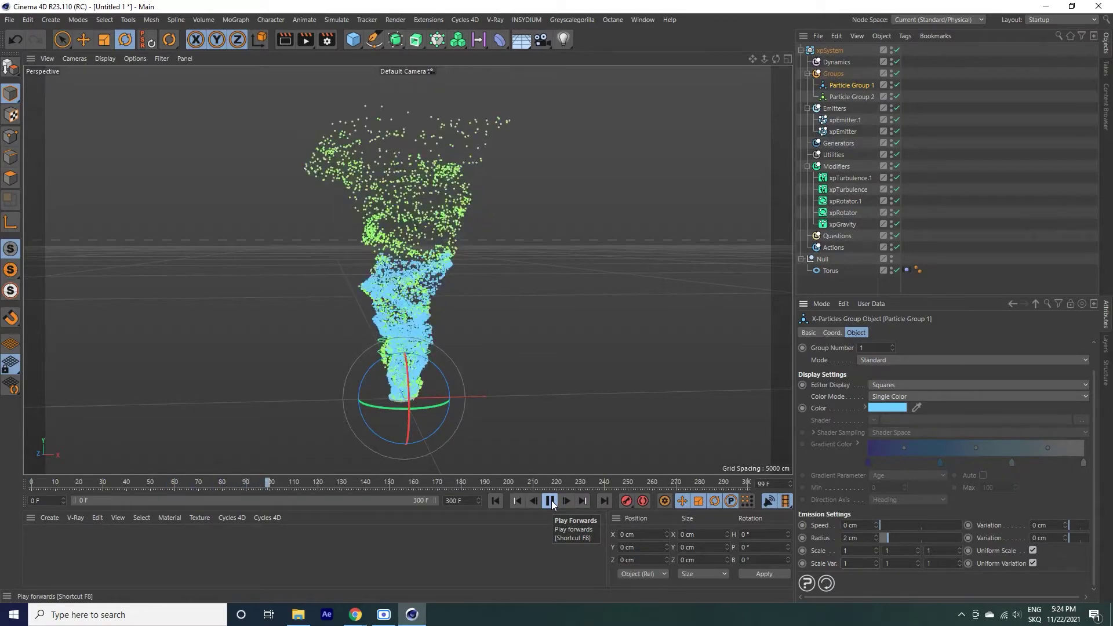
click(550, 501)
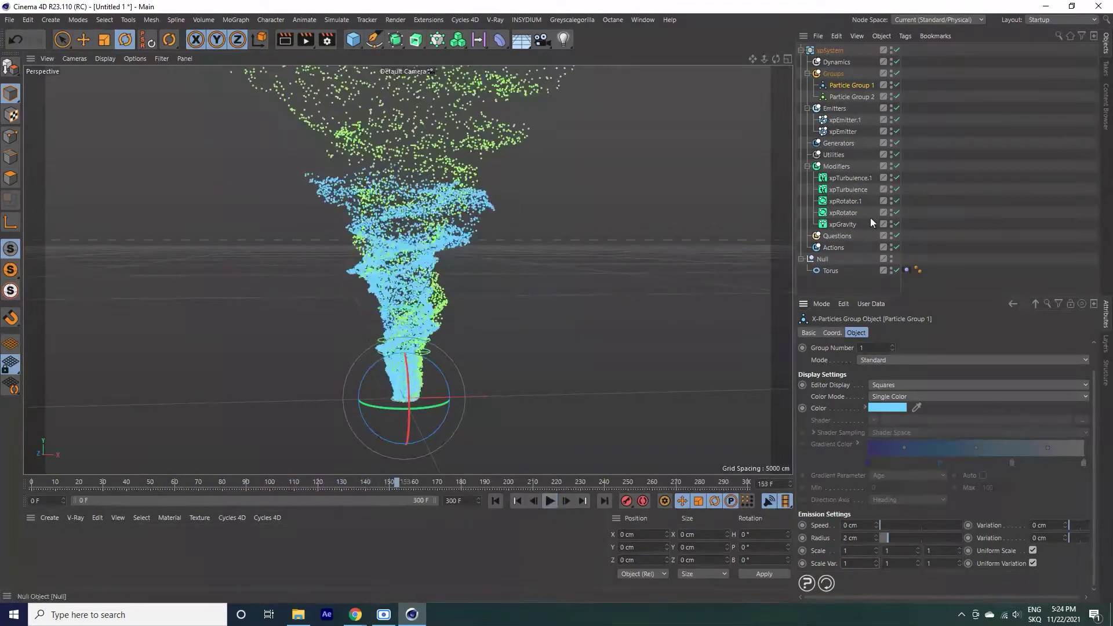
click(832, 167)
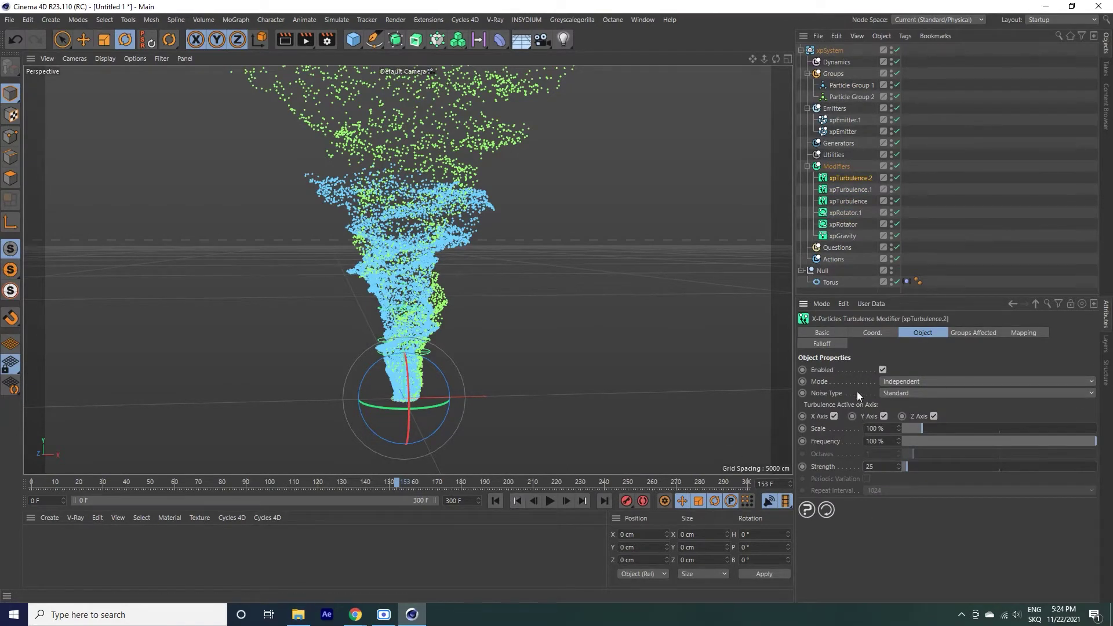
- Replay the tornado simulation twice to check the new turbulence's effect
click(503, 502)
click(551, 502)
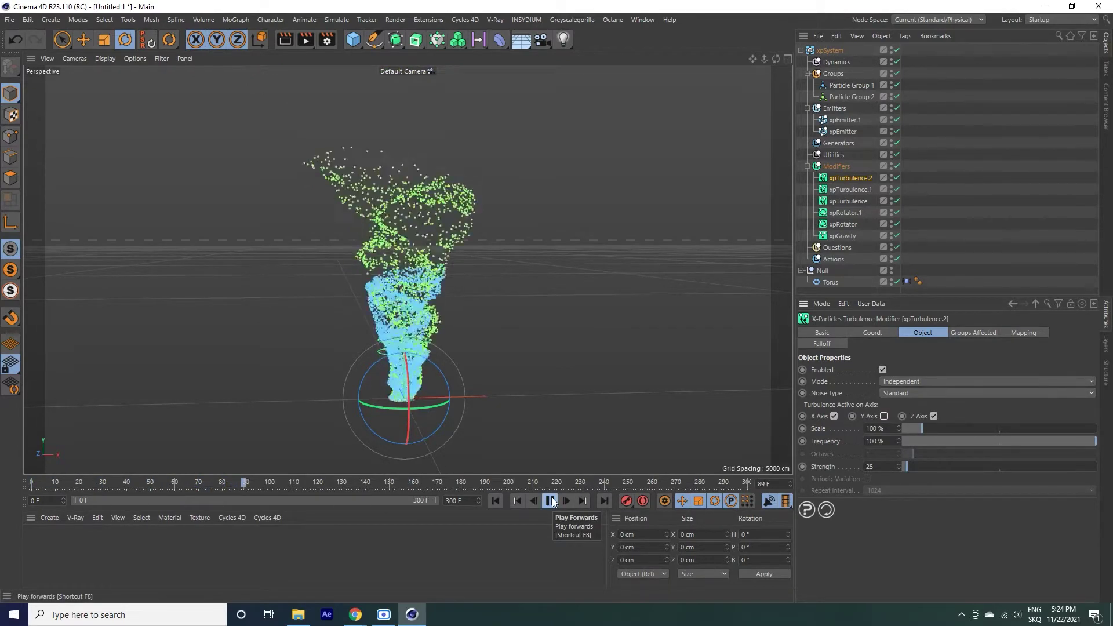
click(551, 502)
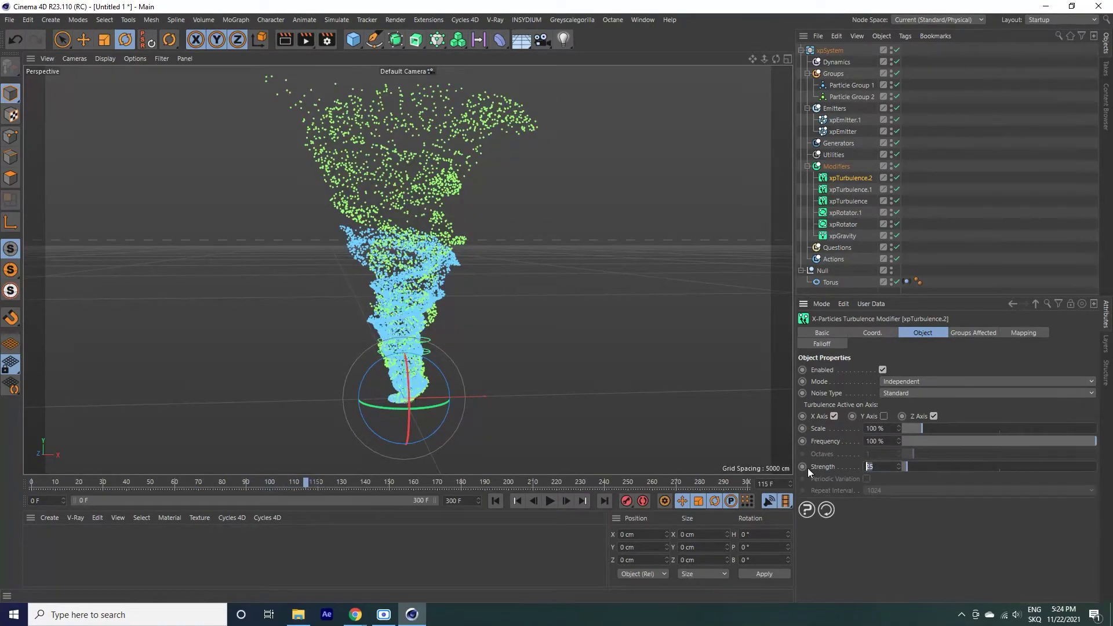
text(0)
click(498, 502)
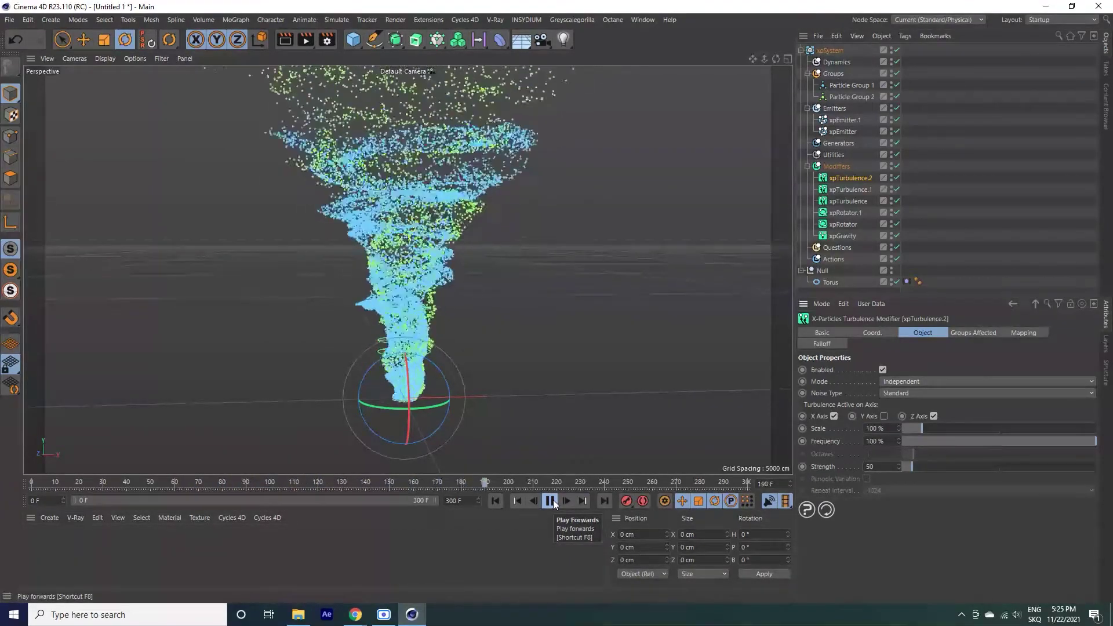
click(550, 501)
- Limit xpTurbulence.2 to Particle Group 1 and restart playback from frame 0
click(973, 332)
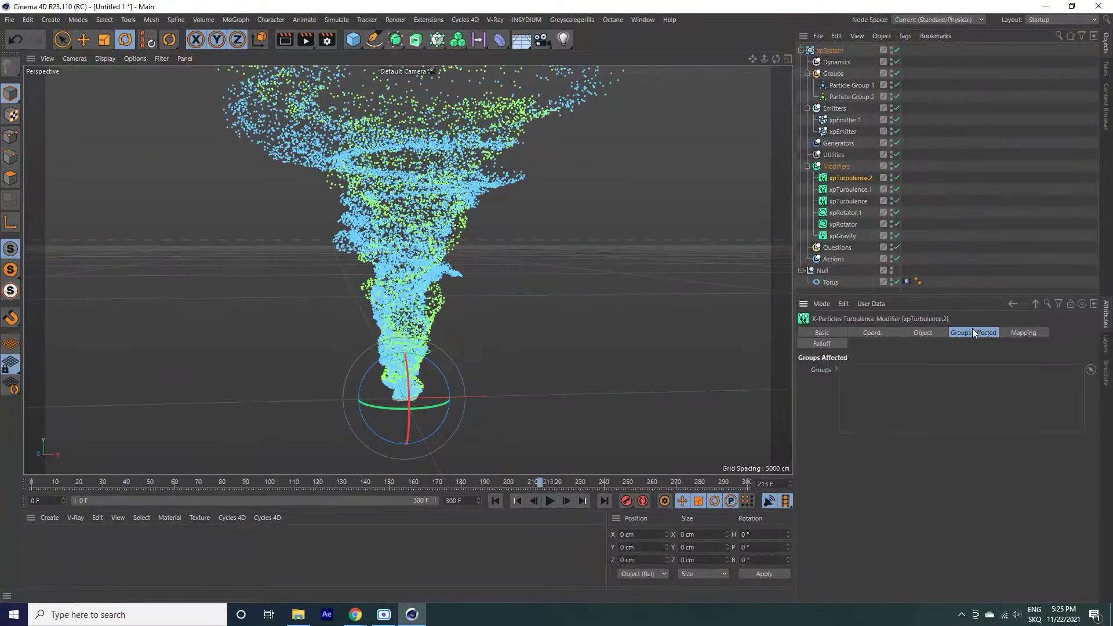
drag(852, 86, 879, 377)
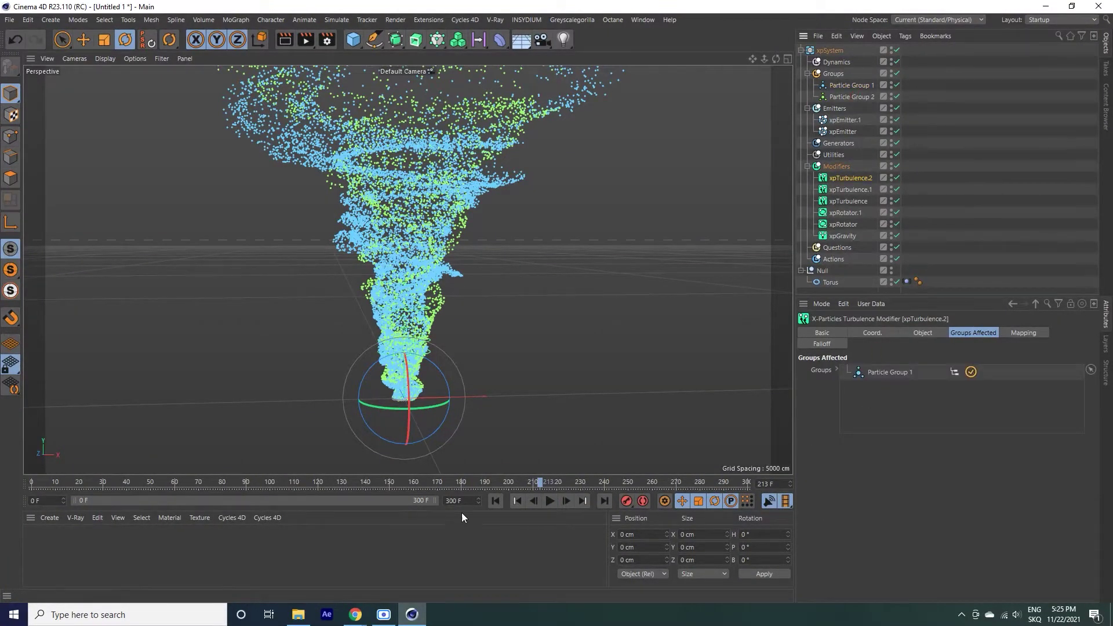
click(495, 502)
click(551, 501)
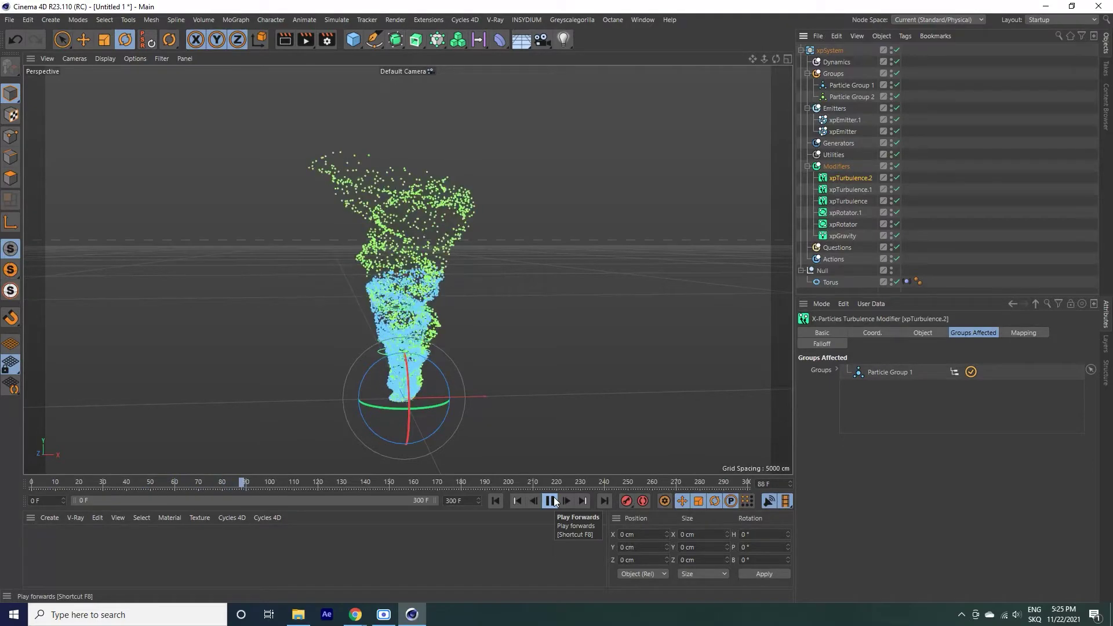
- Set xpTurbulence.2's Strength to 250 and replay the simulation to test it
click(551, 501)
click(923, 333)
double_click(878, 466)
text(25)
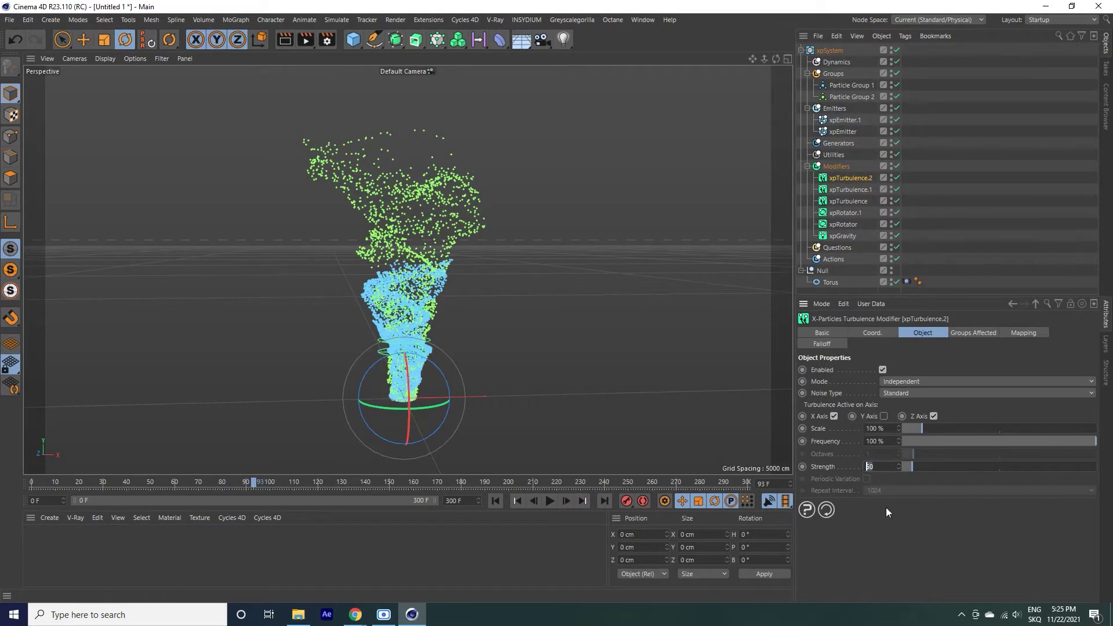
text(0)
key(Return)
click(500, 499)
click(552, 502)
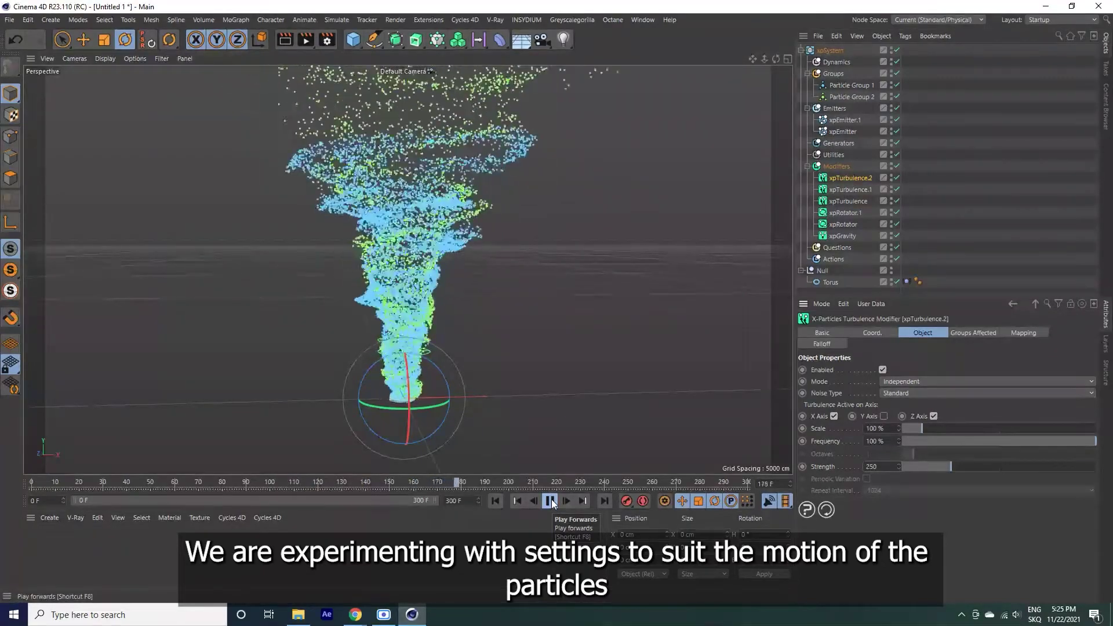
click(551, 501)
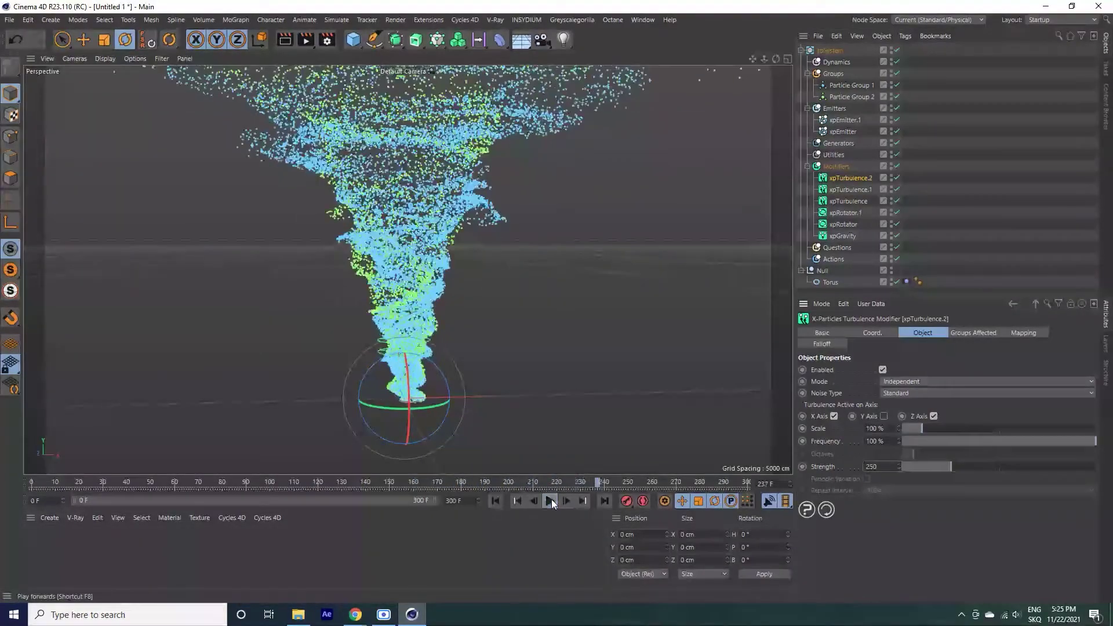
- Try Curl noise, then settle on Wavy Turbulence noise and replay from the start
click(899, 394)
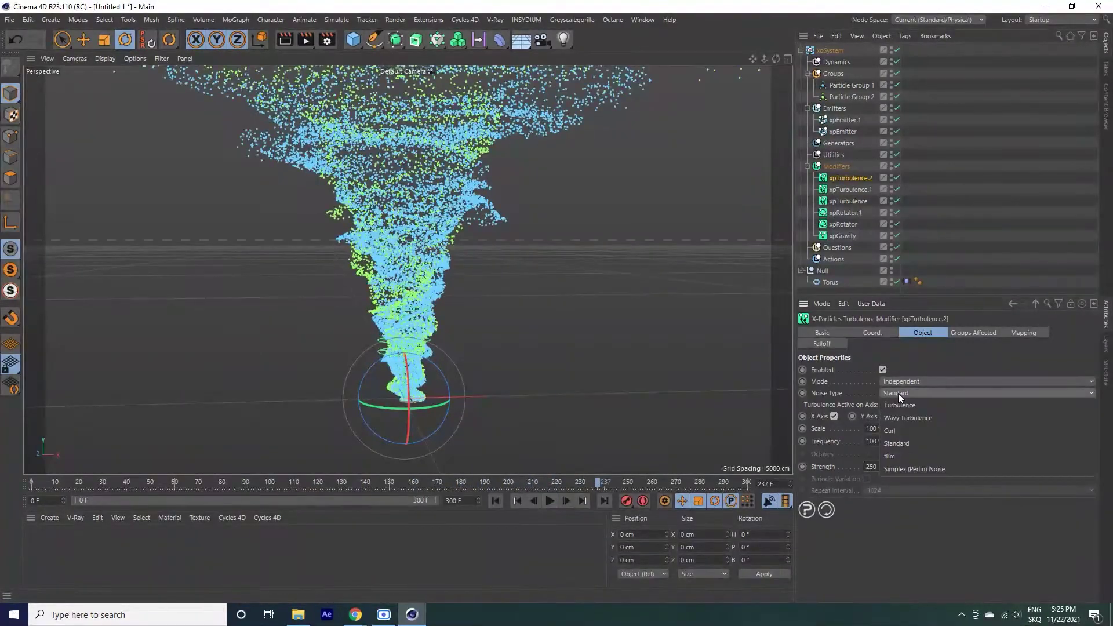
click(890, 431)
click(517, 499)
click(551, 499)
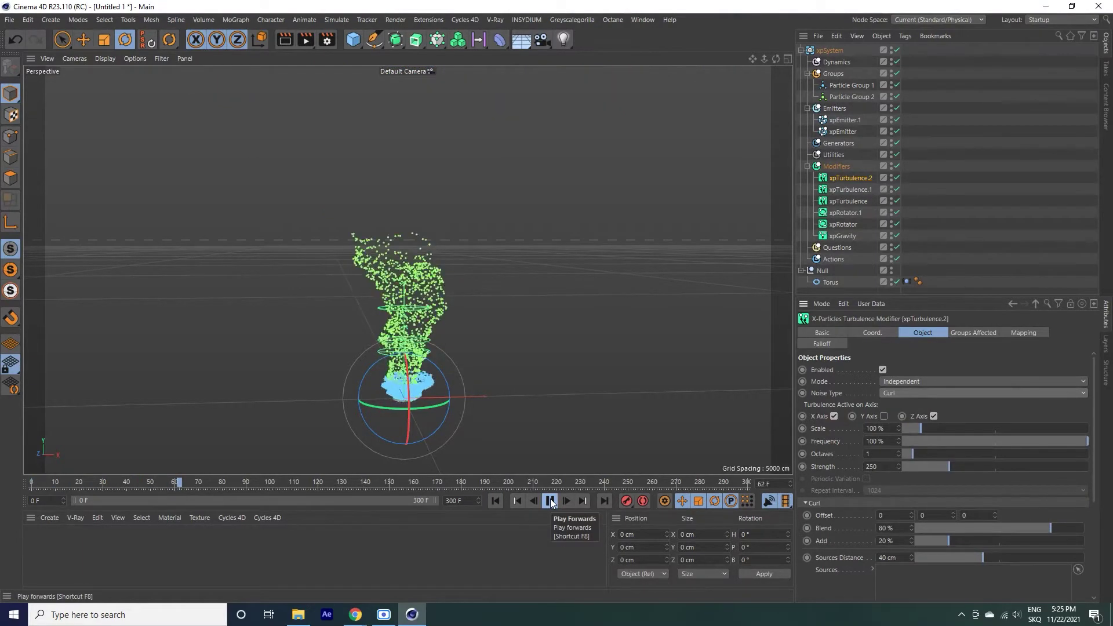
click(551, 500)
click(910, 393)
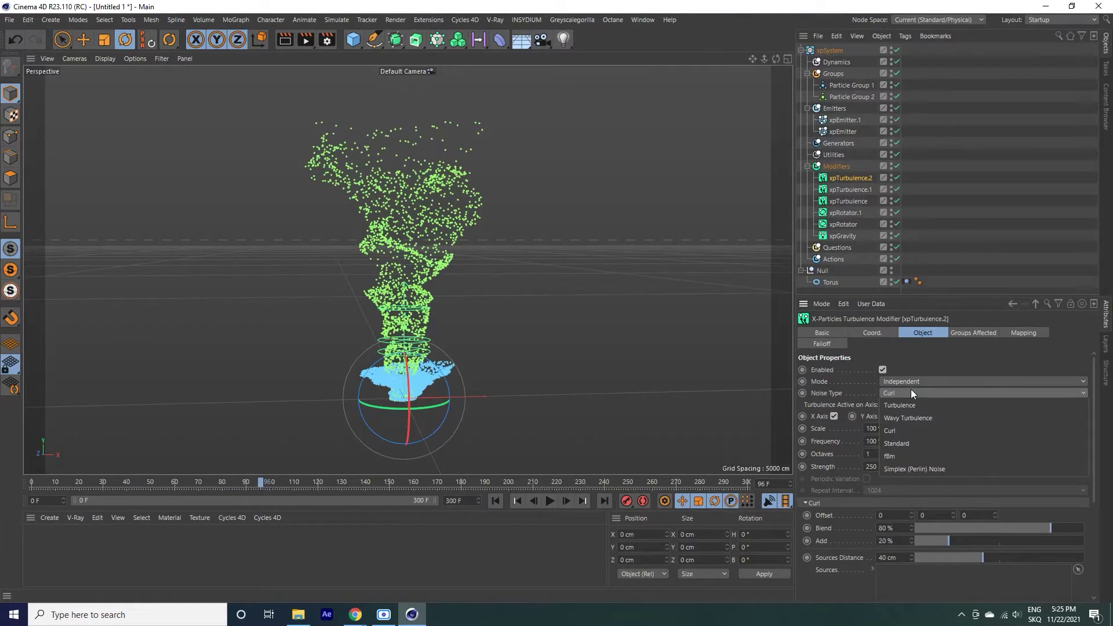
click(909, 418)
click(511, 500)
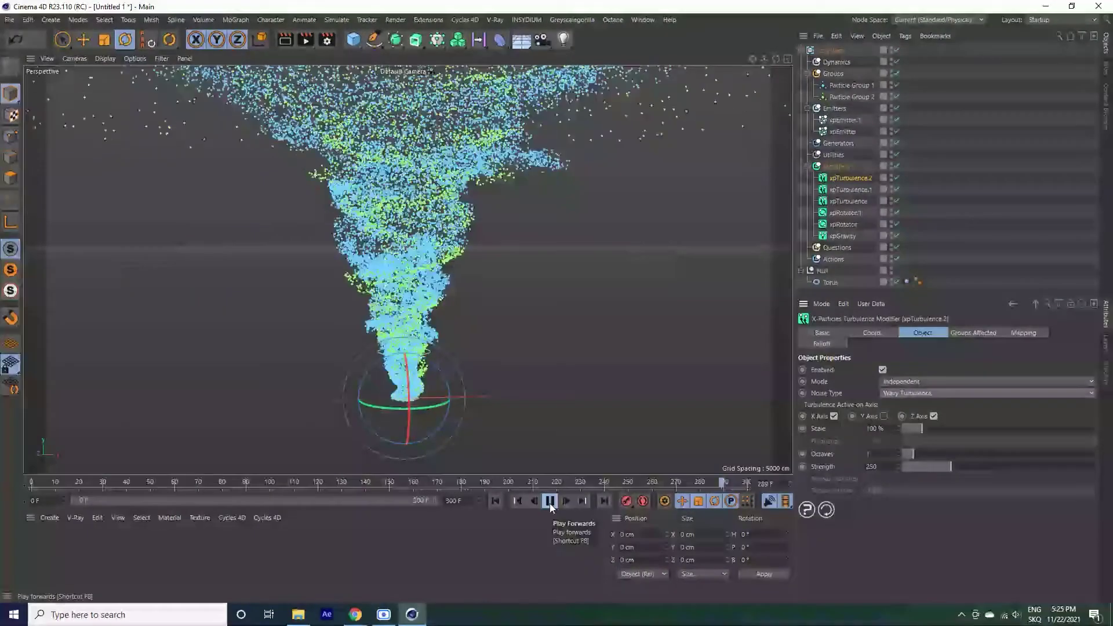
click(550, 502)
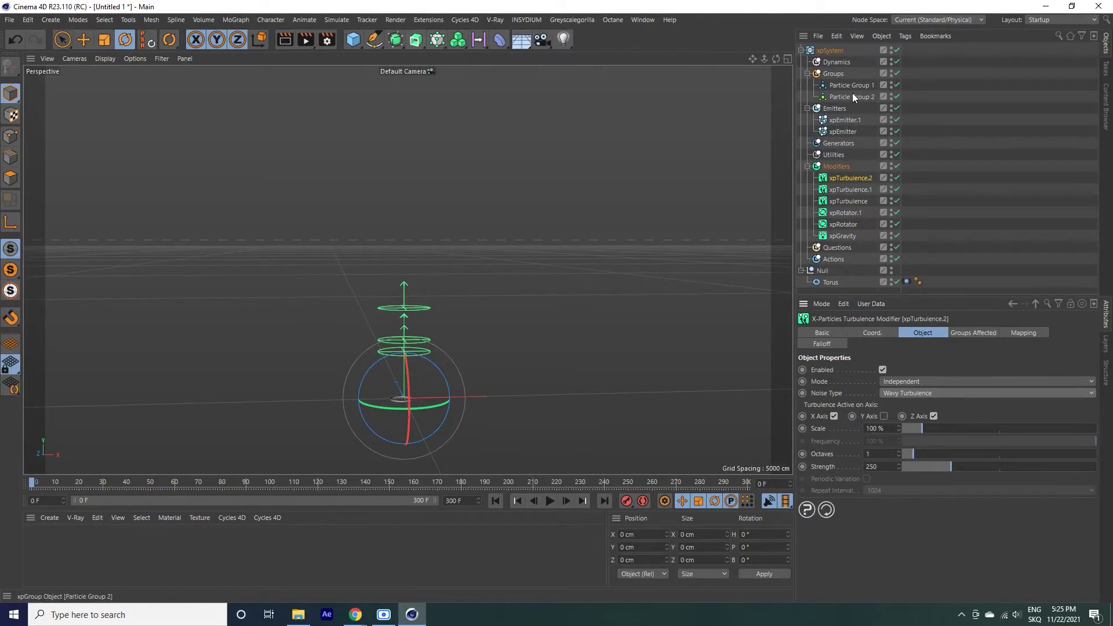
- Add an xpKill modifier from Control Modifiers and start raising its box on Y
click(840, 168)
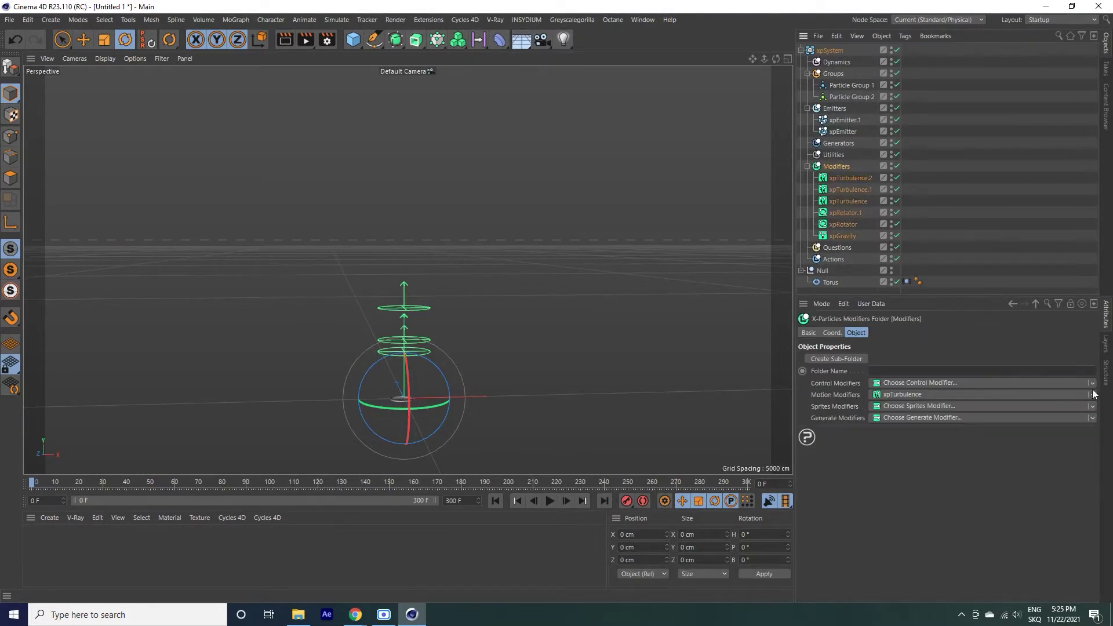
click(1090, 383)
click(934, 230)
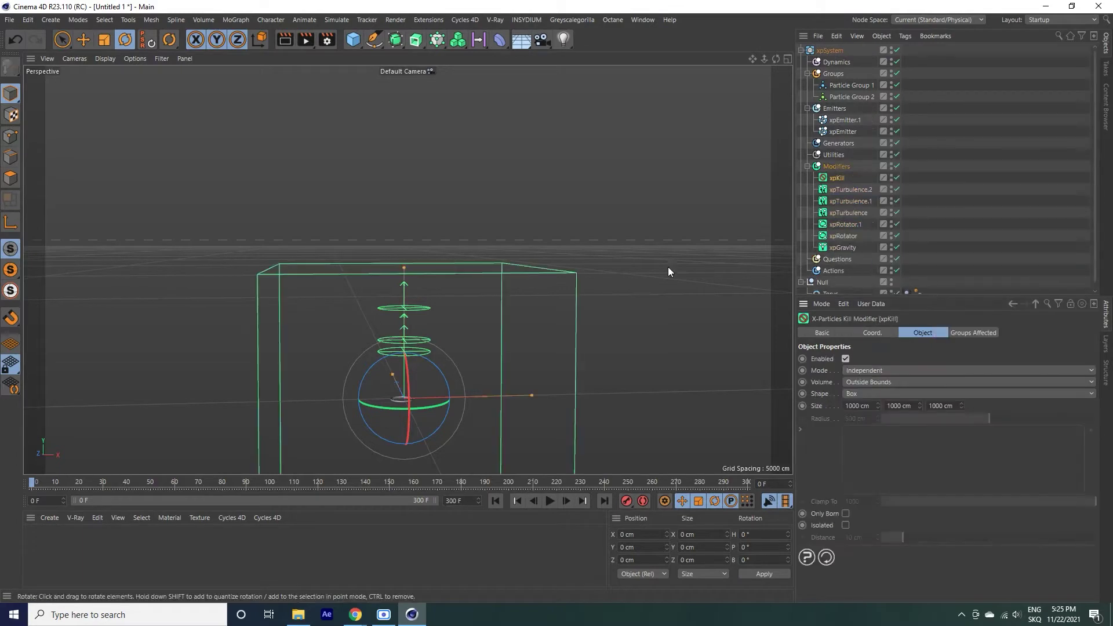
click(84, 39)
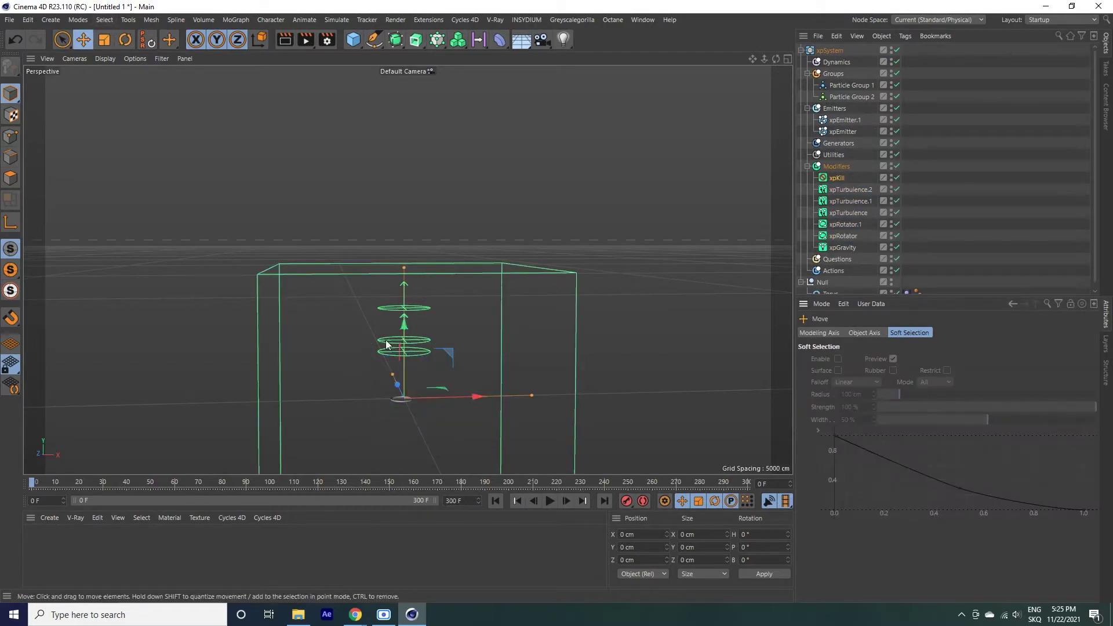
drag(405, 325, 412, 204)
- Raise the kill box to about 738 cm and widen it along X
drag(760, 59, 556, 302)
scroll(557, 301, down, 3)
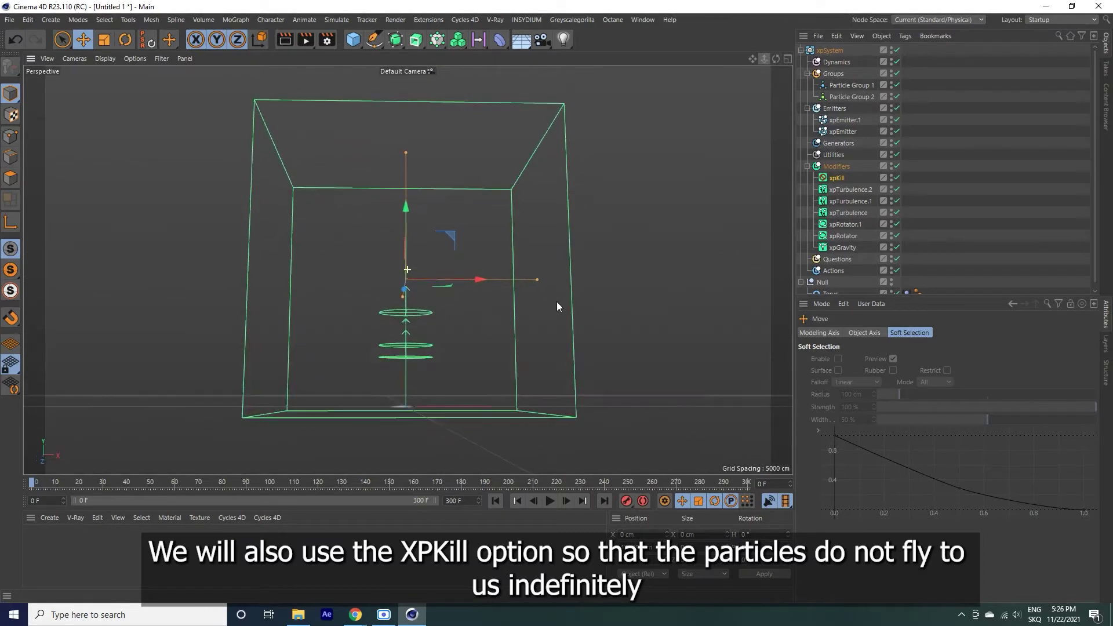
mouse_move(556, 302)
alt+mouse_down()
mouse_move(399, 146)
mouse_move(403, 127)
alt+mouse_up()
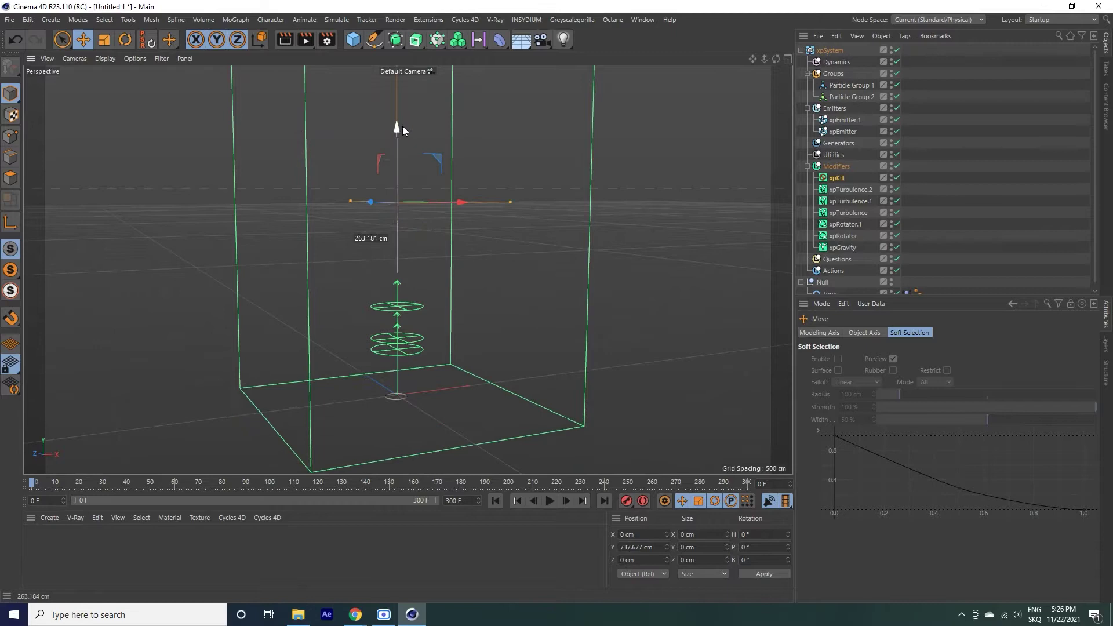
drag(775, 58, 556, 301)
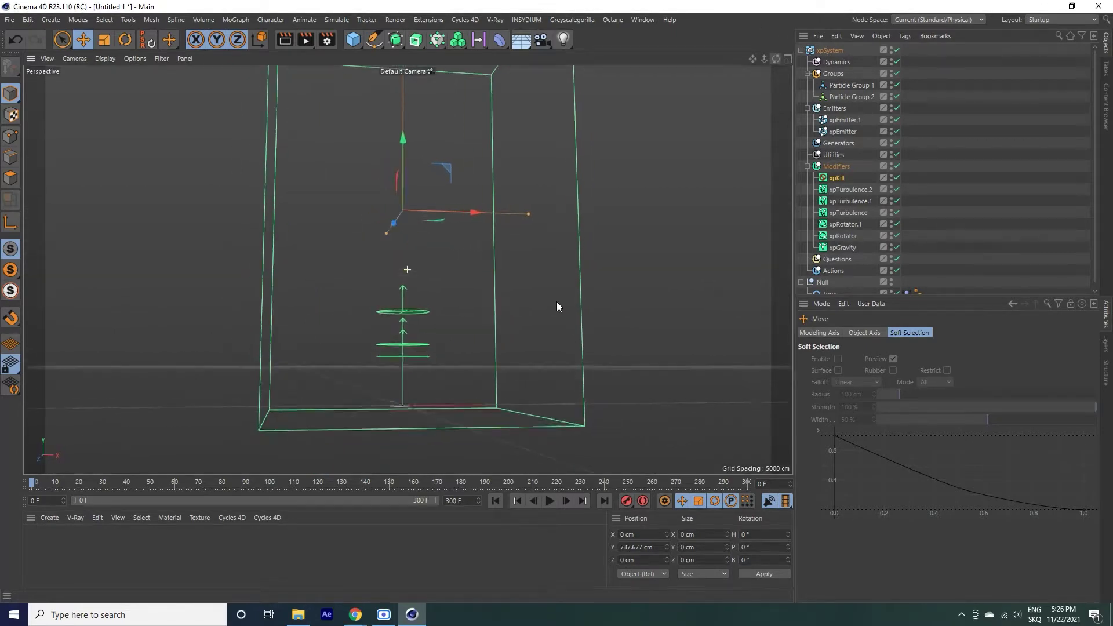
drag(524, 213, 606, 213)
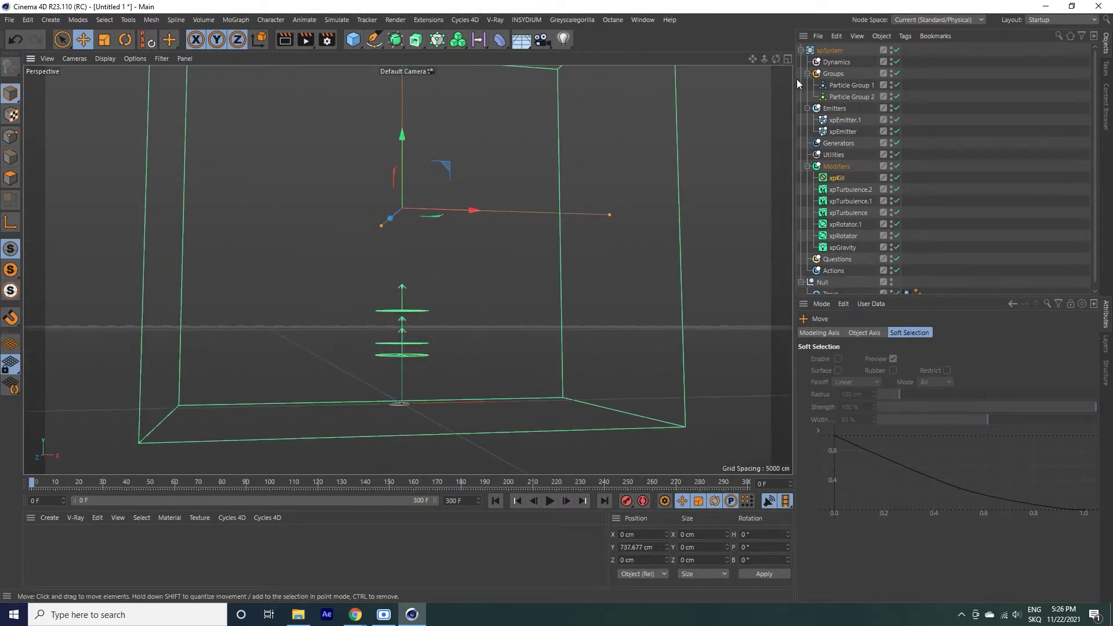
mouse_move(776, 58)
mouse_down()
mouse_move(253, 200)
mouse_move(164, 212)
mouse_up()
alt+drag(552, 299, 564, 457)
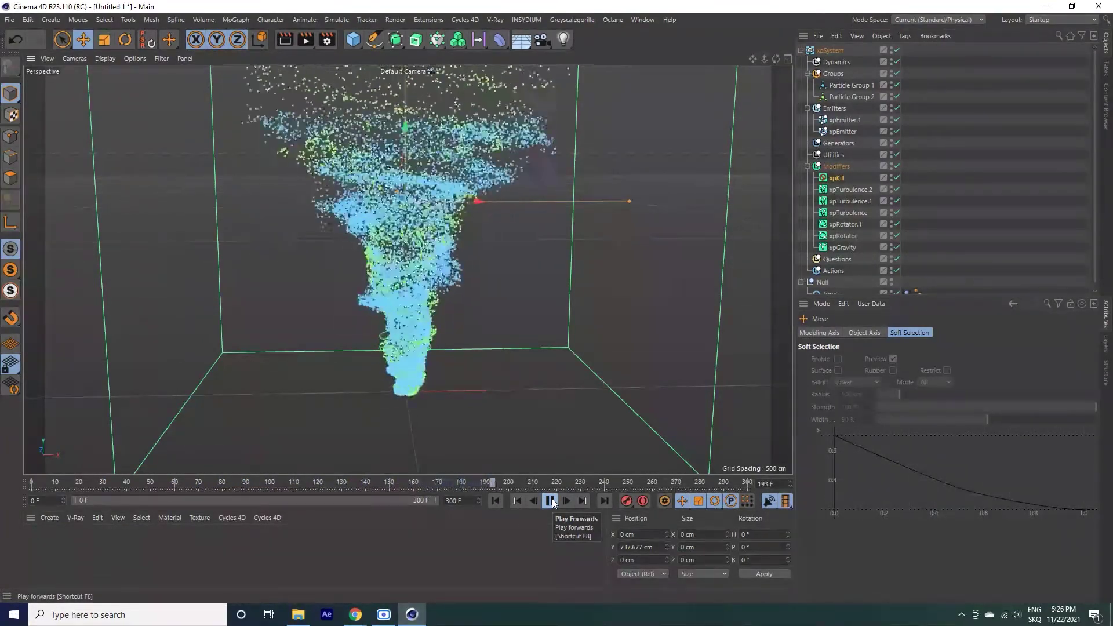
- Set xpEmitter's Birthrate Variation to 1000 in the Emission settings
click(553, 503)
click(842, 131)
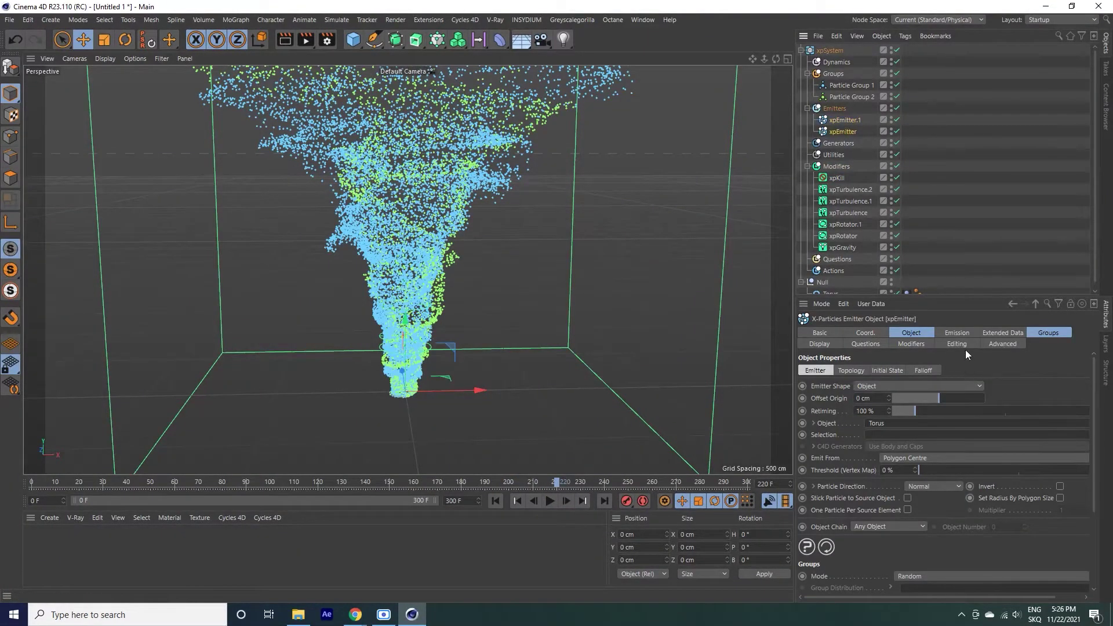
click(957, 332)
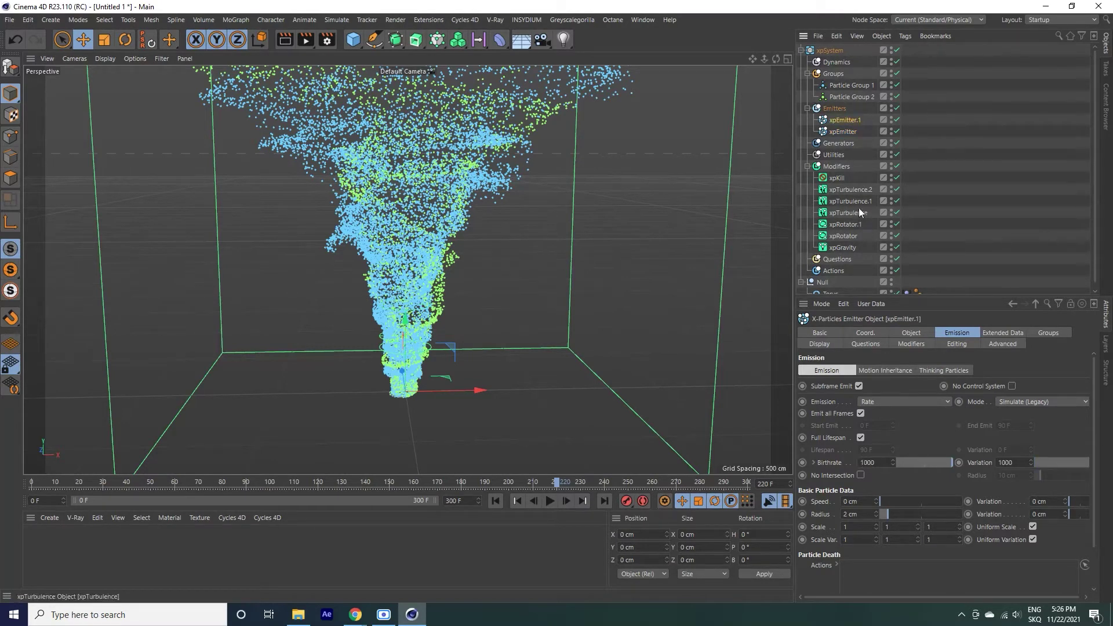
click(839, 132)
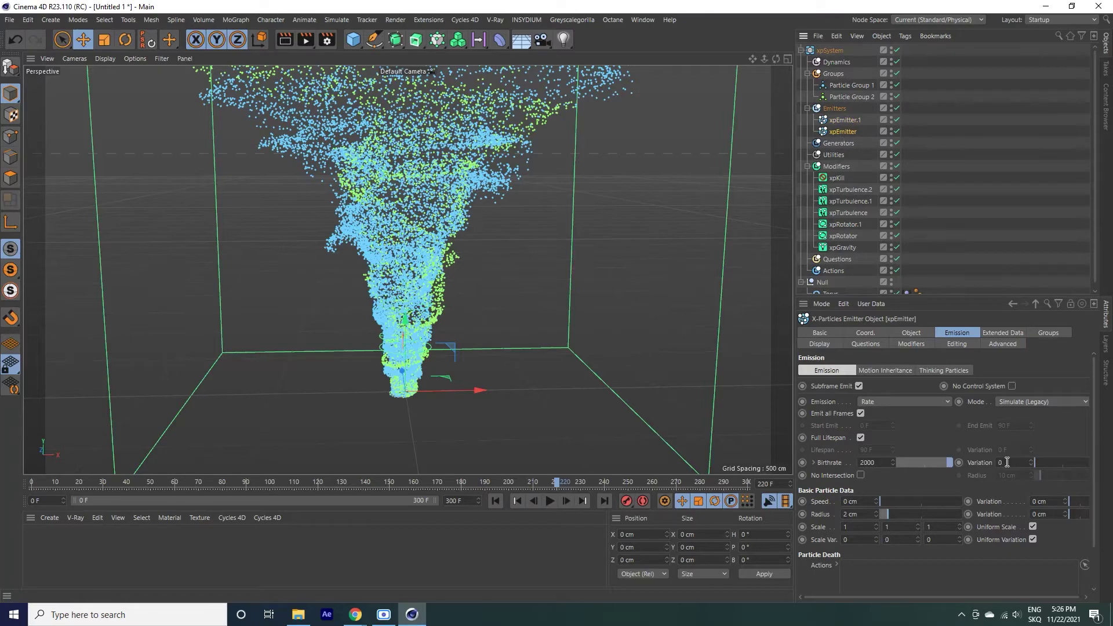
text(100)
key(Return)
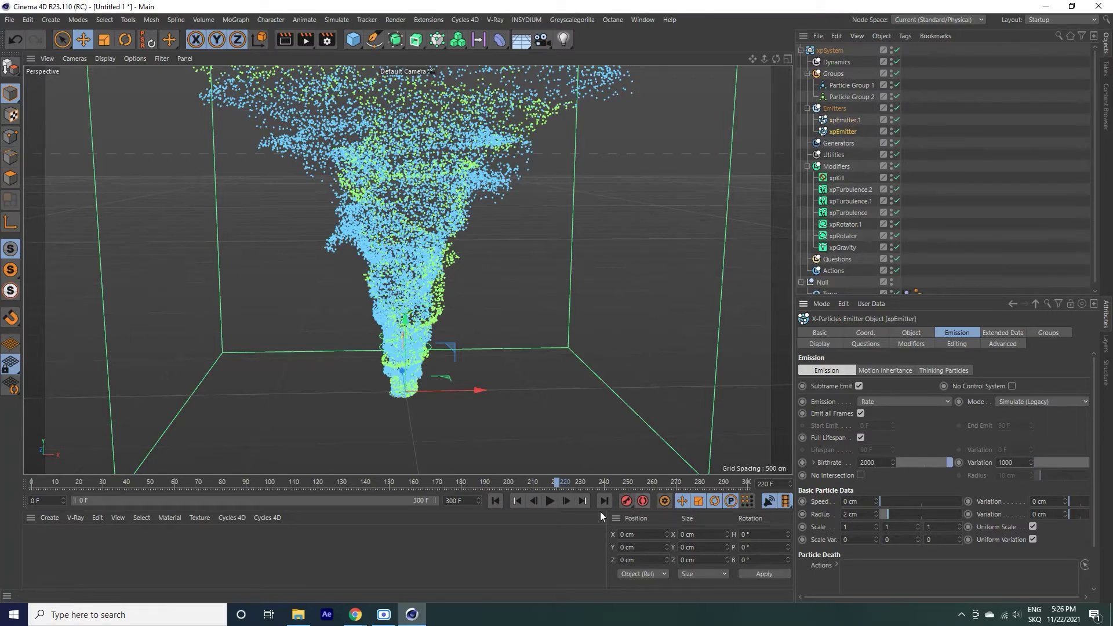
- Replay the varied-emission tornado, orbit closer, and stop at frame 184
click(496, 501)
click(549, 501)
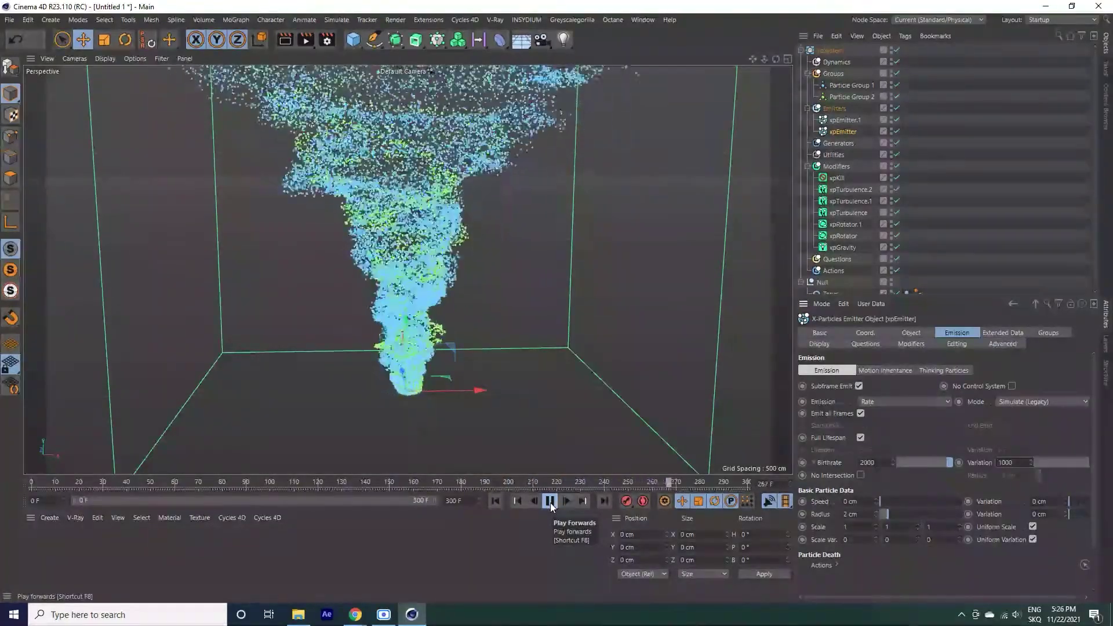
click(550, 508)
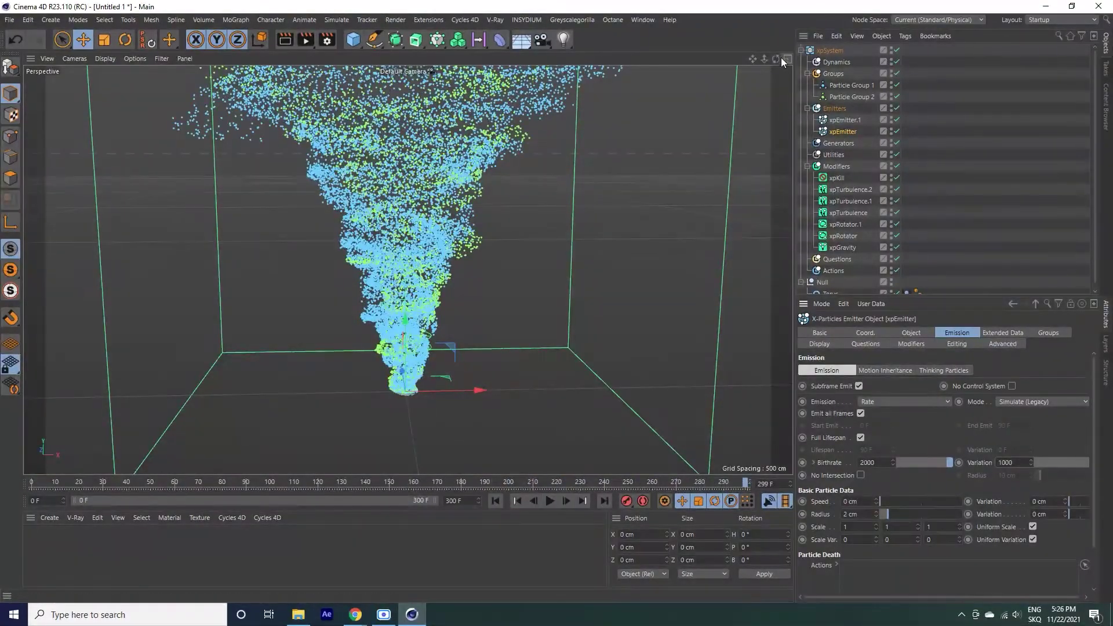
scroll(555, 306, up, 3)
alt+drag(555, 306, 685, 243)
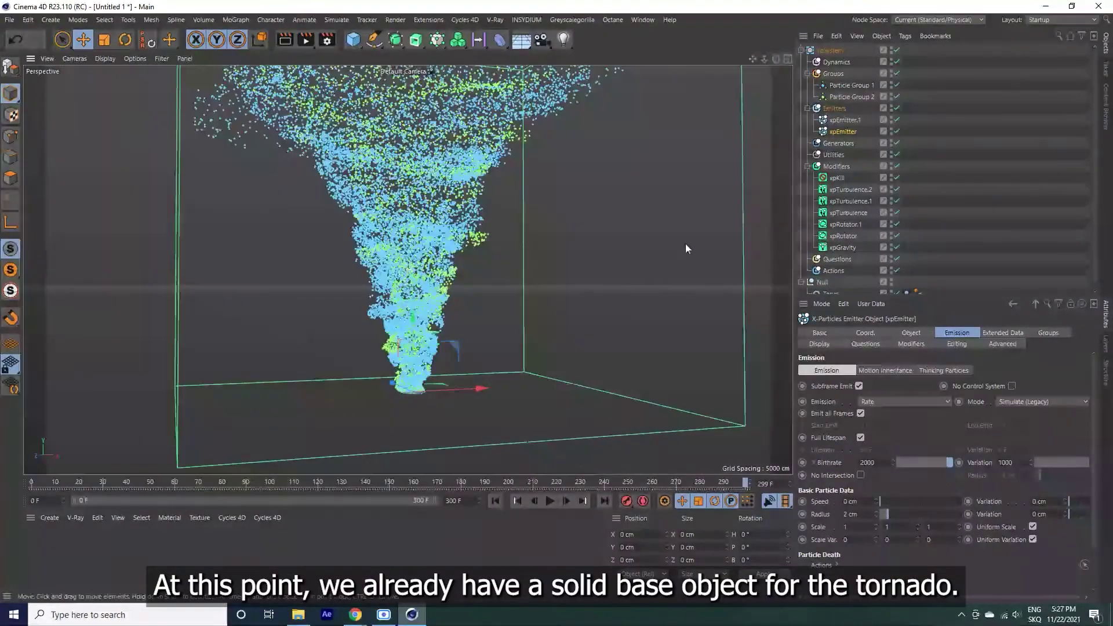
click(552, 502)
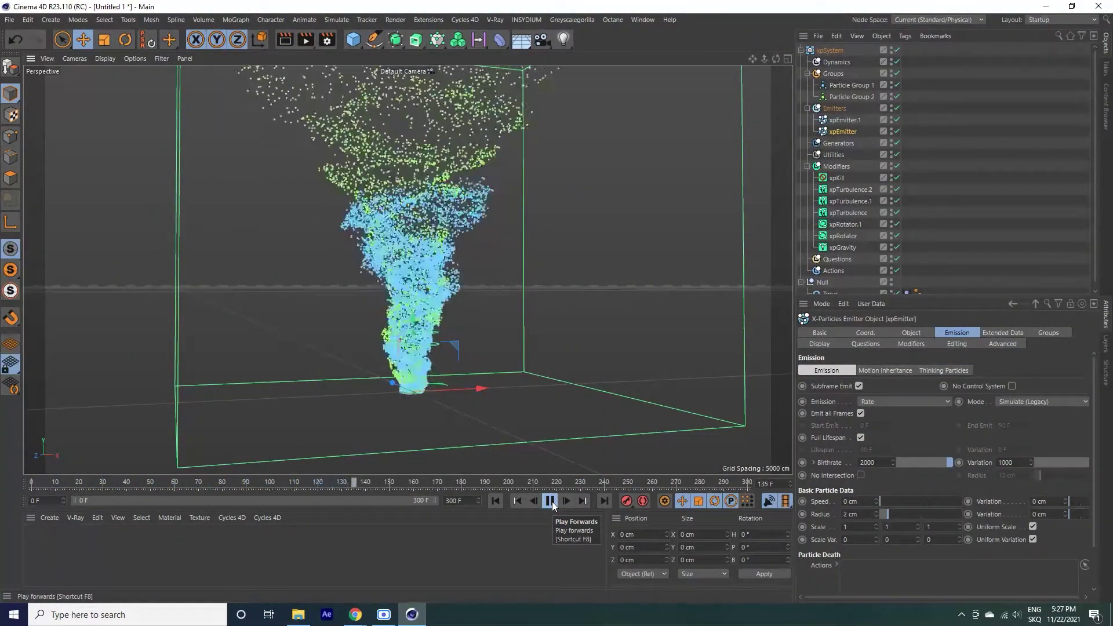
click(554, 503)
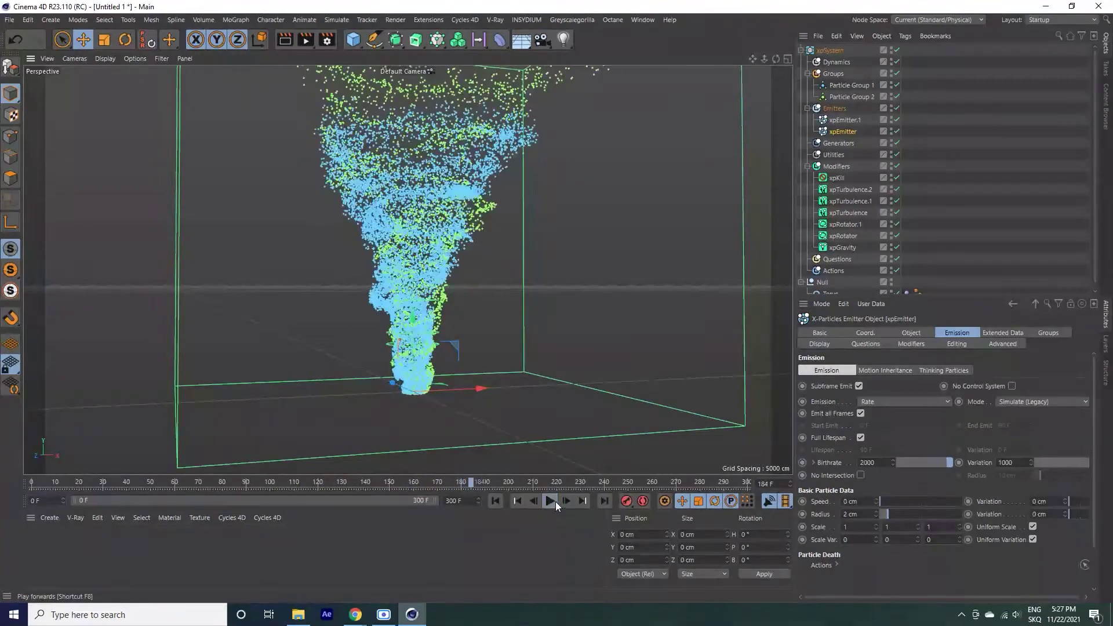
- Create and enter a new tornado folder under D:\Videos\VFX\Projects in the save dialog
key(ctrl+s)
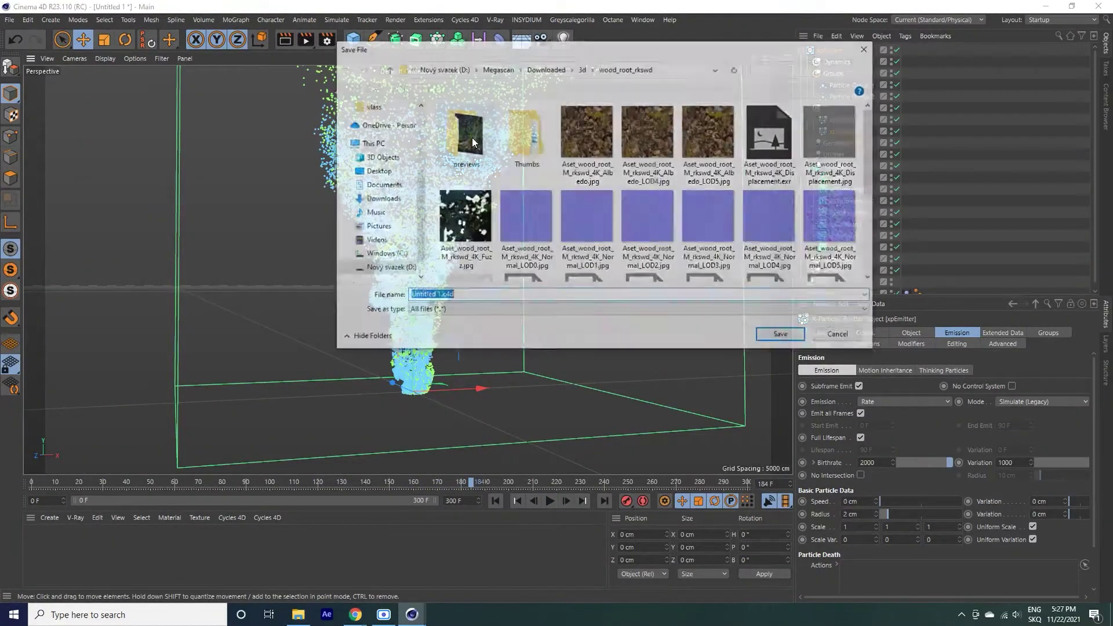
click(471, 69)
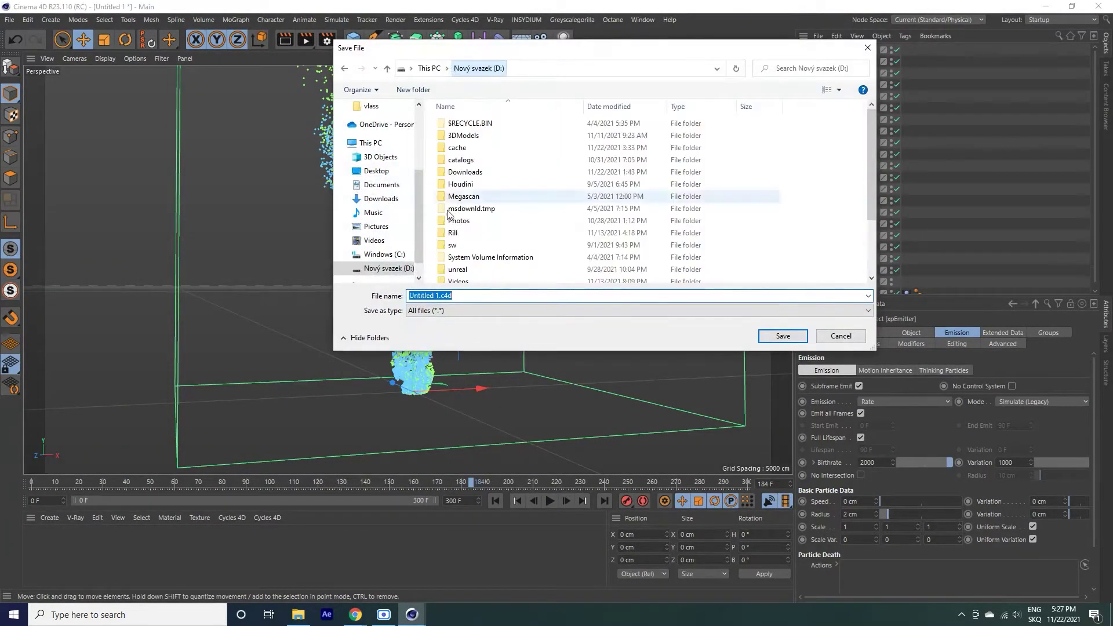
double_click(458, 274)
double_click(654, 136)
double_click(527, 137)
click(413, 90)
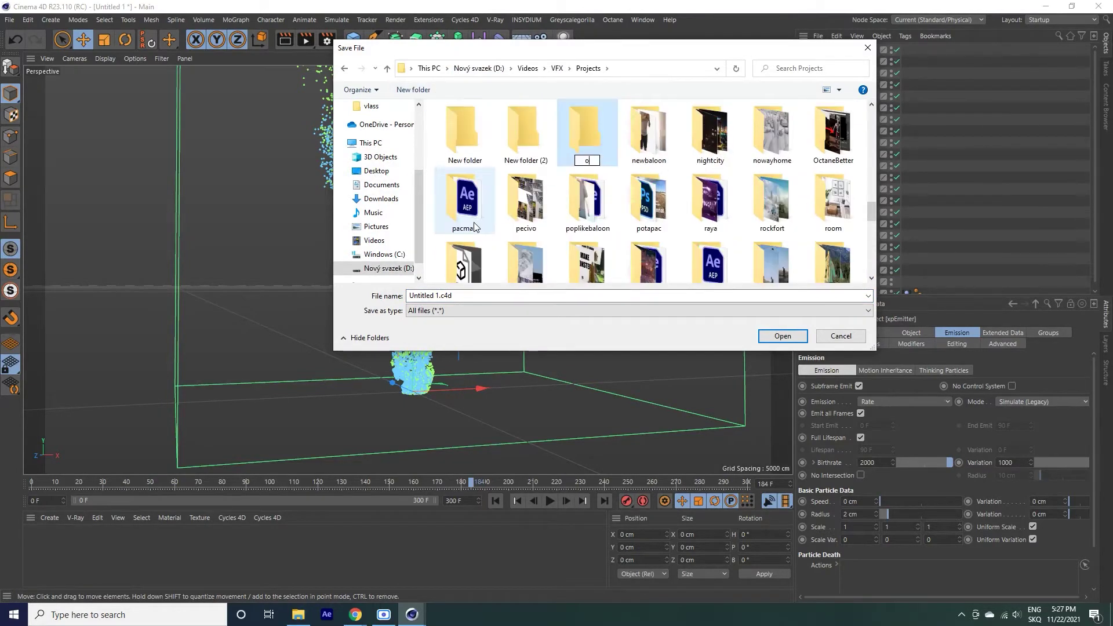
text(tornado)
key(Return)
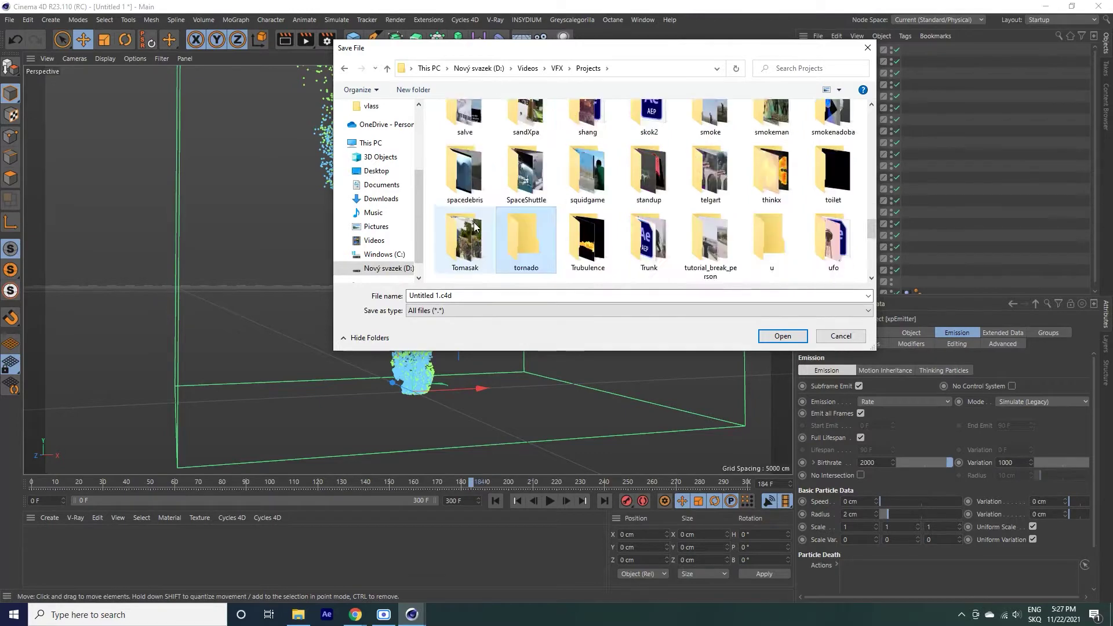
key(Return)
- Save the scene there as tornado.c4d
click(462, 295)
text(o)
key(Return)
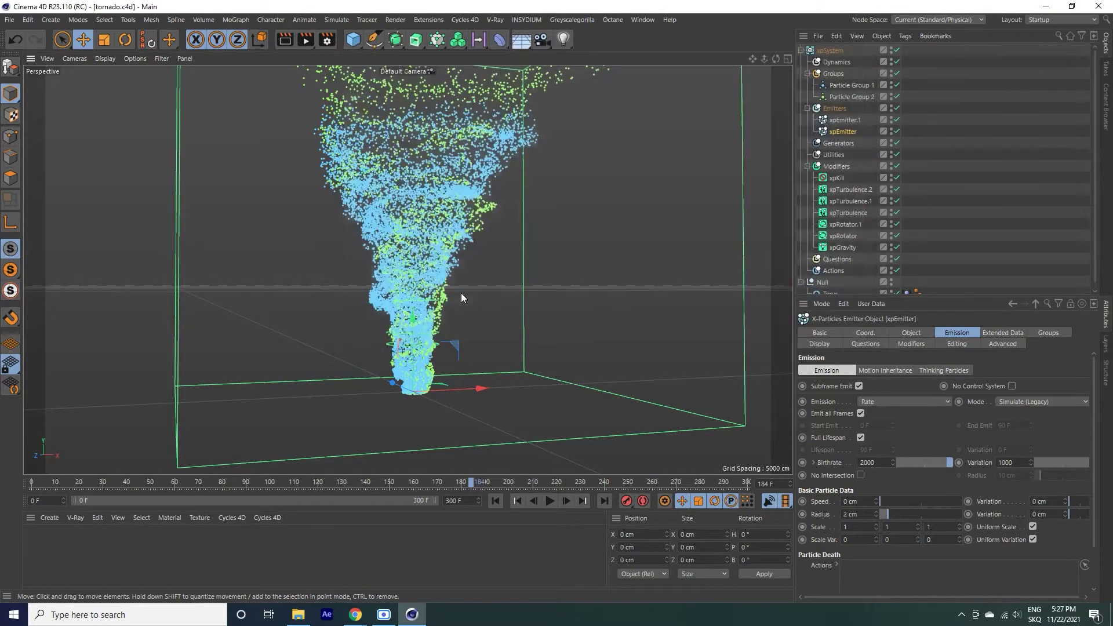
click(845, 63)
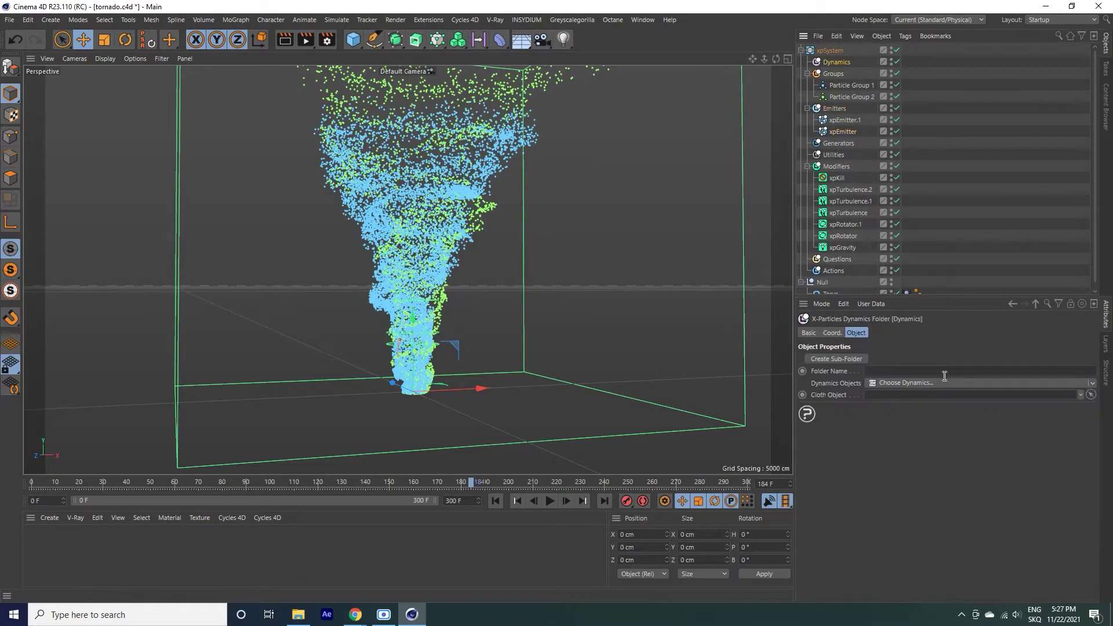
- Add an xpExplosiaFX solver under Dynamics and stretch its container along Z around the tornado
click(1095, 387)
click(951, 239)
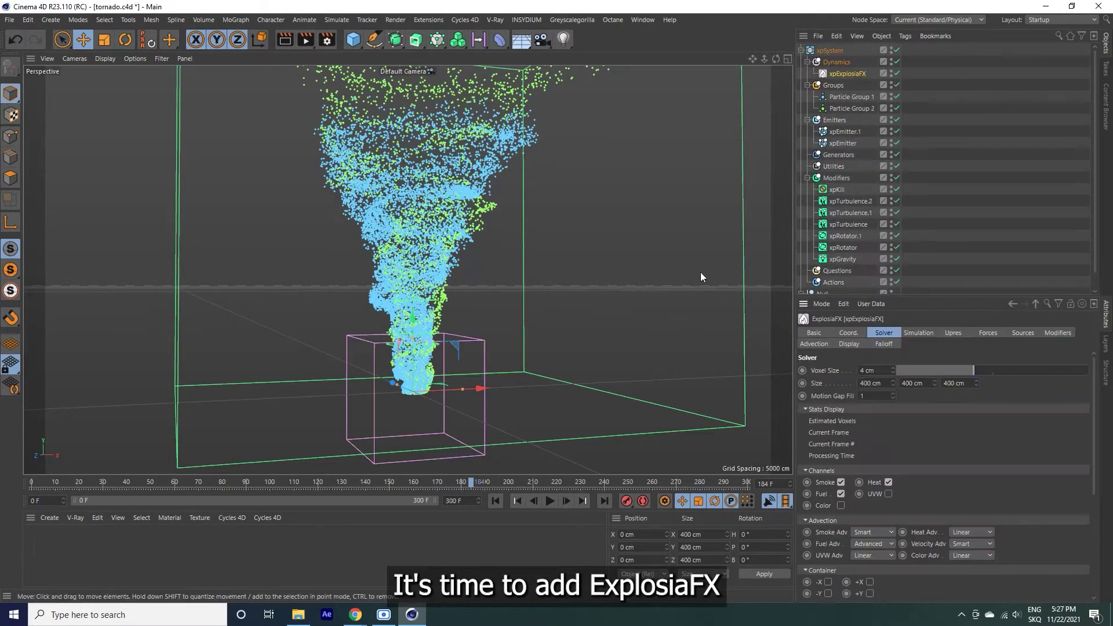
mouse_move(769, 60)
mouse_down()
mouse_move(437, 318)
mouse_move(437, 266)
mouse_up()
drag(776, 58, 557, 302)
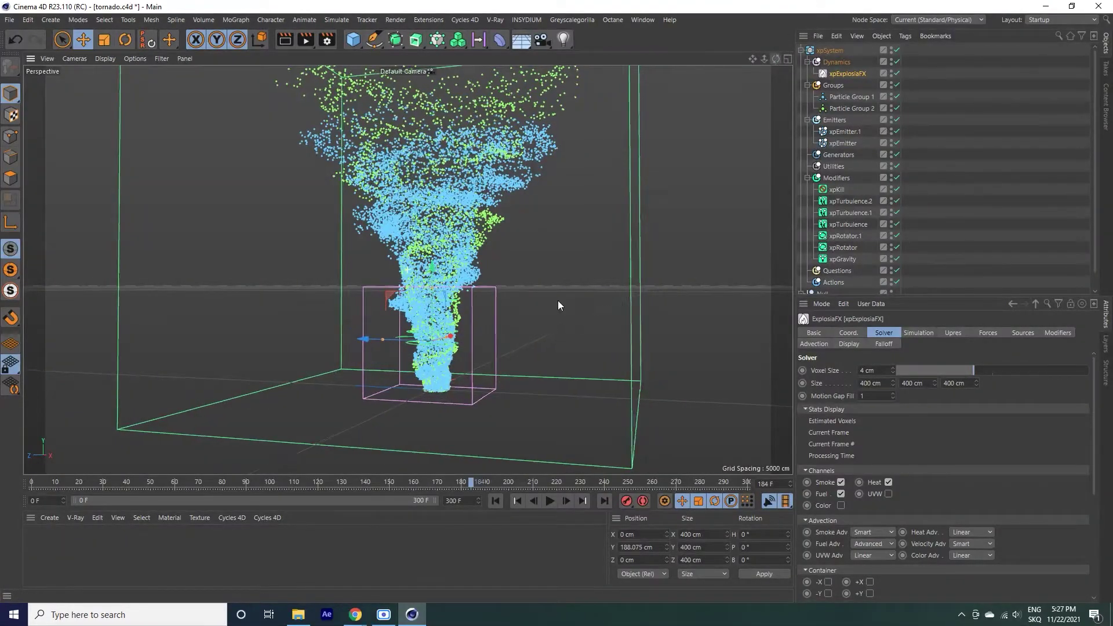
drag(377, 340, 241, 369)
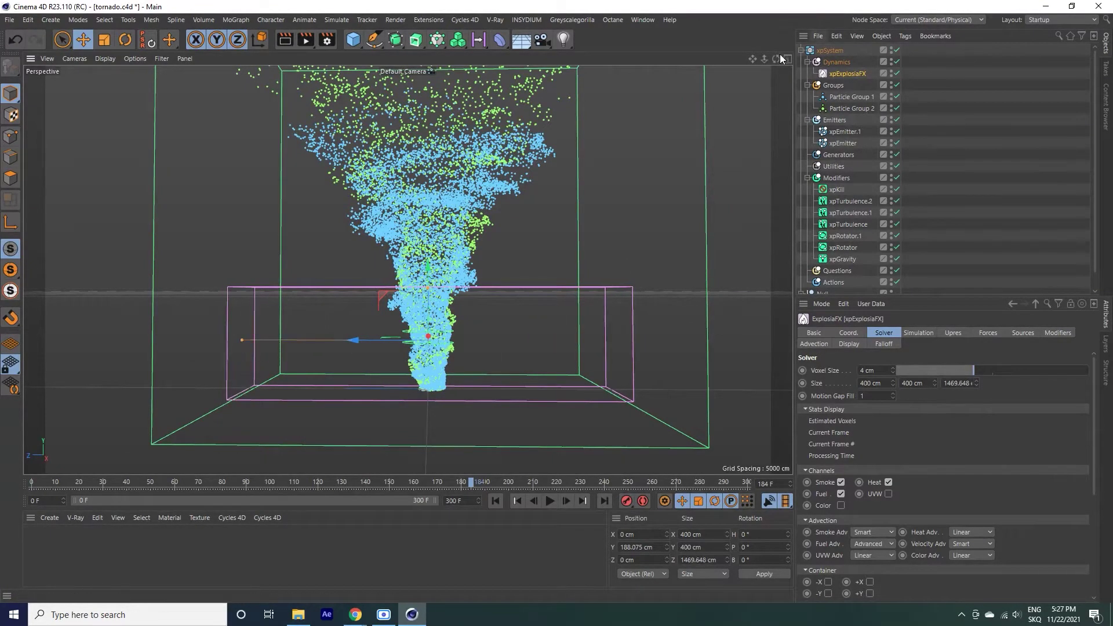
alt+drag(299, 364, 554, 302)
scroll(557, 302, up, 5)
mouse_move(576, 410)
alt+mouse_down()
mouse_move(487, 351)
mouse_move(647, 348)
alt+mouse_up()
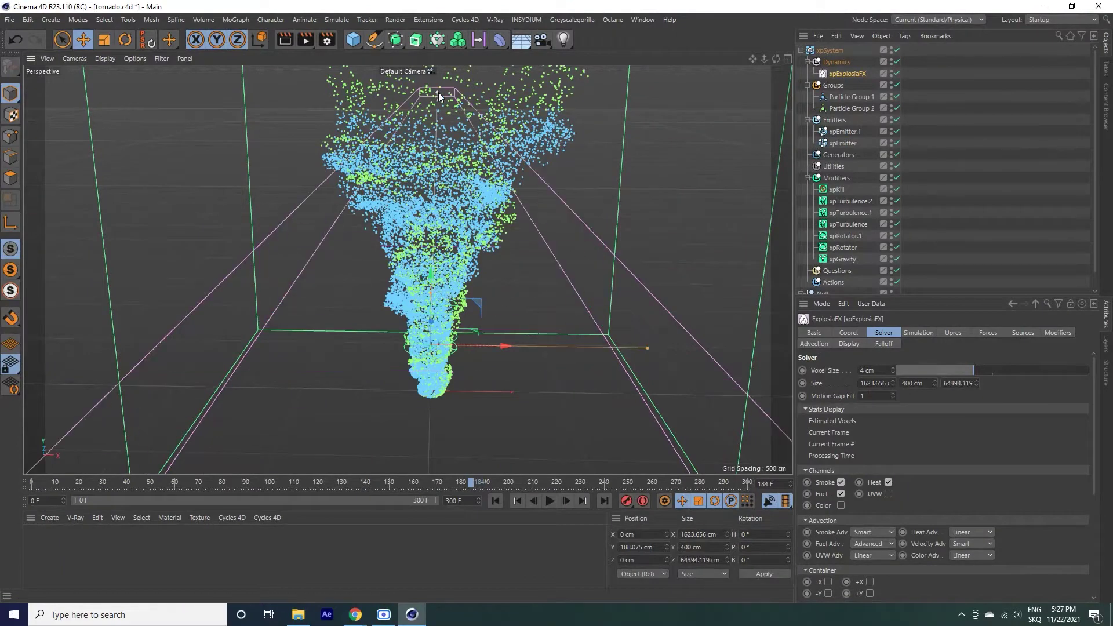
- Make the container shallower along Z, confirm it encloses the tornado, show Simulation settings, and save
mouse_move(434, 292)
mouse_down()
mouse_move(458, 301)
mouse_move(431, 253)
mouse_move(431, 120)
mouse_up()
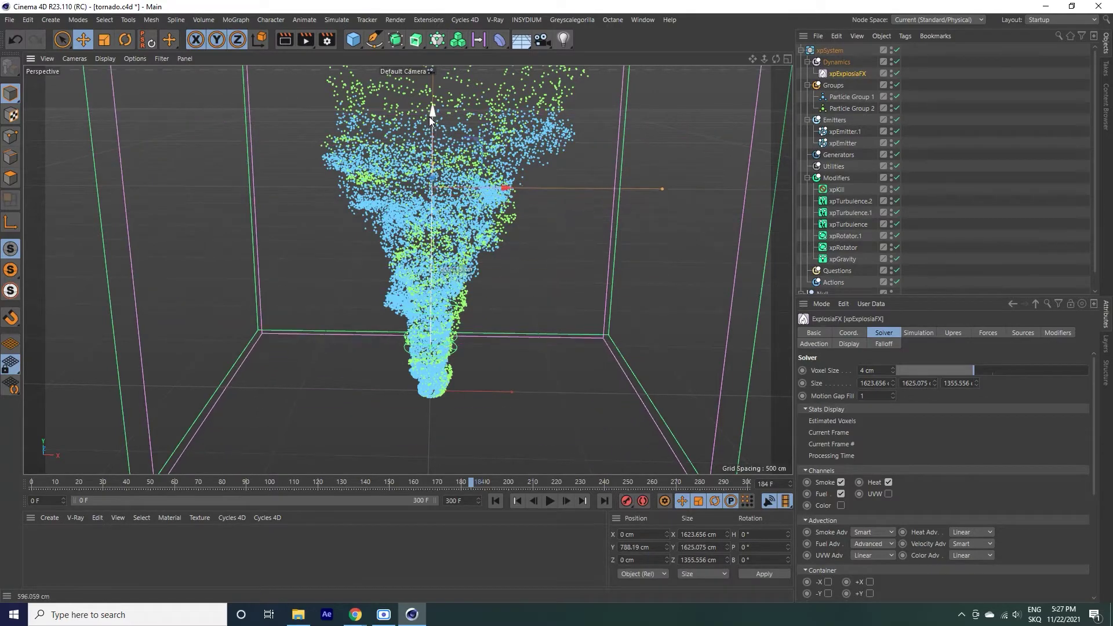
scroll(557, 301, down, 2)
scroll(557, 302, down, 3)
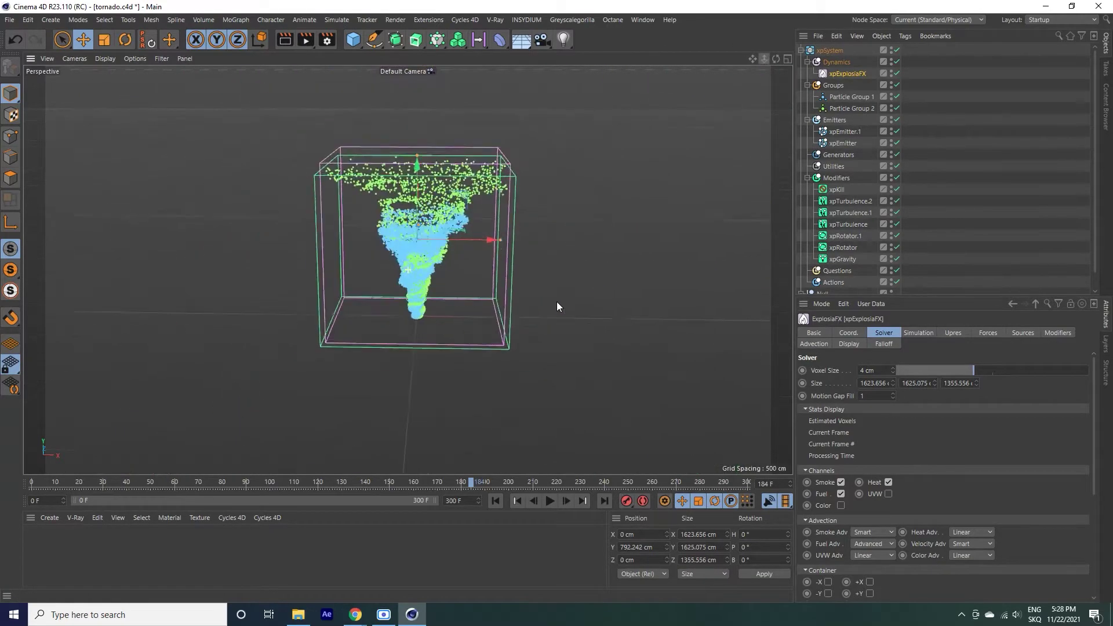
scroll(557, 302, up, 3)
scroll(557, 302, up, 1)
scroll(557, 302, up, 1)
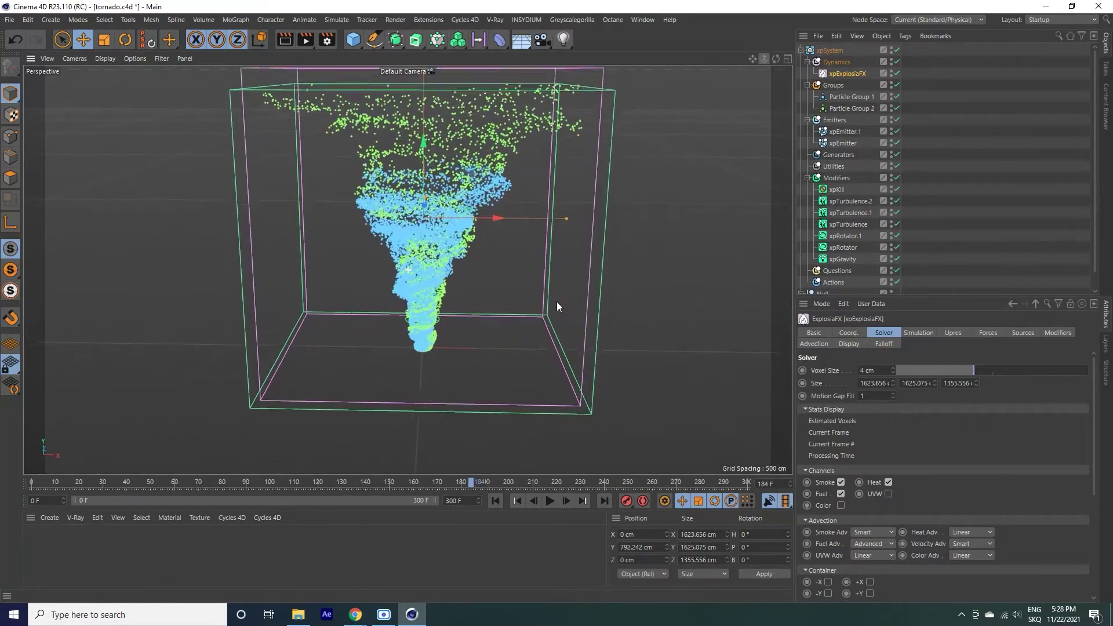
scroll(556, 302, up, 1)
alt+drag(557, 301, 557, 302)
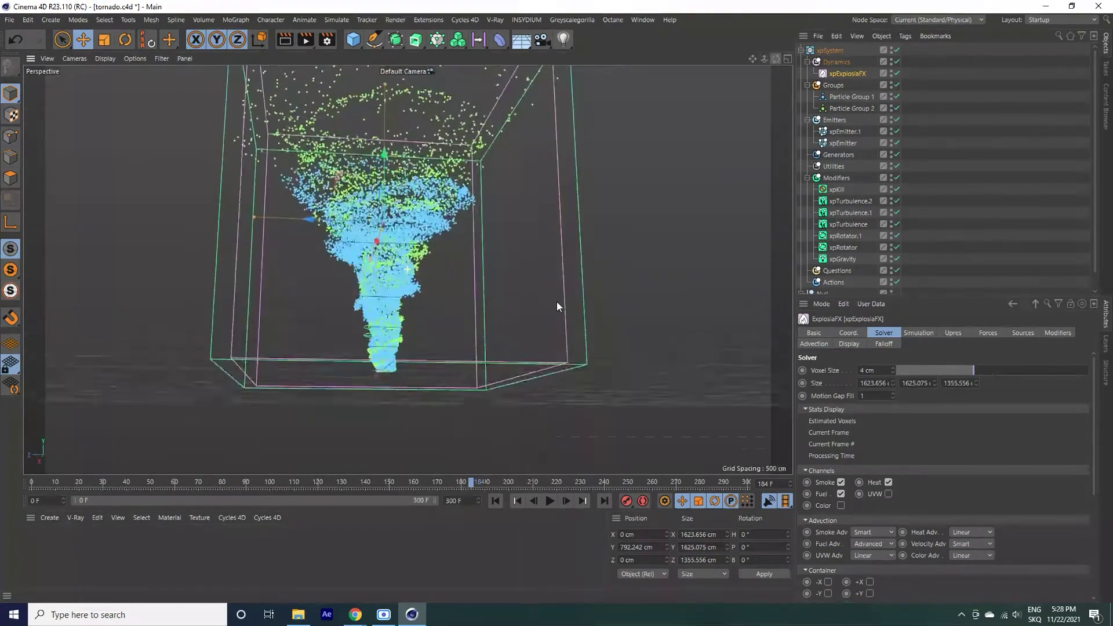
alt+drag(556, 302, 773, 58)
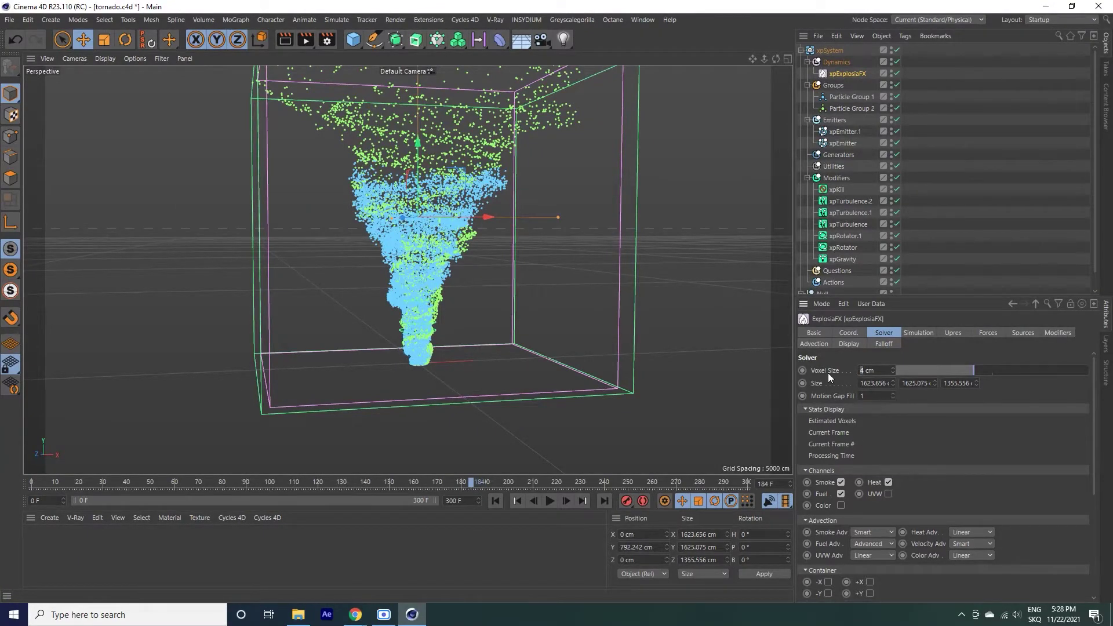
click(920, 333)
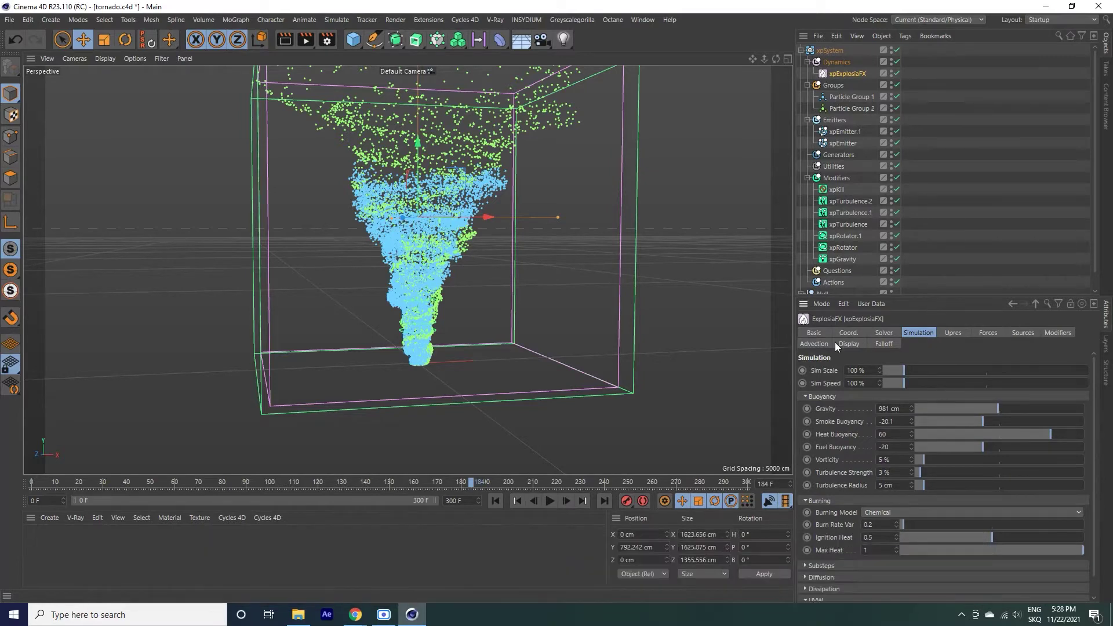
key(ctrl+s)
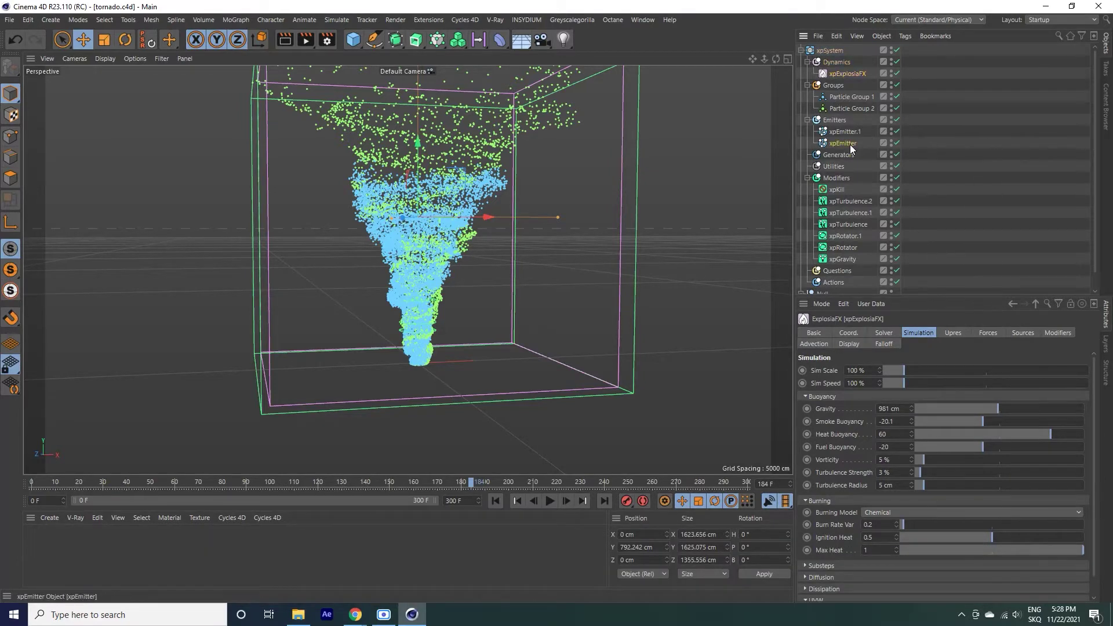
- Tag xpEmitter with an xpExplosiaFX Source, lower its Heat, and play a test
click(850, 144)
right_click(850, 143)
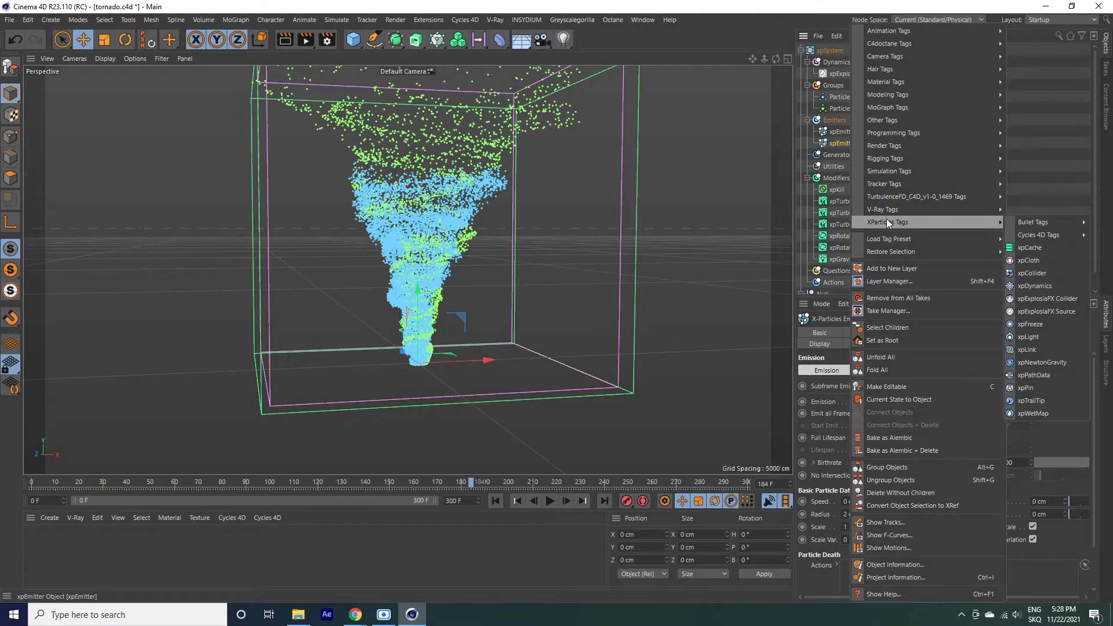
click(1055, 313)
drag(957, 377, 742, 409)
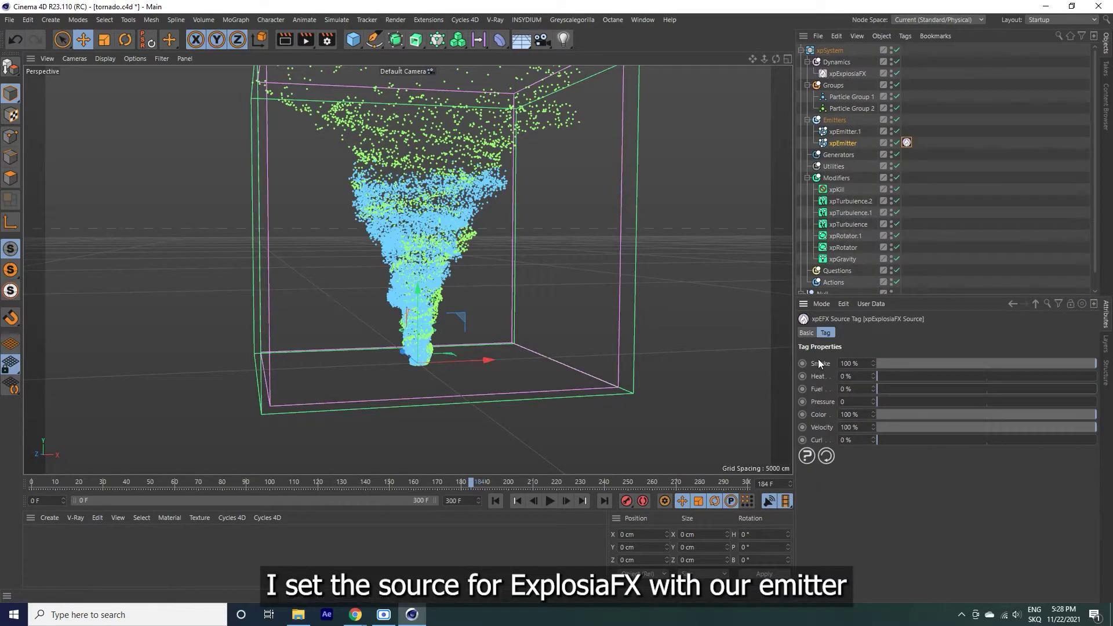
click(496, 500)
click(550, 503)
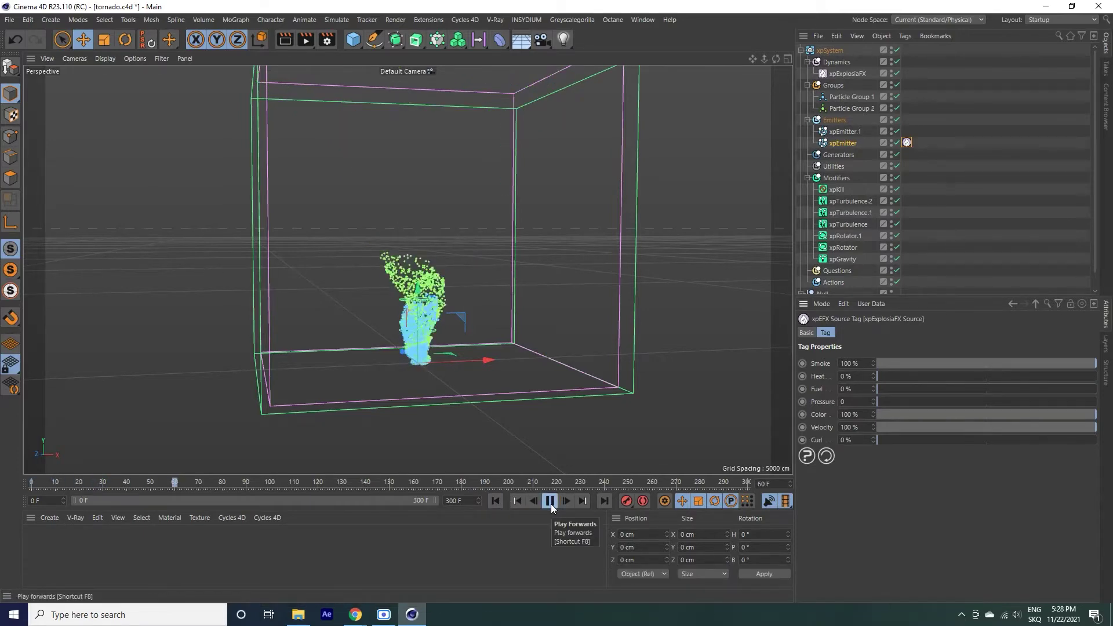
click(550, 501)
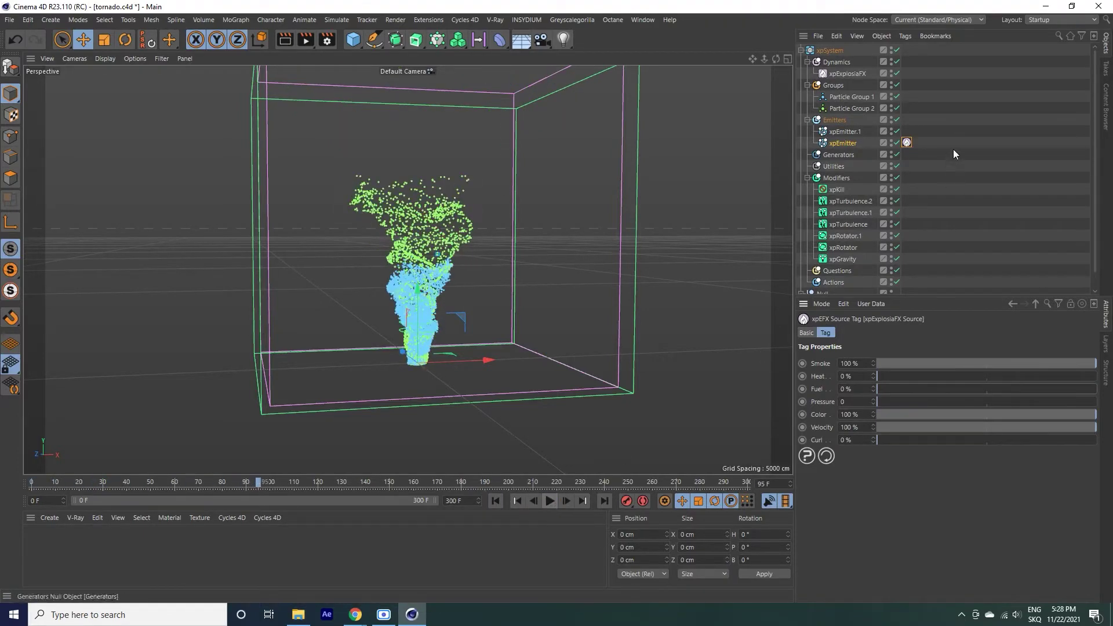
- Hide both emitters' particles in the viewport and open xpEmitter's Physical Data Smoke field
click(892, 144)
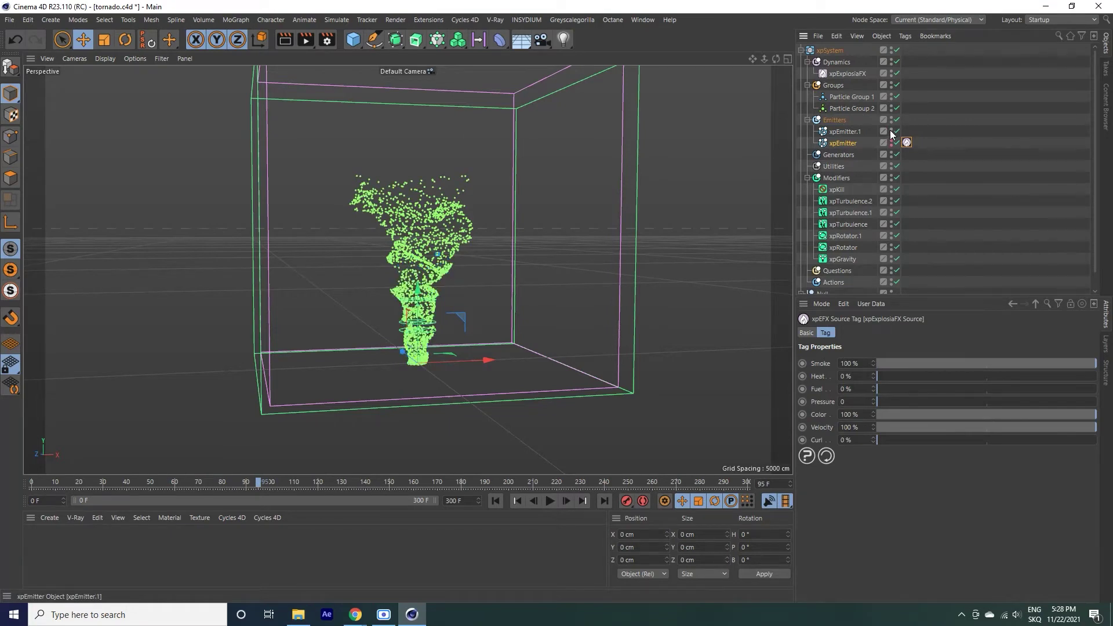
click(889, 133)
click(853, 144)
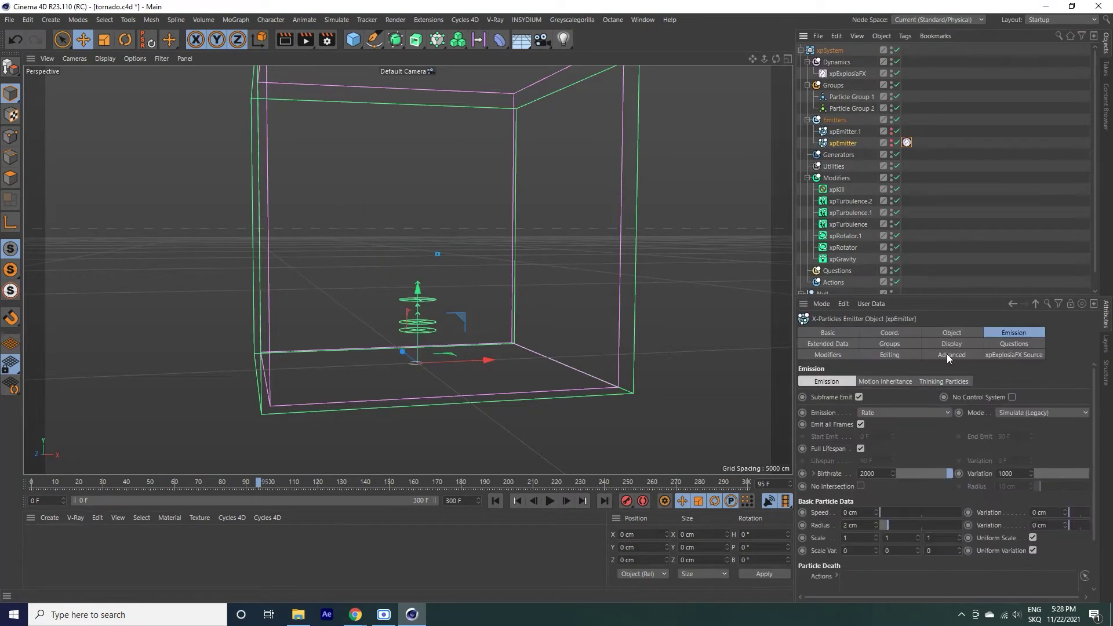
click(948, 355)
click(852, 344)
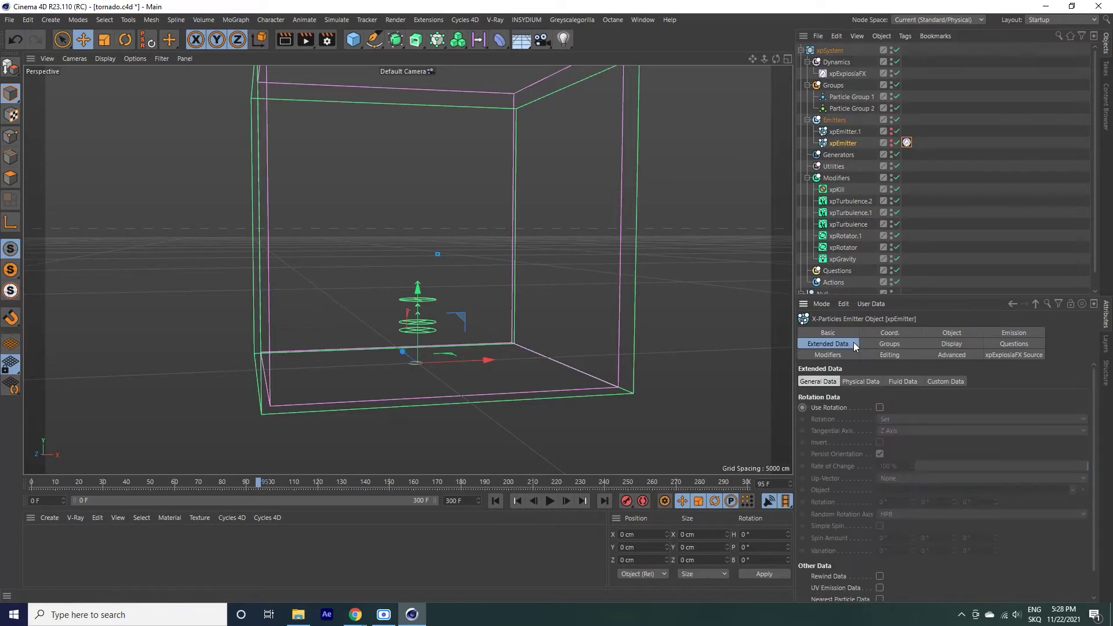
click(863, 380)
click(884, 460)
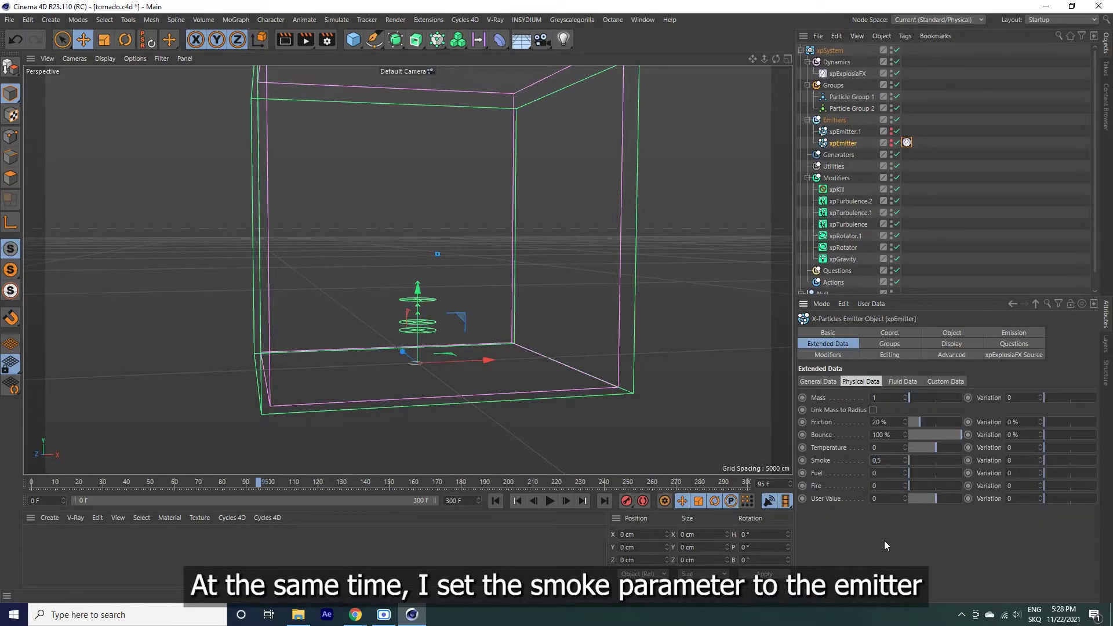
- Commit particle Smoke 0.5, play the simulation, then stop and zoom in on the grey smoke
click(550, 501)
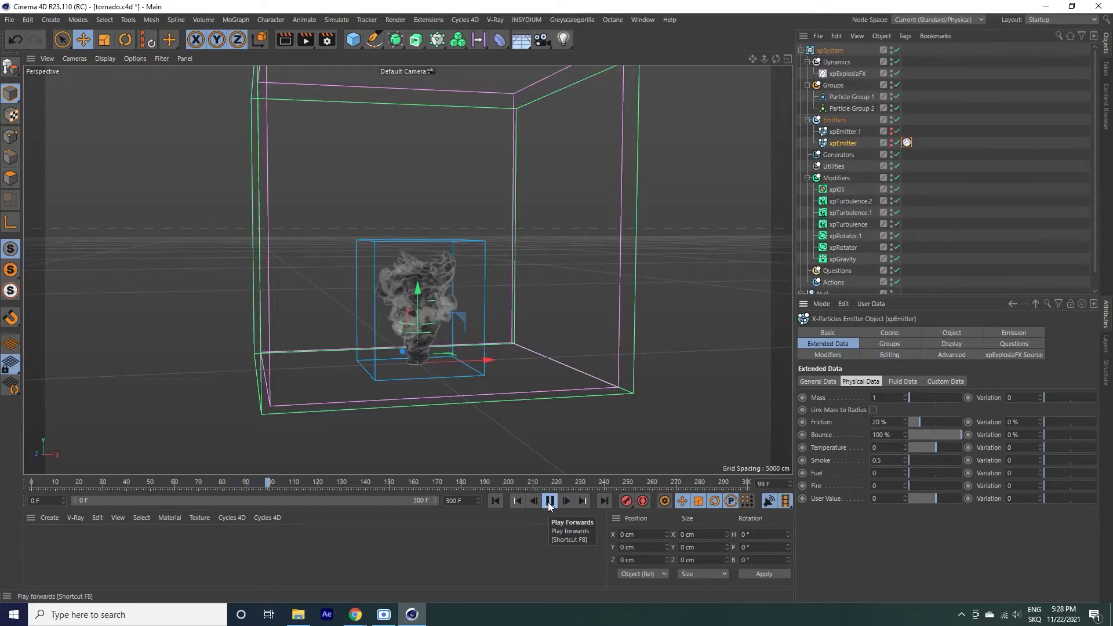
click(549, 502)
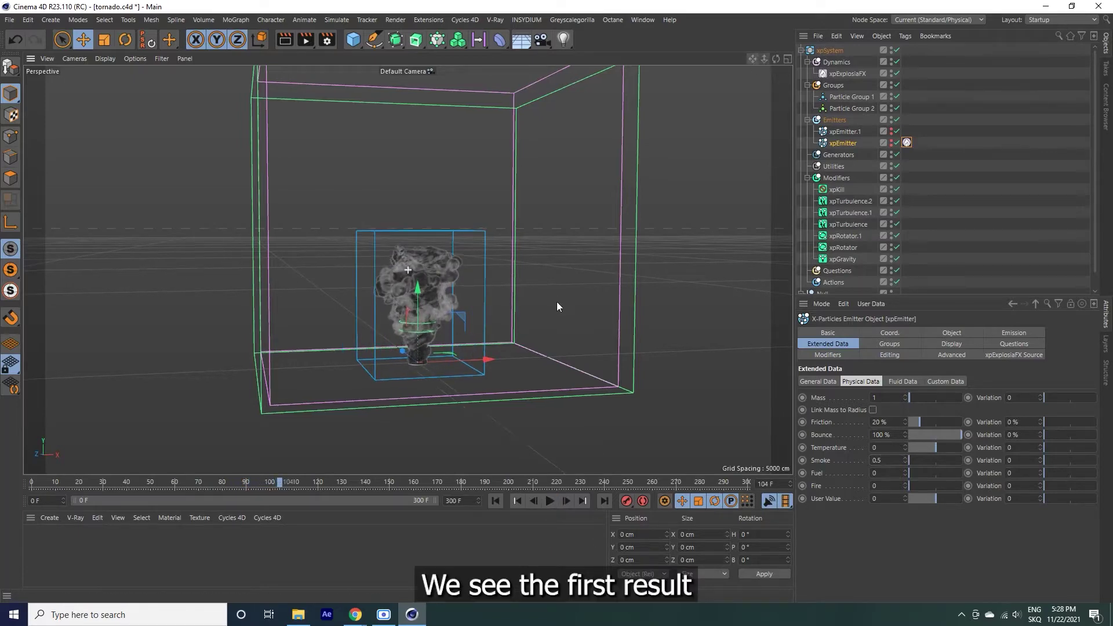
scroll(557, 302, up, 1)
scroll(557, 301, up, 2)
scroll(556, 302, up, 3)
scroll(557, 301, up, 3)
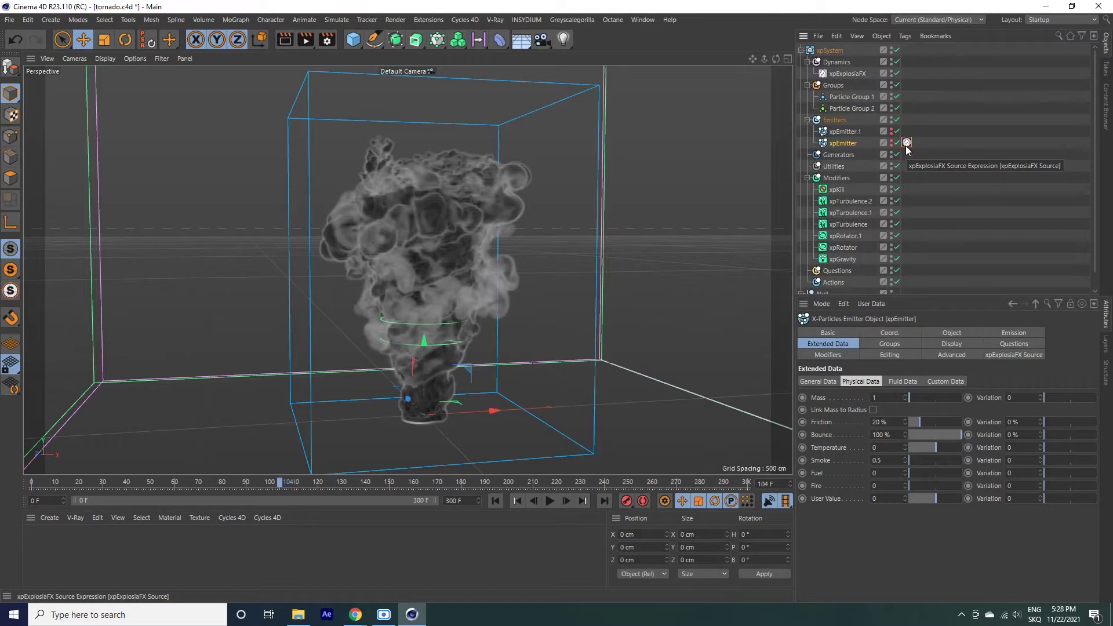
- Set the xpExplosiaFX Smoke Dissipation to 0.65
click(847, 74)
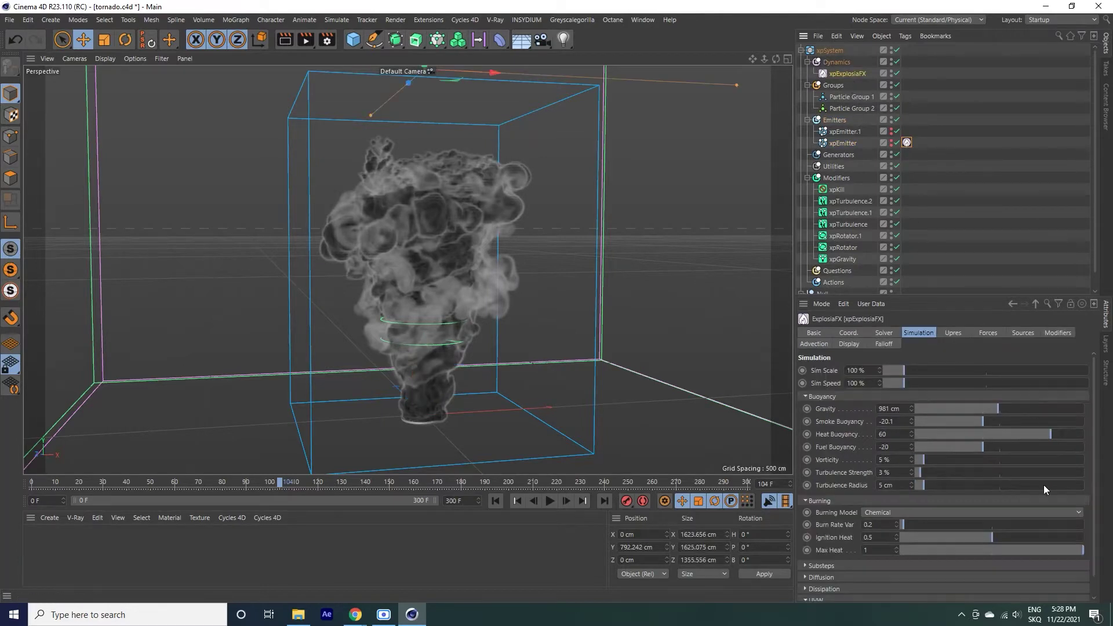
click(806, 589)
scroll(934, 555, down, 3)
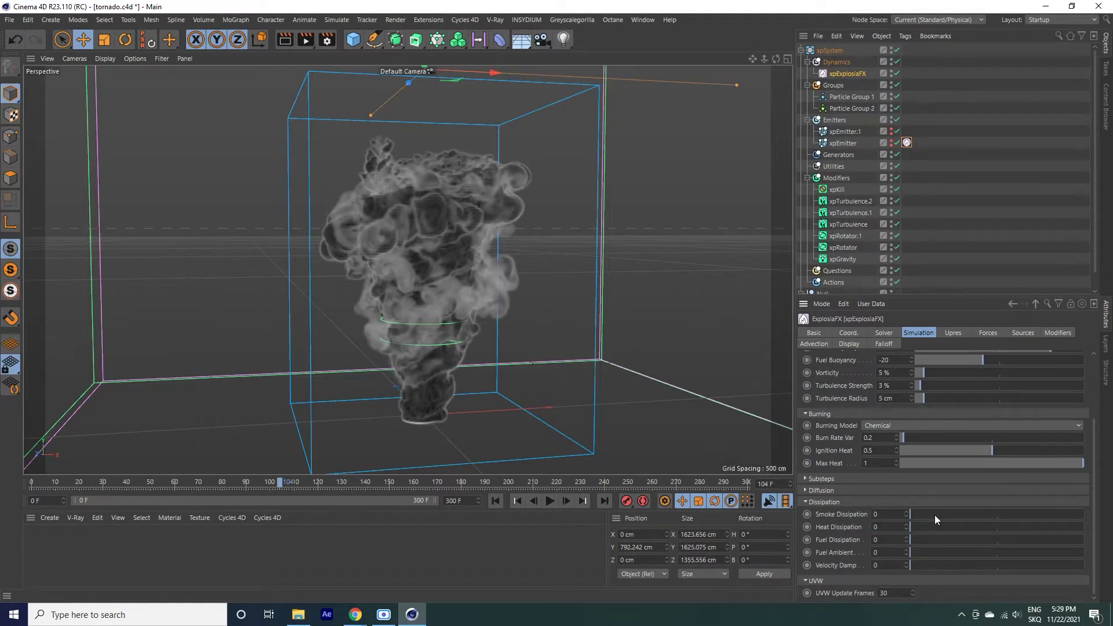
click(996, 514)
- Replay the tornado from frame 0 and pause at frame 145 to inspect the denser funnel
click(497, 502)
click(552, 502)
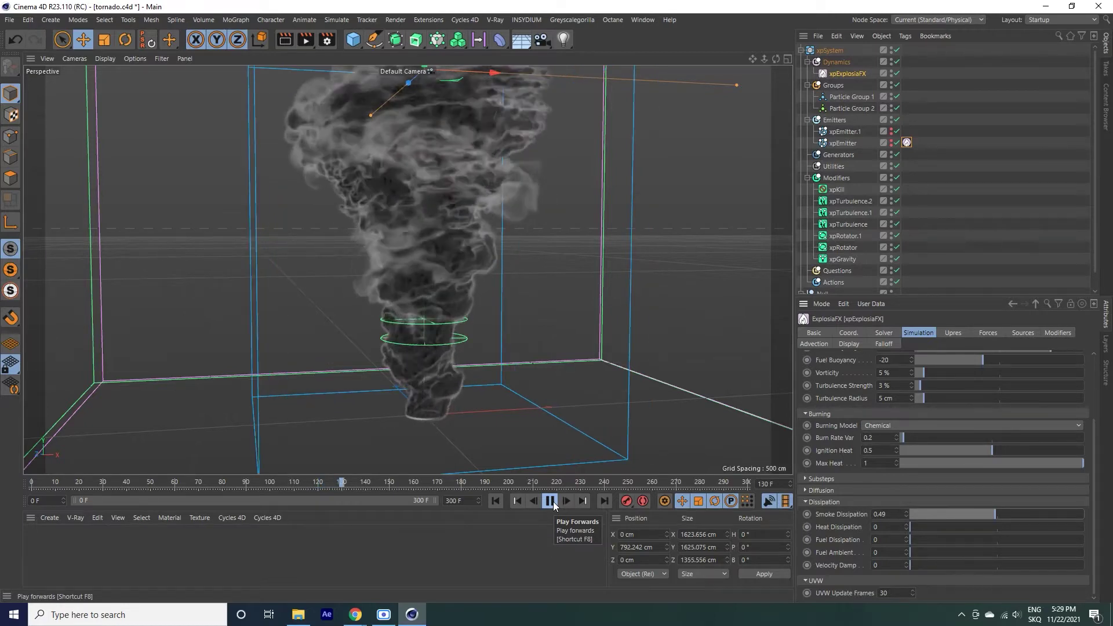
click(551, 502)
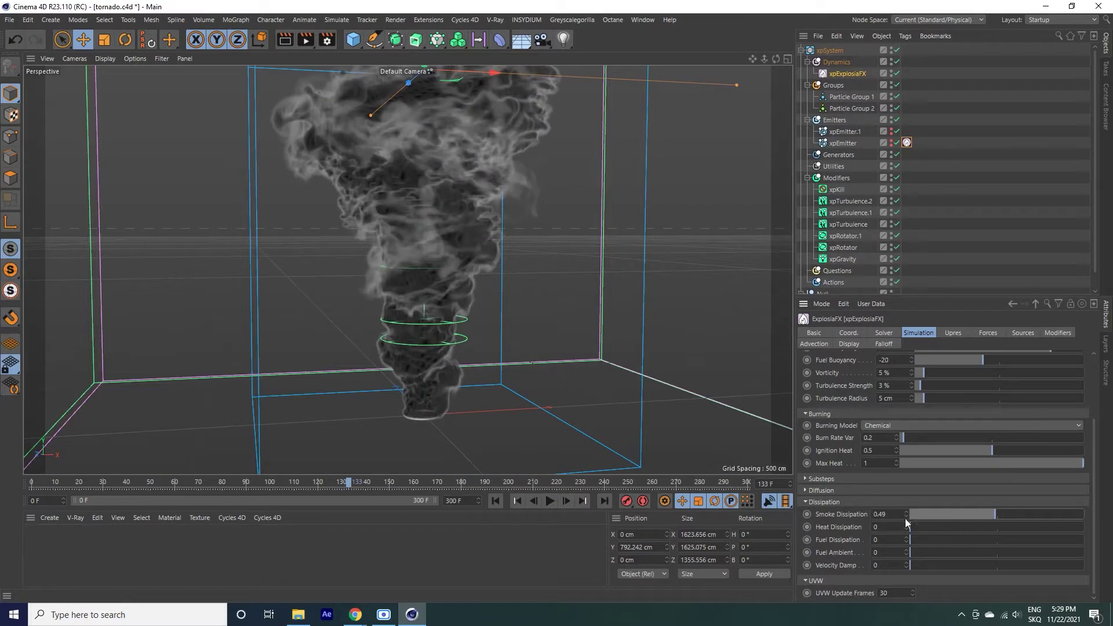
click(496, 501)
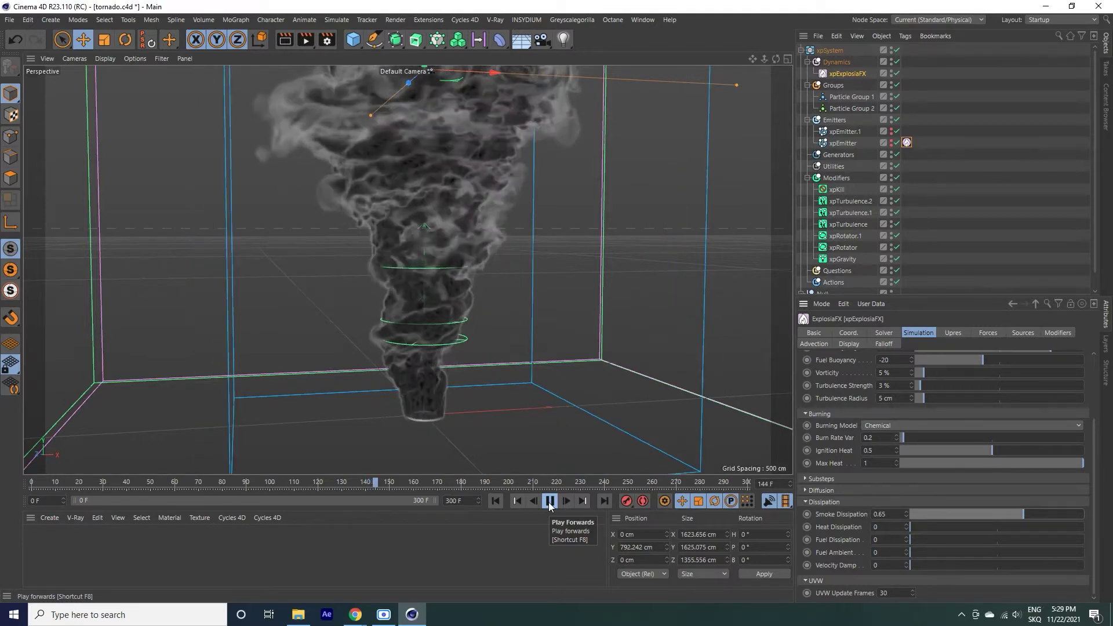
click(549, 502)
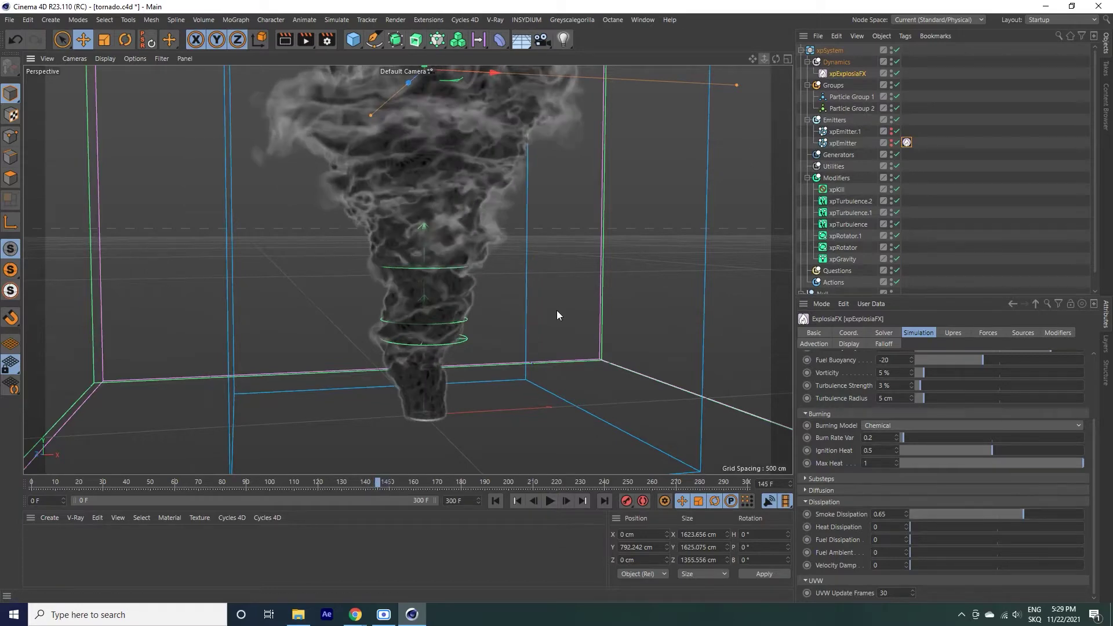
scroll(556, 301, down, 3)
scroll(556, 302, up, 5)
scroll(557, 301, up, 2)
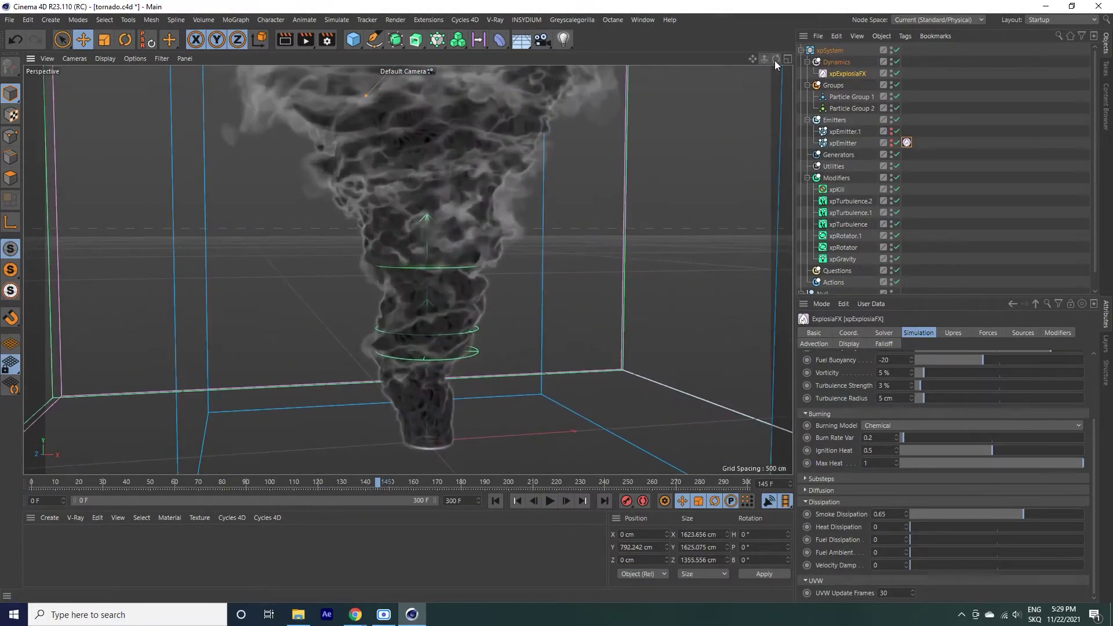
scroll(557, 301, up, 2)
scroll(556, 301, up, 2)
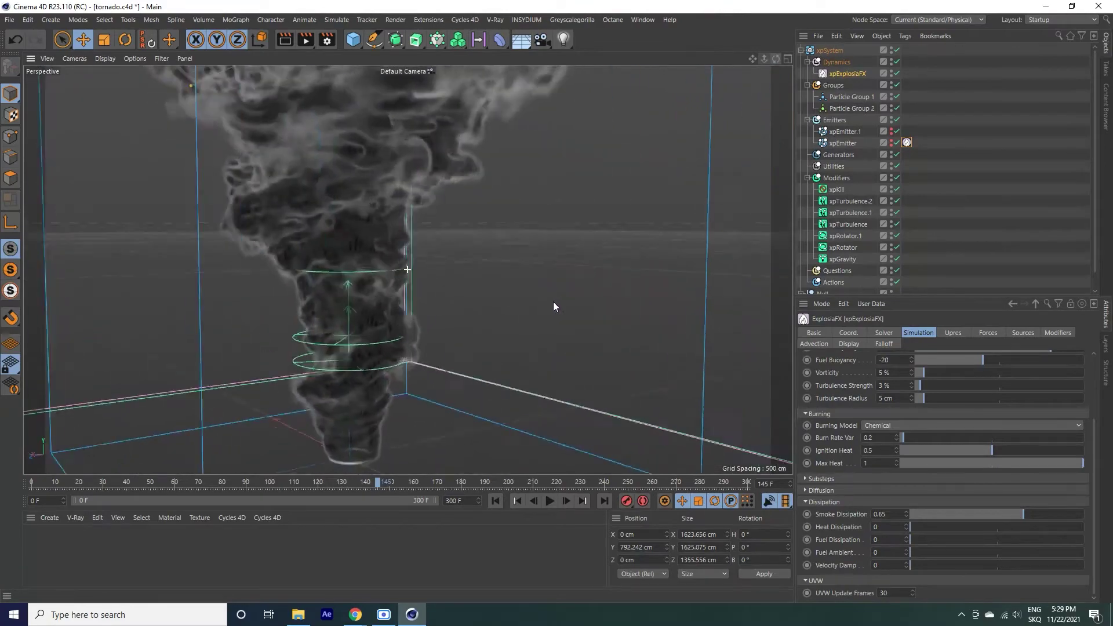
scroll(556, 302, up, 2)
scroll(557, 301, up, 2)
scroll(557, 301, up, 2)
scroll(557, 301, down, 2)
scroll(557, 301, down, 1)
scroll(556, 301, down, 2)
scroll(557, 302, down, 2)
scroll(557, 302, down, 1)
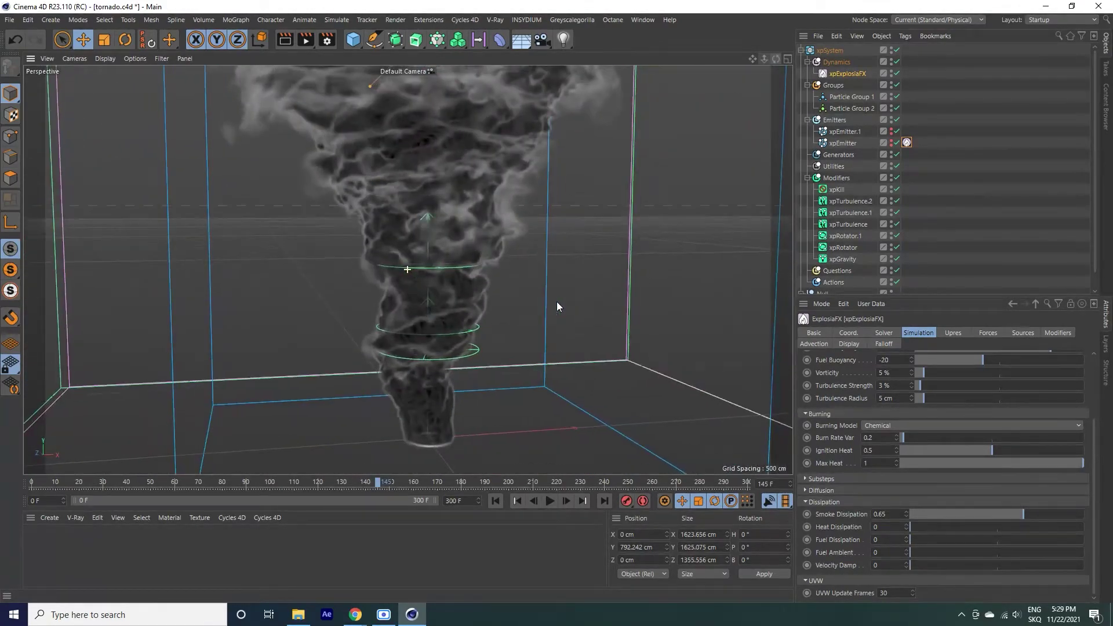
- Add an xpExplosiaFX Source tag to xpEmitter.1 with Heat and Fuel at 0%
right_click(845, 132)
mouse_move(883, 221)
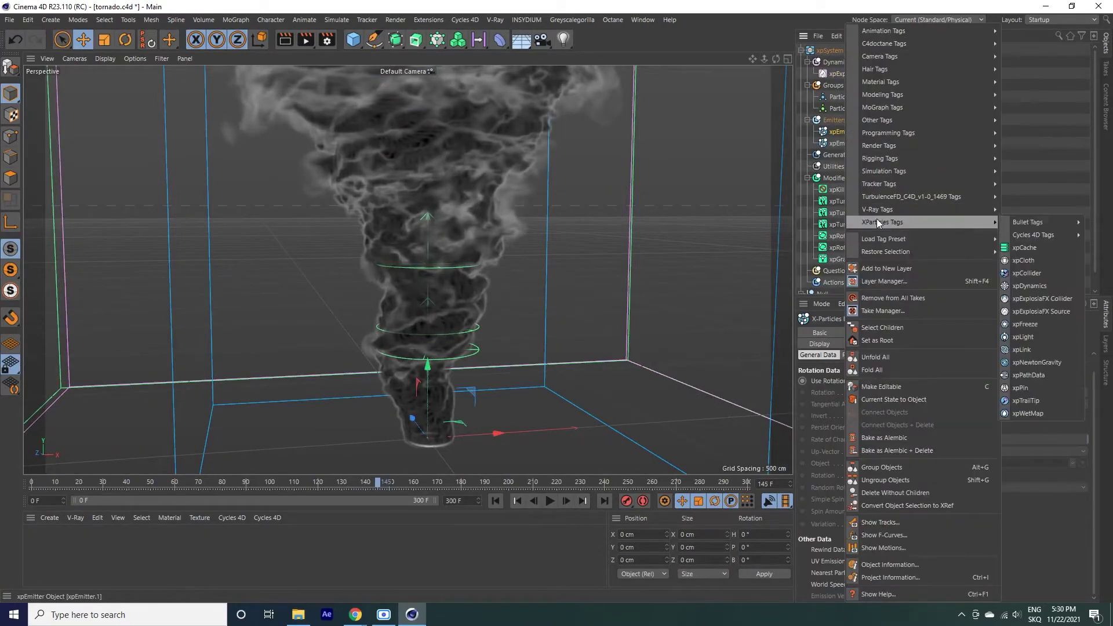
click(1035, 307)
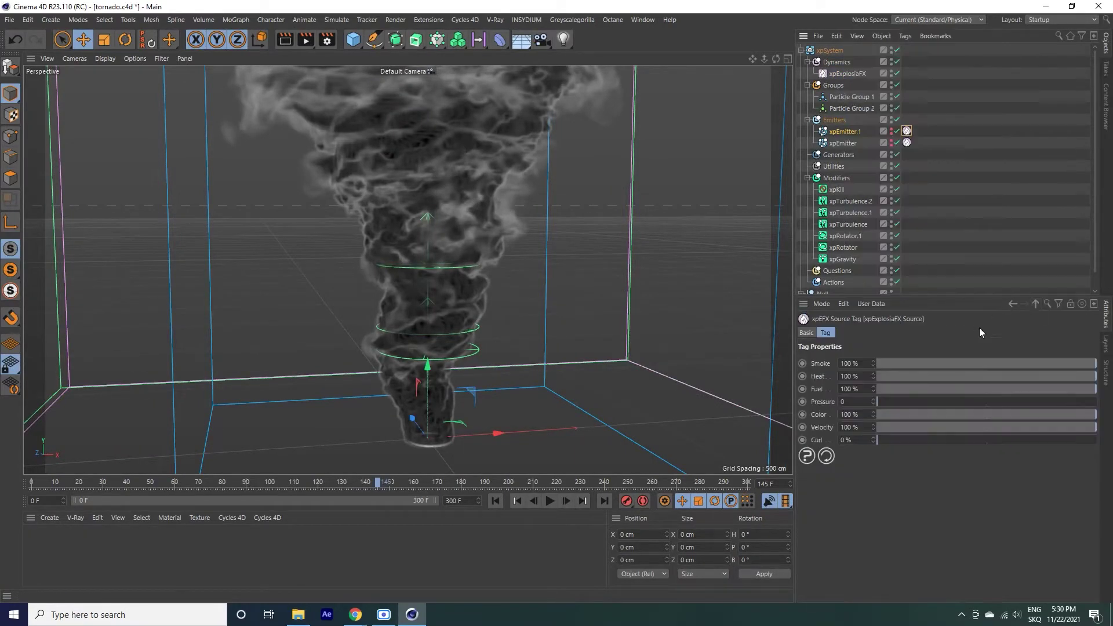
mouse_move(907, 377)
mouse_down()
mouse_move(877, 377)
mouse_move(870, 415)
mouse_move(786, 428)
mouse_up()
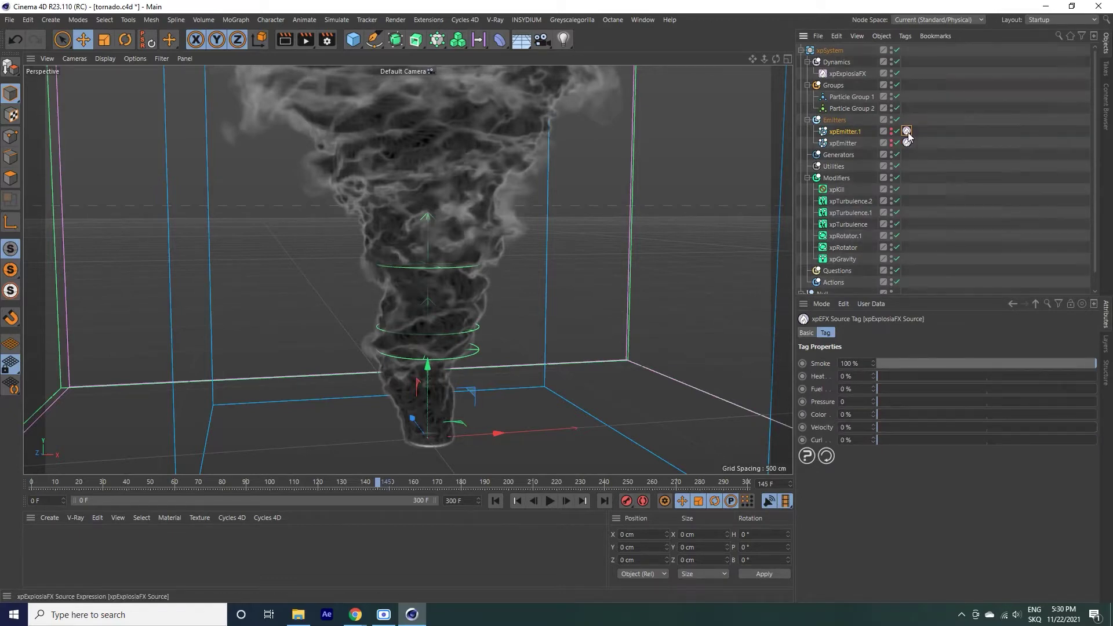
click(846, 132)
click(936, 355)
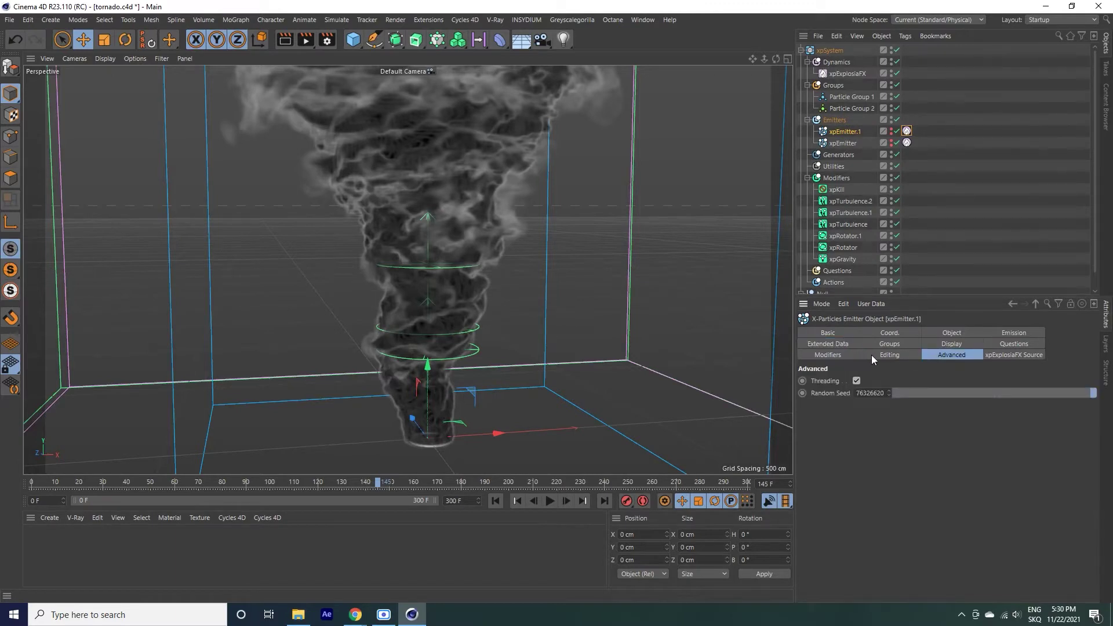
- Set xpEmitter.1's particle Smoke and Variation to 0.3, then replay to frame 90
click(843, 346)
click(864, 383)
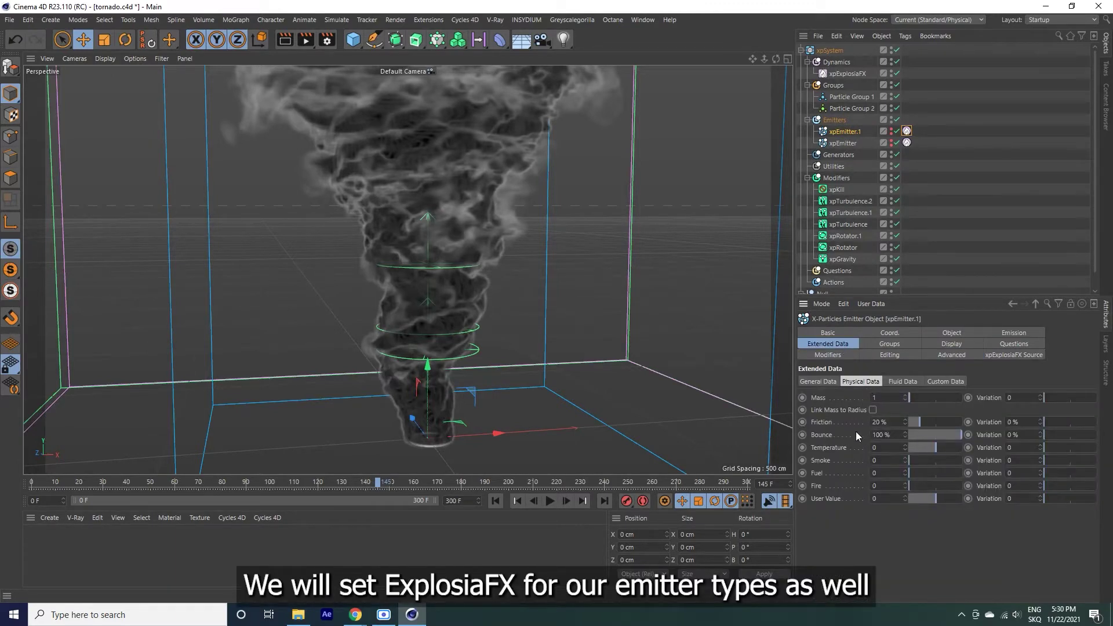
click(890, 461)
text(.3)
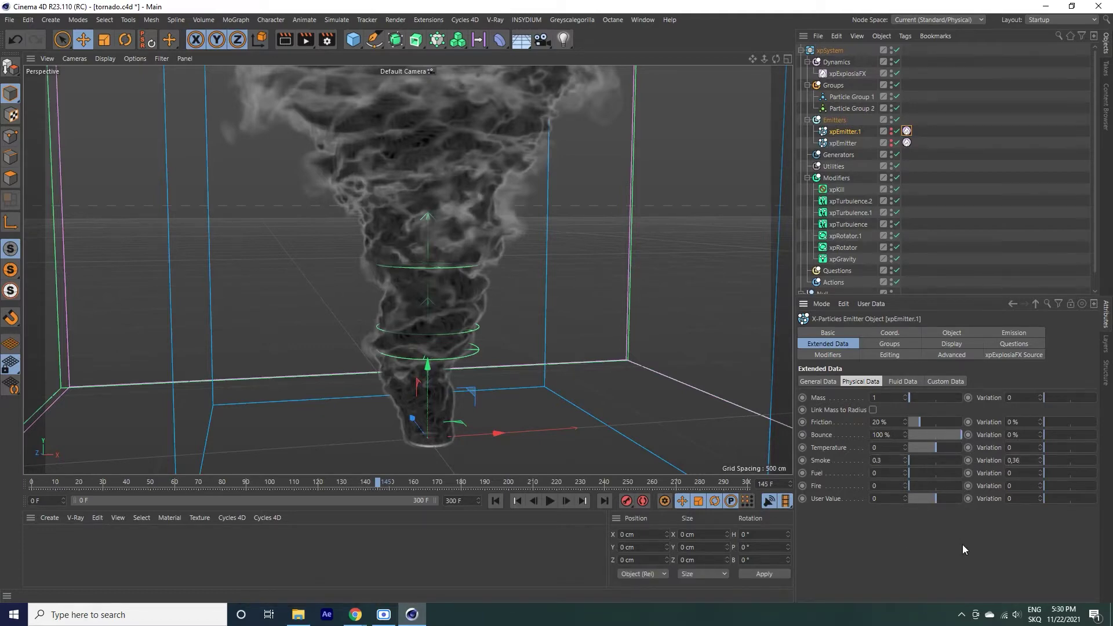
key(BackSpace)
key(Return)
click(496, 501)
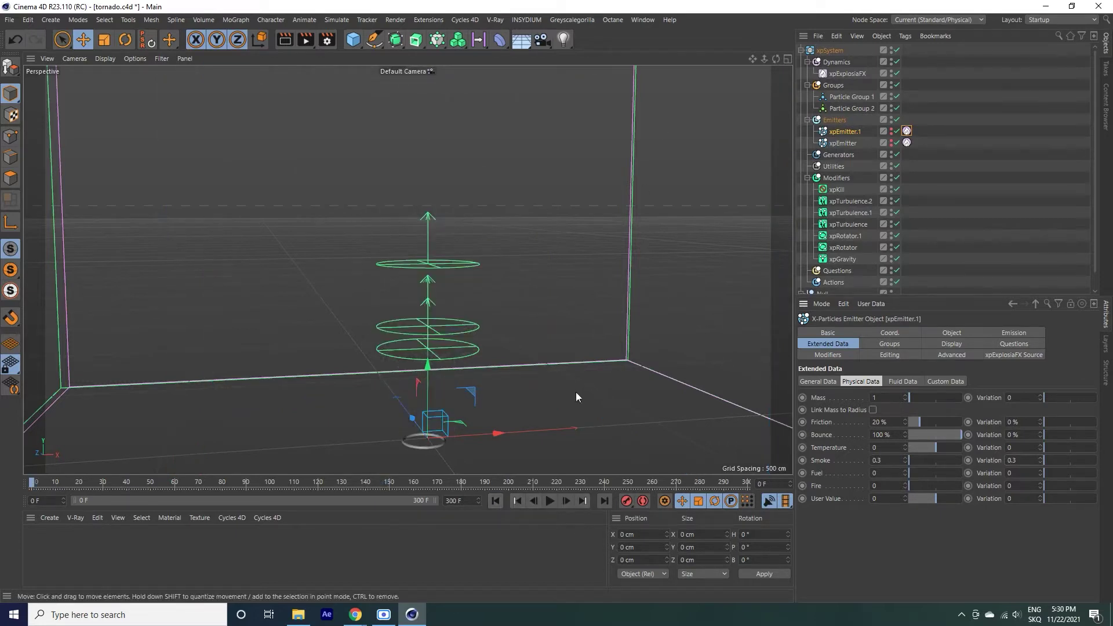
click(550, 501)
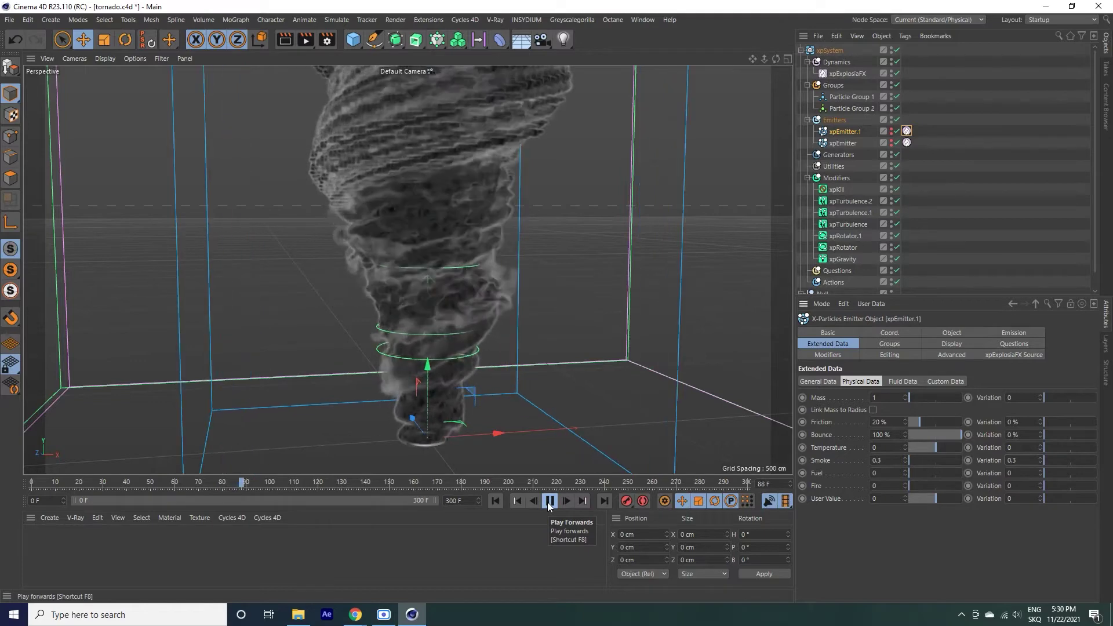
click(549, 502)
- Lower xpEmitter.1's Birthrate and Variation to 413 and replay from frame 0
drag(764, 58, 558, 300)
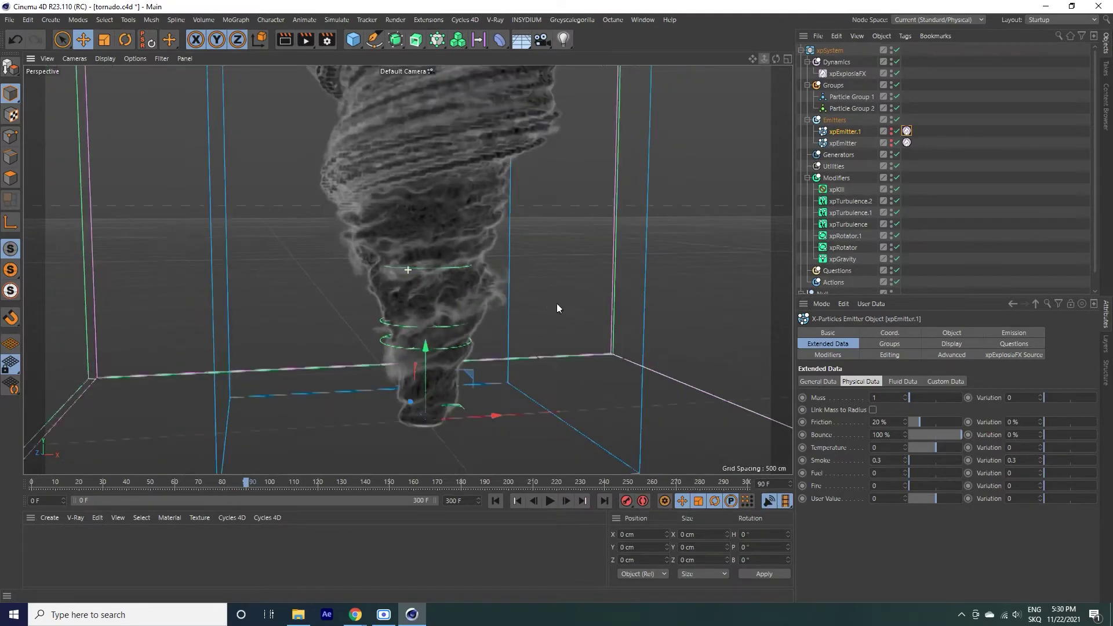
scroll(558, 299, up, 3)
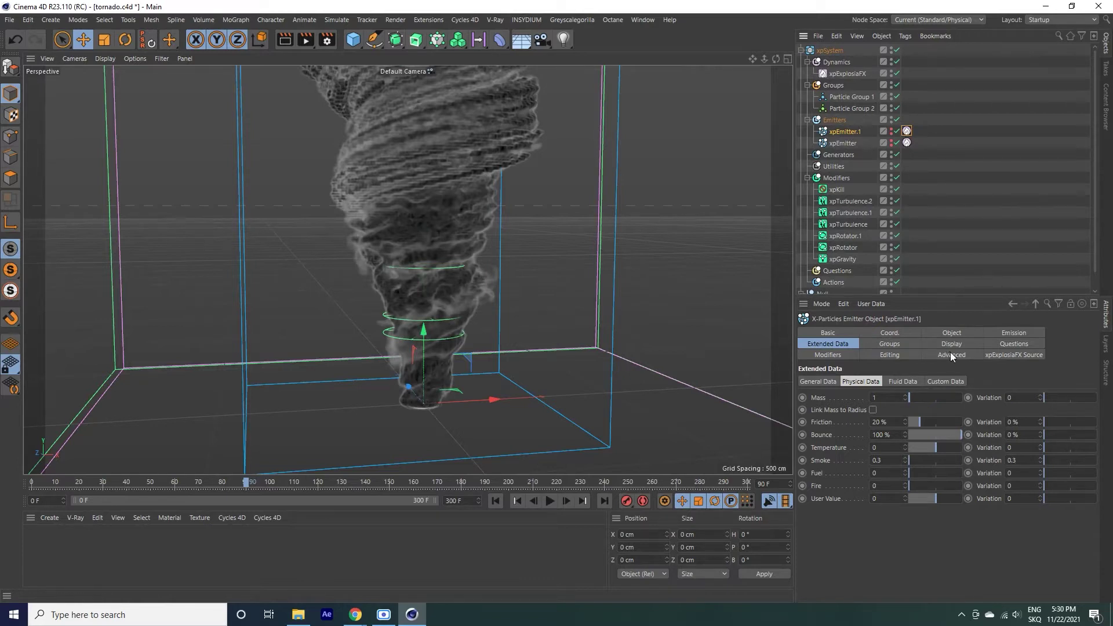
click(1018, 334)
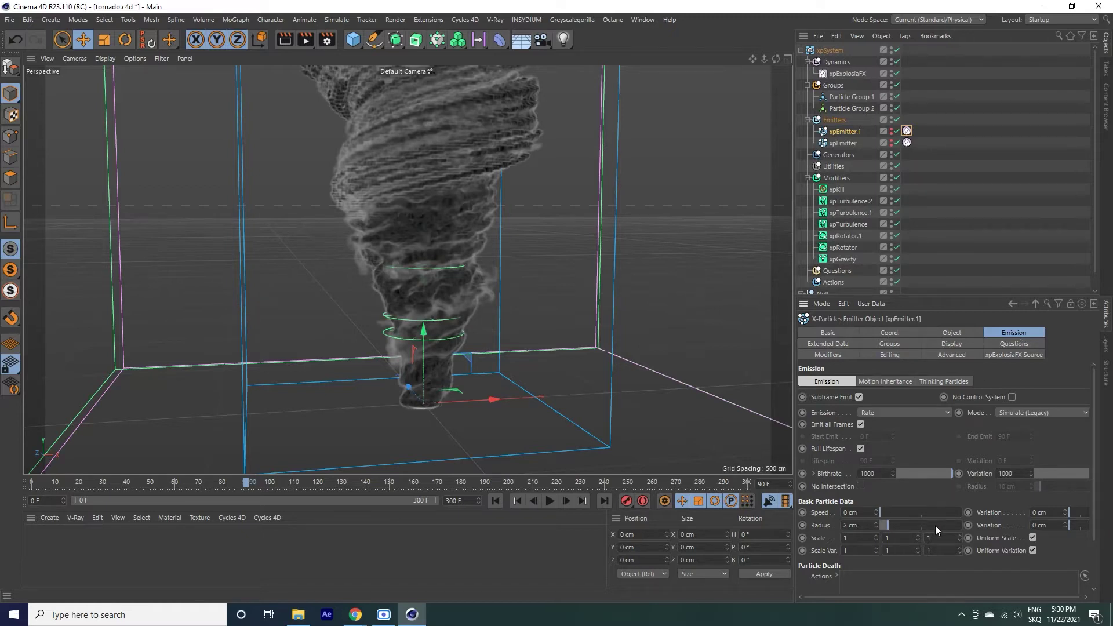
click(920, 474)
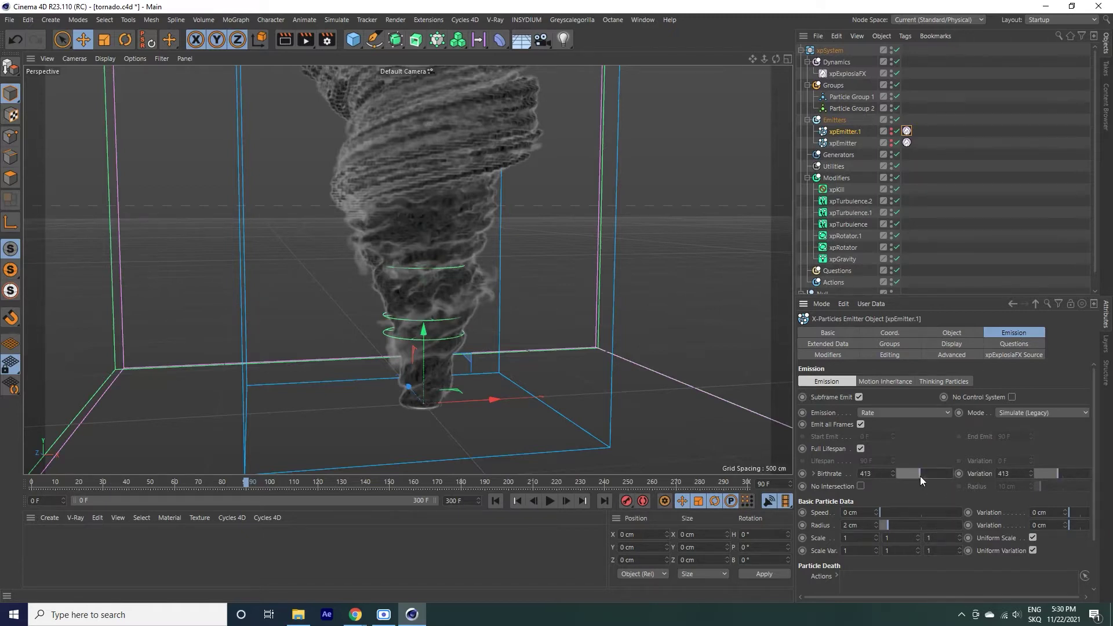
click(495, 502)
click(549, 502)
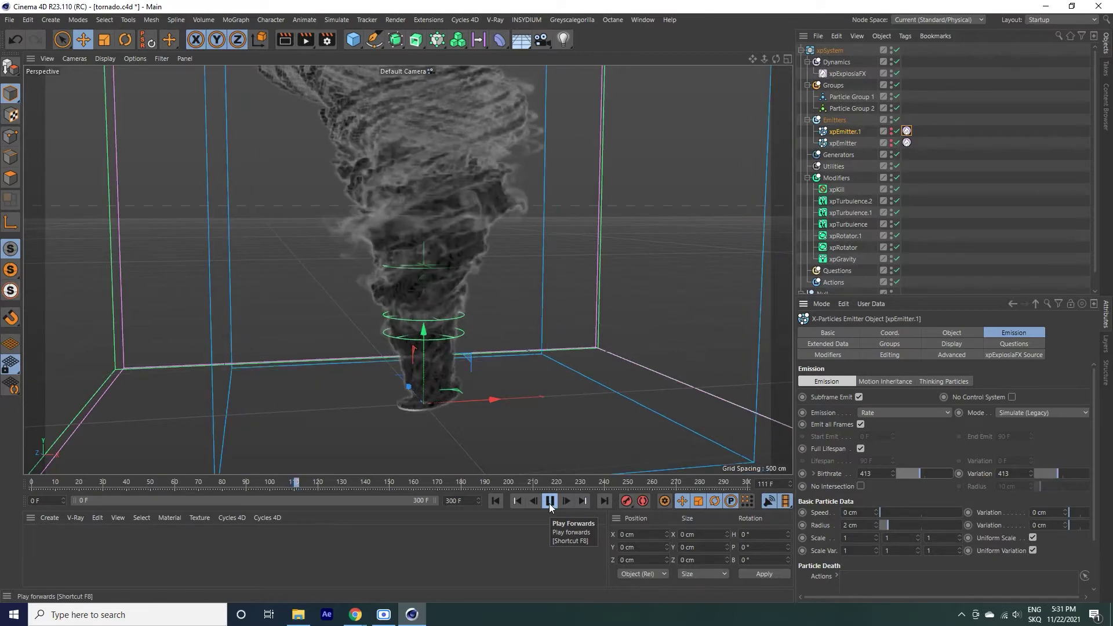
- Stop playback at frame 113 and pull the view back to see the whole tornado
click(549, 503)
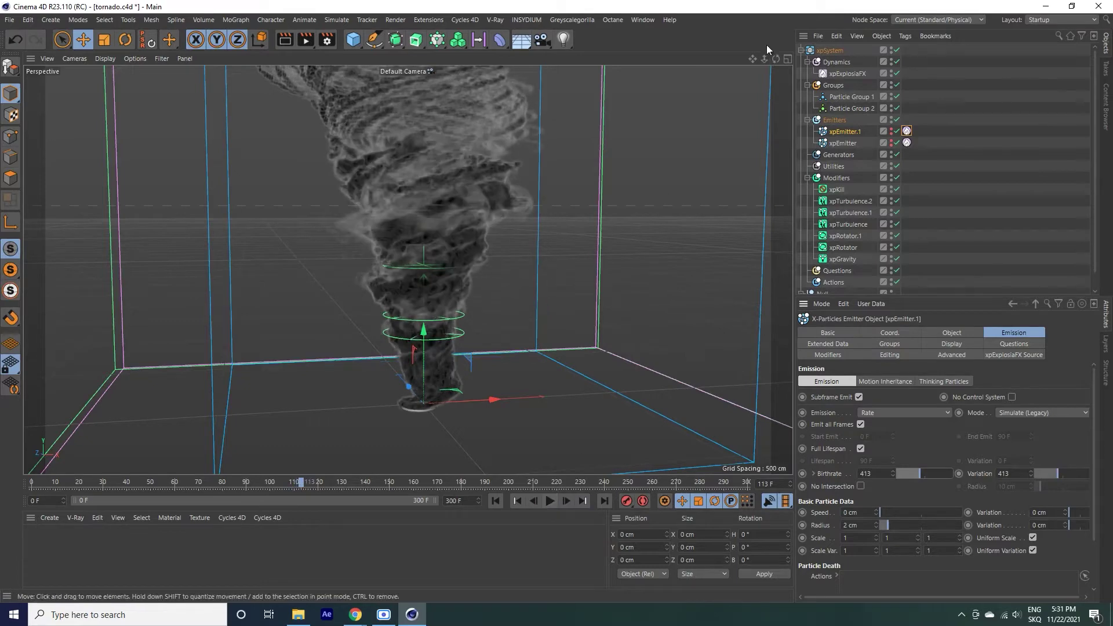
drag(768, 57, 557, 301)
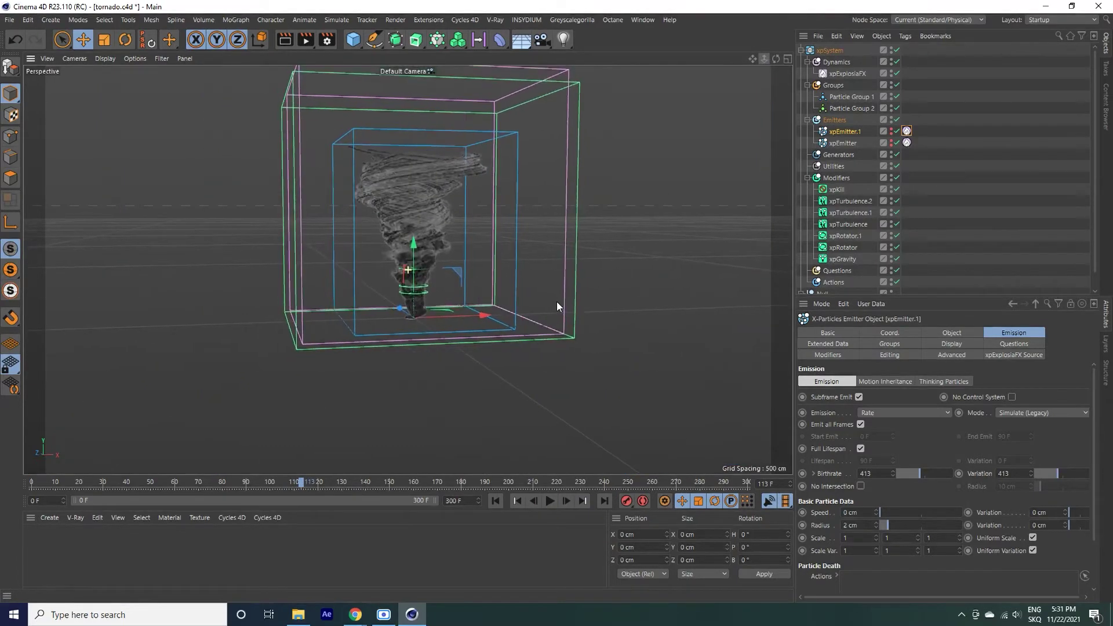
drag(557, 301, 557, 301)
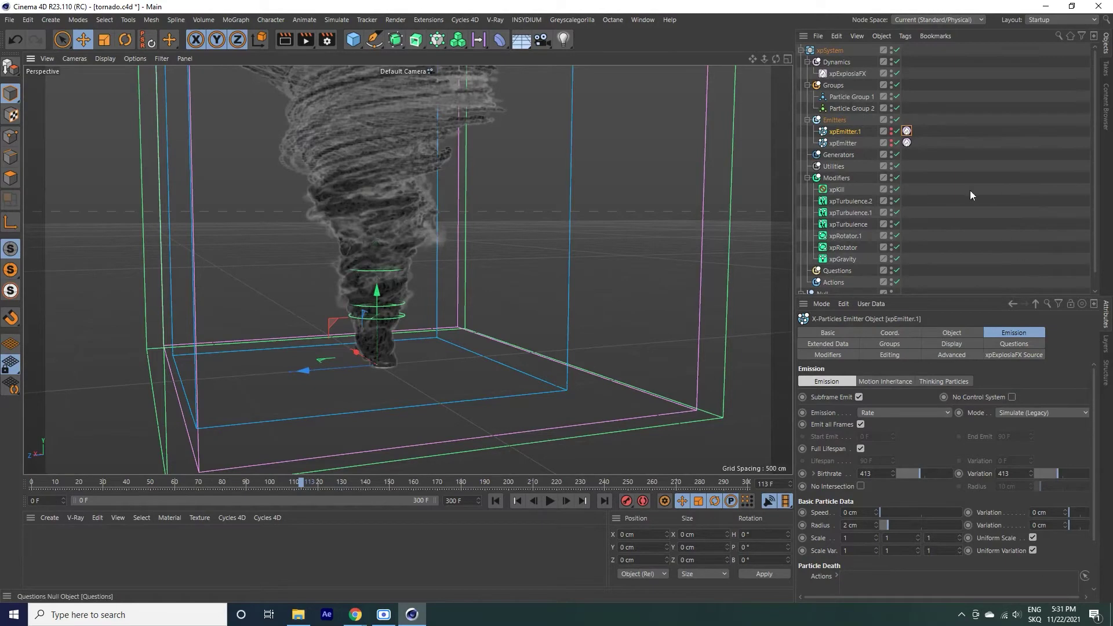
- Compare both emitters' source and smoke settings, then view xpTurbulence's Curl properties
click(907, 131)
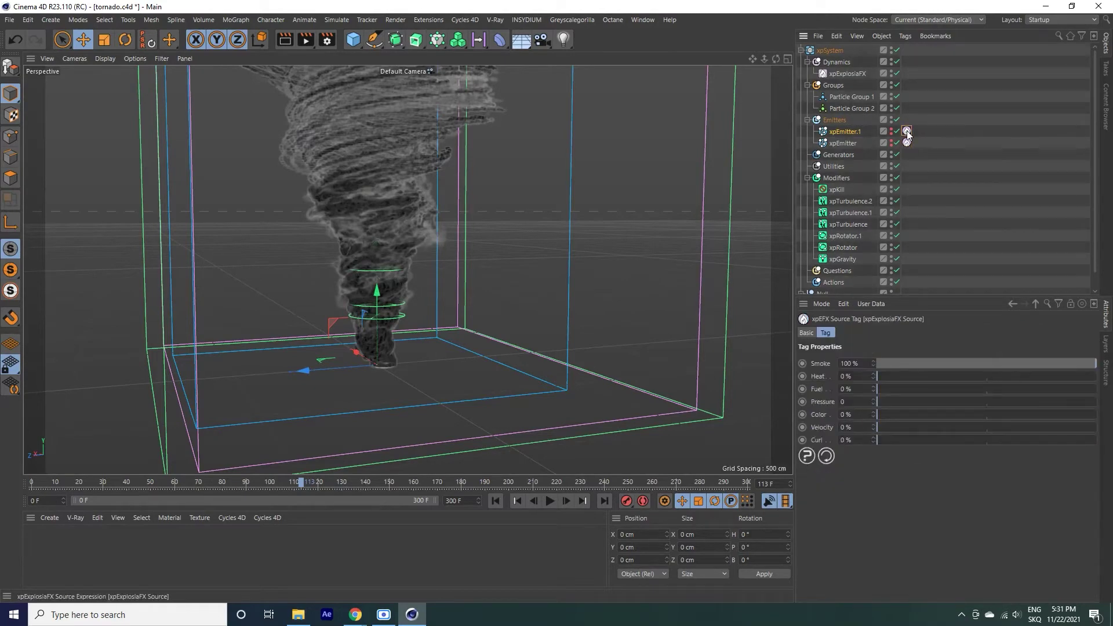
click(845, 132)
click(844, 343)
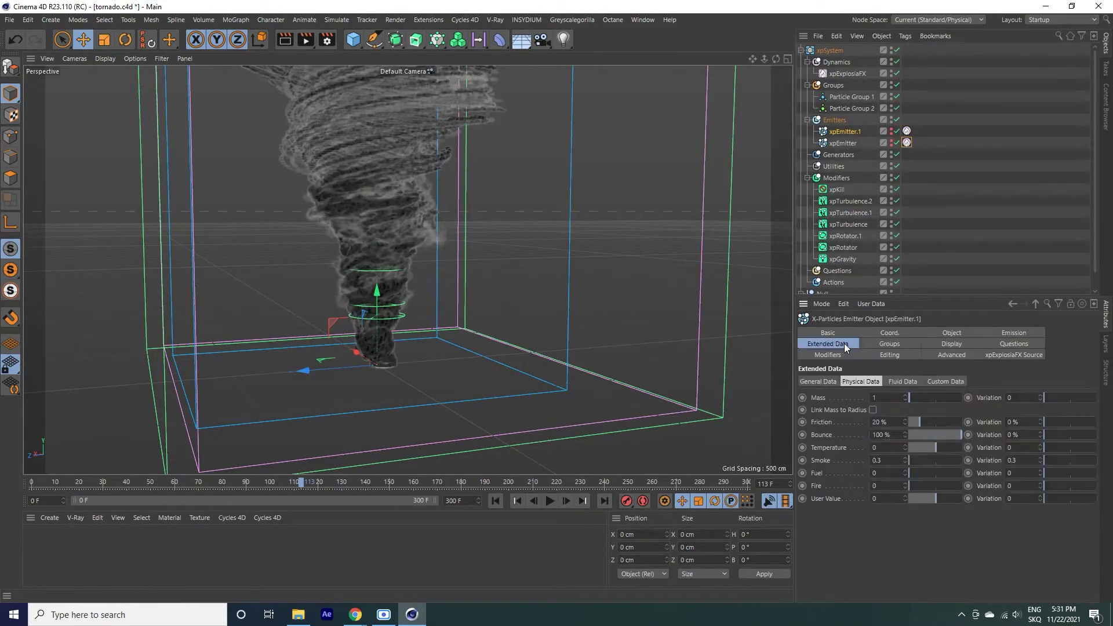
click(845, 144)
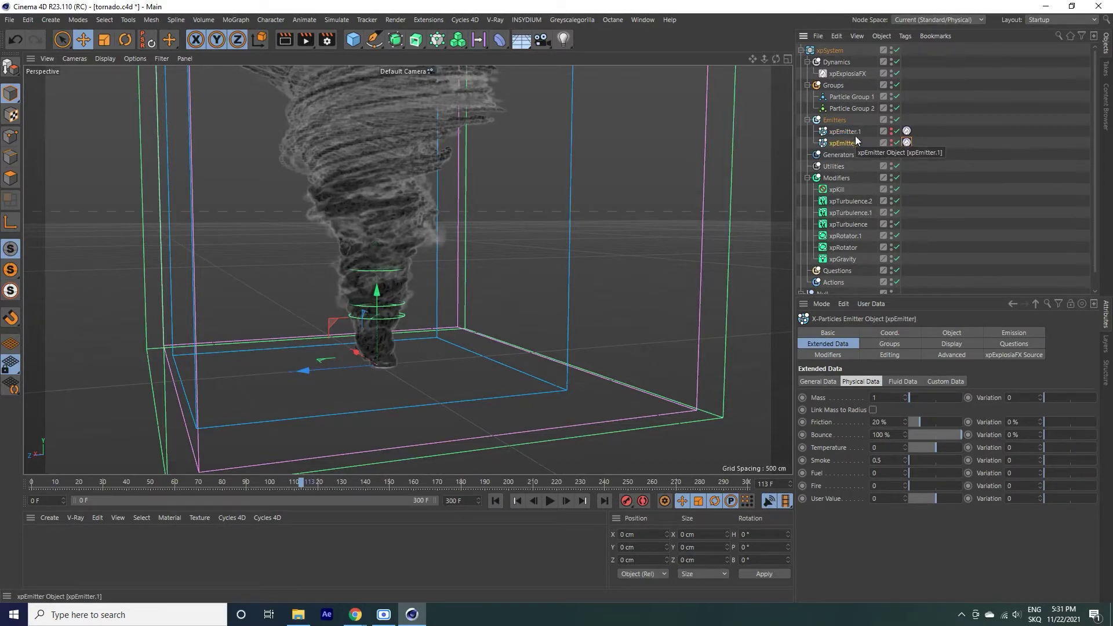
click(862, 224)
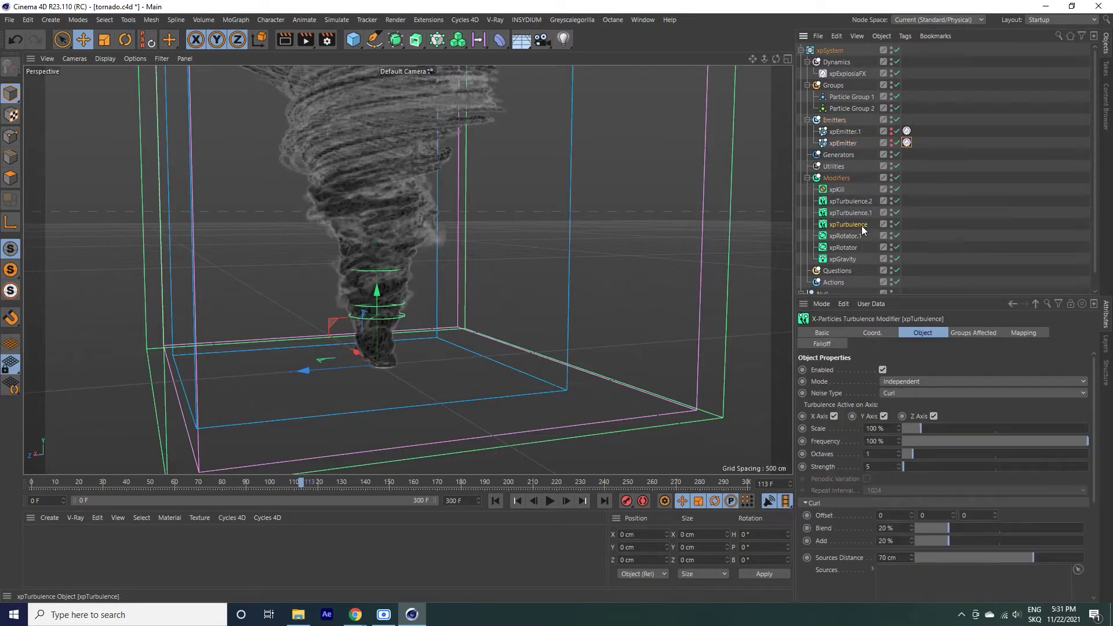
- Drag Particle Group 2 into xpTurbulence's Groups list and replay from frame 0
click(987, 334)
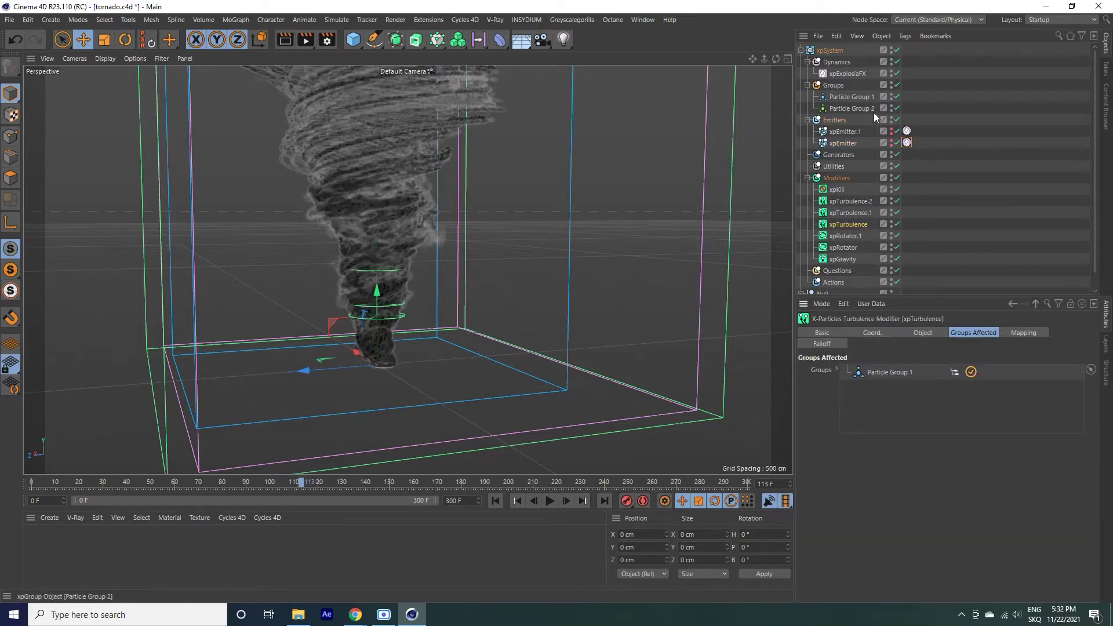
drag(864, 108, 925, 387)
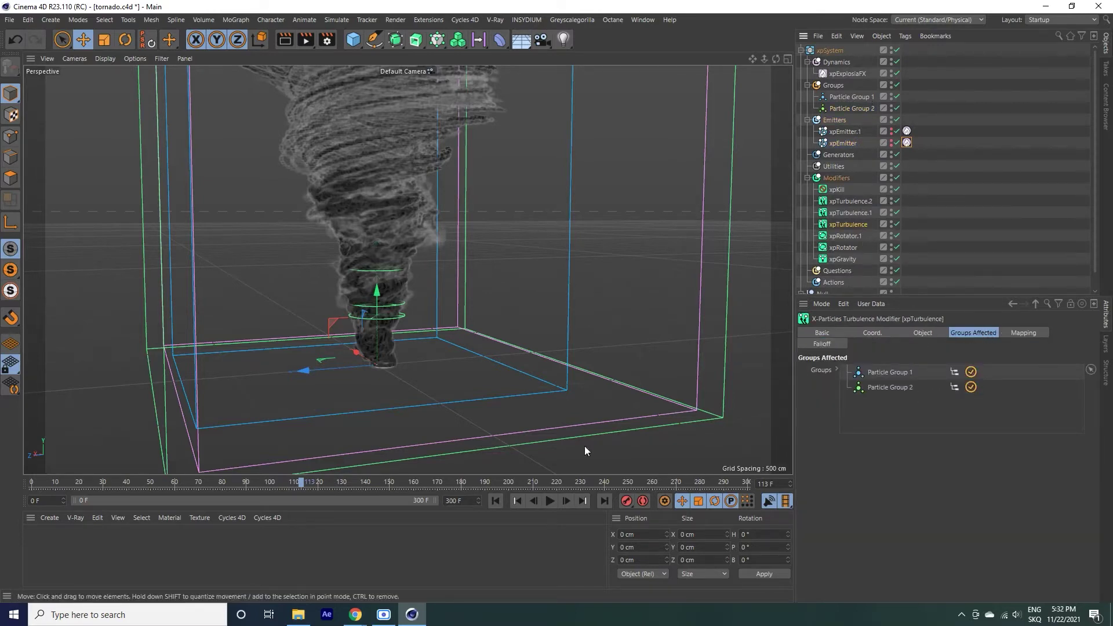
click(496, 501)
click(550, 502)
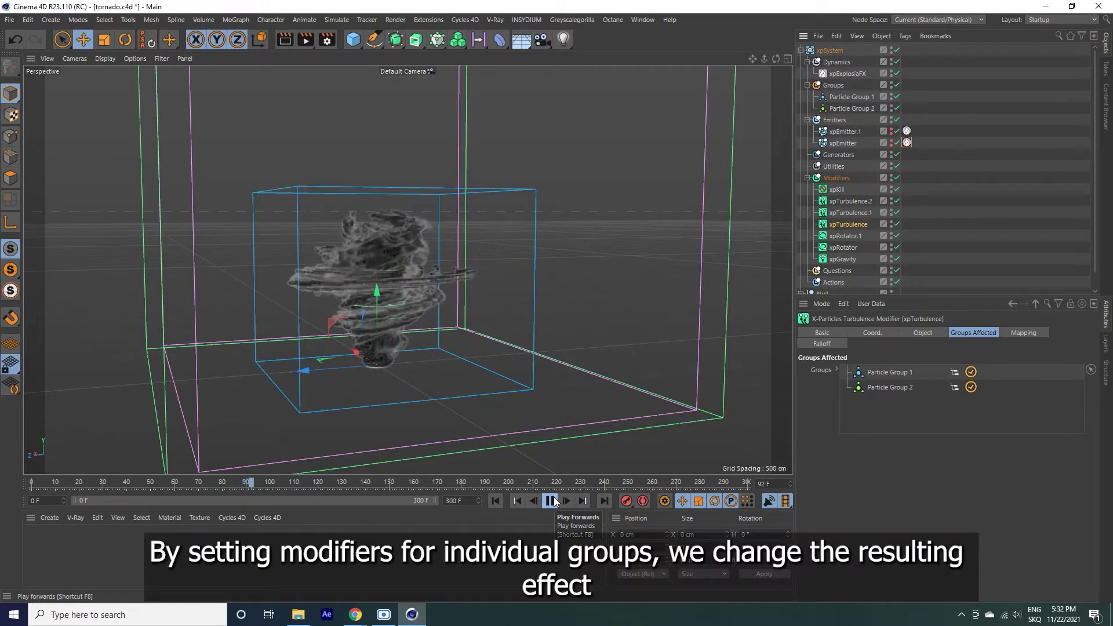
- Stop, rewind to frame 0, and delete Particle Group 2 from xpTurbulence's affected groups
click(551, 501)
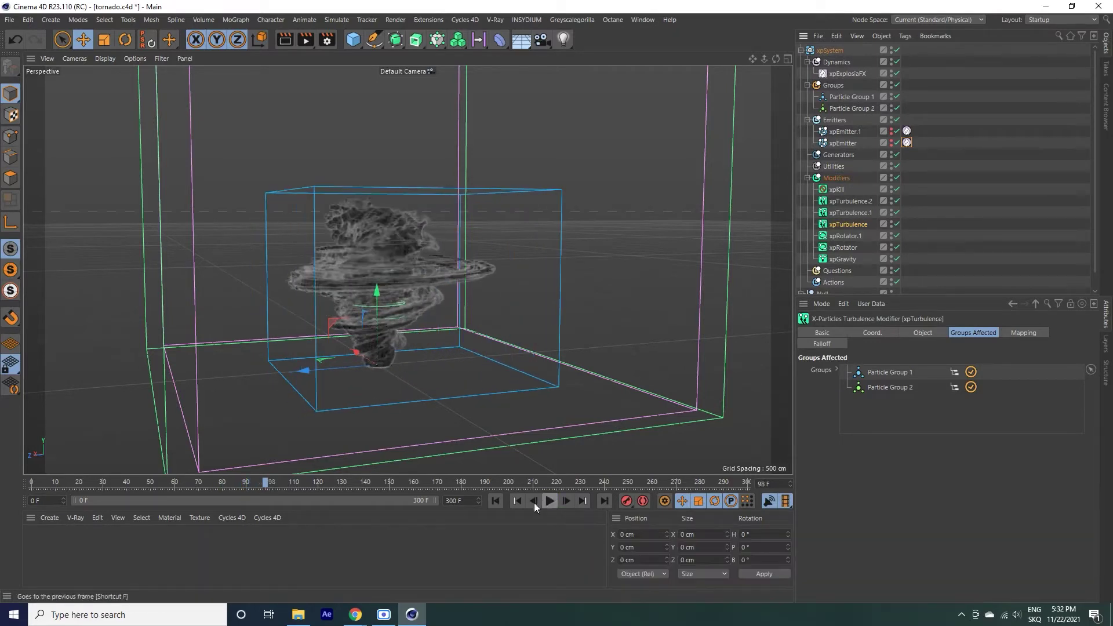
click(494, 501)
click(886, 387)
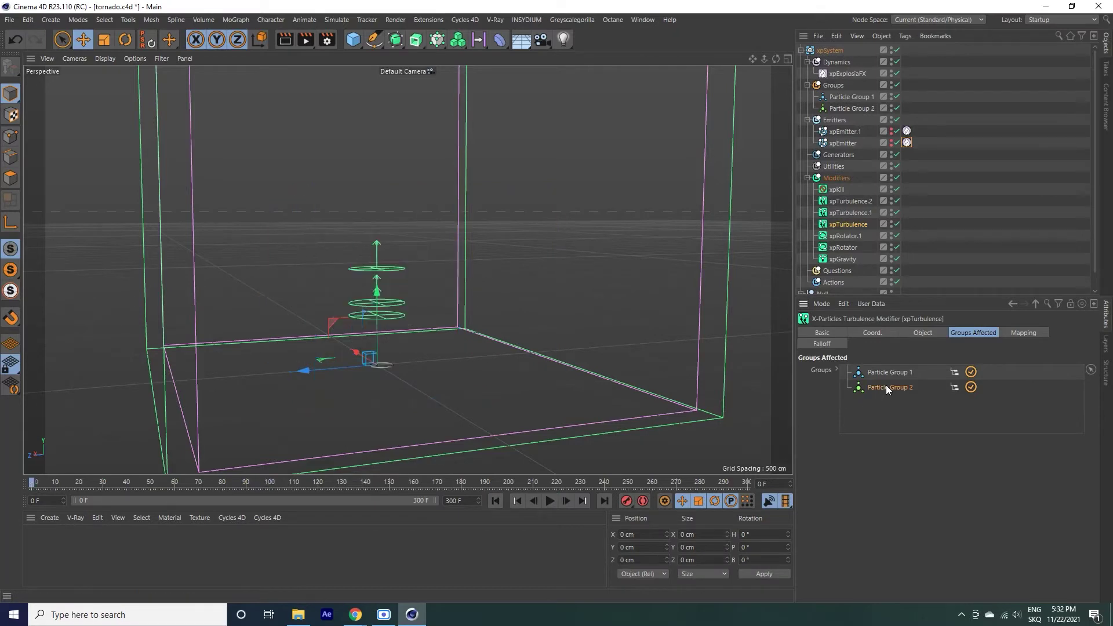
key(Delete)
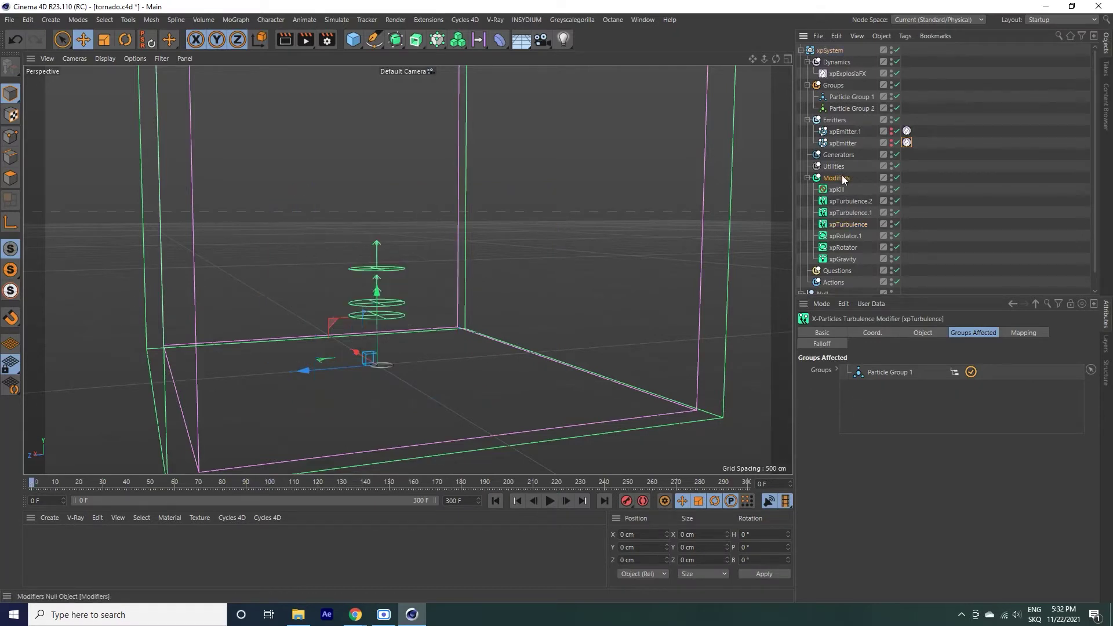
- Add an xpTurbulence modifier with Wavy Turbulence noise and Strength 100
click(839, 177)
click(1077, 398)
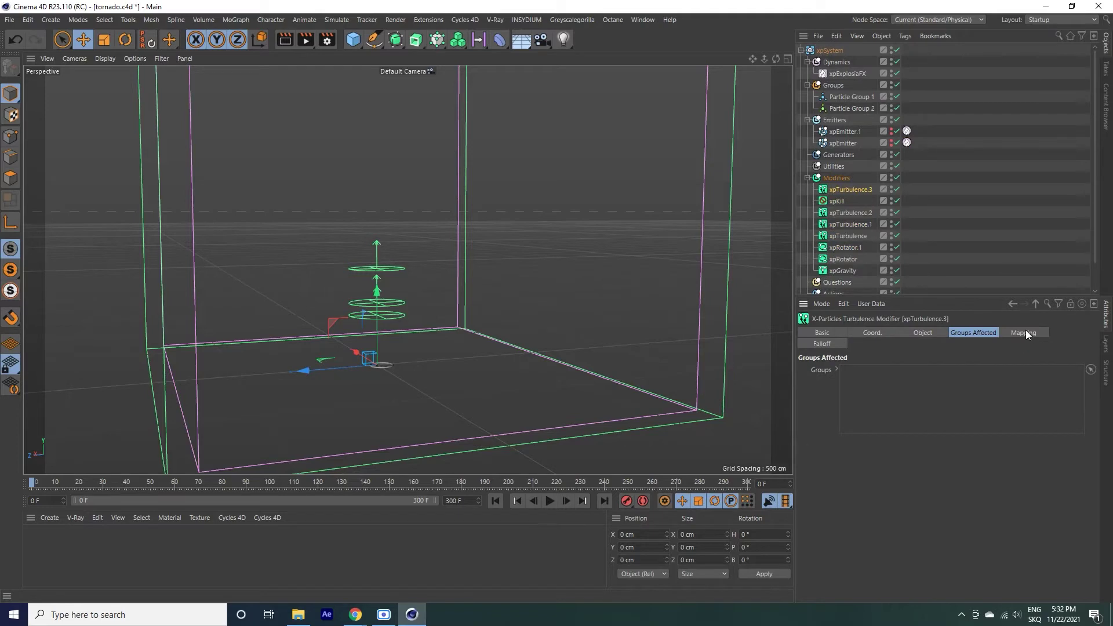
click(922, 332)
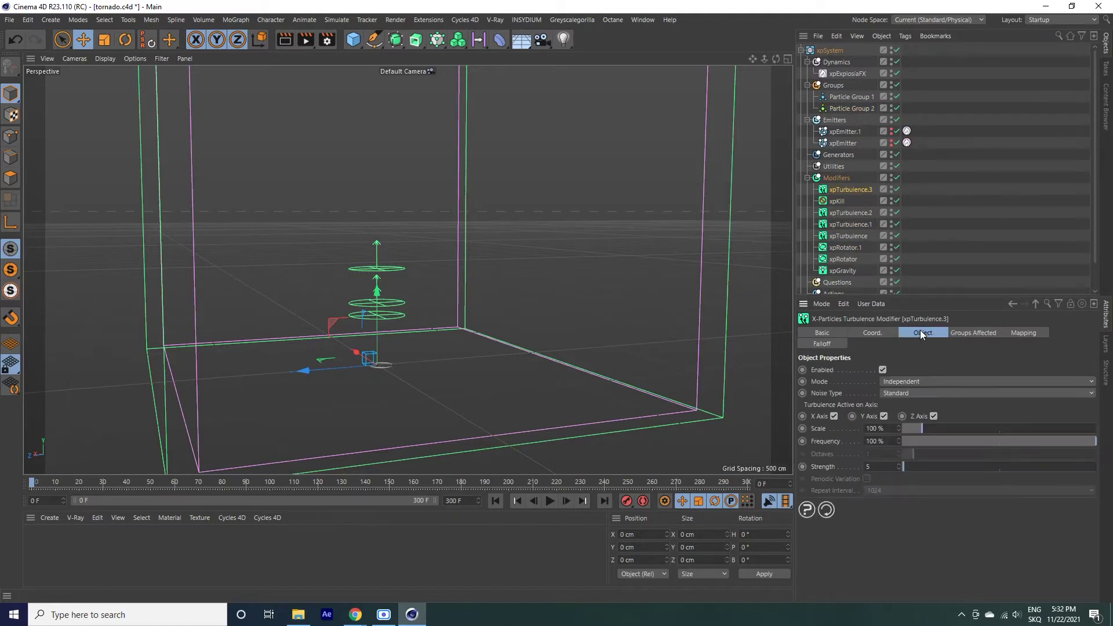
click(896, 393)
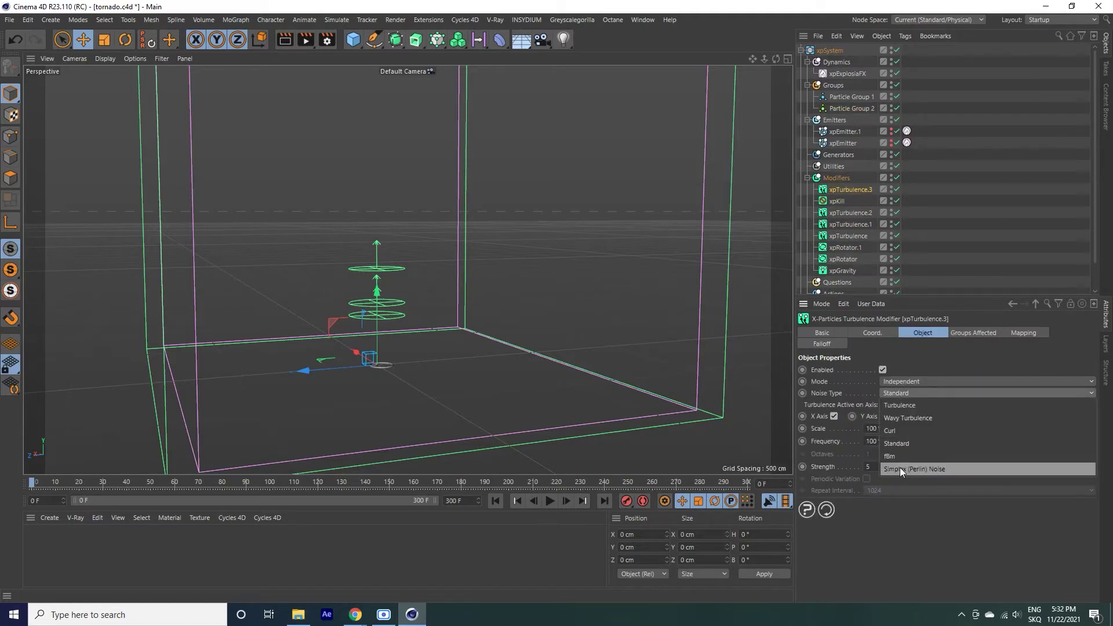
click(901, 418)
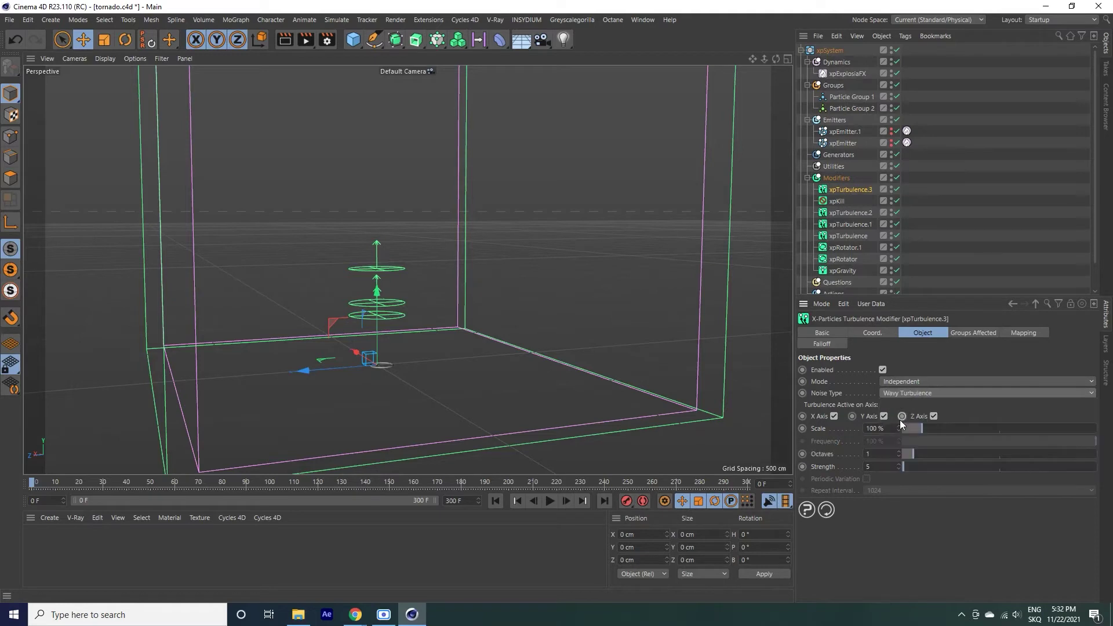
double_click(873, 467)
text(10)
key(Return)
text(0)
key(Return)
- Play to frame 87, show xpEmitter's particles, disable xpExplosiaFX, and replay particles only
click(550, 501)
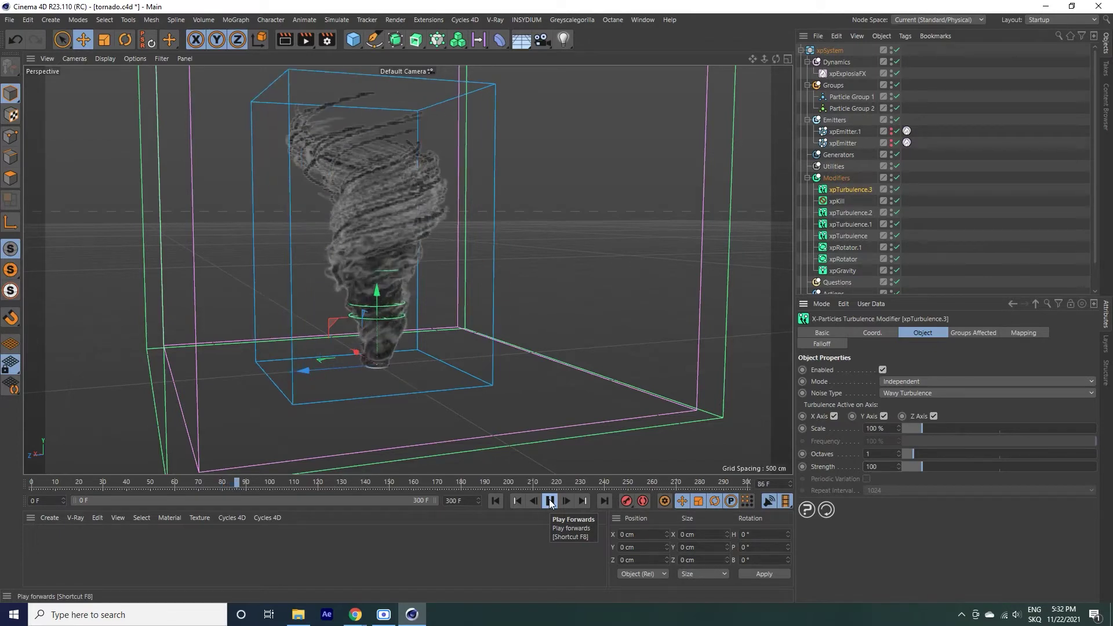
click(550, 503)
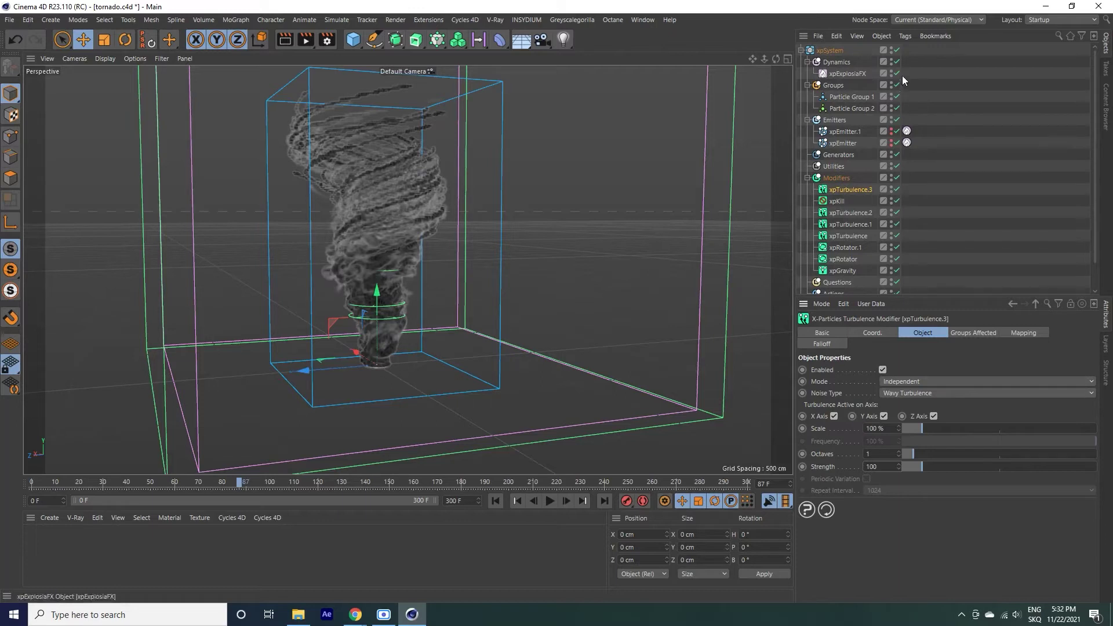
click(892, 143)
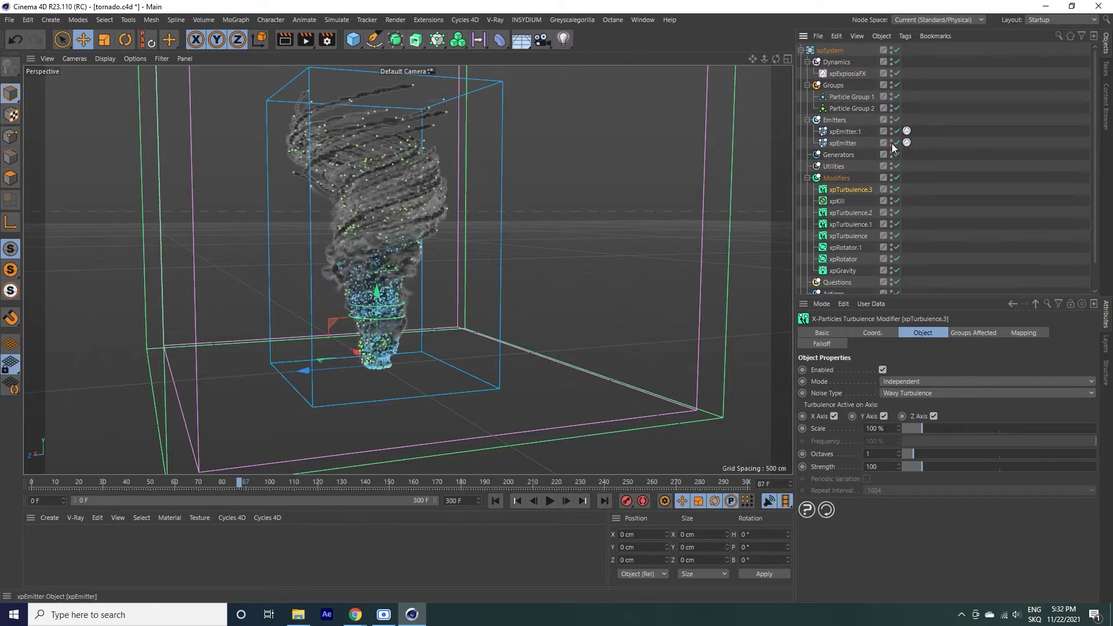
click(896, 73)
click(497, 501)
click(550, 501)
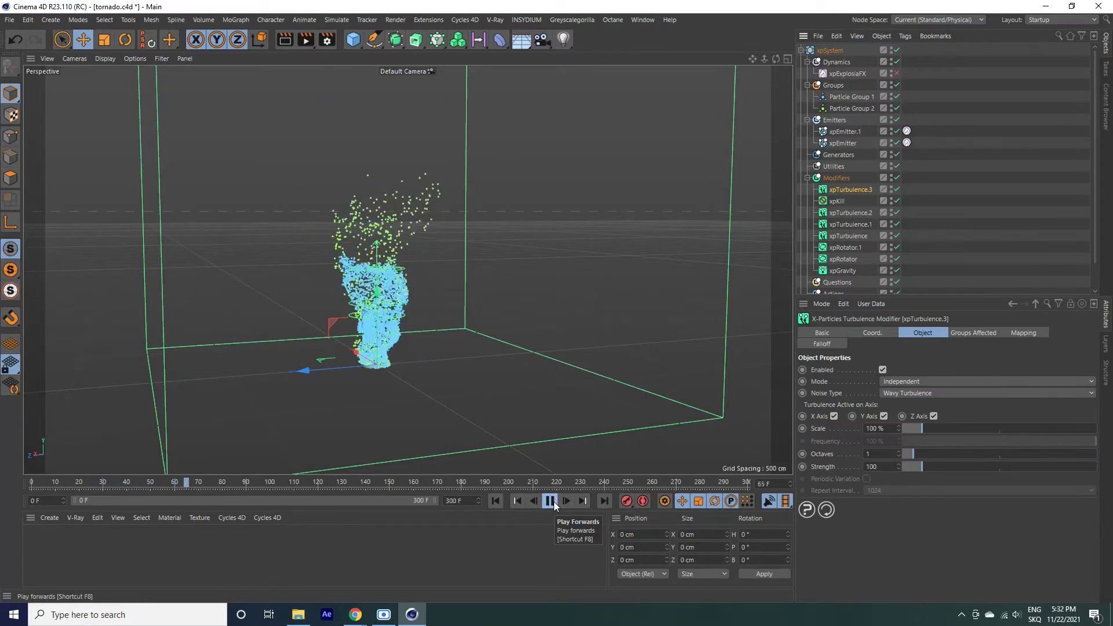
- Set xpEmitter.1's Emission Birthrate to 2000
click(550, 501)
click(862, 108)
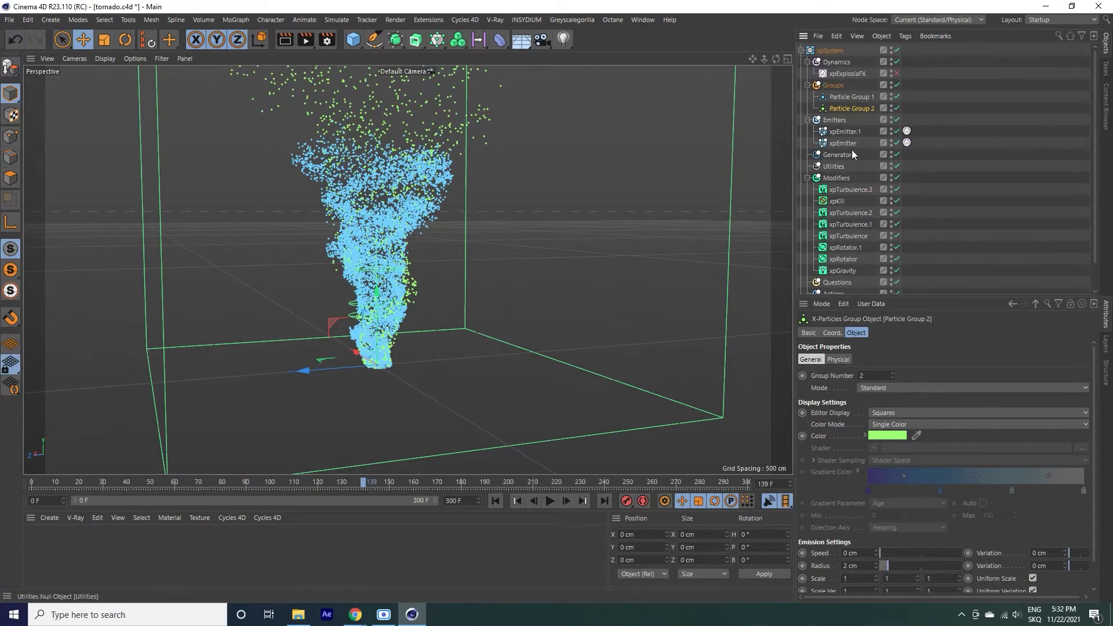
click(845, 132)
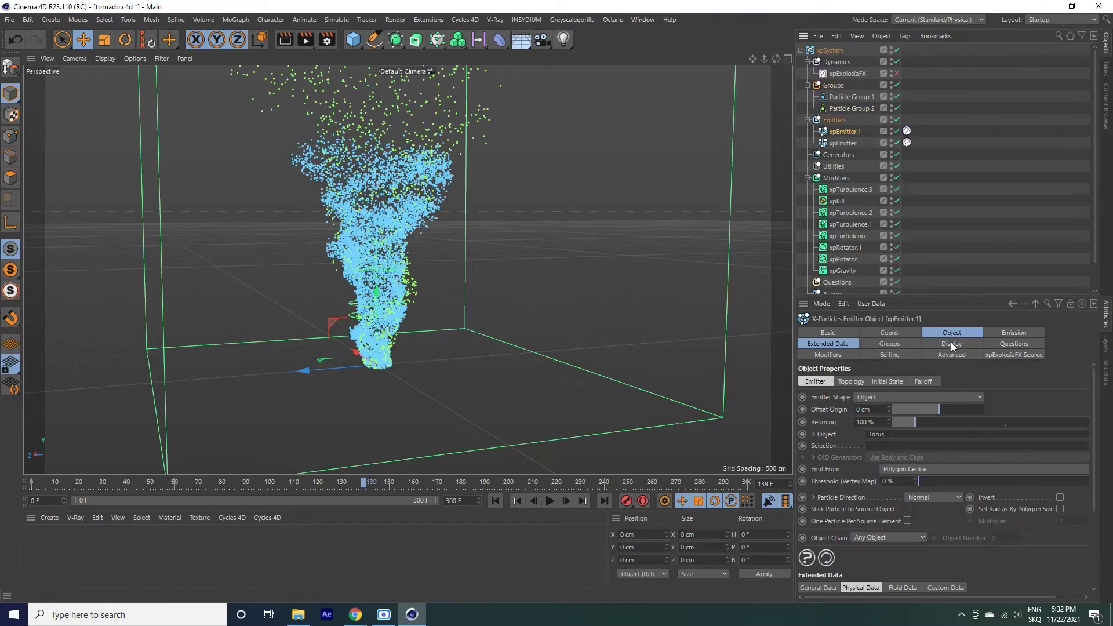
click(1010, 334)
click(868, 473)
text(200)
- Replay to frame 143, return to frame 0, hide xpEmitter's particles, and play again
click(495, 501)
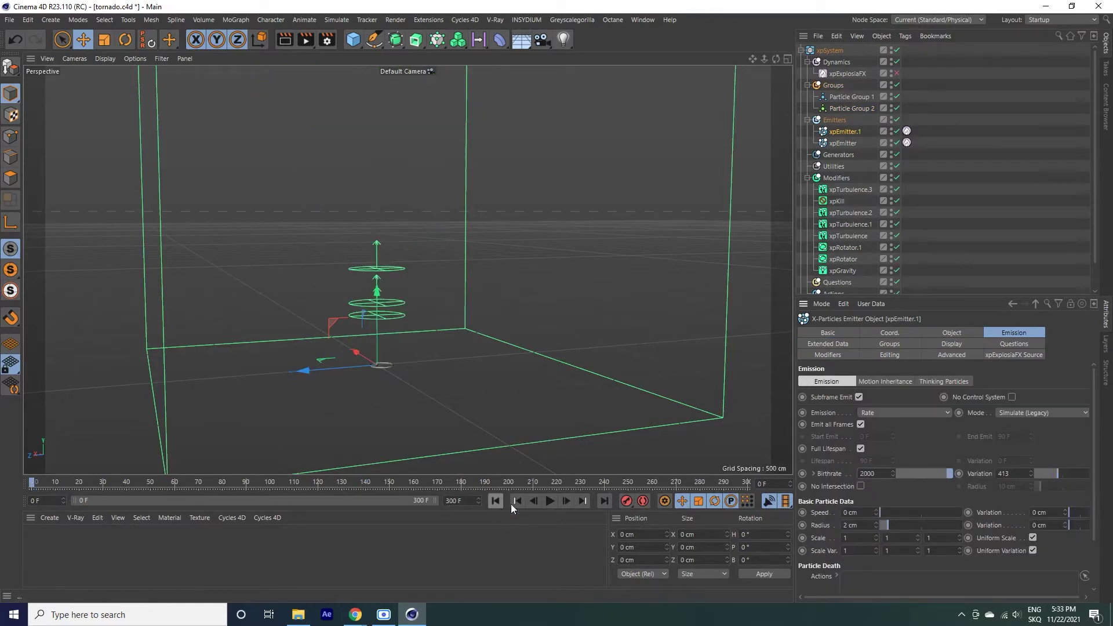
click(550, 501)
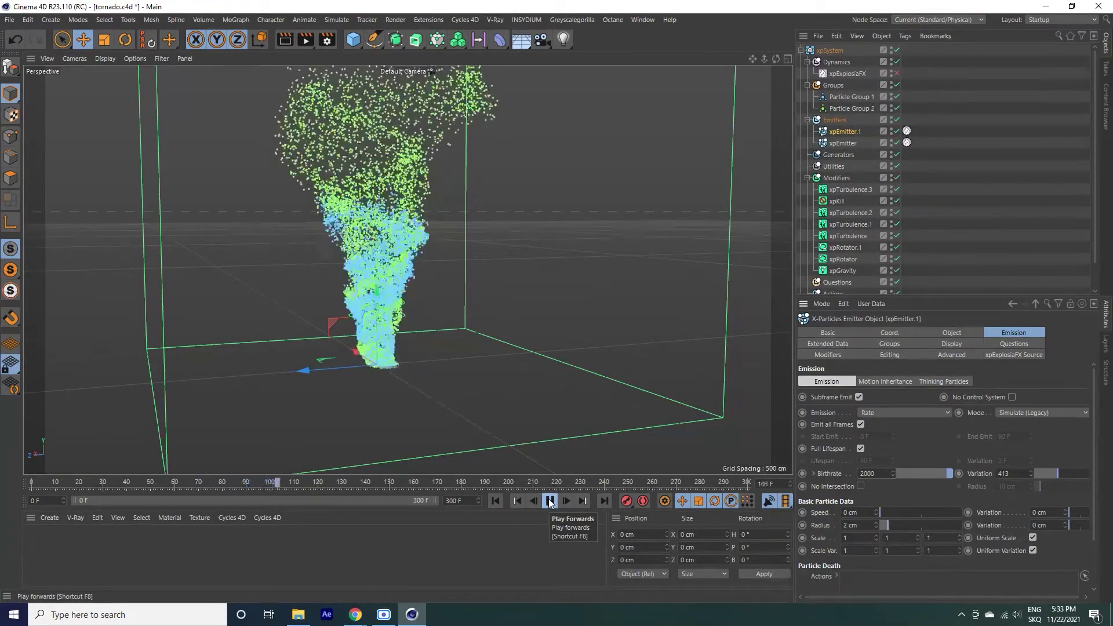
click(550, 502)
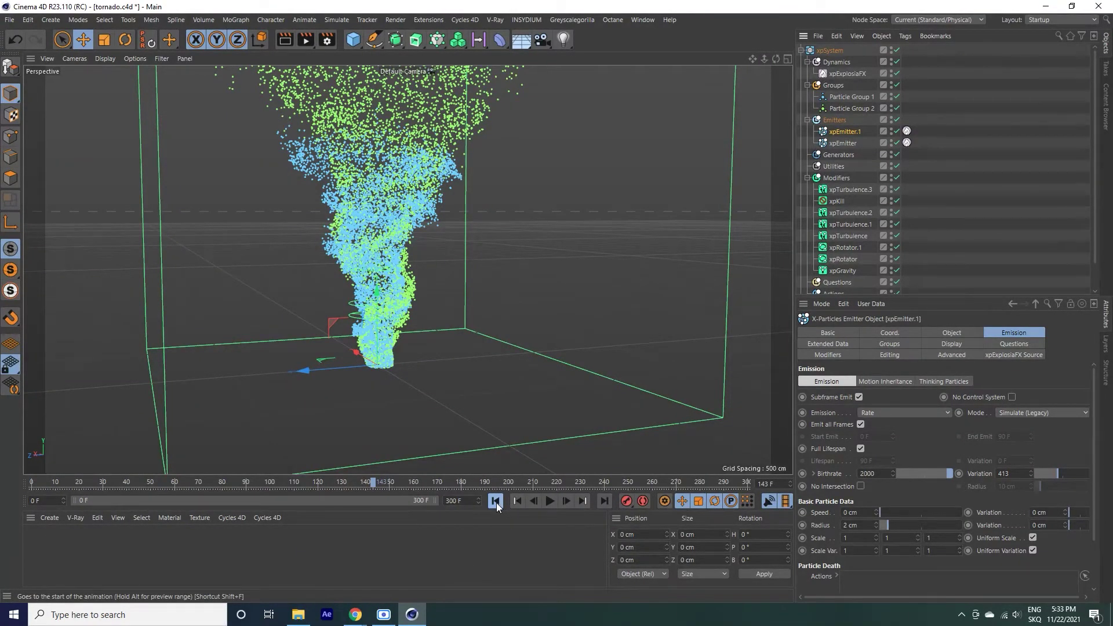
key(shift+f)
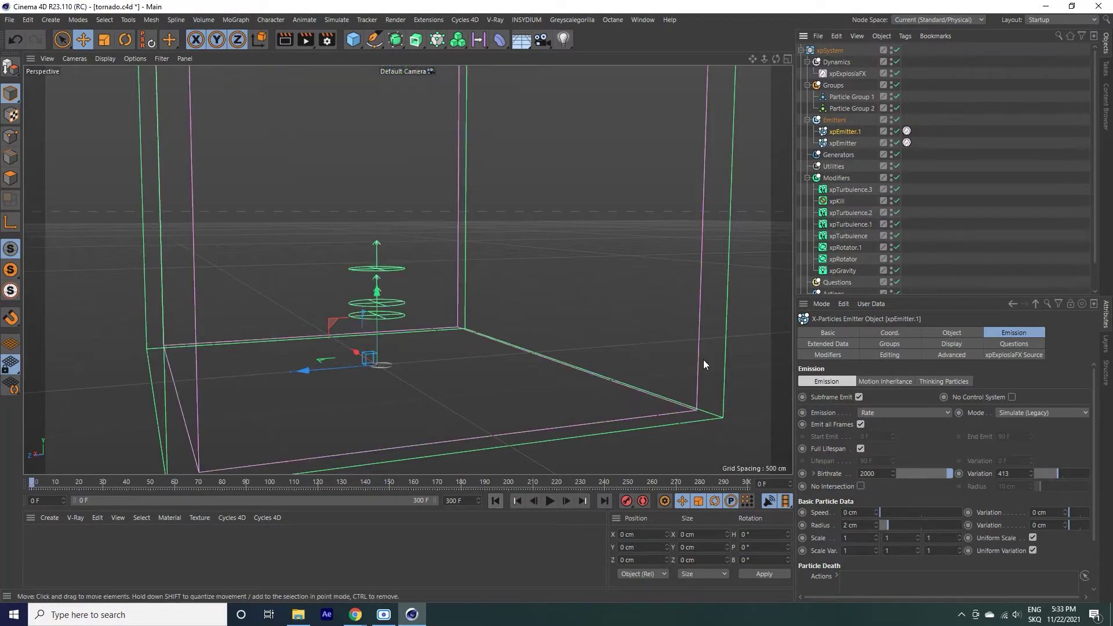
click(892, 140)
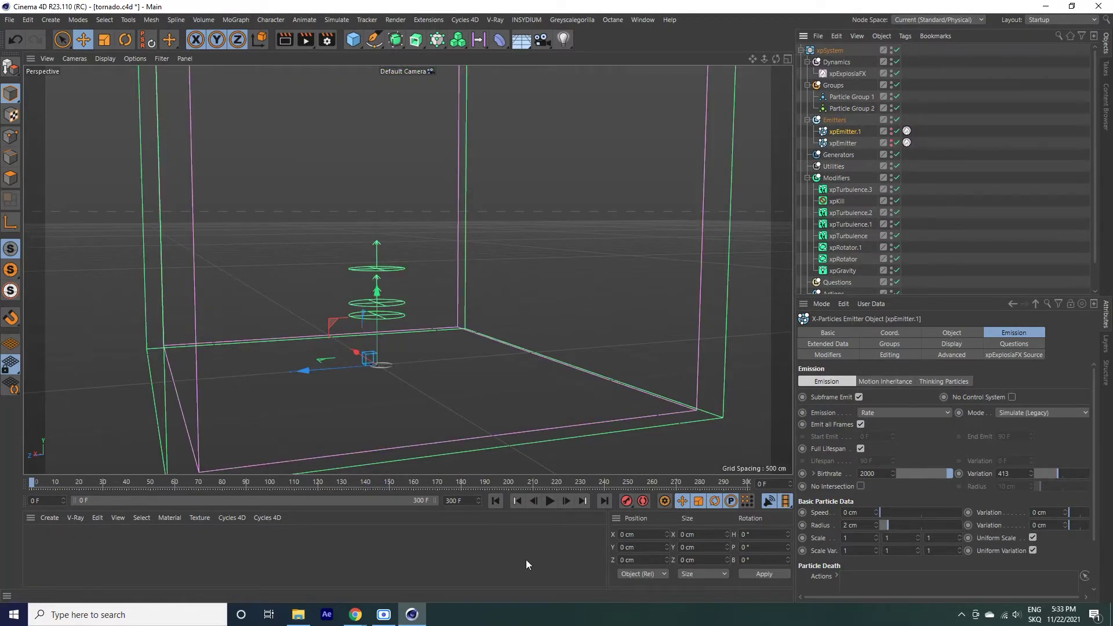
click(550, 501)
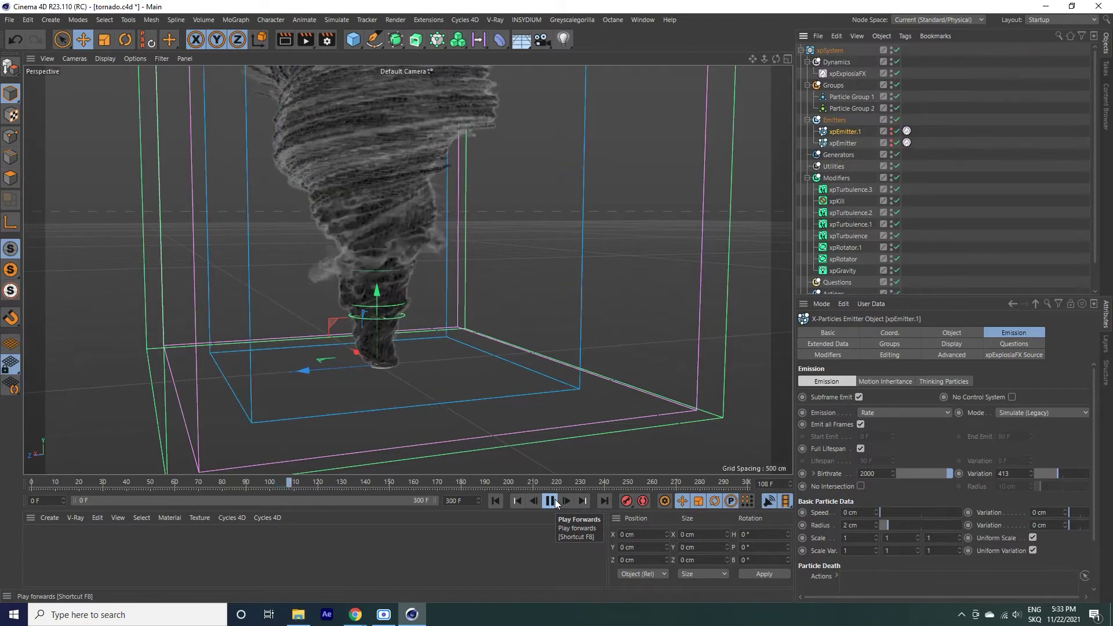
- Stop at frame 110, unhide xpEmitter and xpEmitter.1 particles, and disable xpExplosiaFX
click(555, 501)
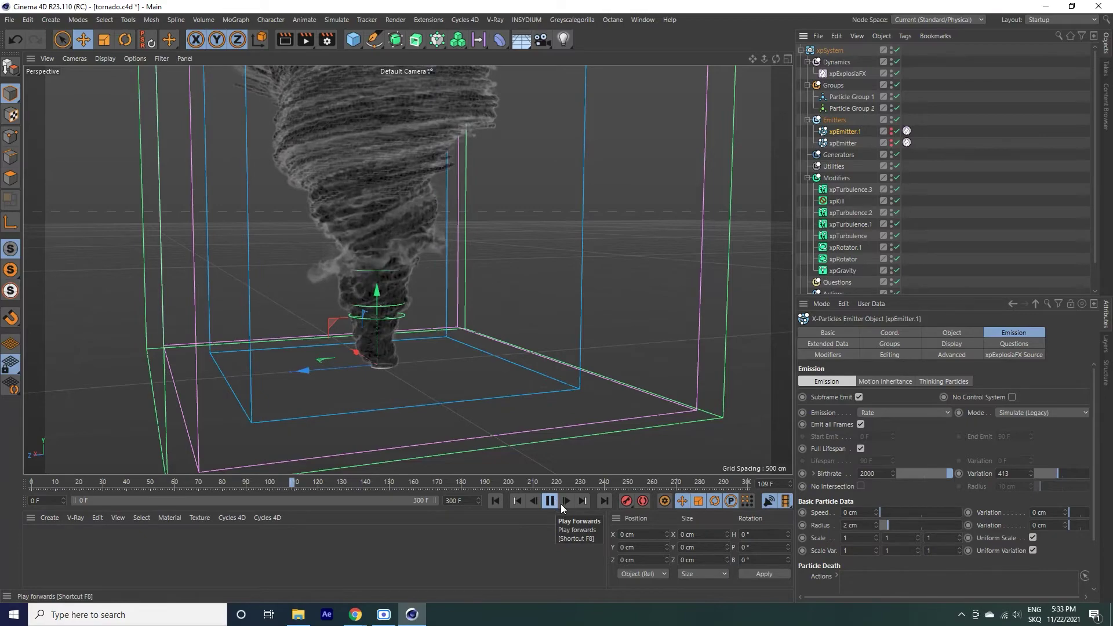
drag(776, 60, 560, 301)
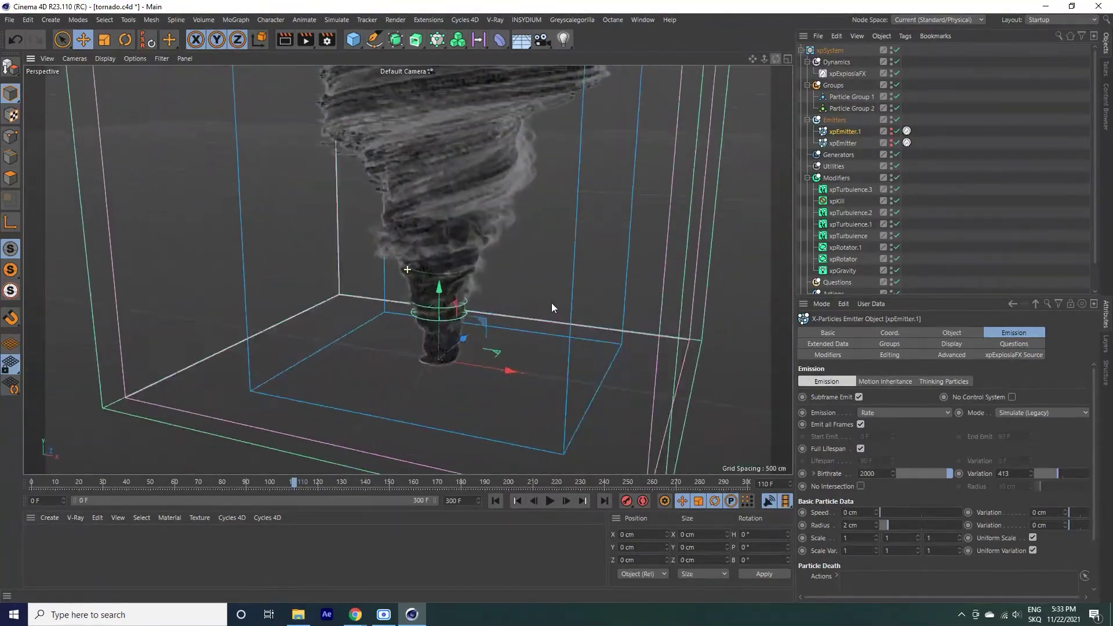
drag(560, 301, 557, 302)
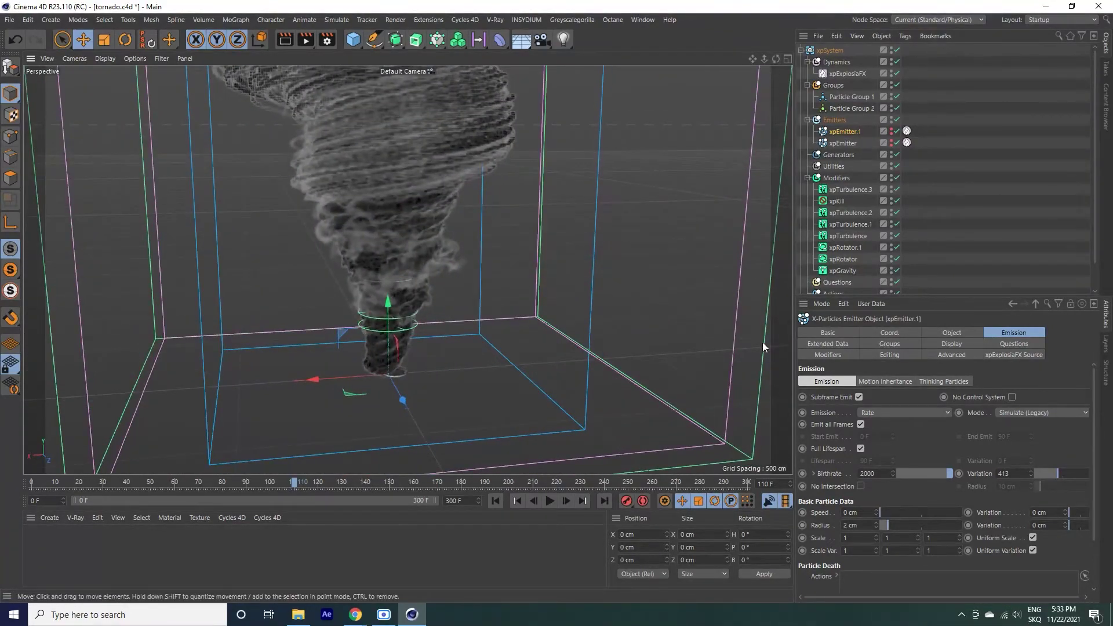
click(891, 129)
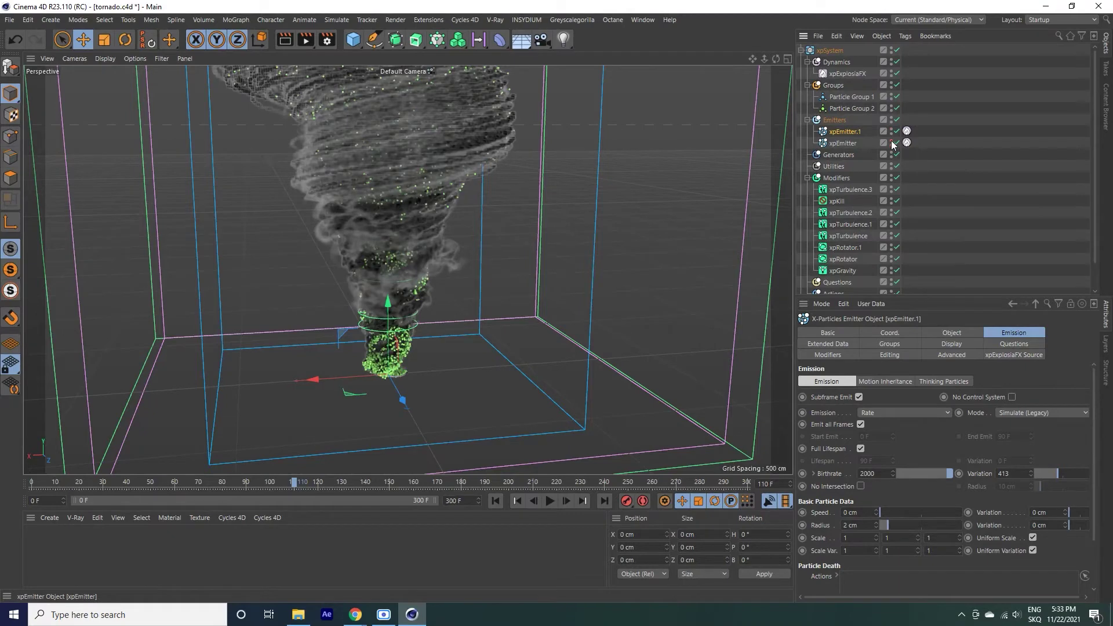
click(891, 140)
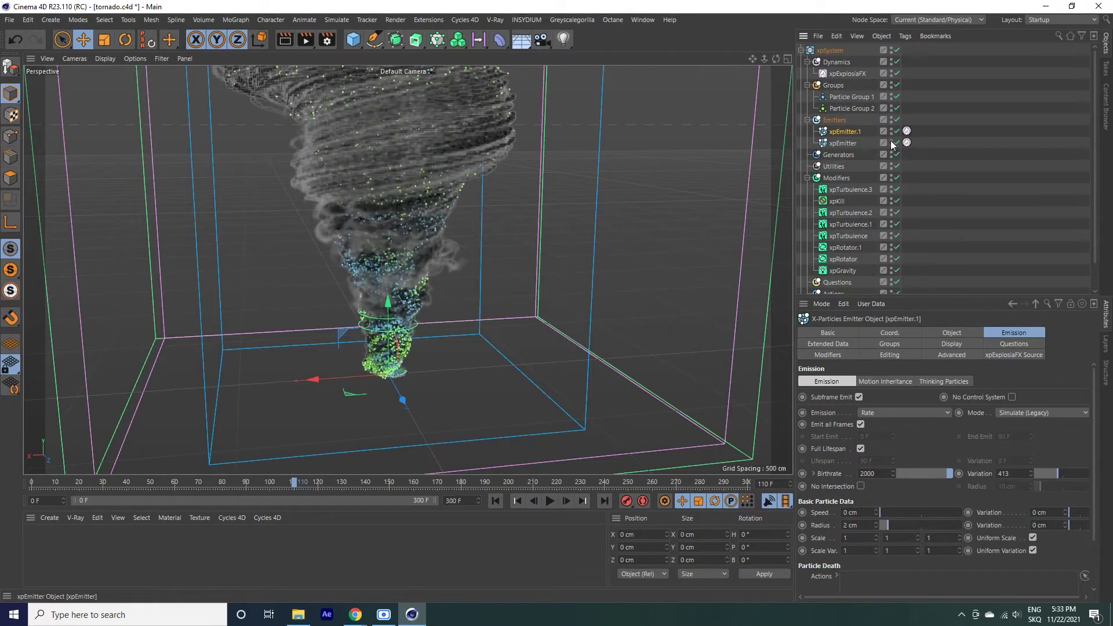
click(897, 73)
click(495, 501)
- Play the particle-only simulation to frame 105 and review the xpTurbulence modifiers' Curl settings
click(551, 501)
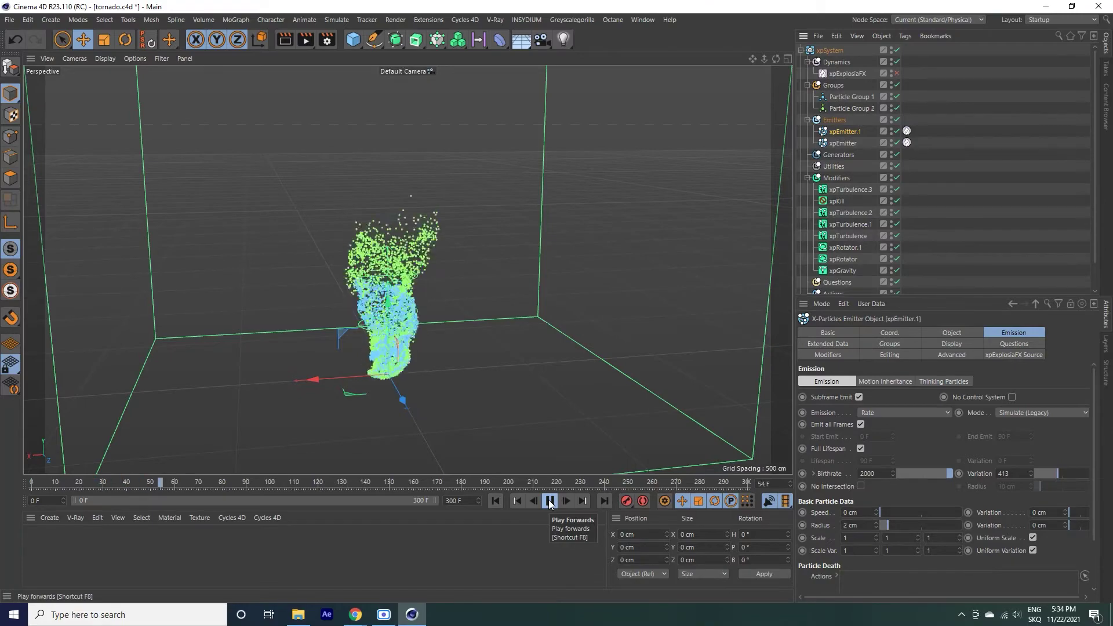
click(550, 500)
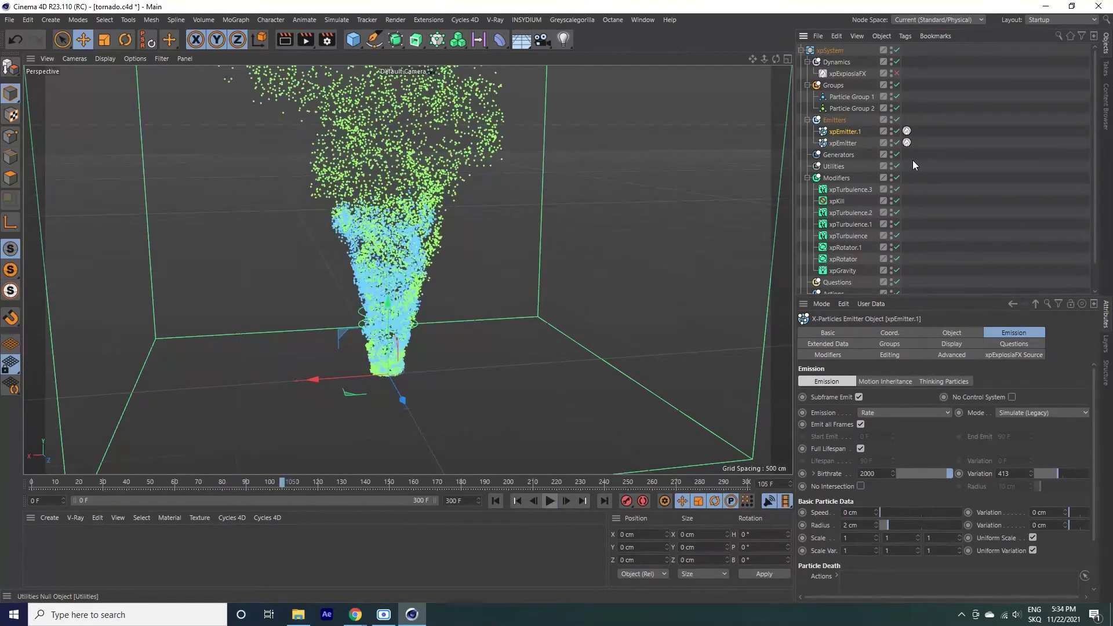
click(861, 214)
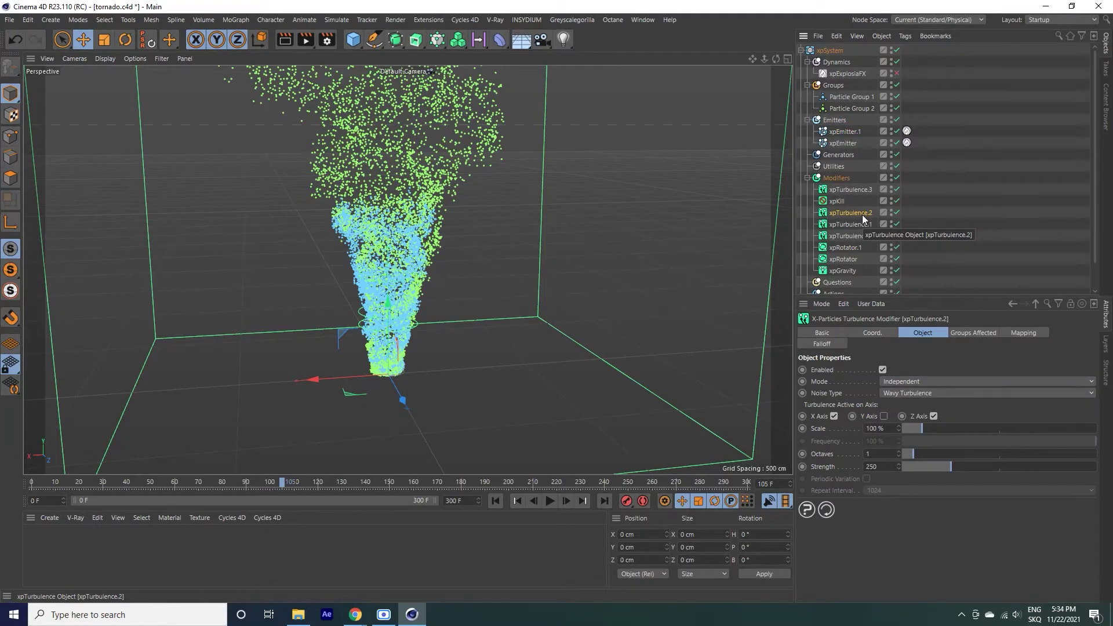
click(865, 235)
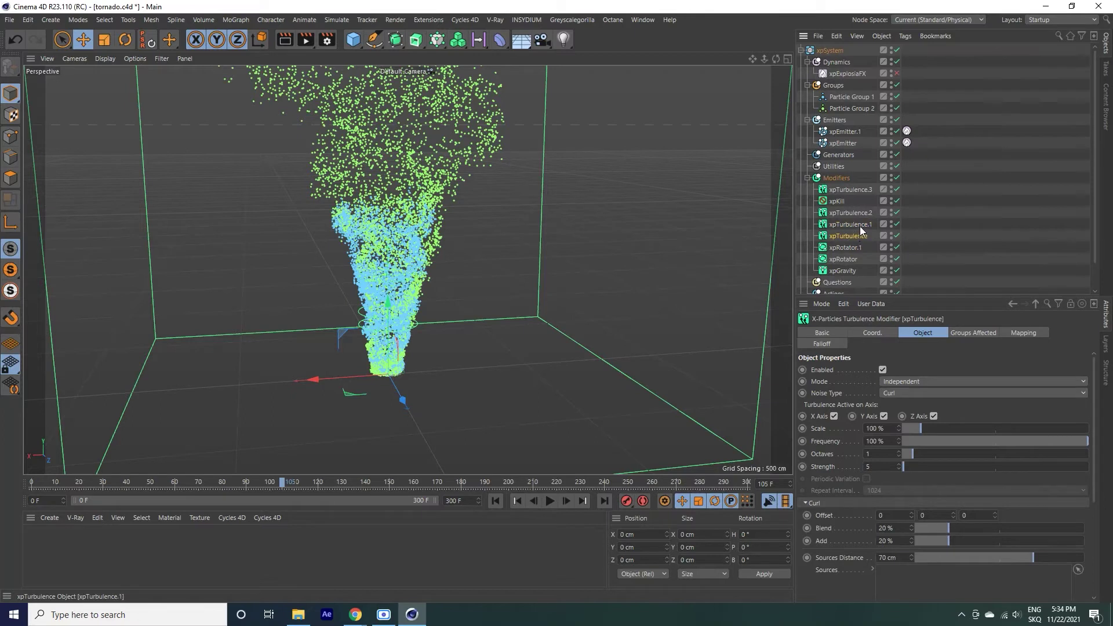
click(861, 225)
- Set xpTurbulence.1's Curl value to 20 and replay the tornado from the start
double_click(883, 529)
text(20)
key(Return)
click(497, 501)
click(550, 501)
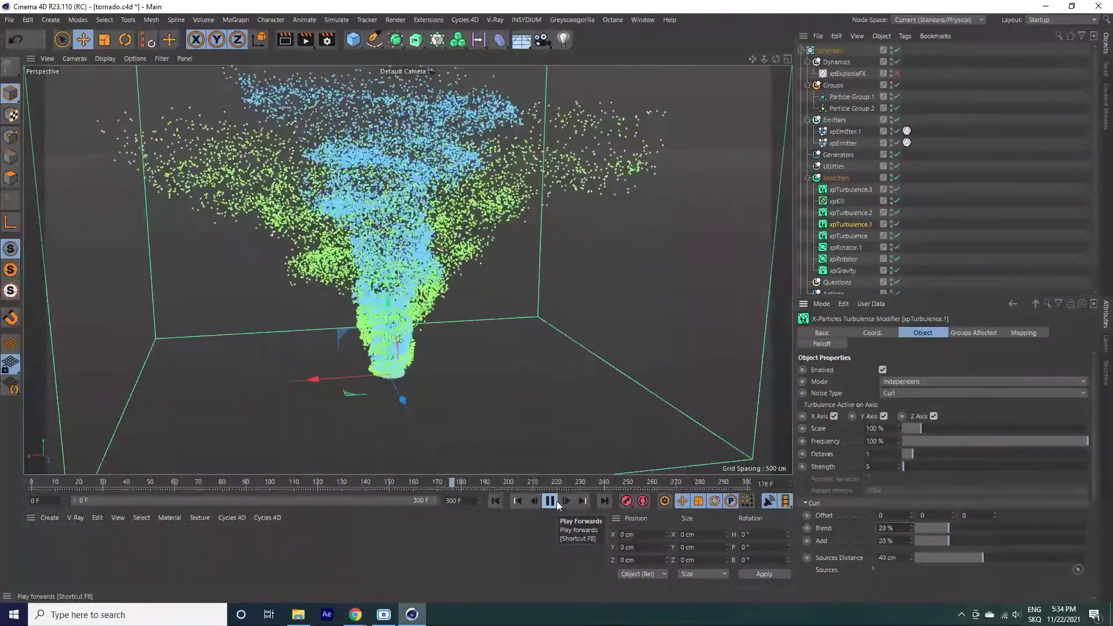
click(556, 501)
text(70)
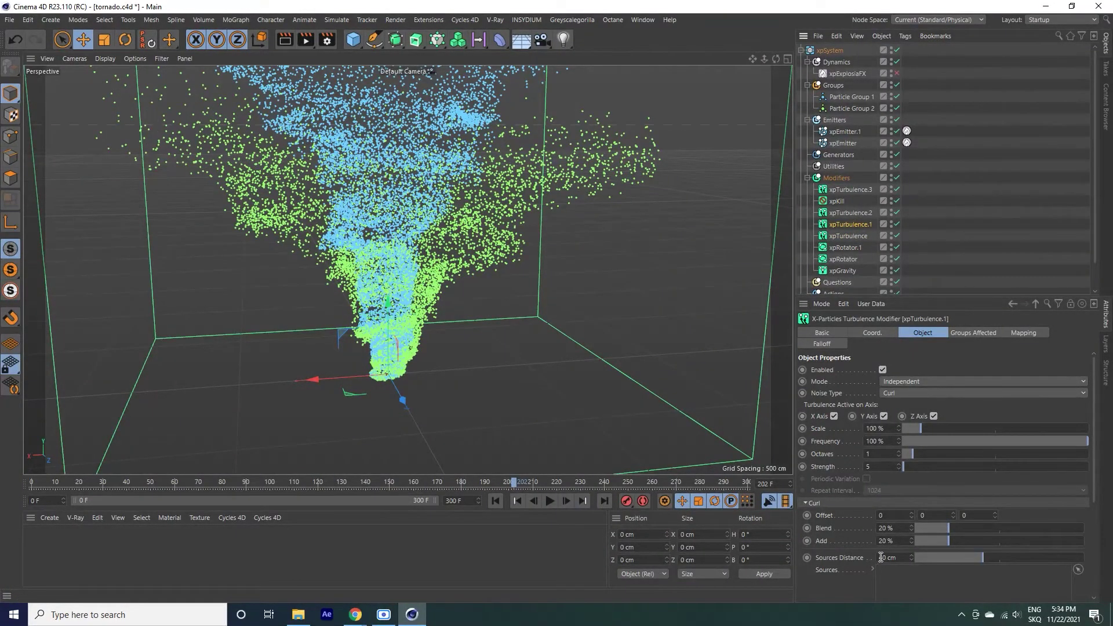
click(497, 501)
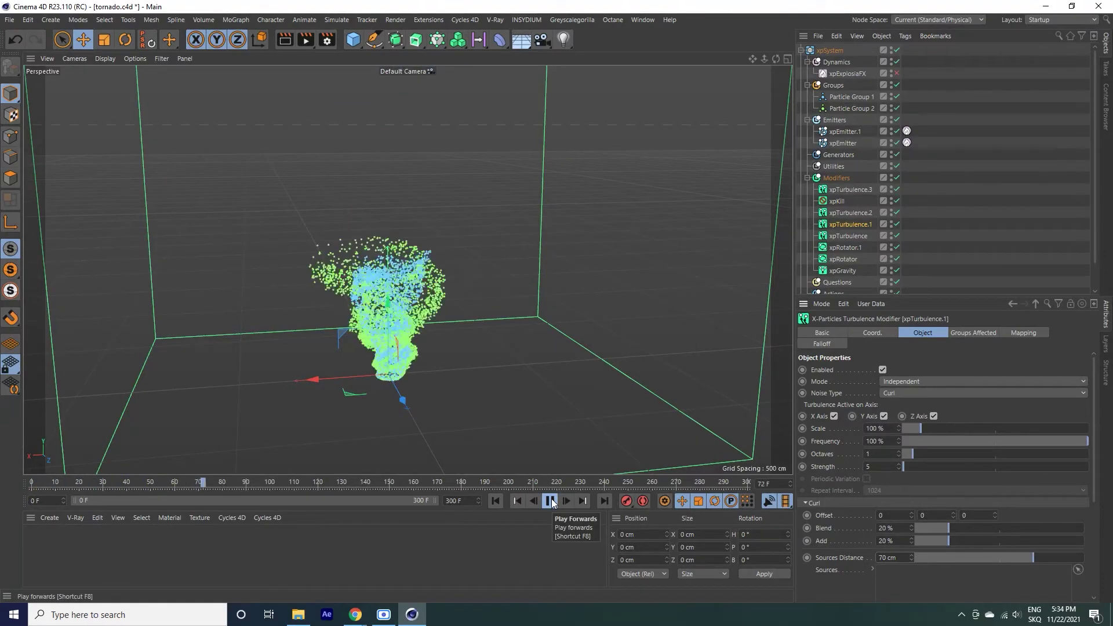
- Pause at frame 138 and review xpTurbulence.2 and xpTurbulence.3 settings and affected groups
click(550, 501)
click(865, 213)
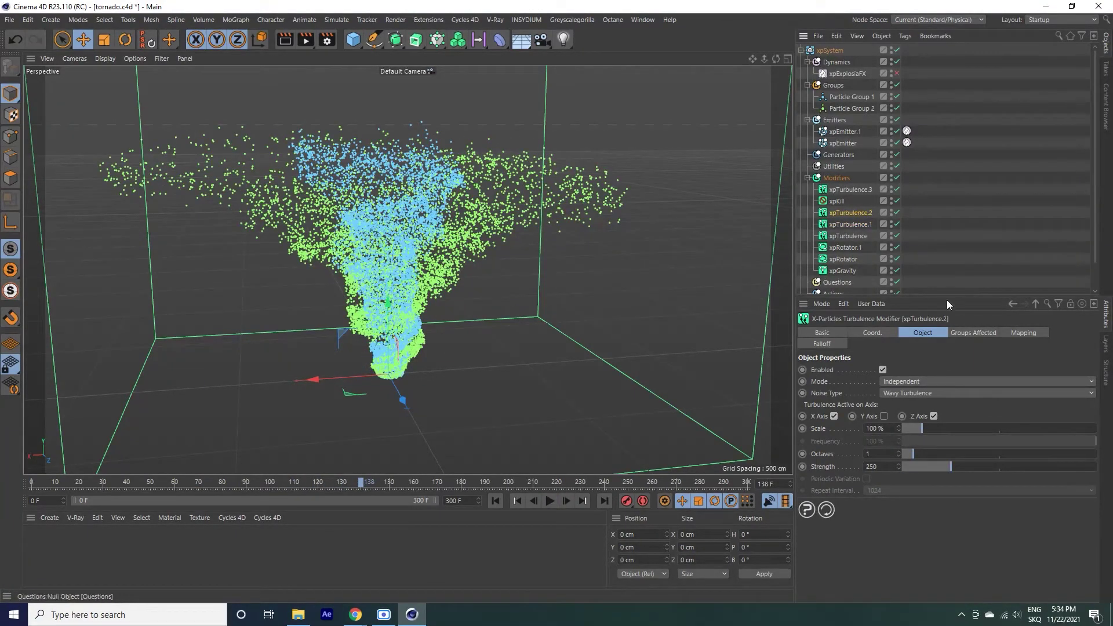
click(988, 334)
click(842, 189)
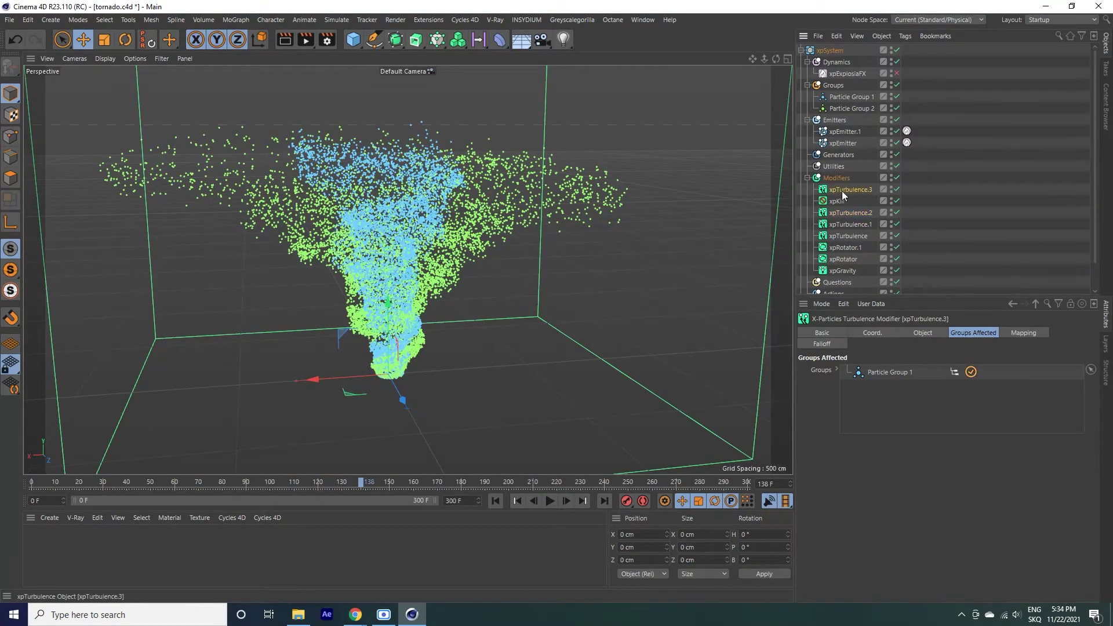
click(858, 215)
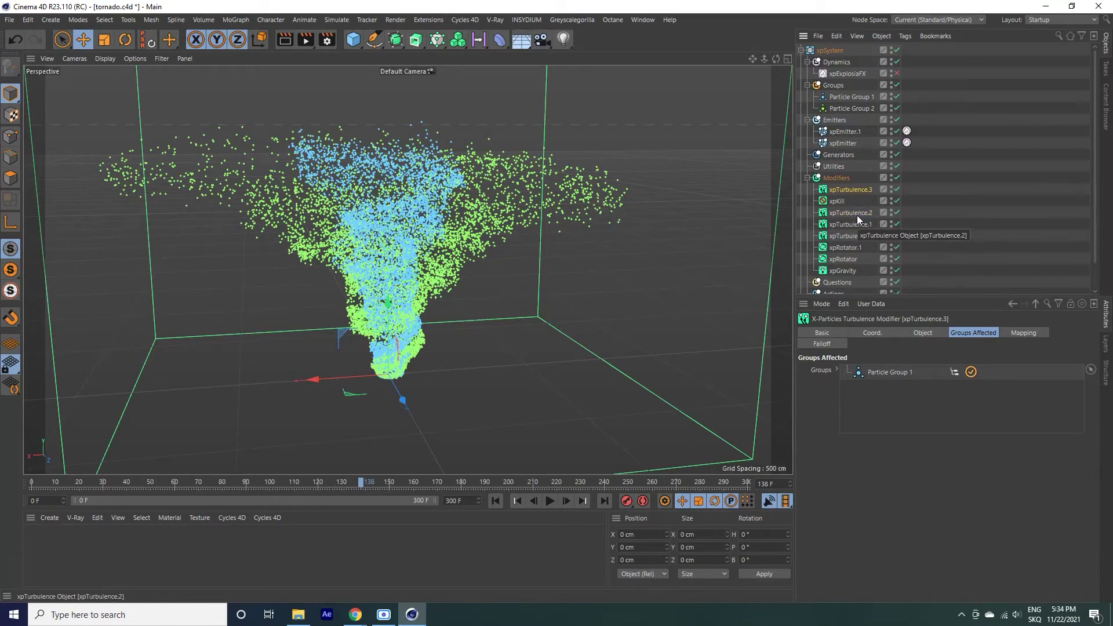
- Set xpRotator.1's Rotate Speed to 200°, replay to check, rewind, and re-enable xpExplosiaFX
click(855, 245)
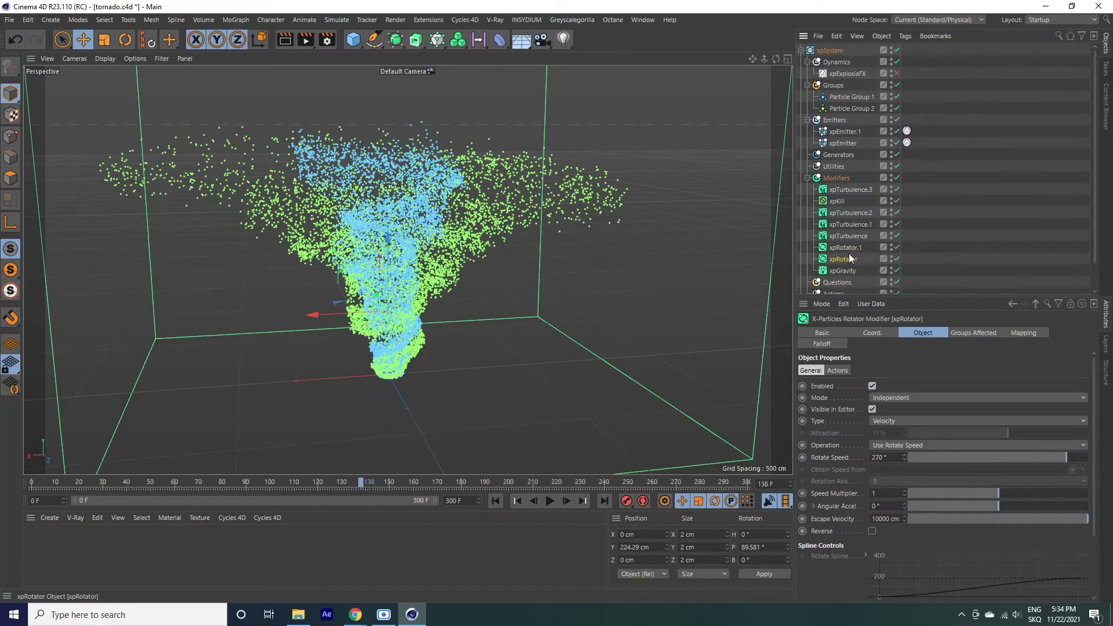
text(200)
key(Return)
click(496, 501)
click(549, 501)
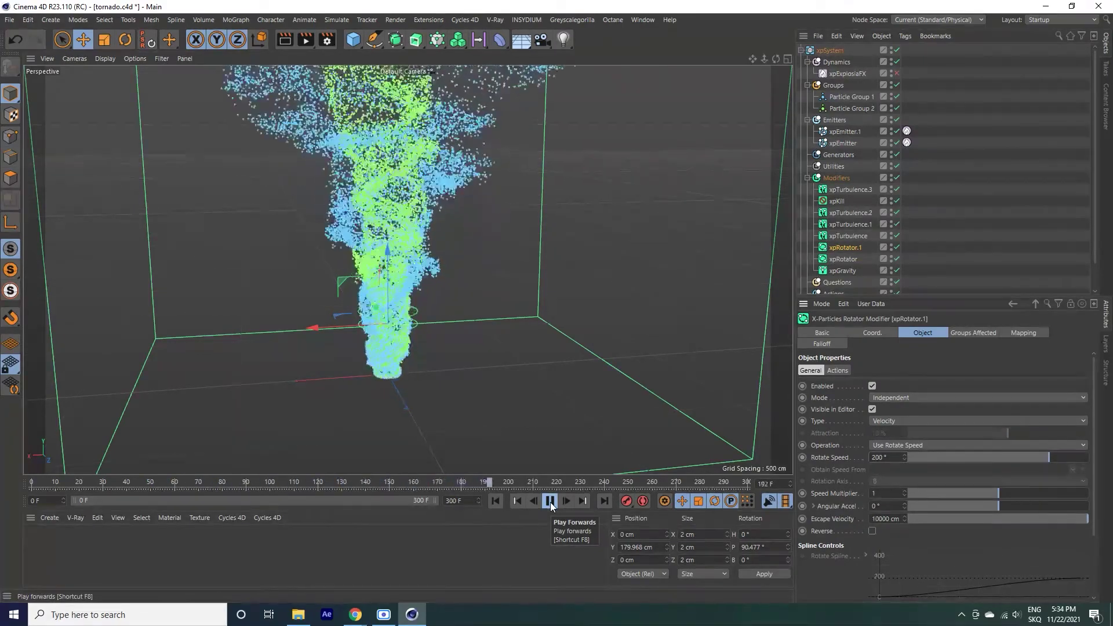
click(551, 502)
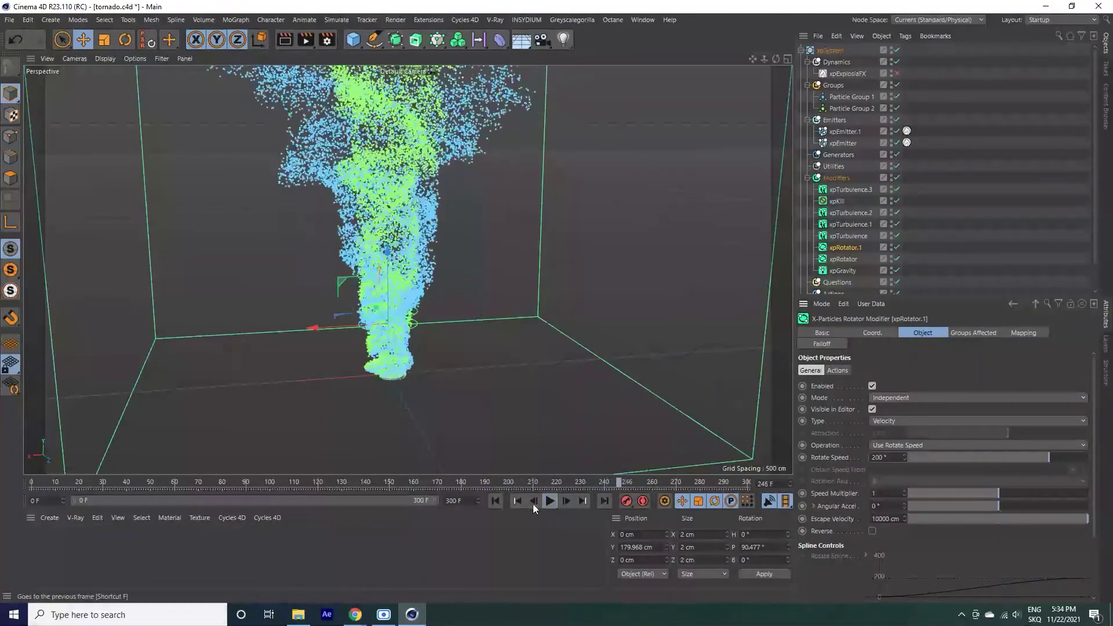
click(518, 501)
click(897, 73)
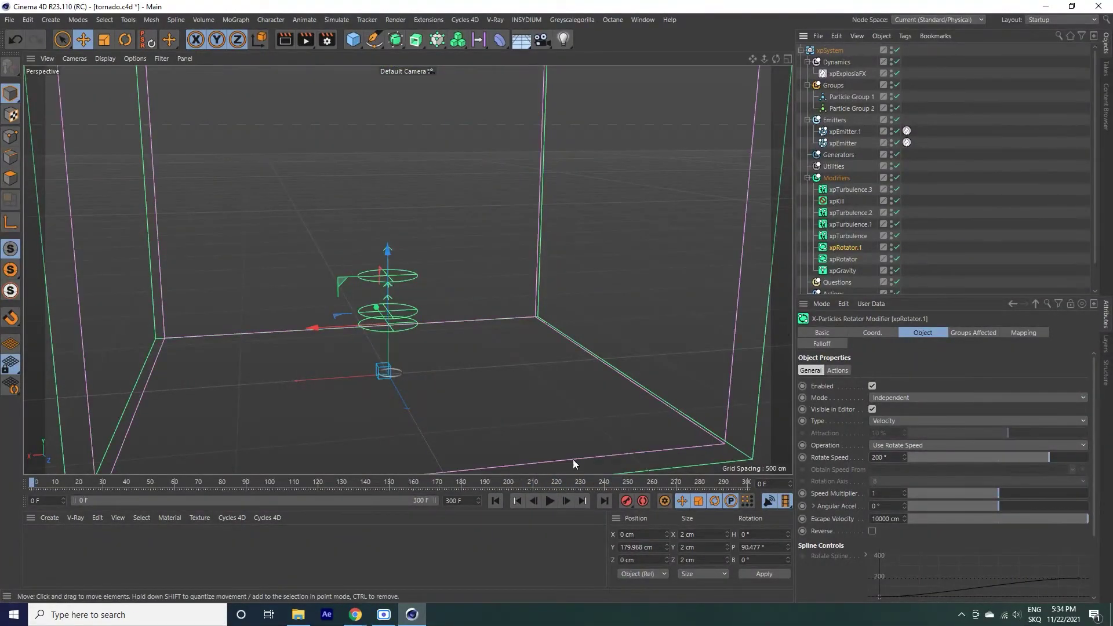
- Hide xpEmitter's particles and simulate the grey smoke funnel to frame 142, orbiting in closer
click(891, 141)
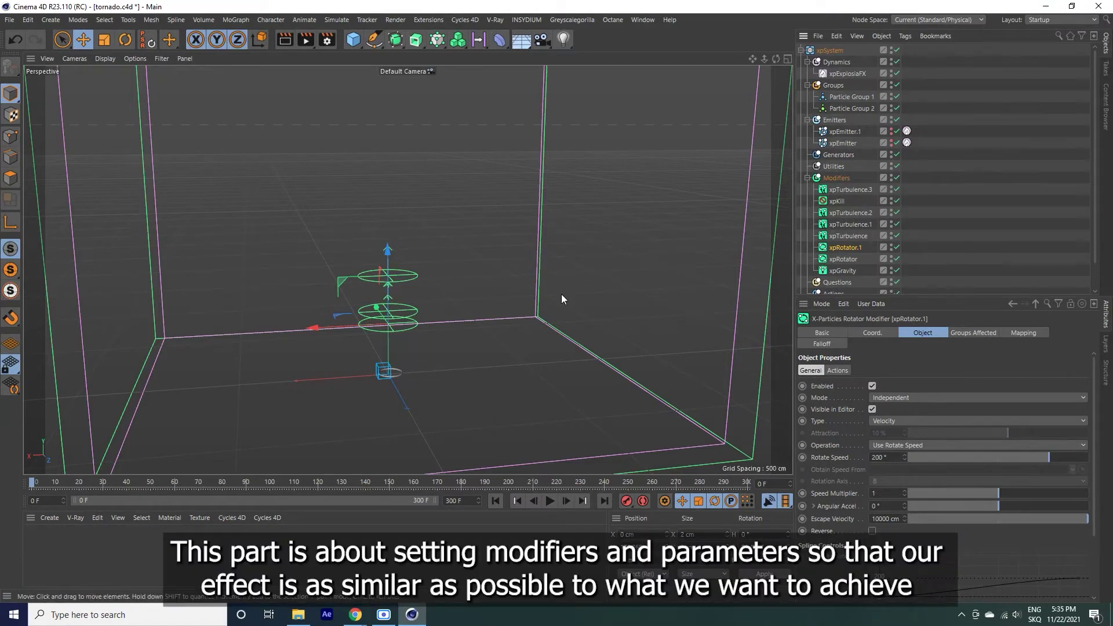
click(548, 502)
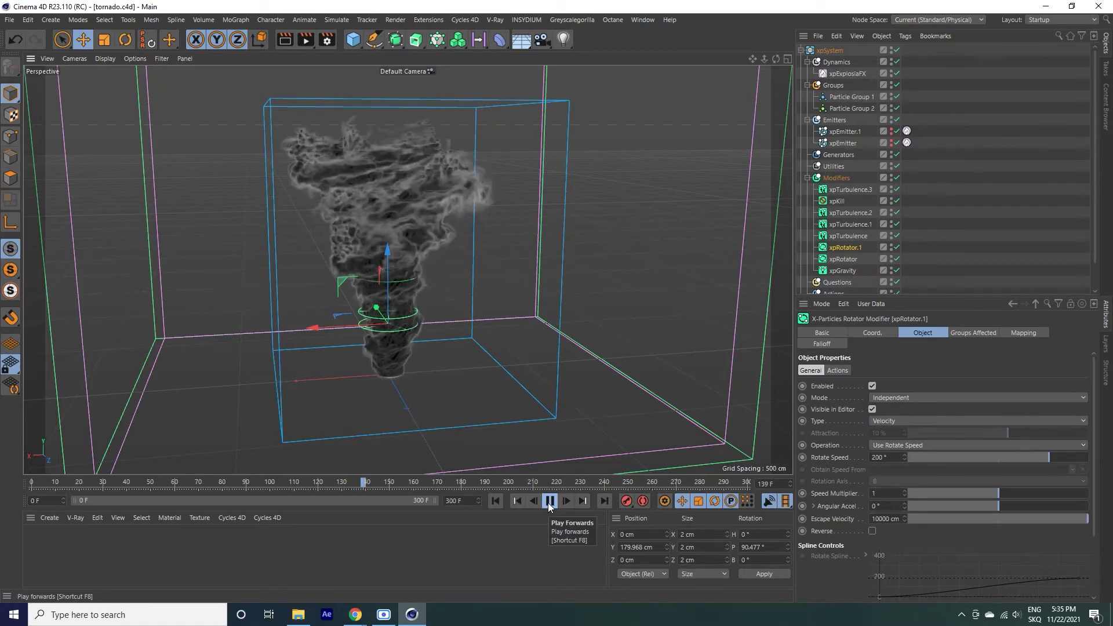
click(550, 503)
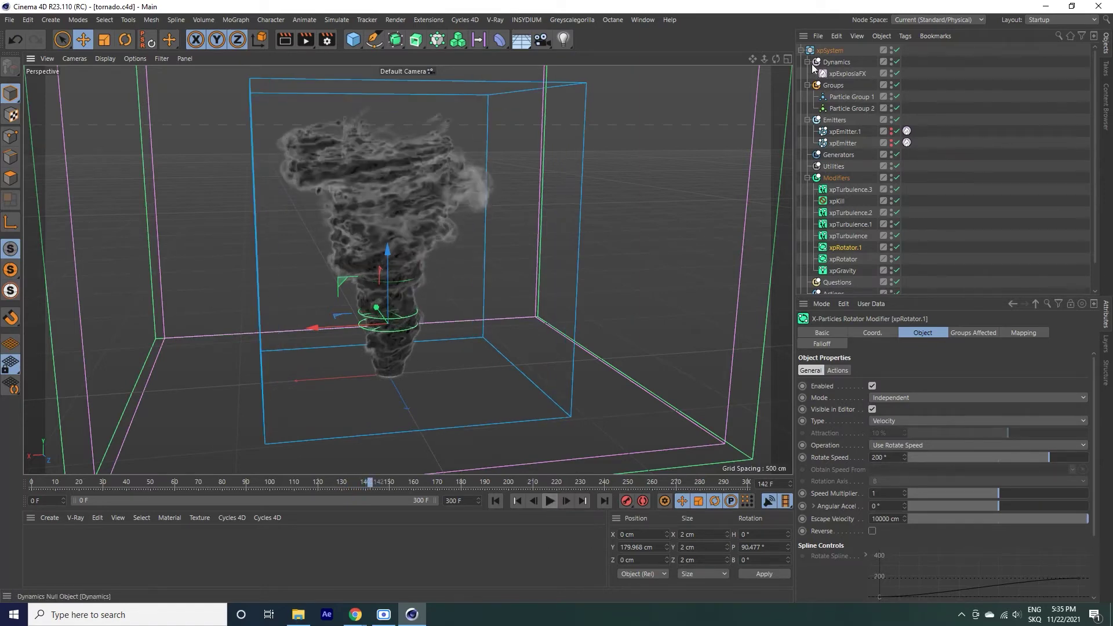
drag(776, 59, 553, 301)
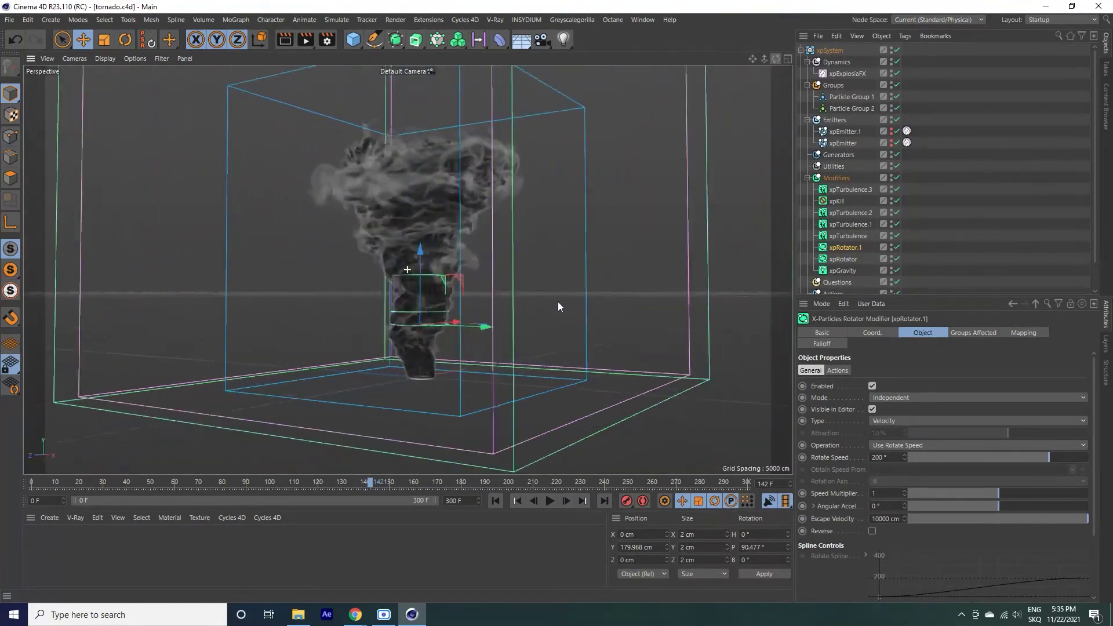
drag(554, 302, 556, 302)
drag(764, 60, 557, 301)
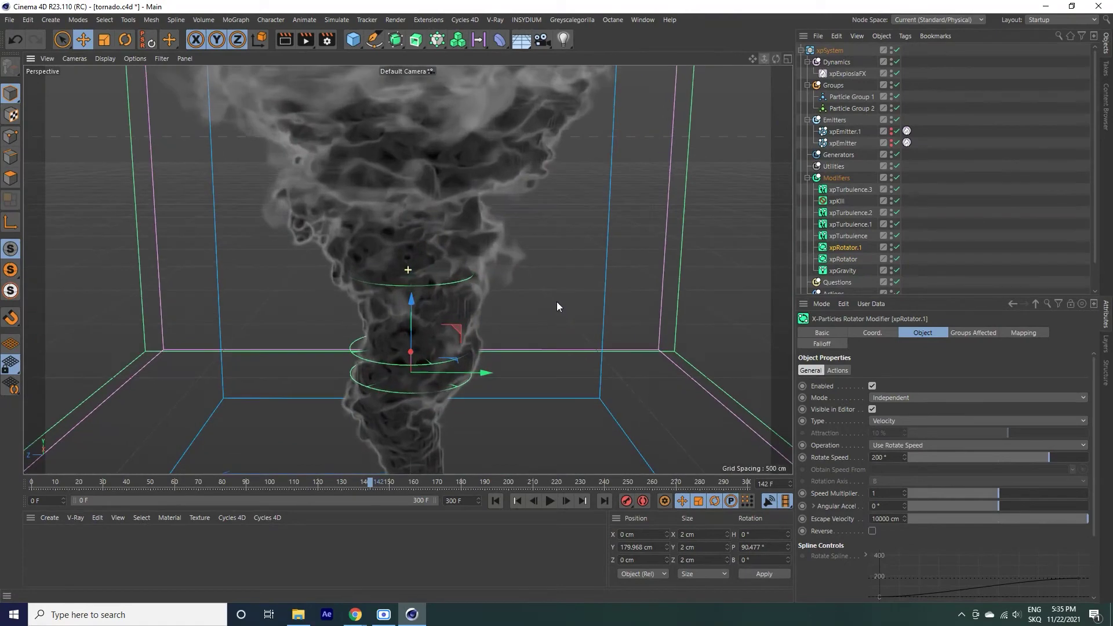
- Set the xpExplosiaFX Solver voxel size to 2 cm
click(847, 74)
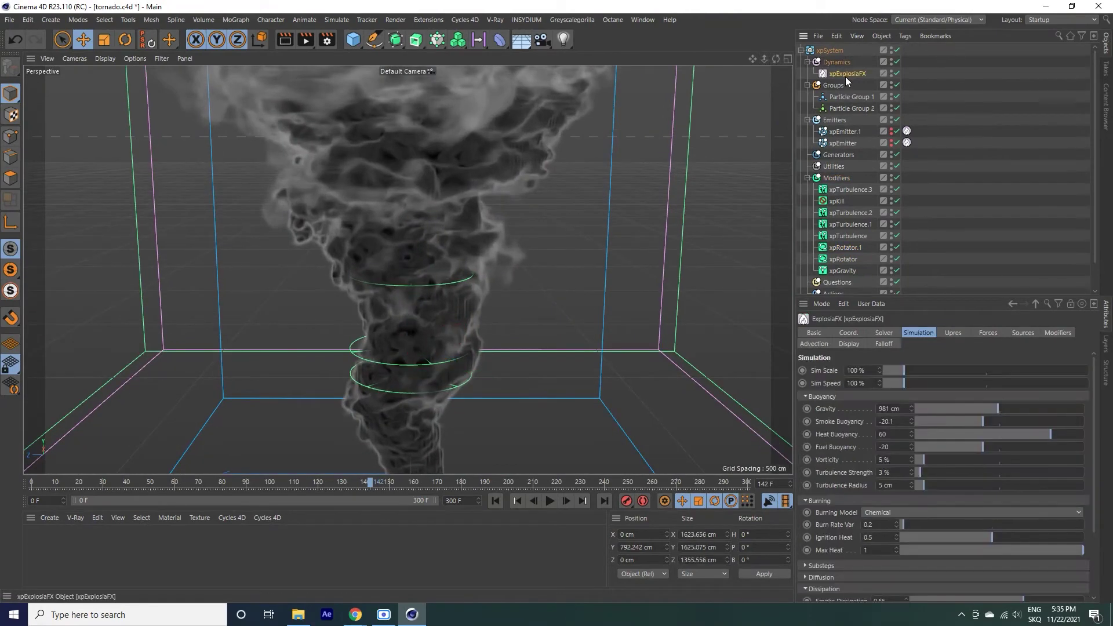
click(894, 331)
text(2)
key(Return)
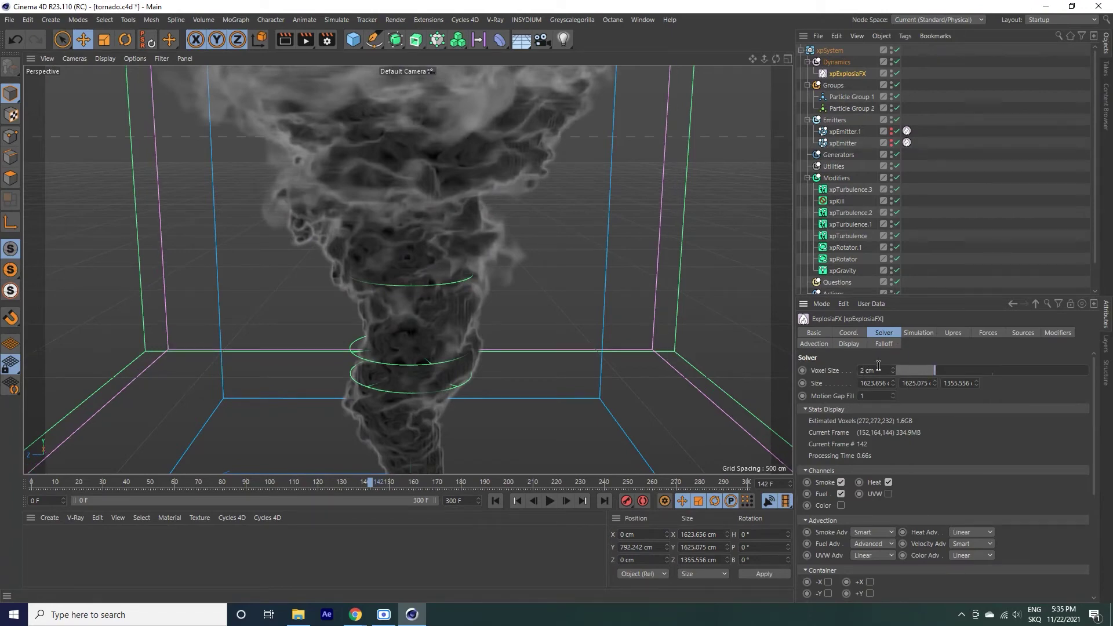
- Re-simulate the smoke at 2 cm, pausing at frames 30 and 57 to orbit around it
click(492, 502)
click(546, 505)
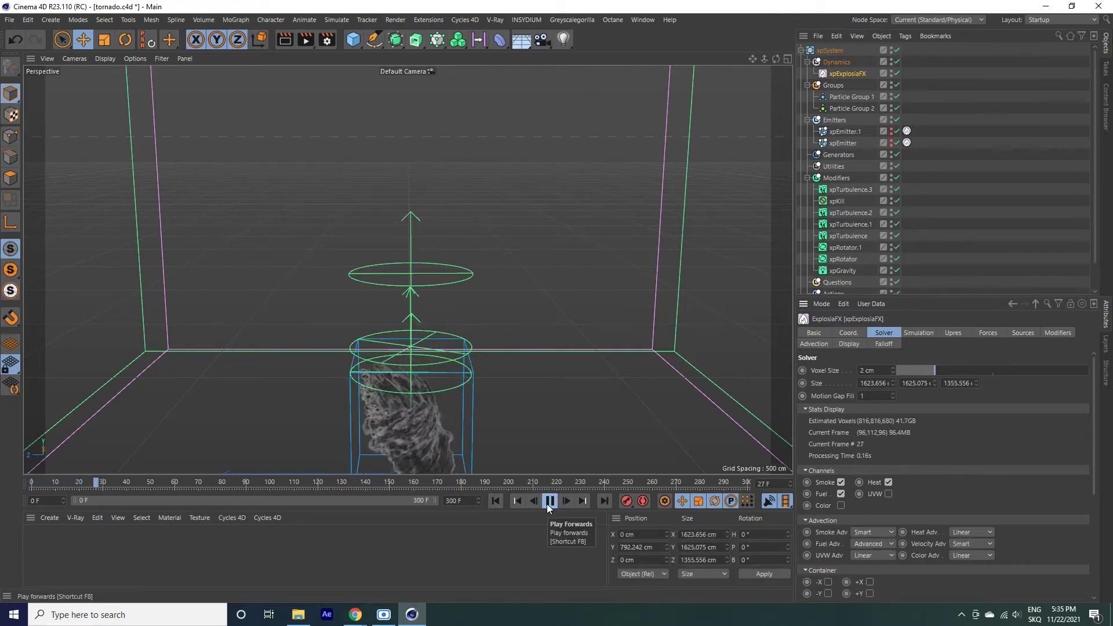
click(548, 502)
drag(764, 61, 759, 70)
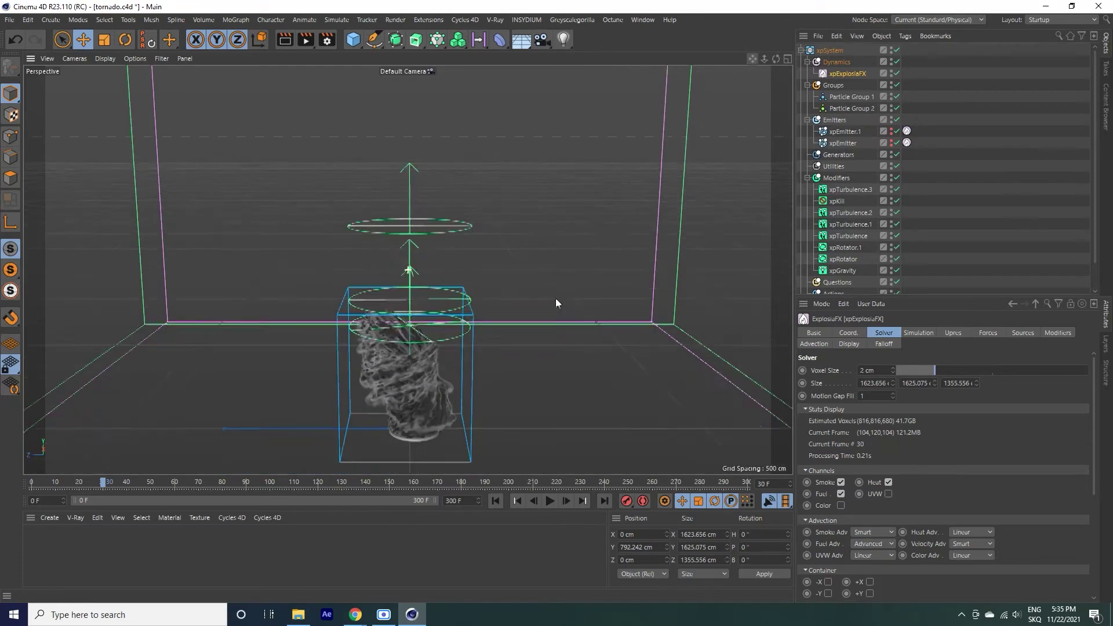
drag(776, 59, 560, 302)
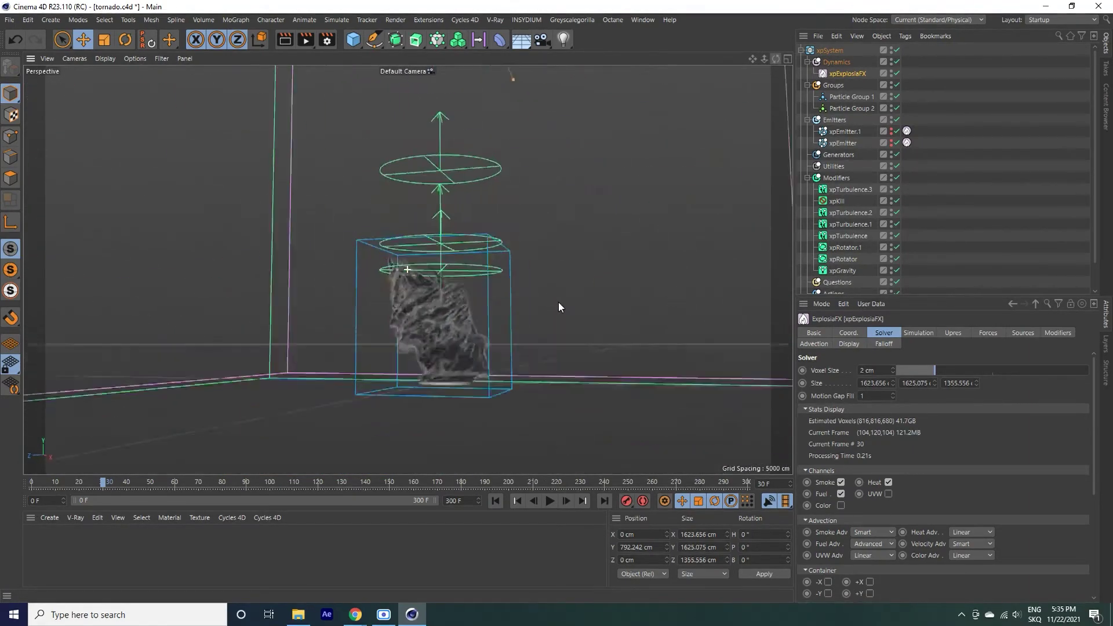
click(495, 502)
click(547, 503)
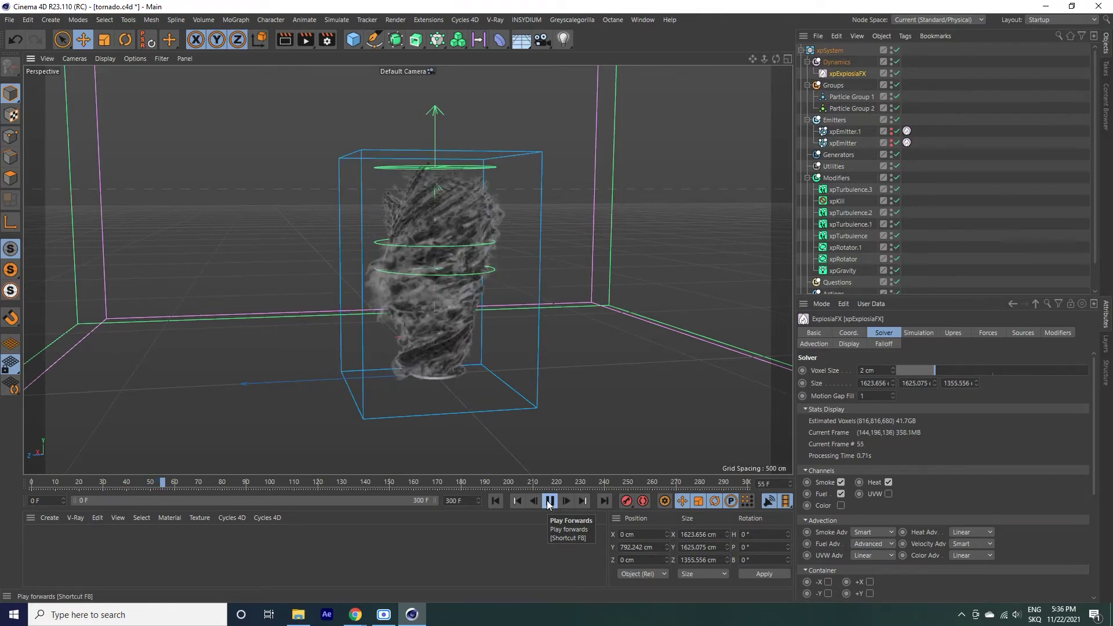
click(549, 502)
drag(777, 60, 557, 301)
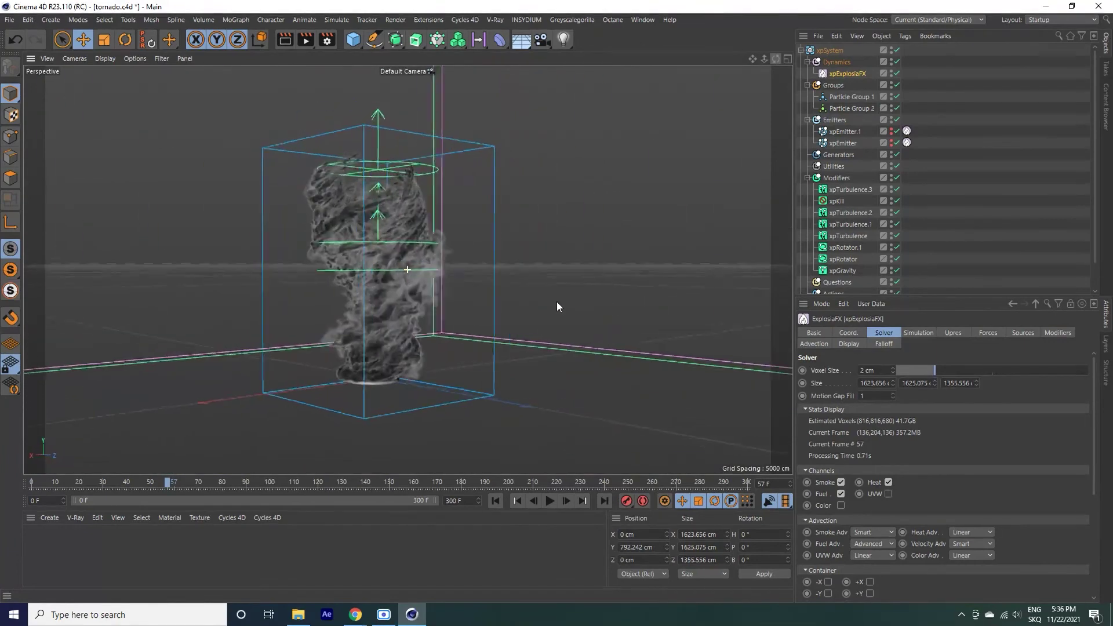
alt+drag(556, 307, 557, 302)
- Resume the simulation, stop at frame 65, and inspect the finer smoke tornado
click(549, 502)
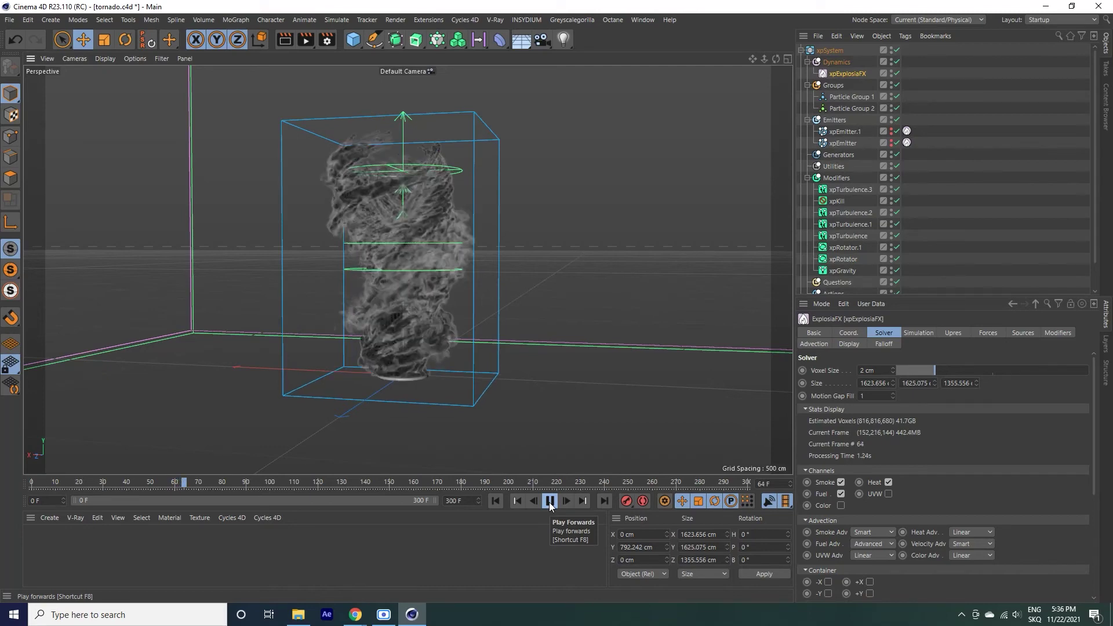
key(F8)
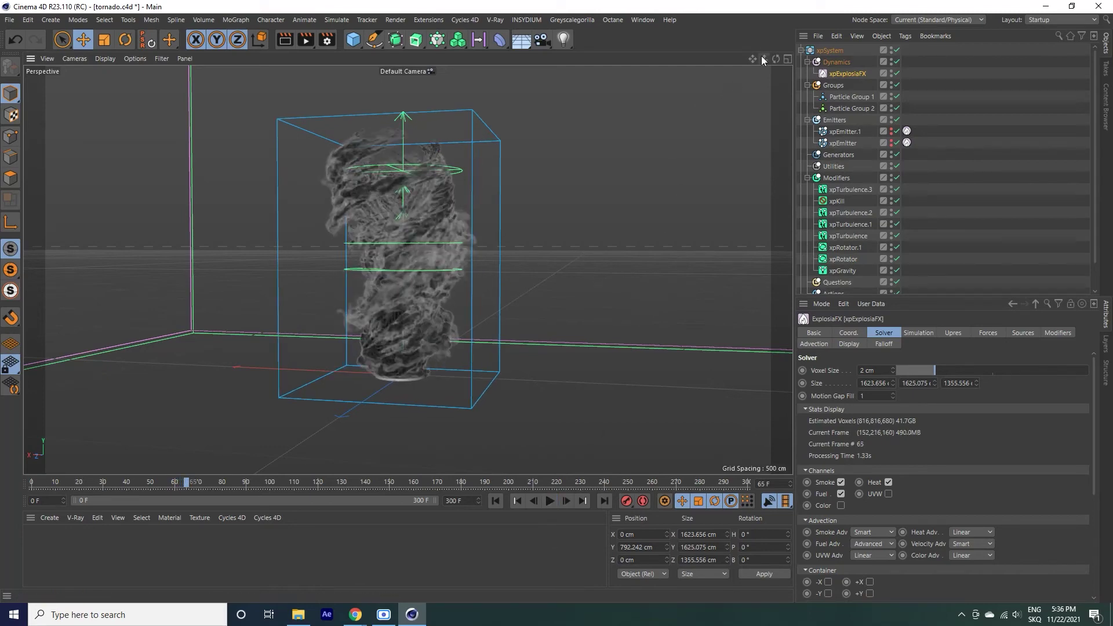
scroll(558, 297, up, 2)
scroll(558, 297, up, 3)
scroll(557, 303, up, 2)
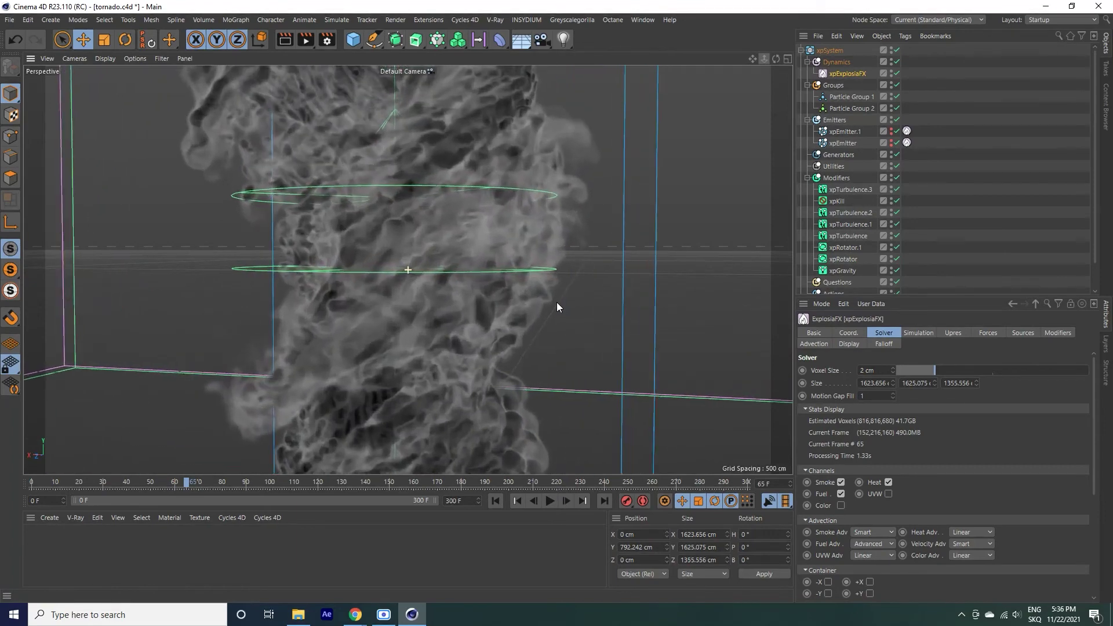
scroll(557, 302, down, 5)
scroll(557, 301, up, 1)
scroll(557, 301, up, 1)
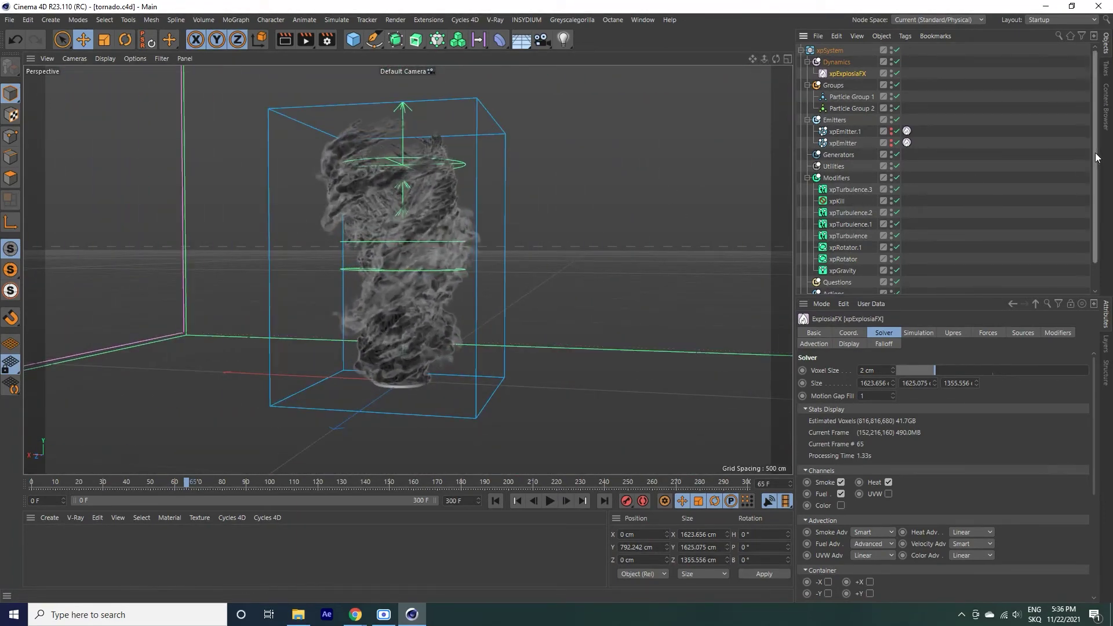
scroll(1091, 224, down, 2)
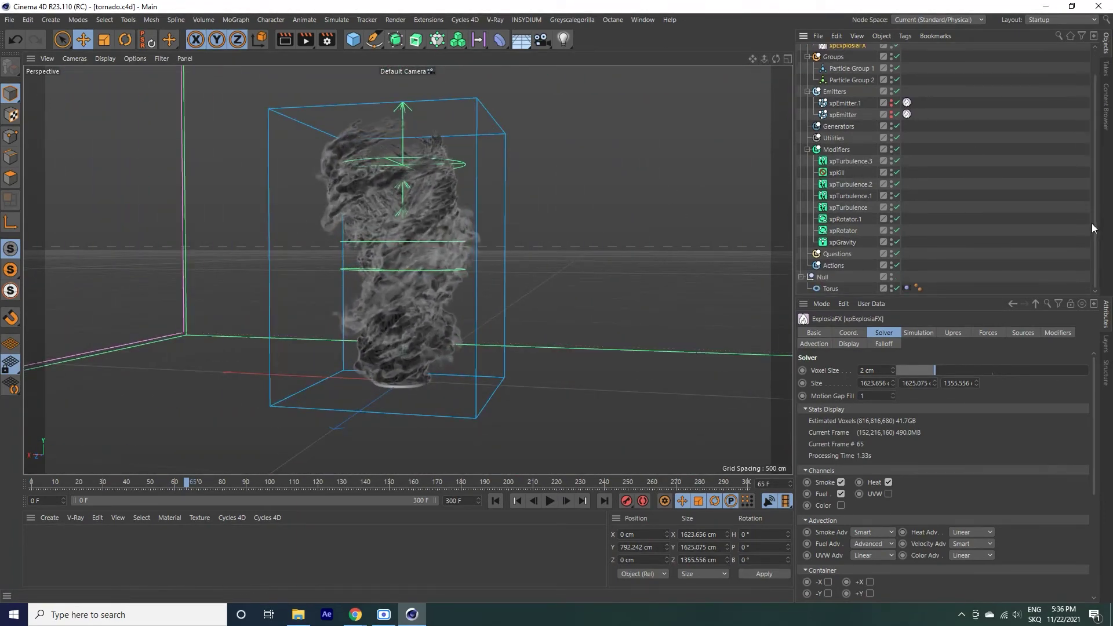
- Add an xpCache object under the Utilities folder
click(835, 138)
click(1092, 384)
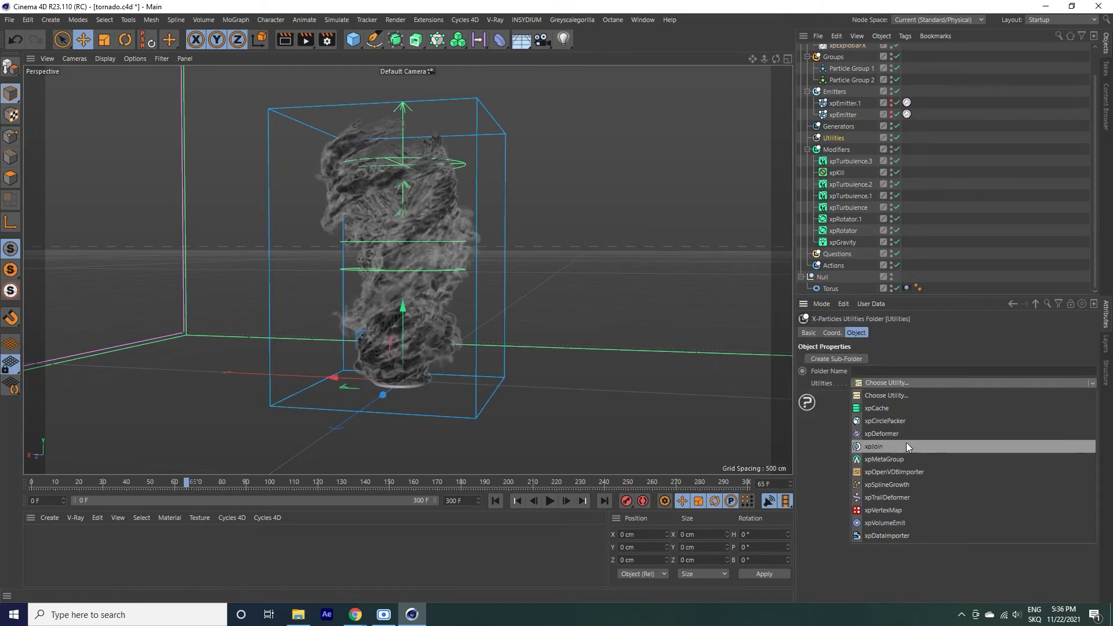
click(883, 409)
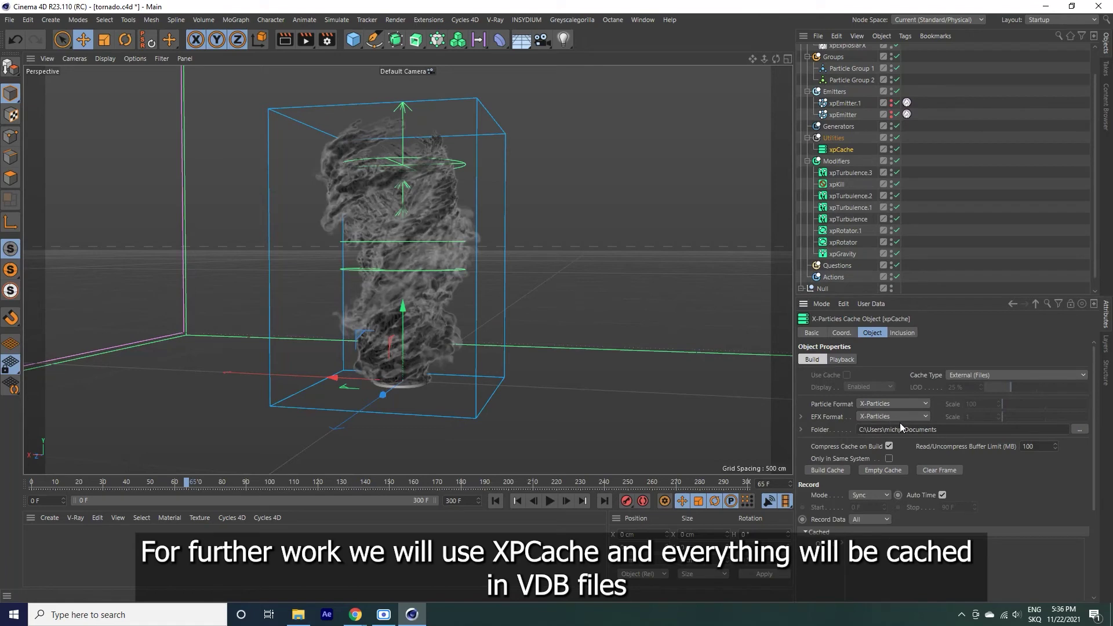
- Create a Tornado2 folder in D:\cache and set it as the cache destination
click(1080, 429)
scroll(534, 383, down, 1)
double_click(532, 368)
double_click(527, 298)
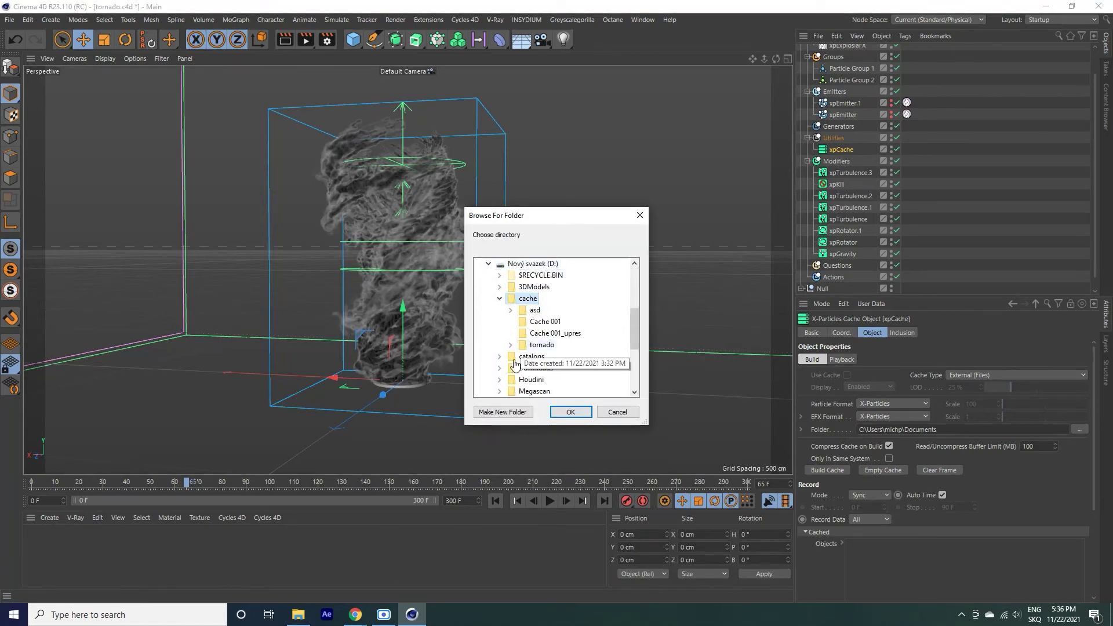
click(501, 412)
text(Tornado)
key(Return)
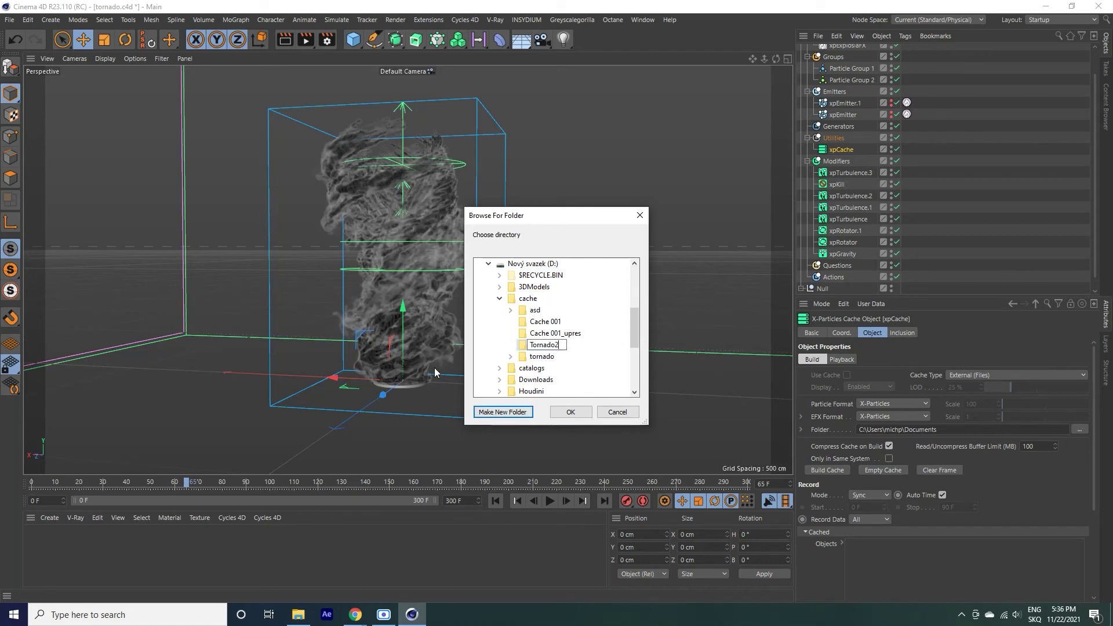
double_click(542, 346)
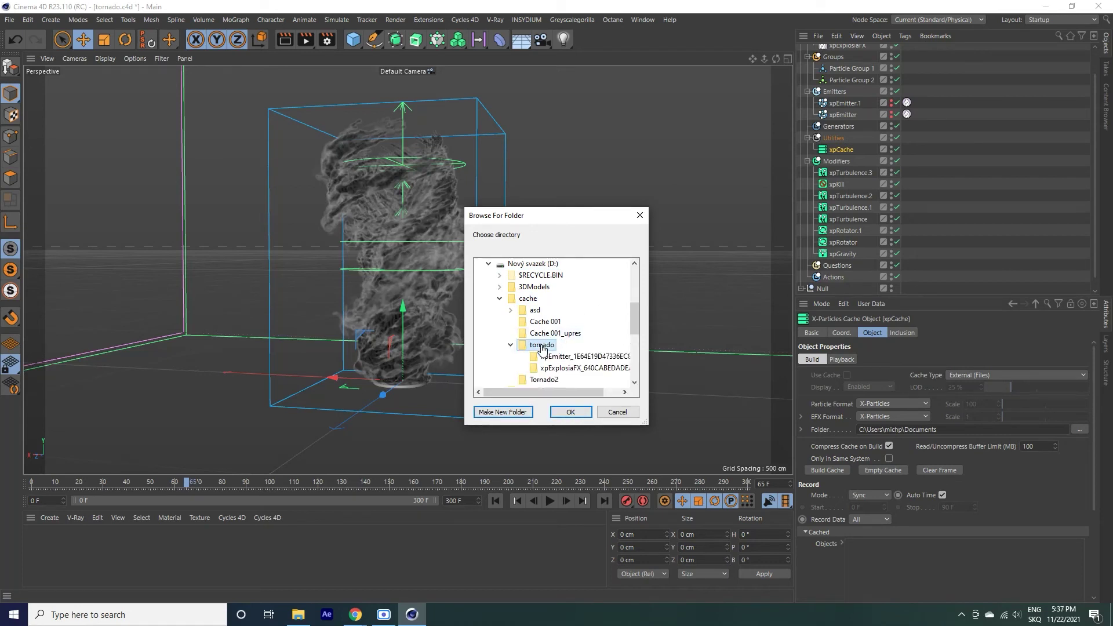
click(511, 346)
click(543, 356)
click(570, 412)
- Set the ExplosiaFX cache format to OpenVDB and build the cache
click(880, 417)
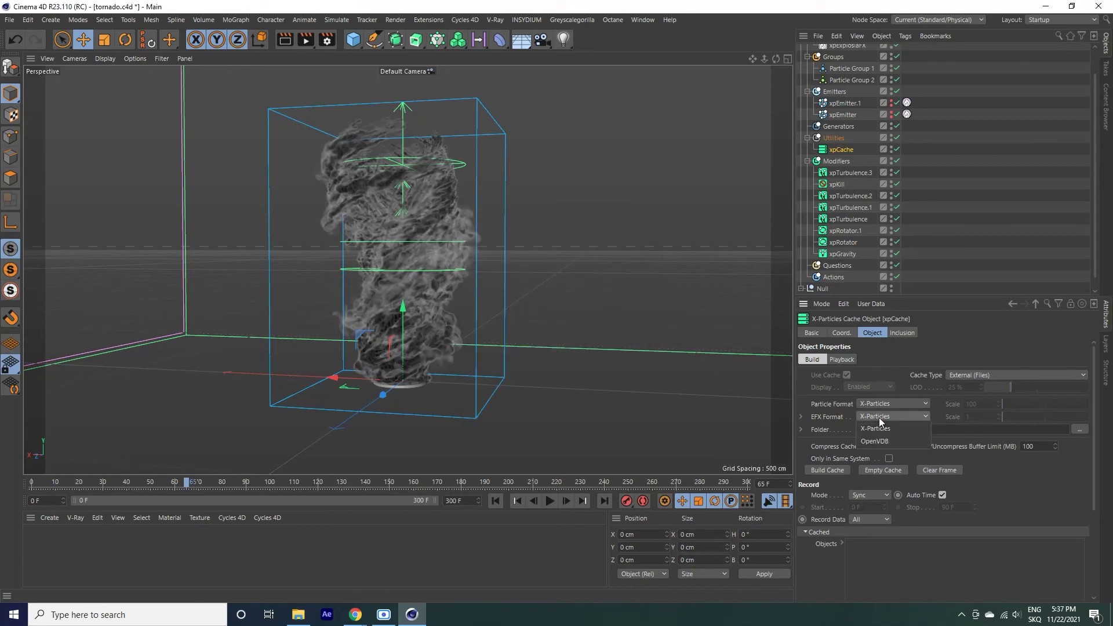
click(880, 442)
click(835, 470)
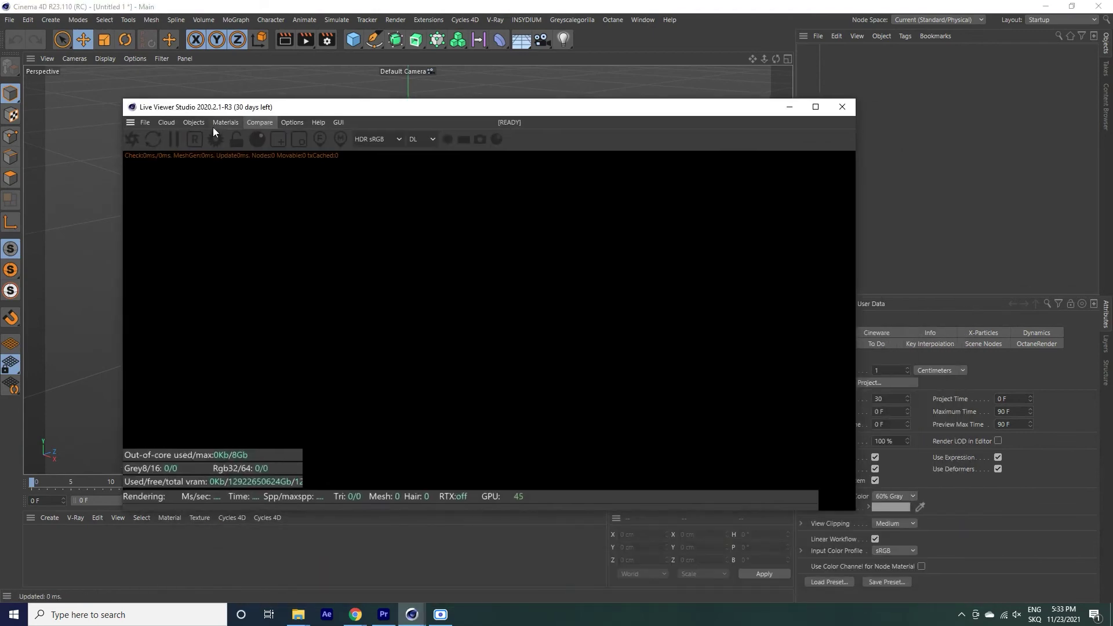
- Create an Octane VDB Volume from the Live Viewer's Objects menu
click(194, 123)
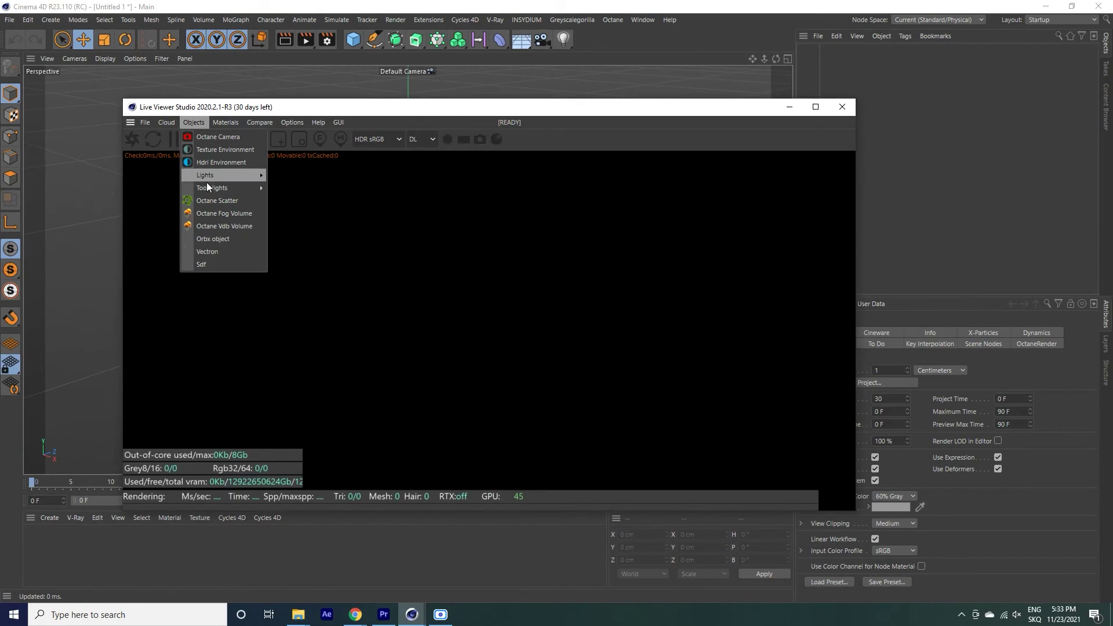
click(205, 226)
drag(592, 123, 447, 76)
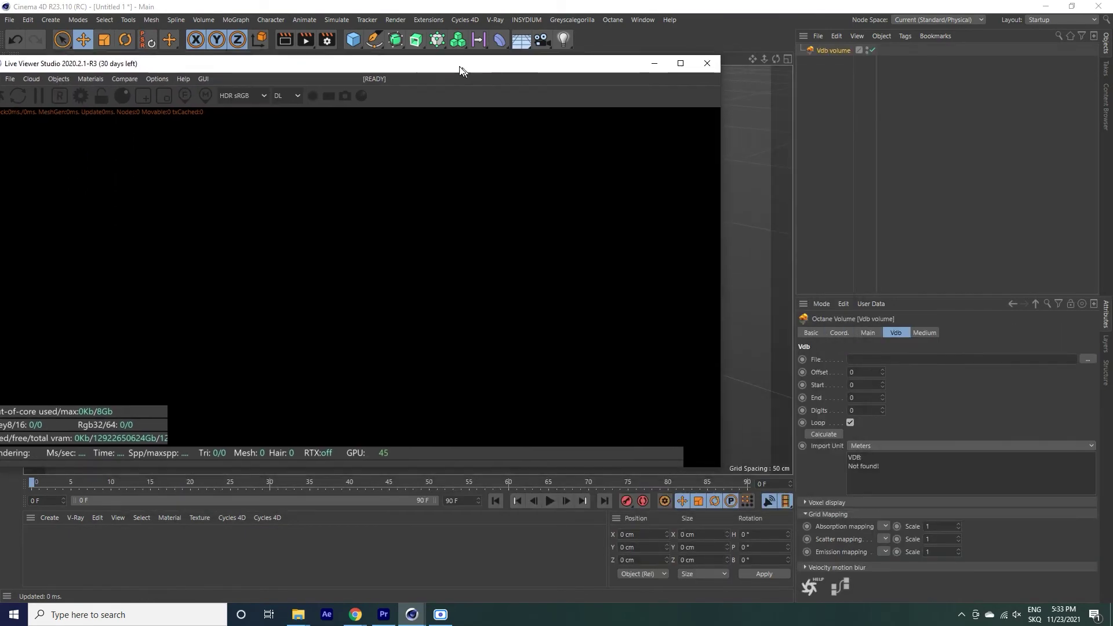
- Load D:\cache\t3\xpExplosiaFX\1 (1).vdb as the volume's VDB file
click(1089, 360)
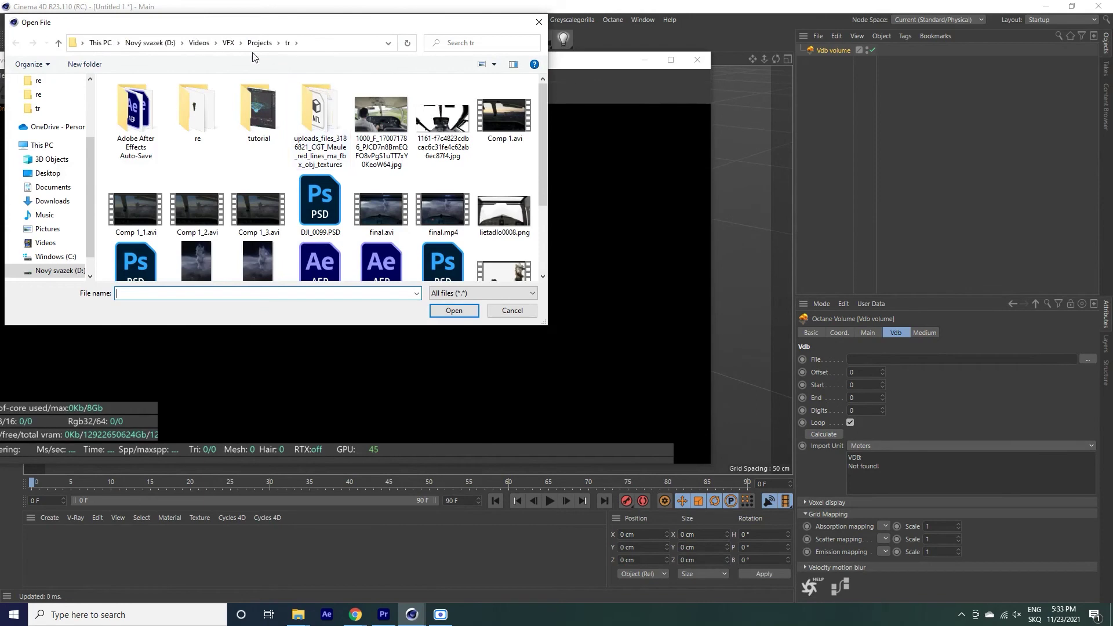
click(172, 46)
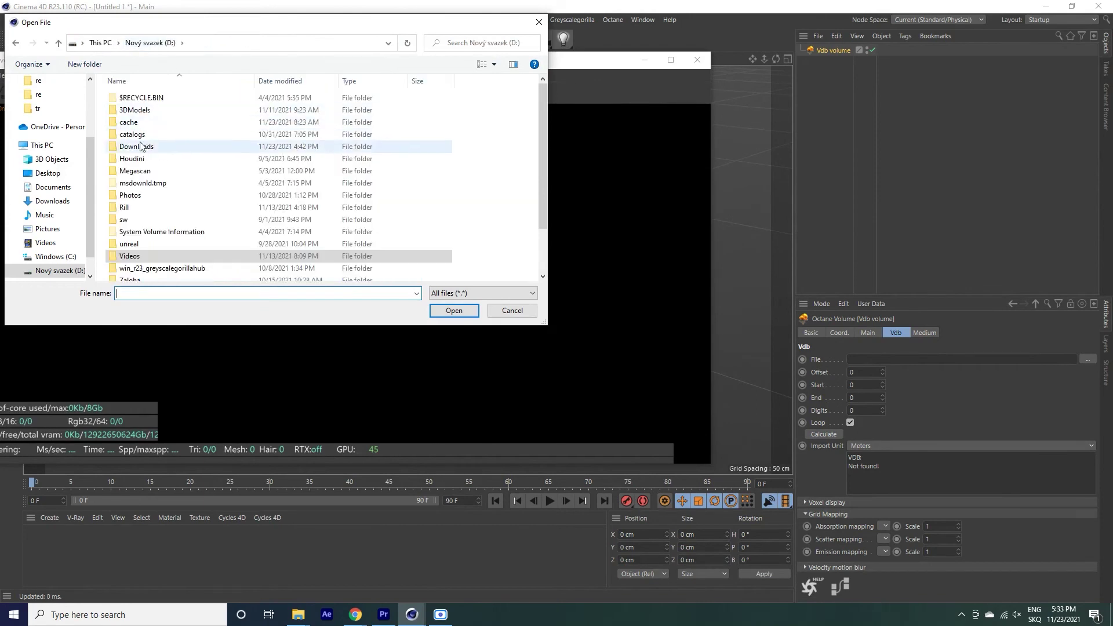
double_click(131, 123)
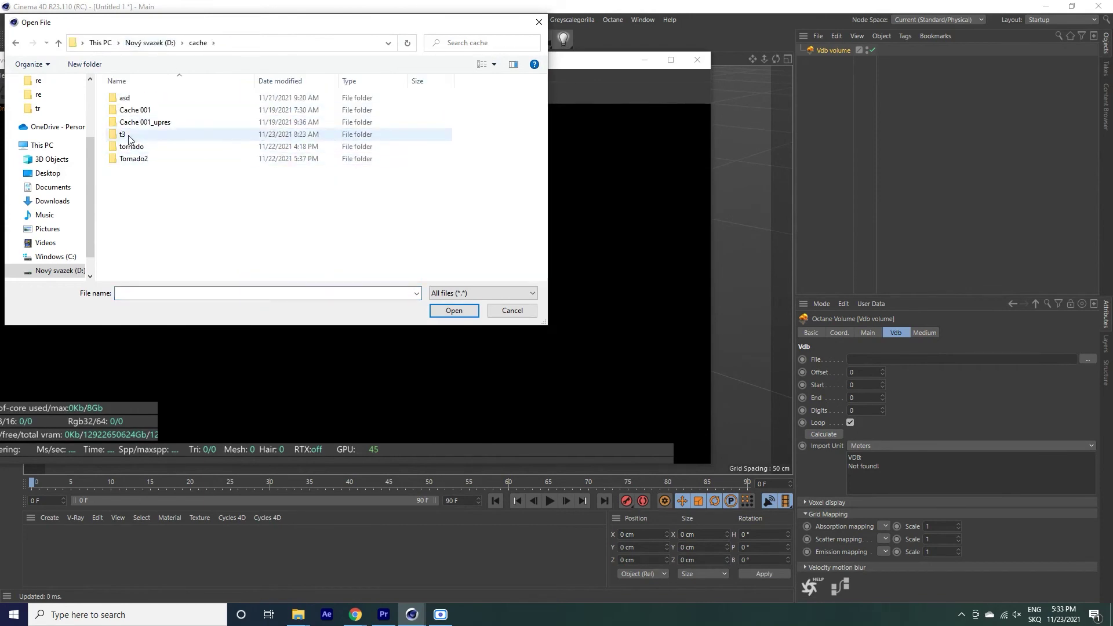
double_click(124, 134)
click(164, 123)
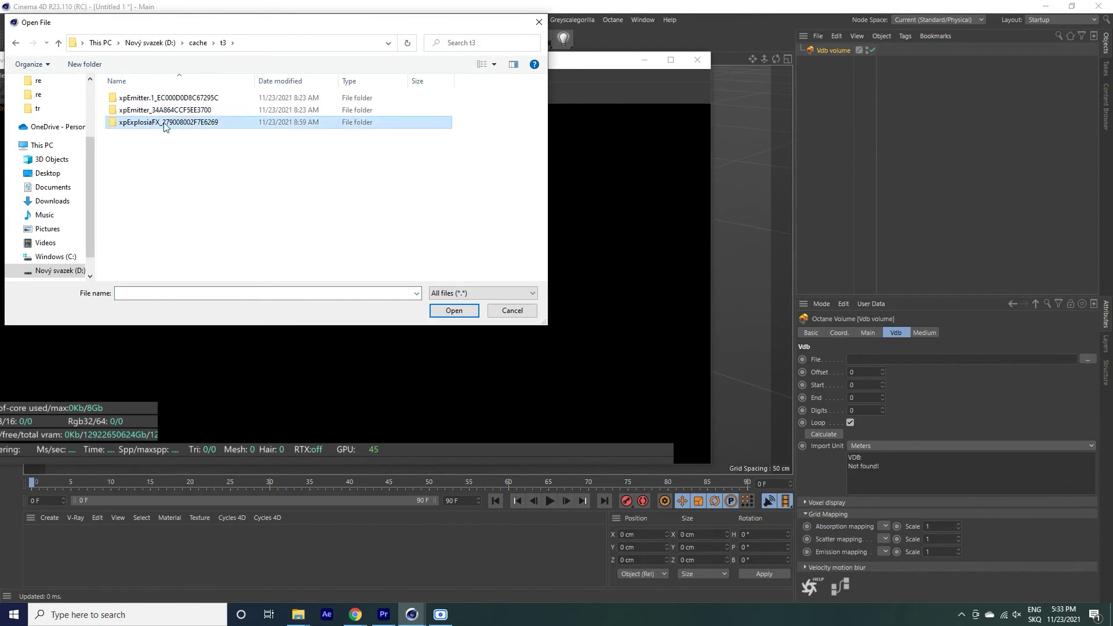
double_click(209, 123)
click(159, 99)
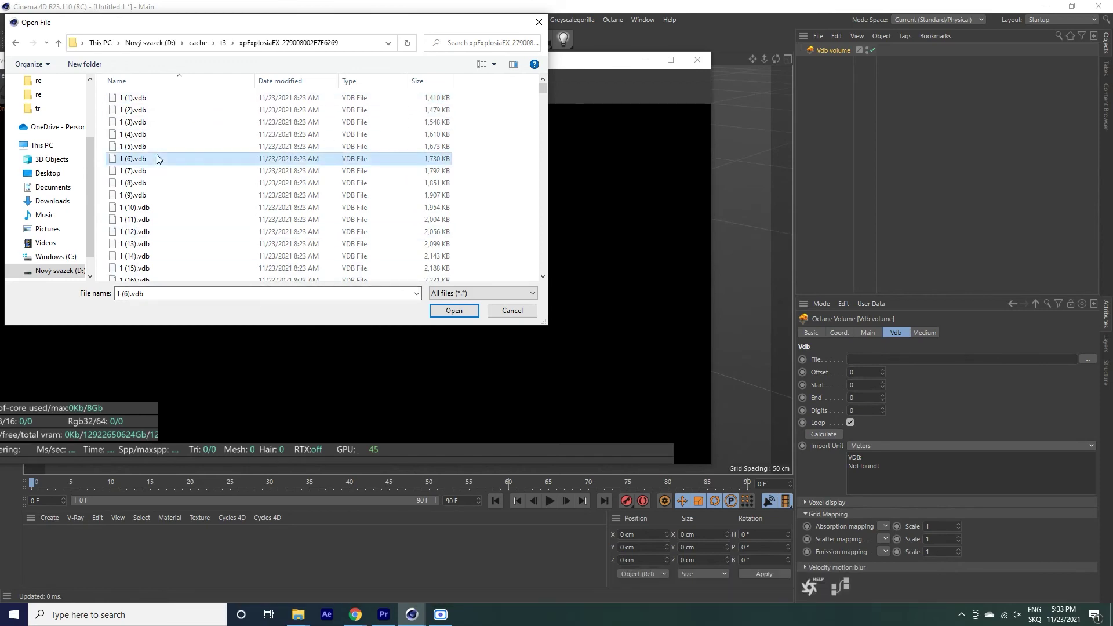
click(454, 310)
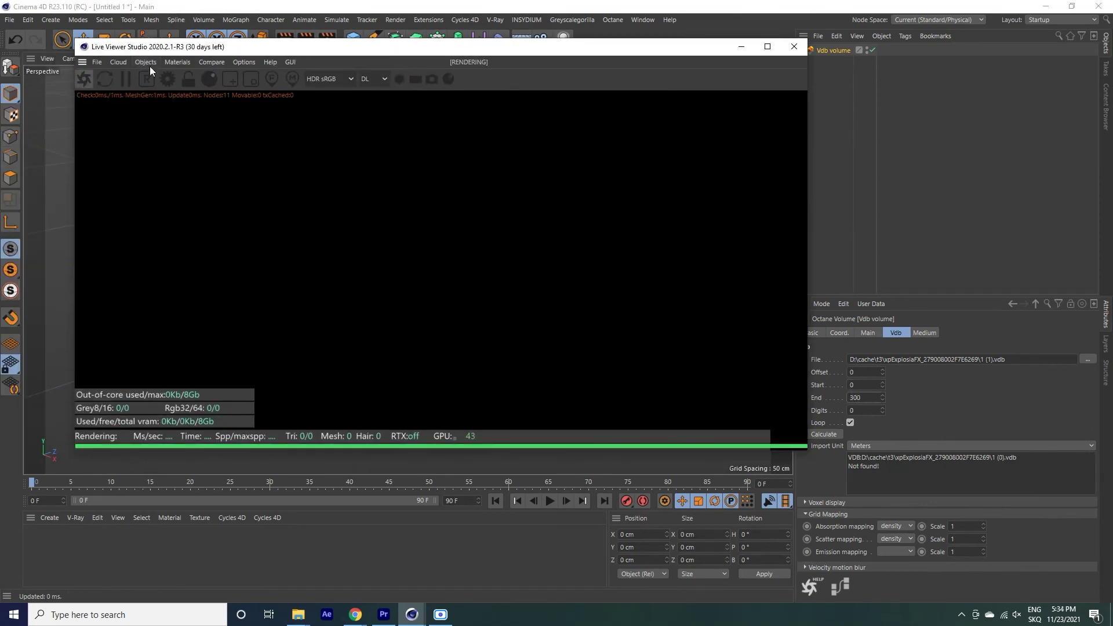
- Play the VDB smoke animation and zoom the viewport out to frame it
drag(398, 53, 335, 32)
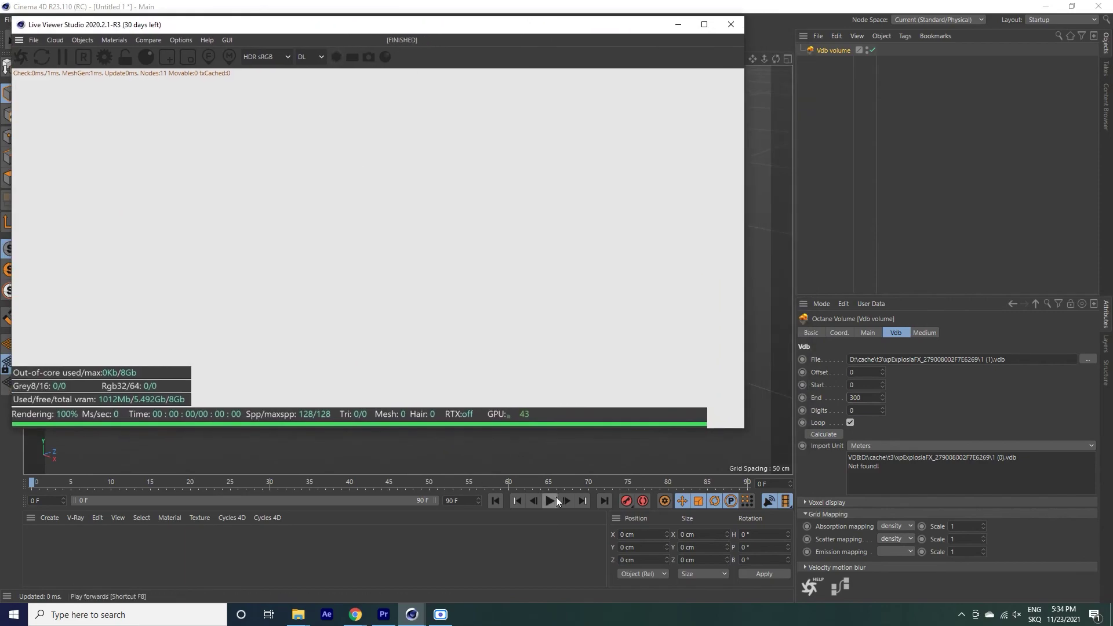
click(550, 502)
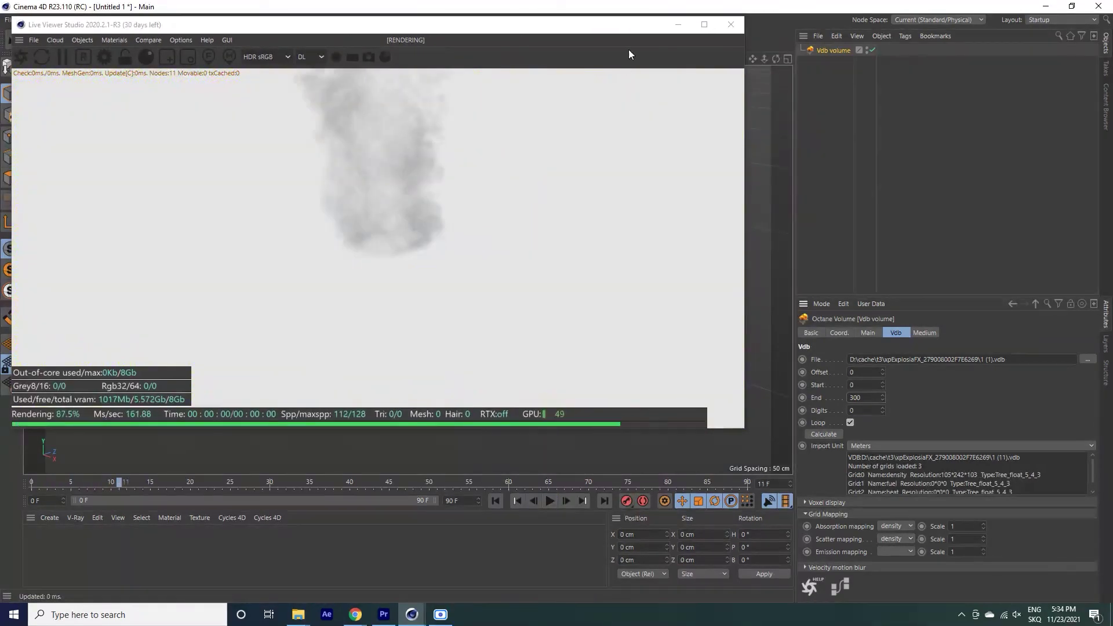
drag(760, 59, 557, 304)
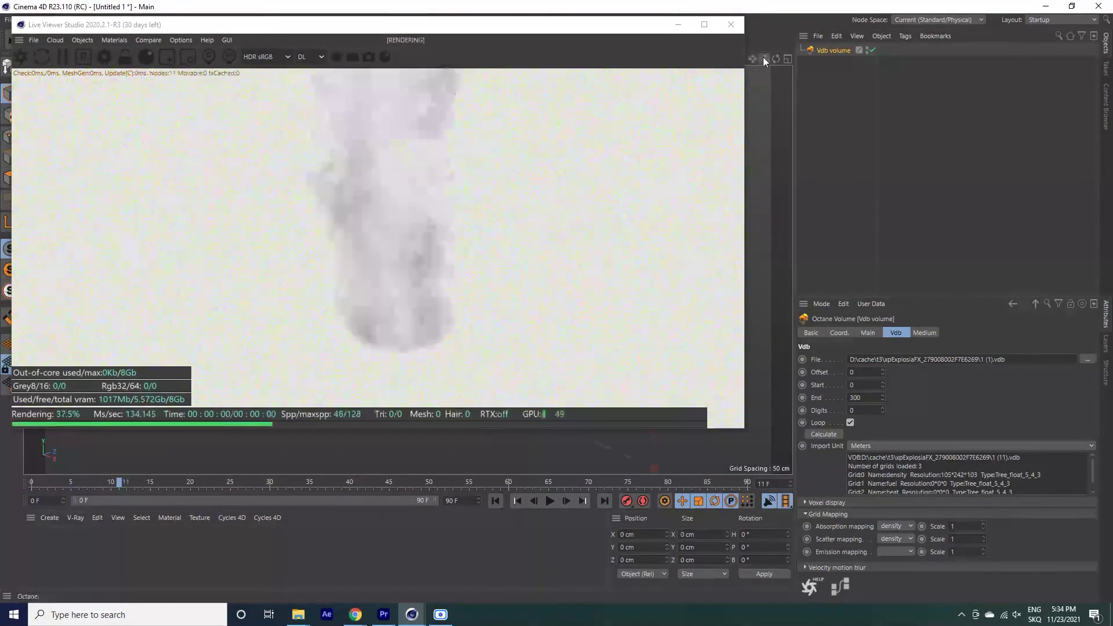
- Change the VDB Import Unit from Meters to Decameters and replay to frame 33
click(910, 446)
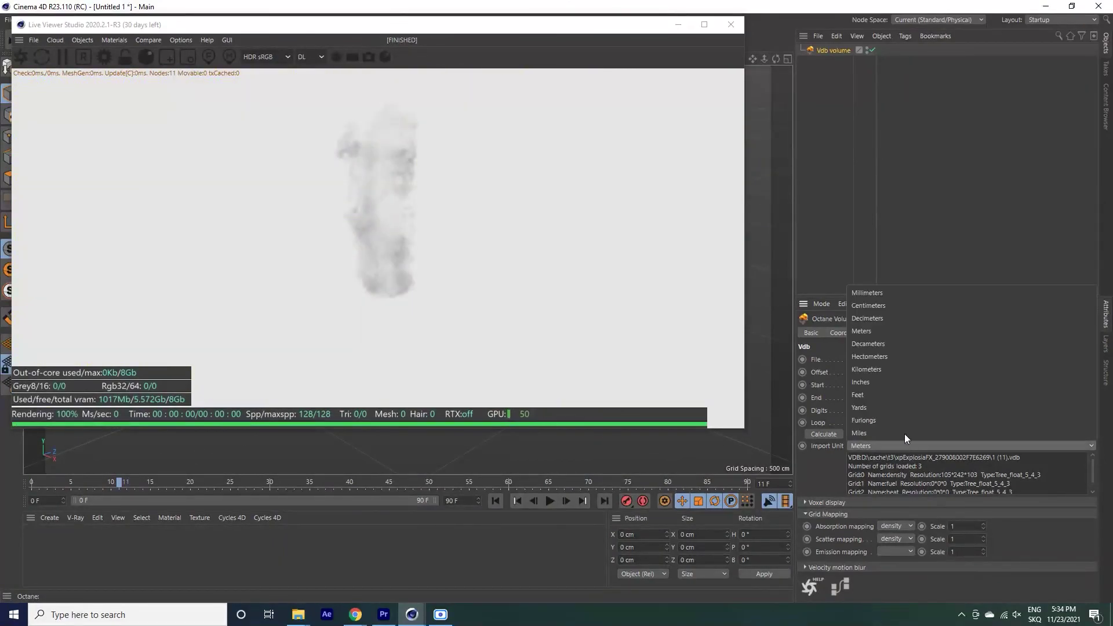
click(886, 345)
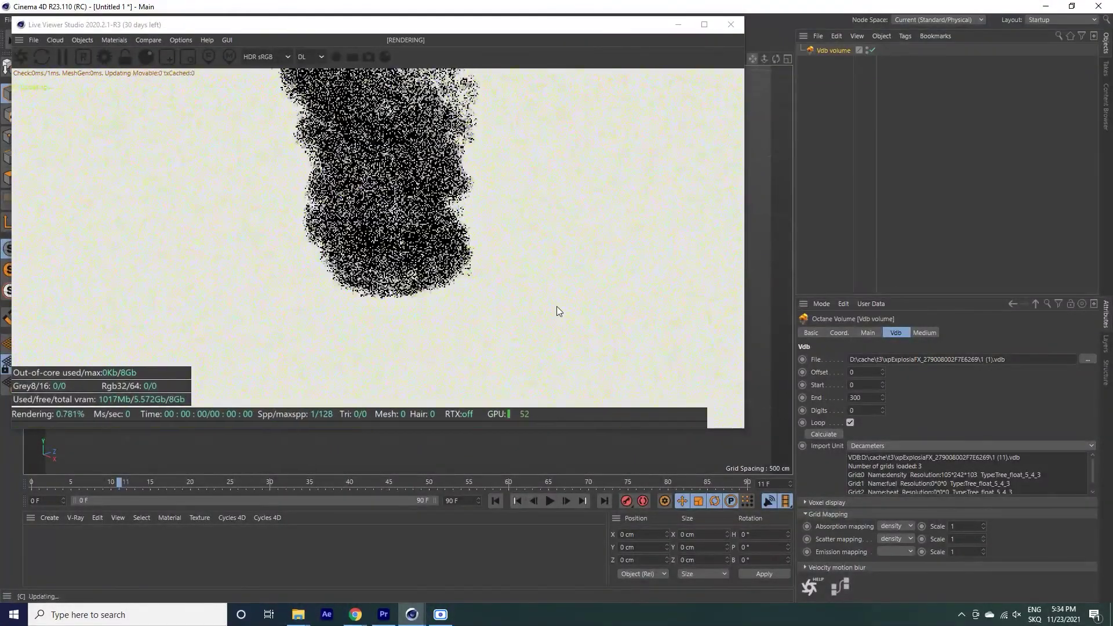
scroll(559, 310, down, 3)
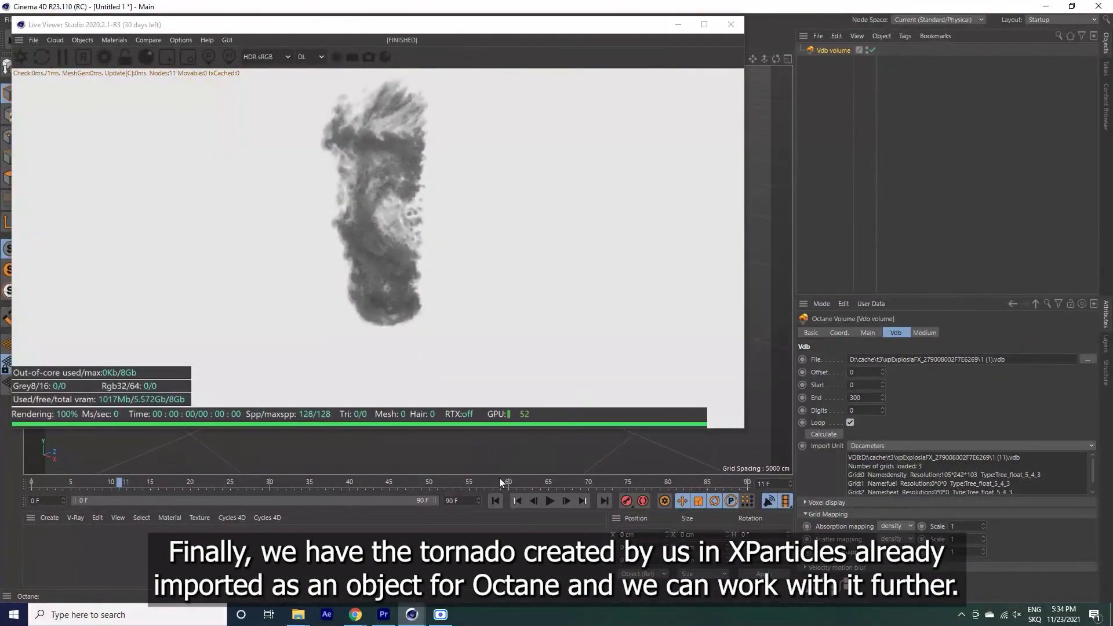
click(495, 502)
click(550, 501)
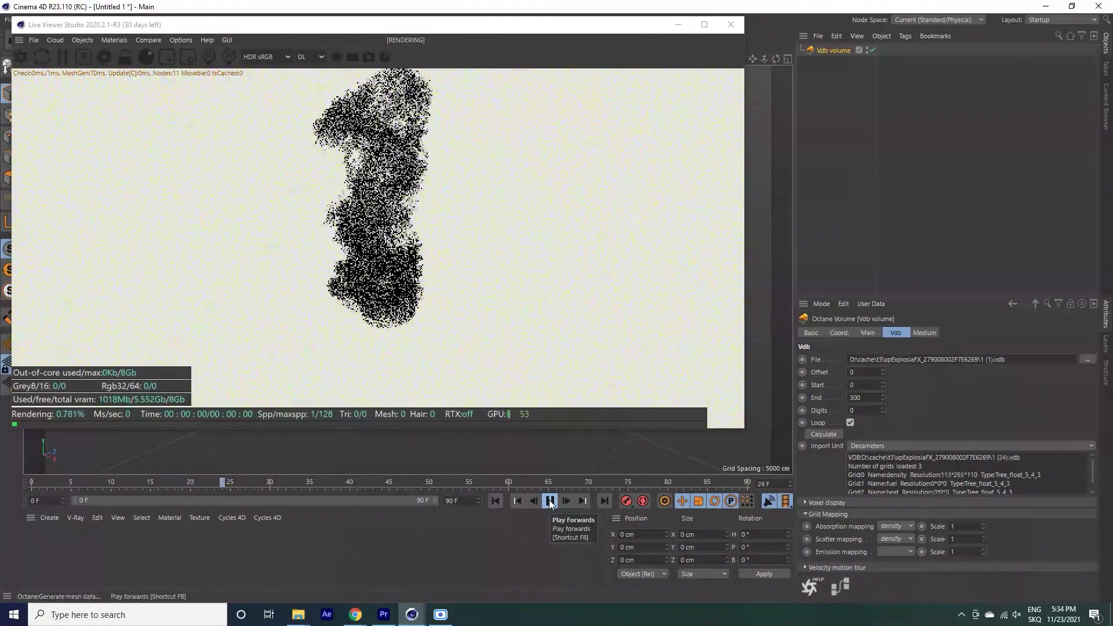
click(550, 501)
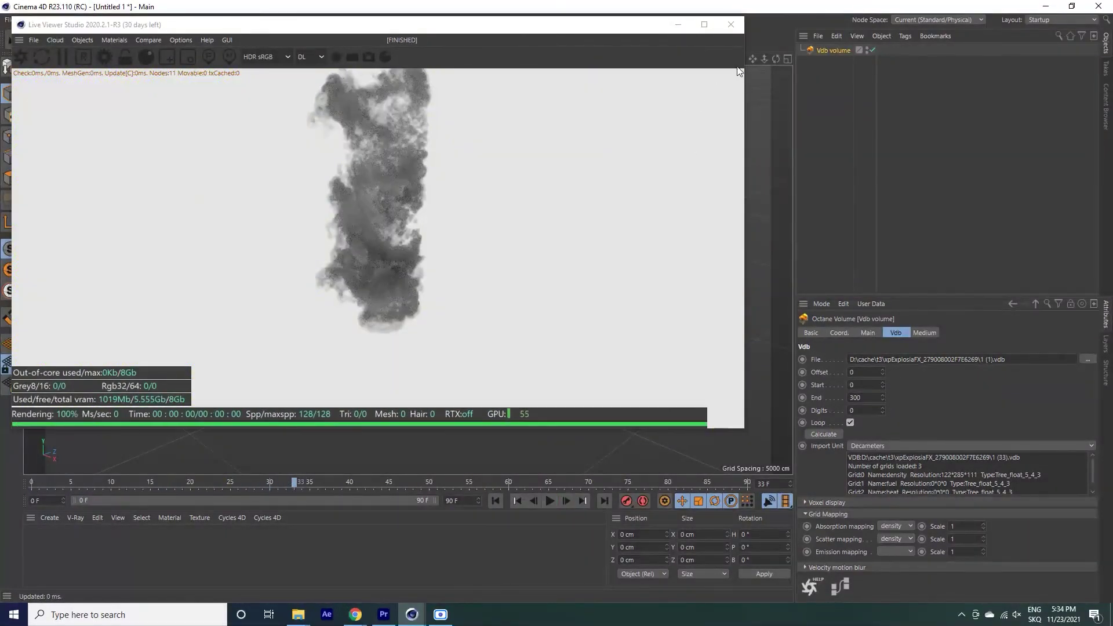
click(82, 40)
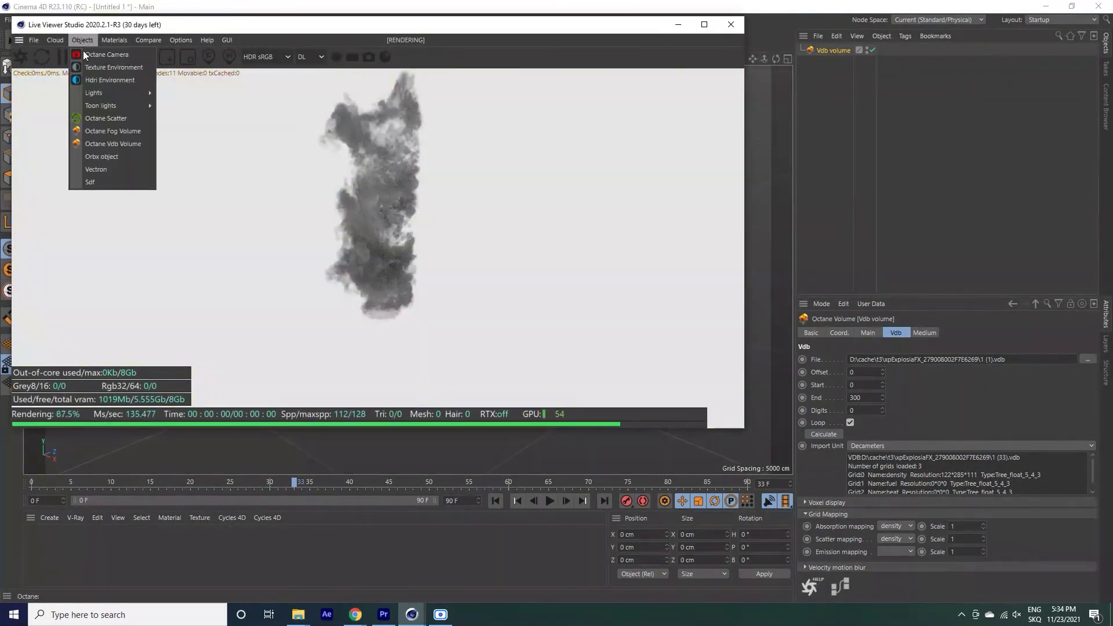
- Add an Octane Daylight, play to frame 65, and orbit to view the smoke against the sky
click(183, 96)
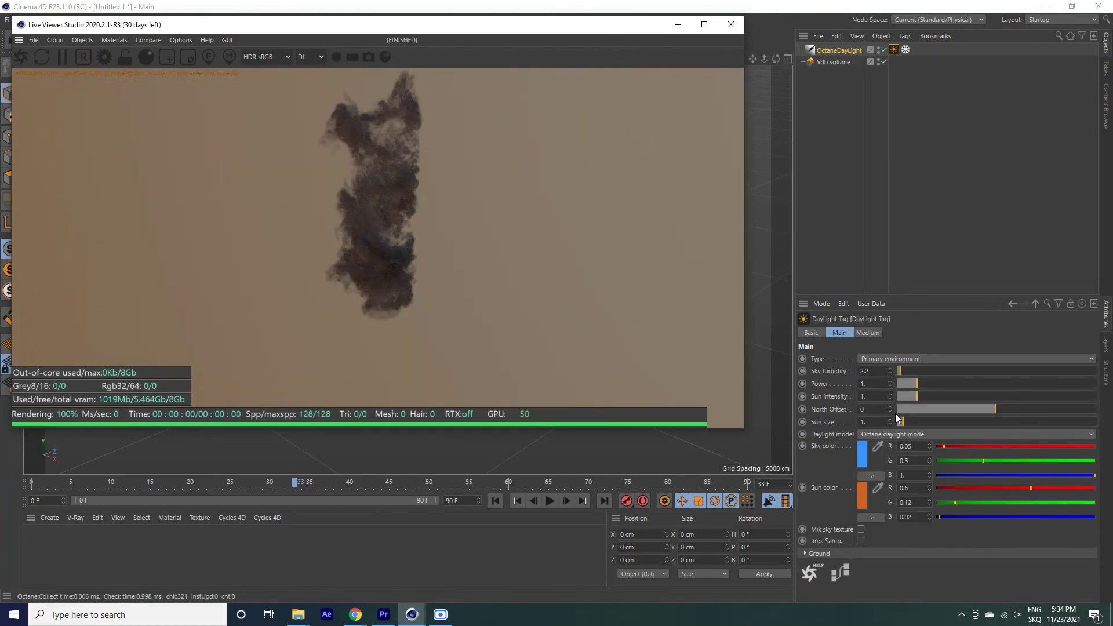
click(550, 502)
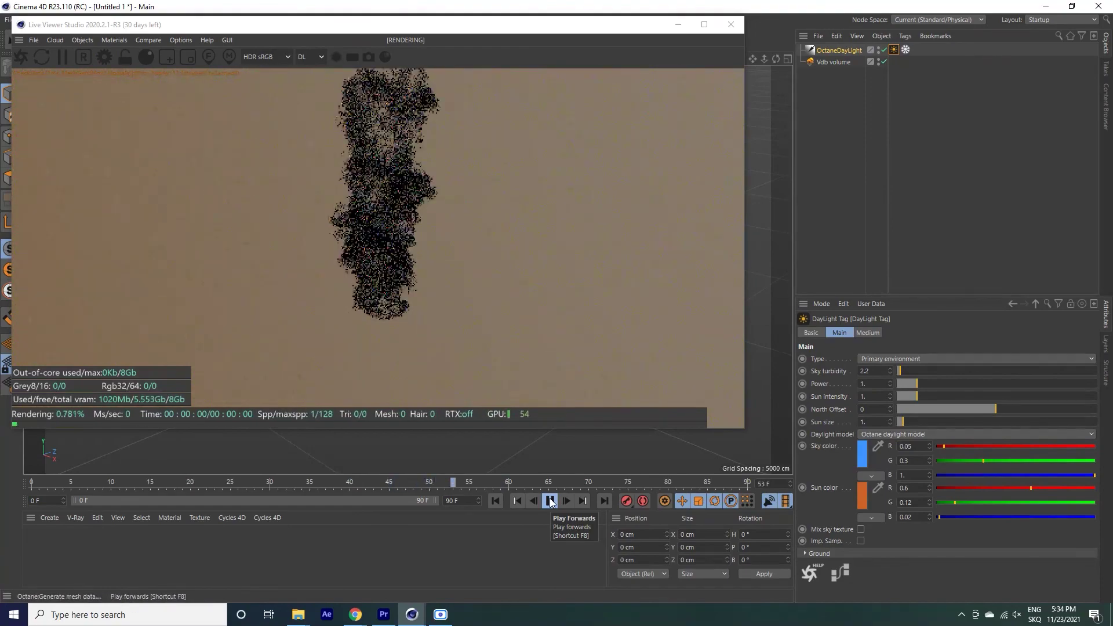
click(551, 502)
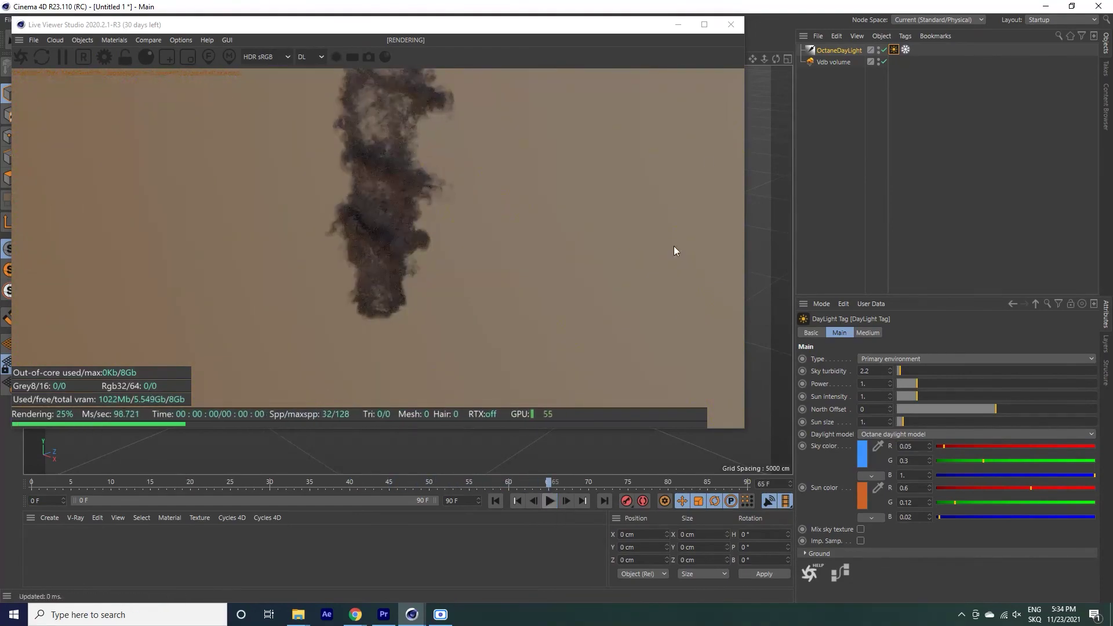
mouse_move(765, 63)
mouse_down()
mouse_move(774, 57)
mouse_move(557, 302)
mouse_up()
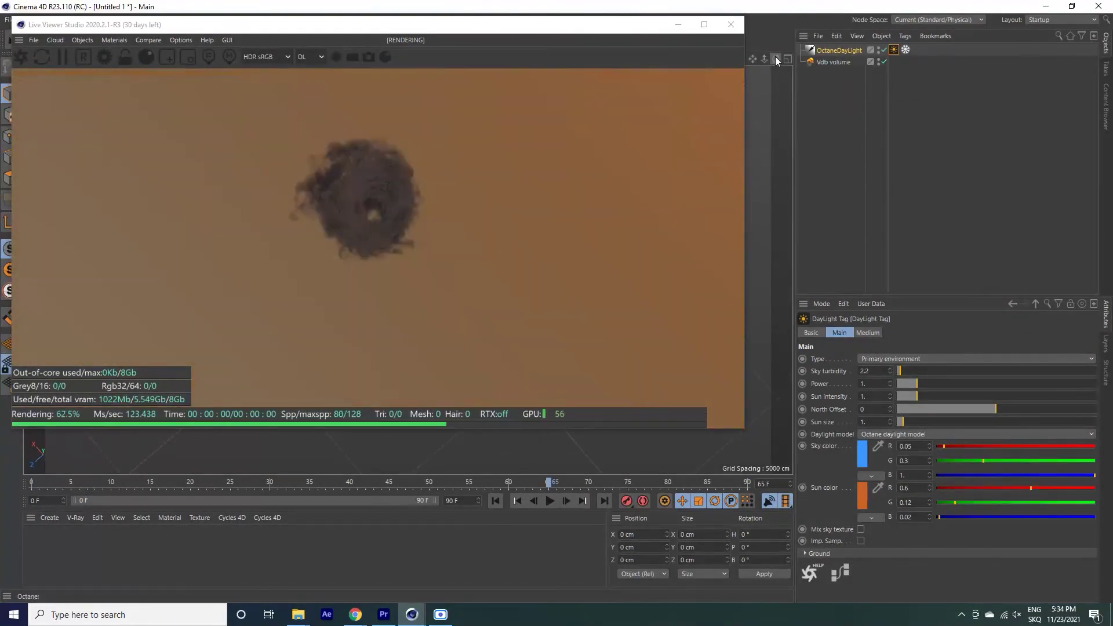
drag(776, 59, 555, 301)
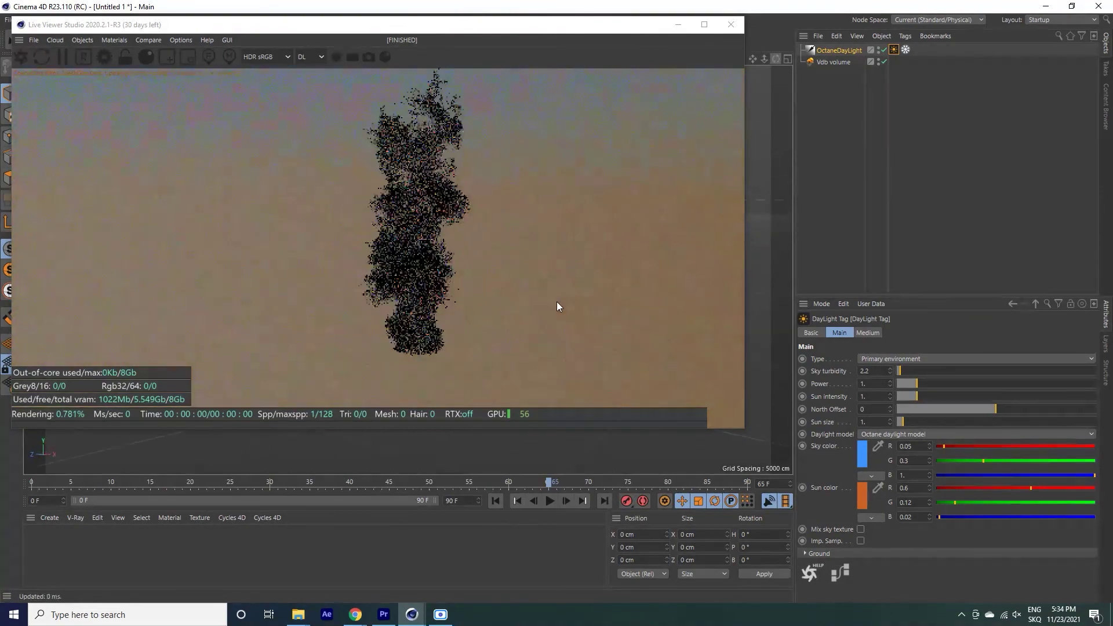
drag(775, 57, 554, 303)
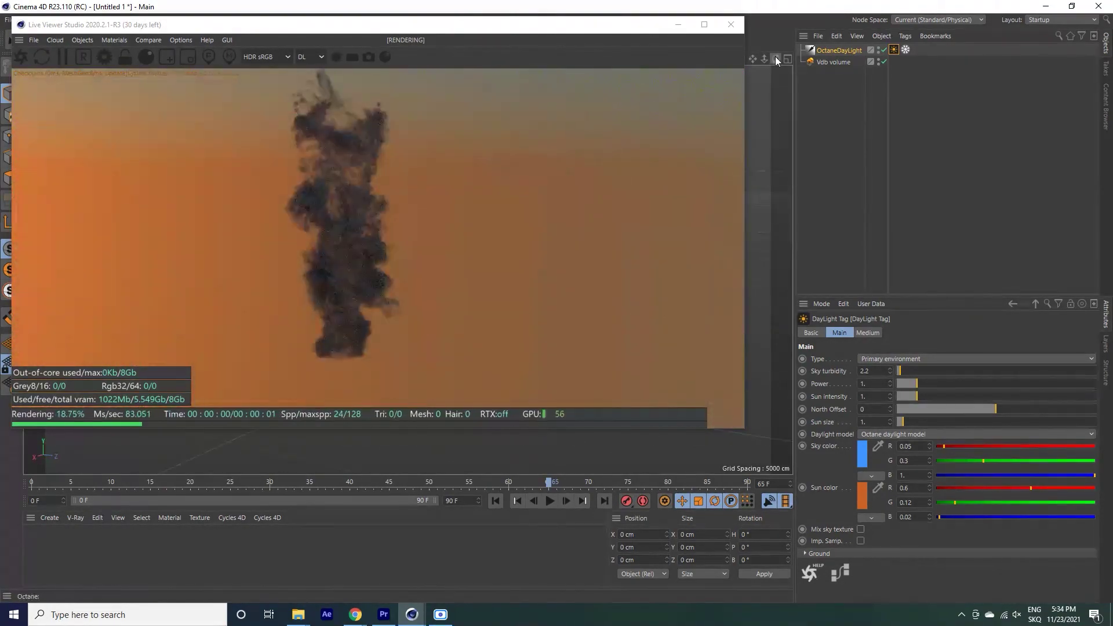
drag(776, 58, 562, 301)
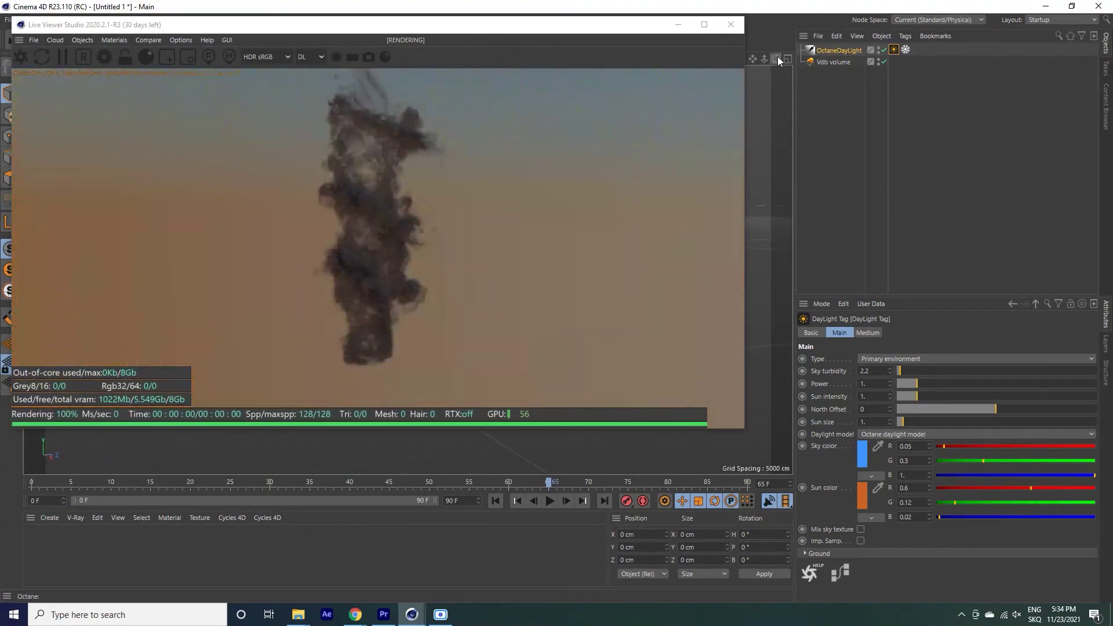